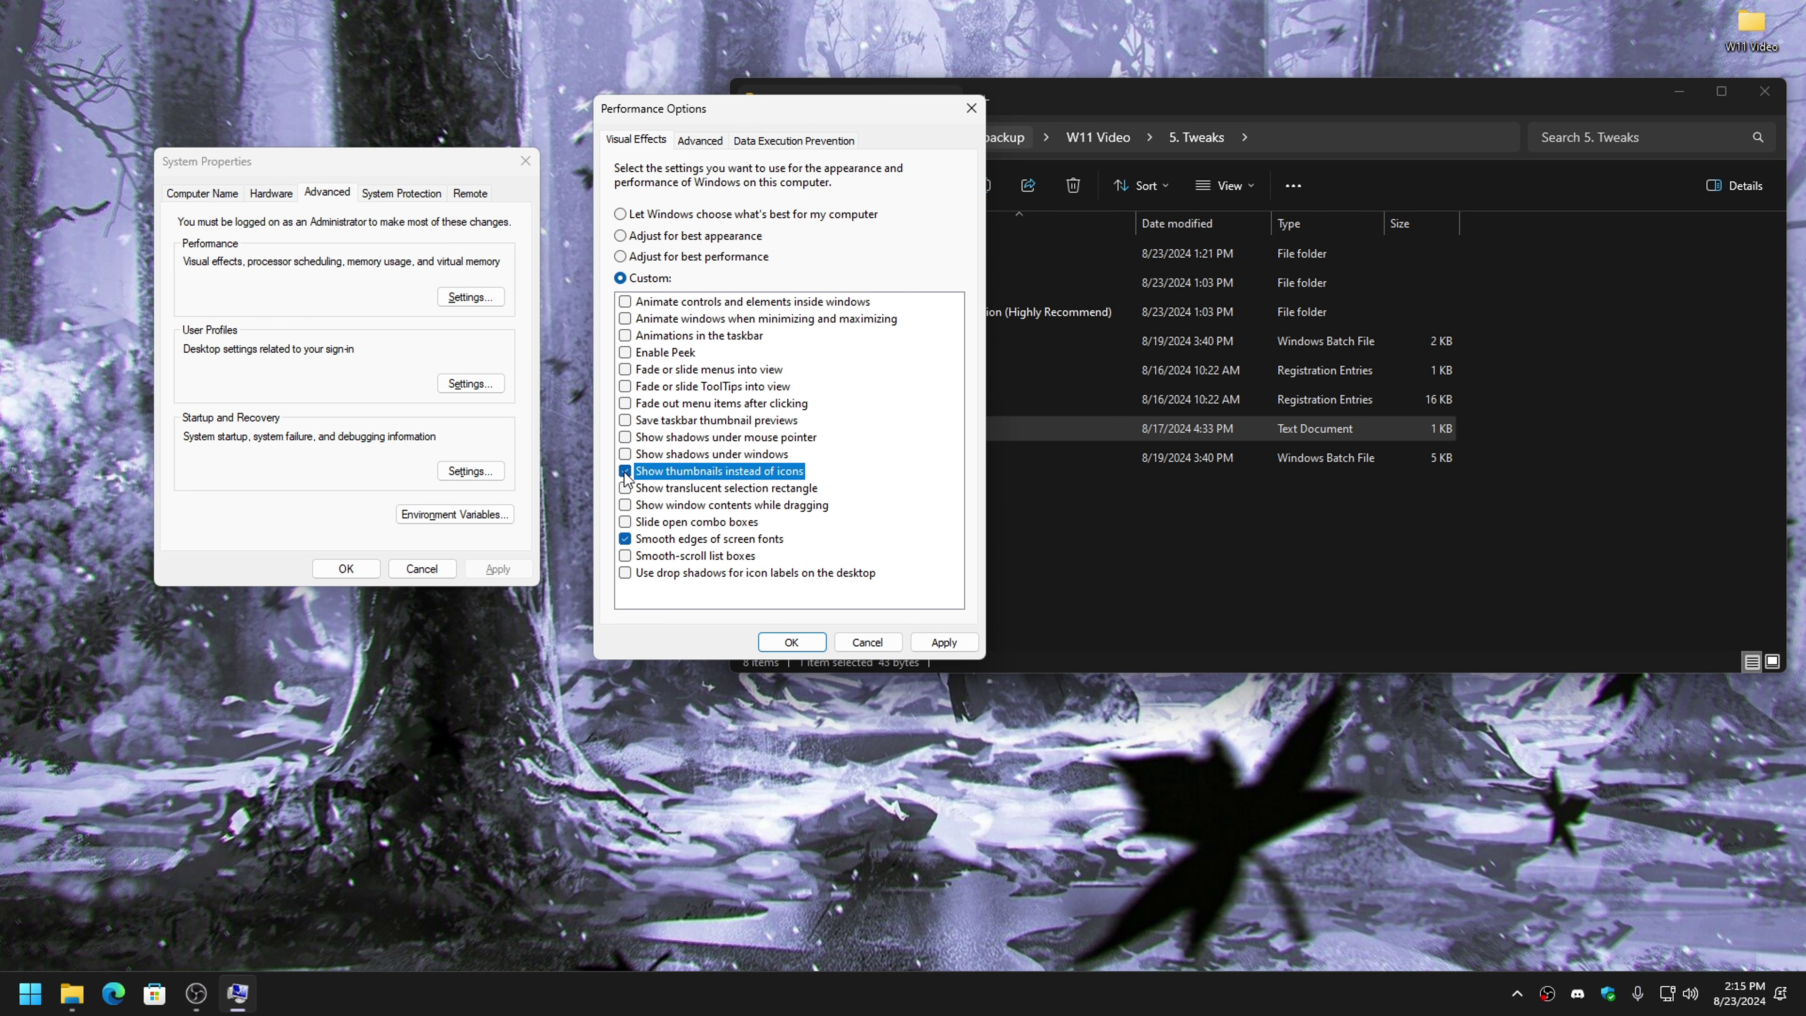
- Apply the visual effects, open Virtual Memory, and turn off automatic paging file management for all drives
click(943, 642)
drag(800, 114, 819, 145)
click(735, 167)
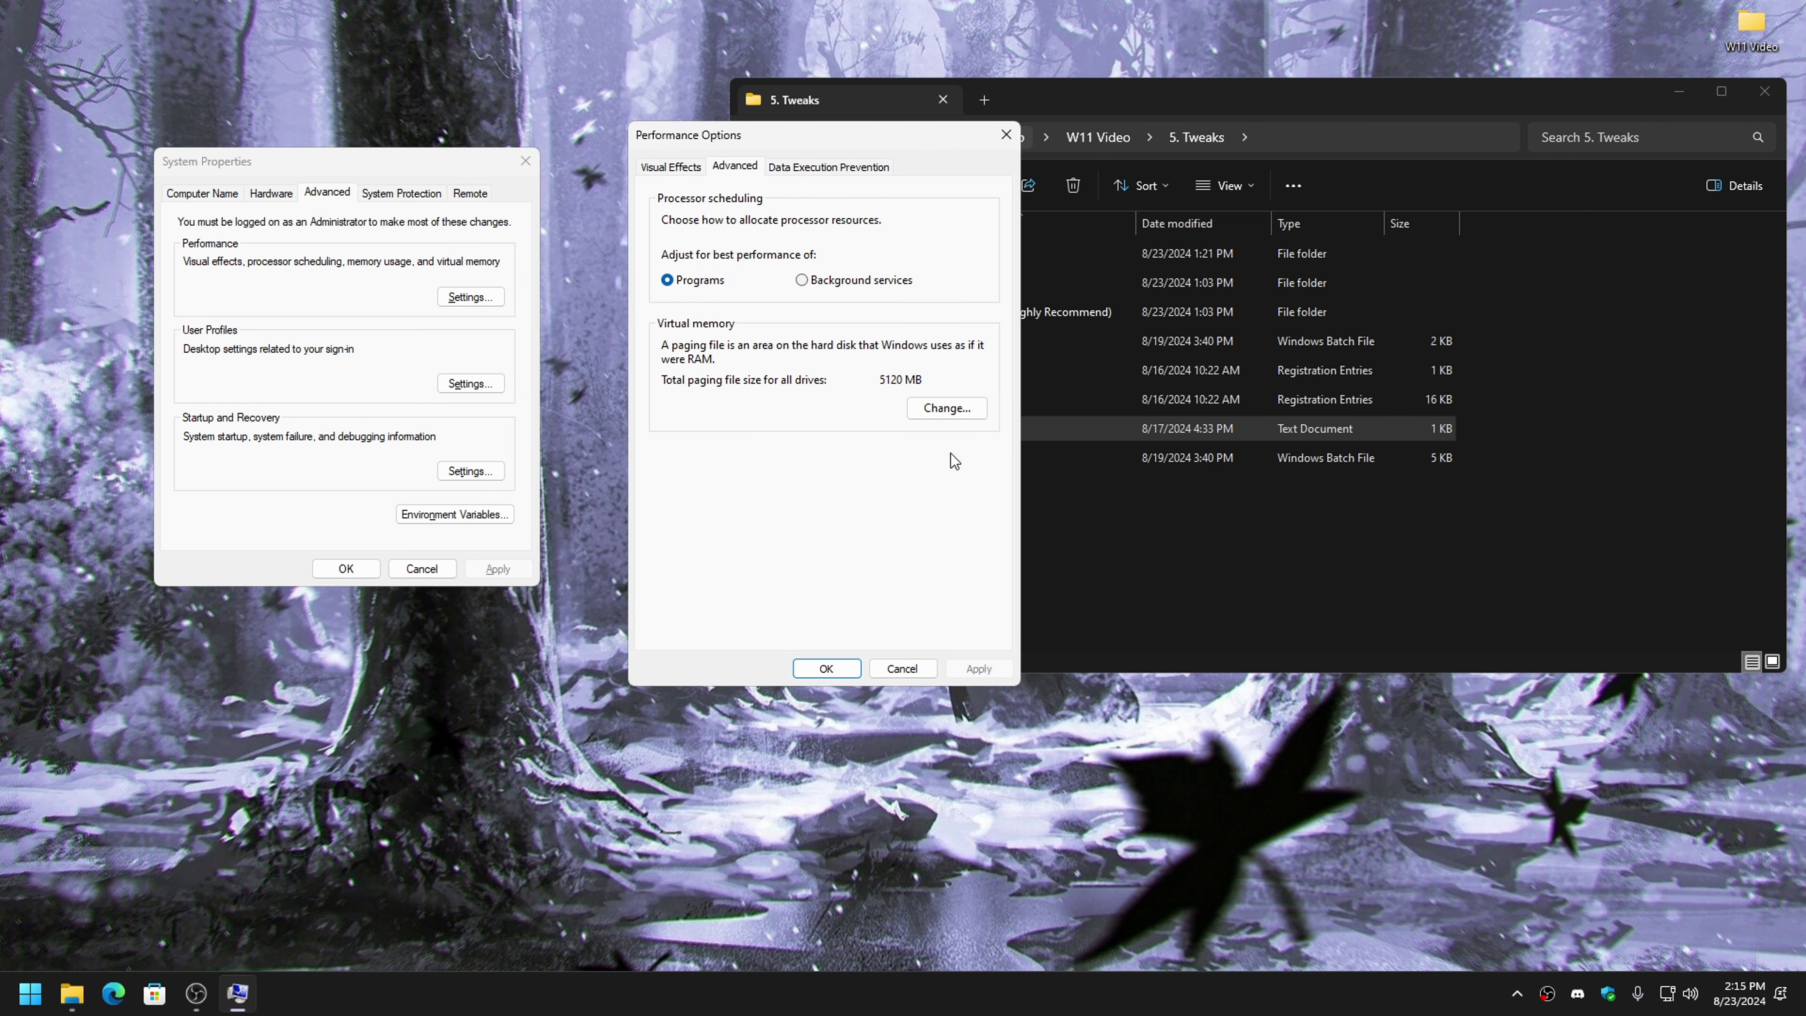
click(947, 408)
drag(810, 178, 1176, 124)
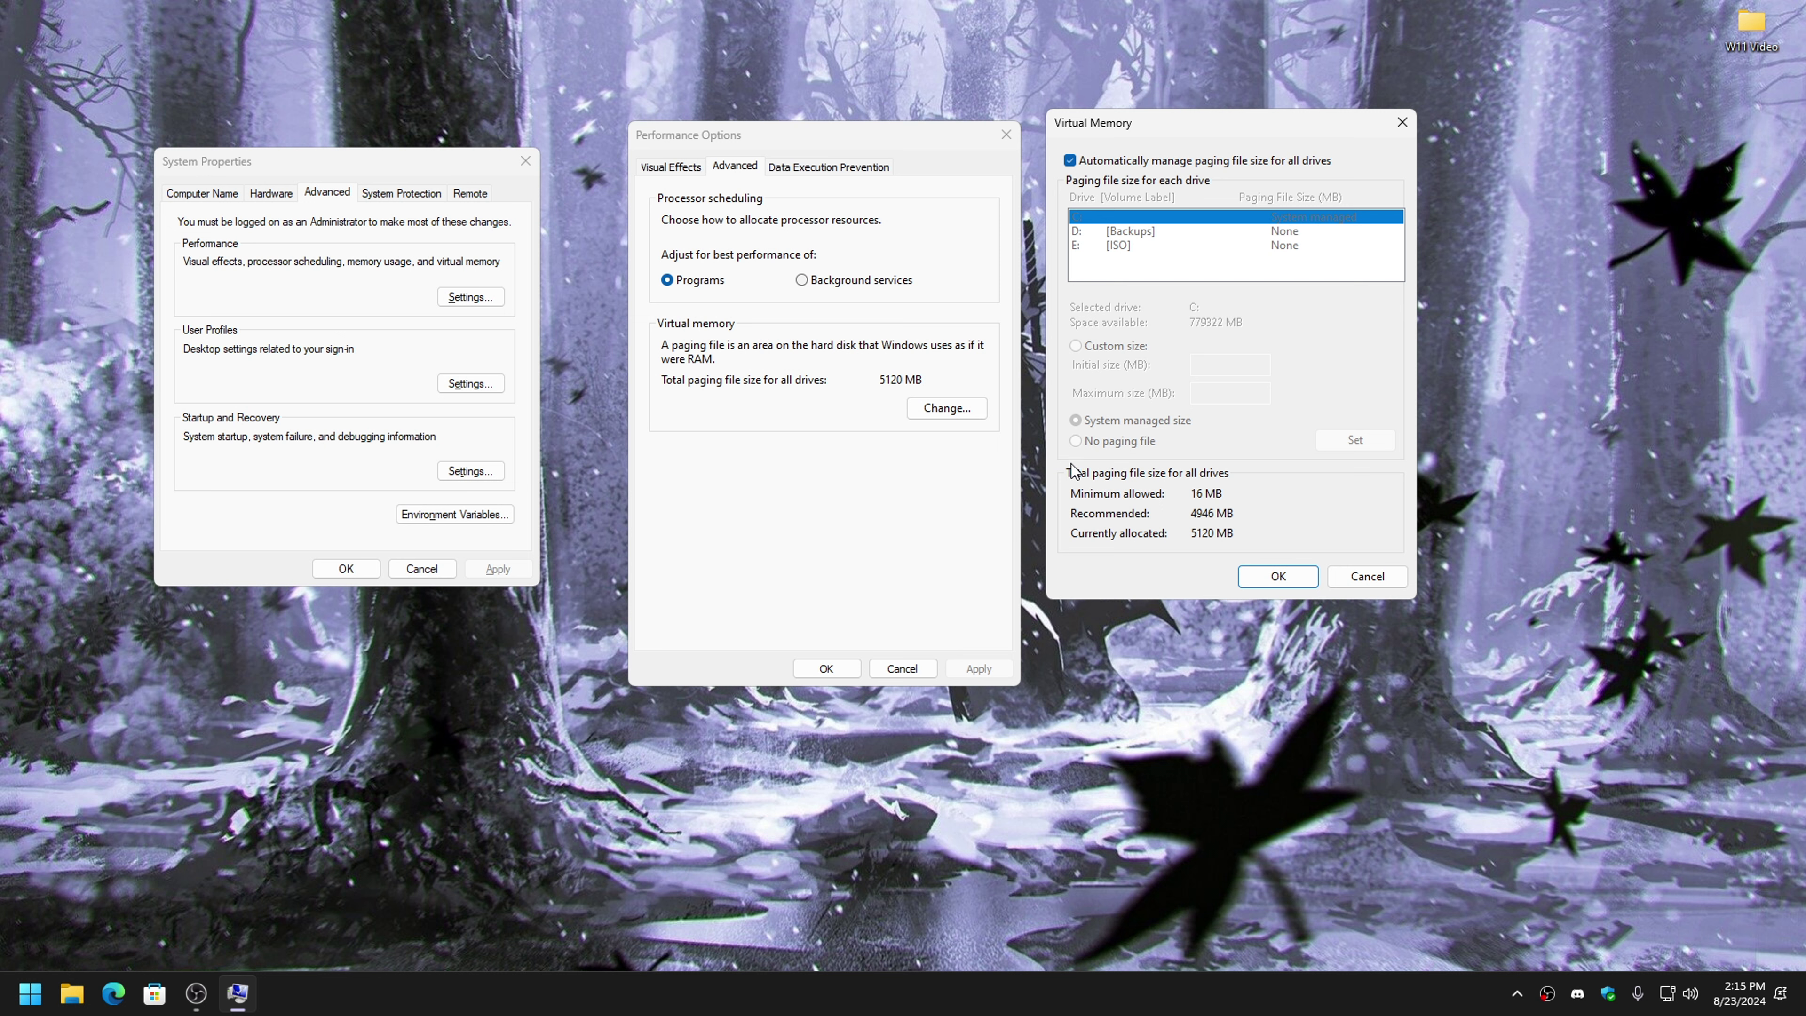
click(1070, 161)
- Give drive C: a custom paging file size with an initial size of 4946 MB
drag(1221, 139, 1207, 164)
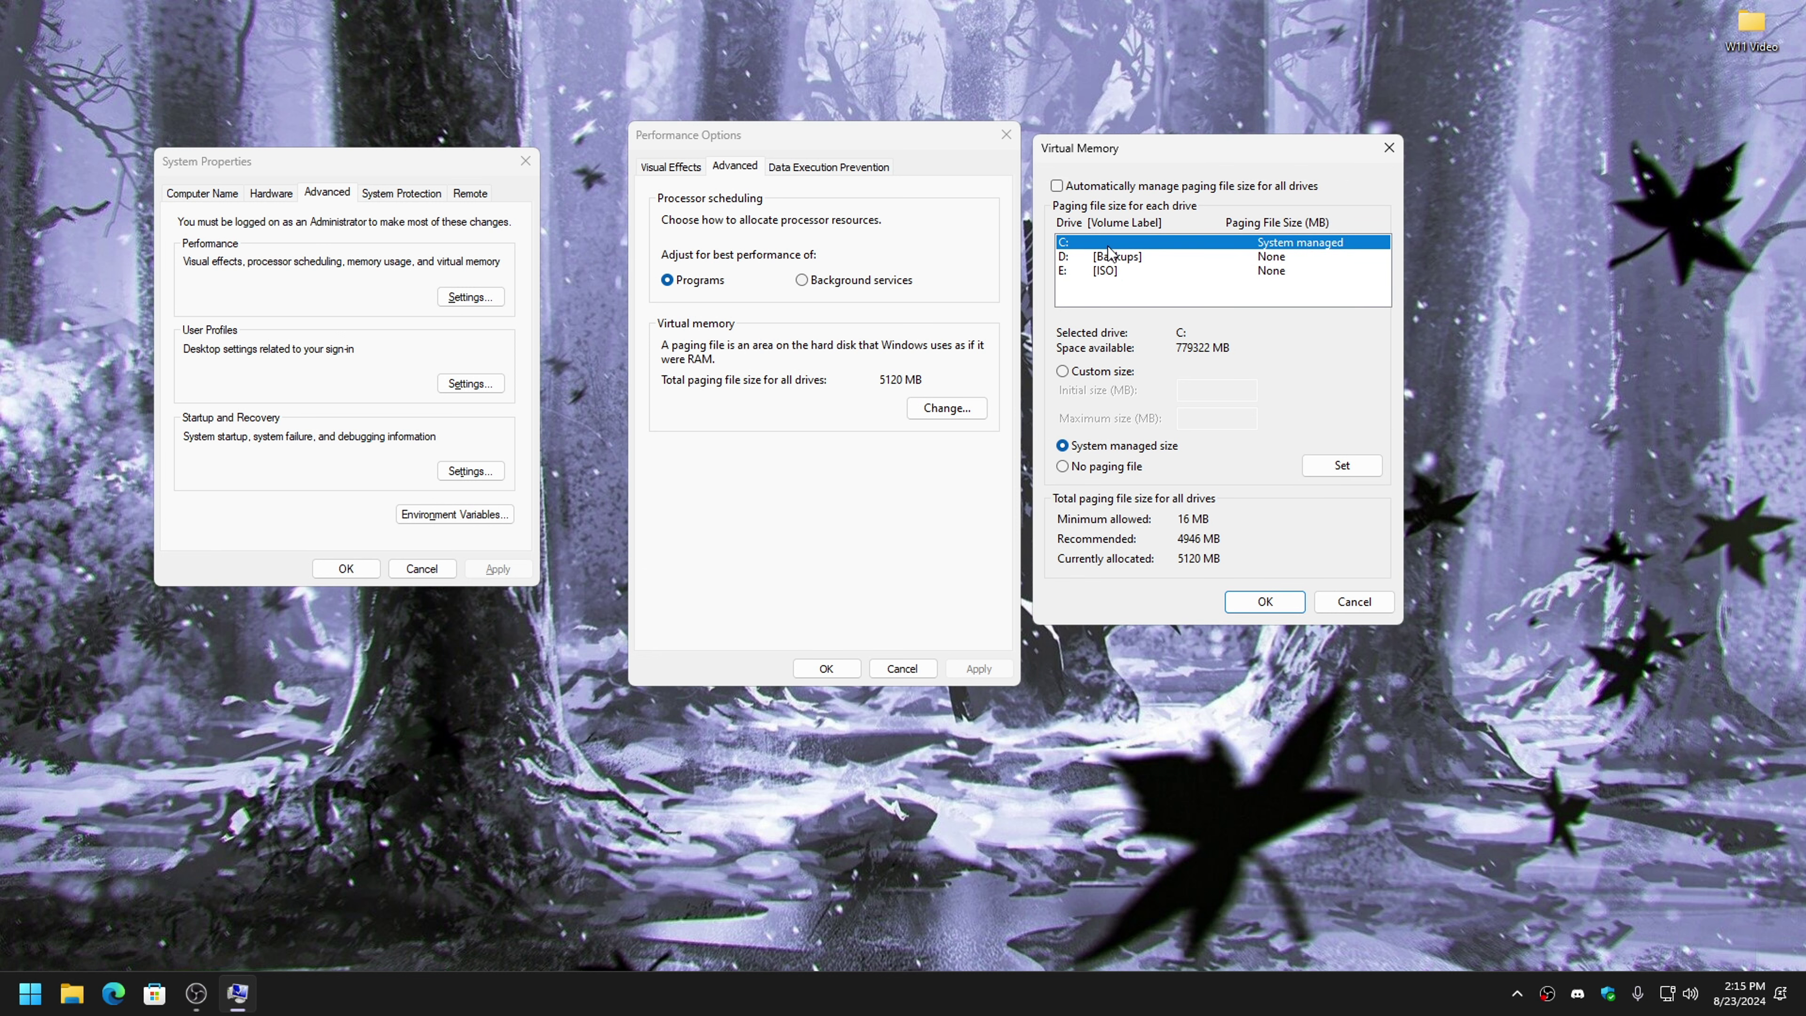
click(1063, 372)
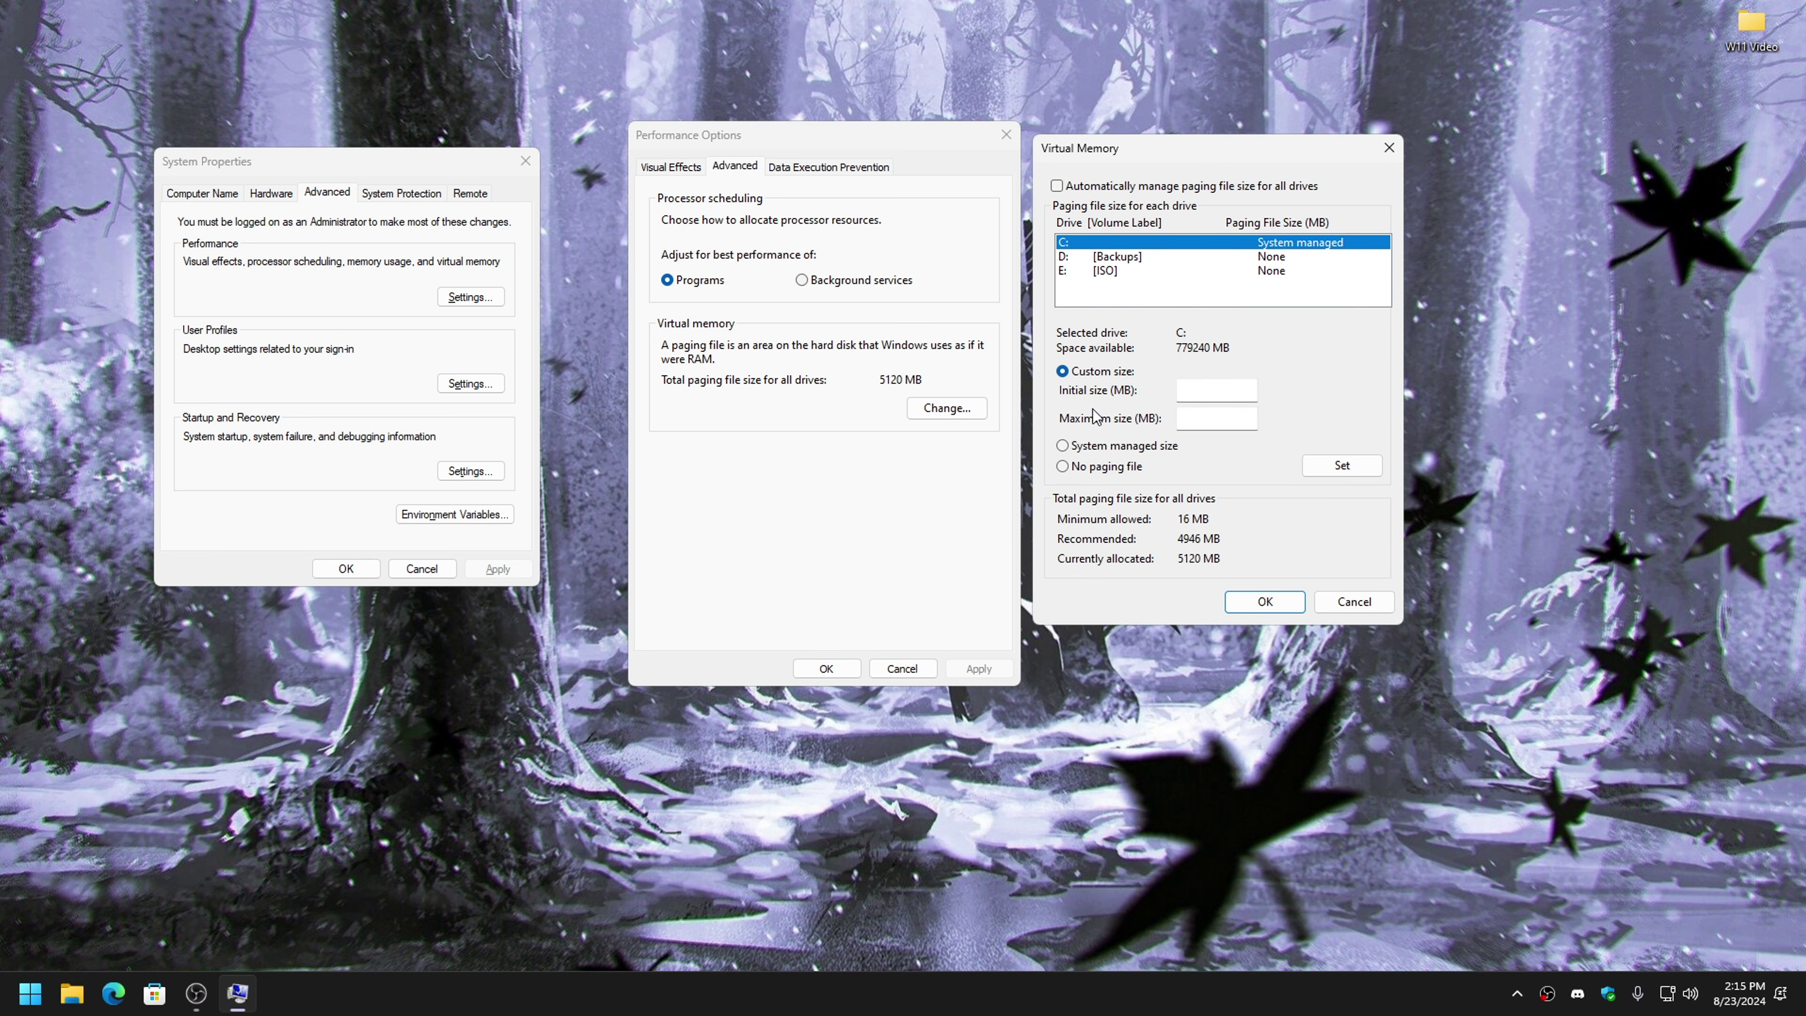
click(1217, 384)
text(4946)
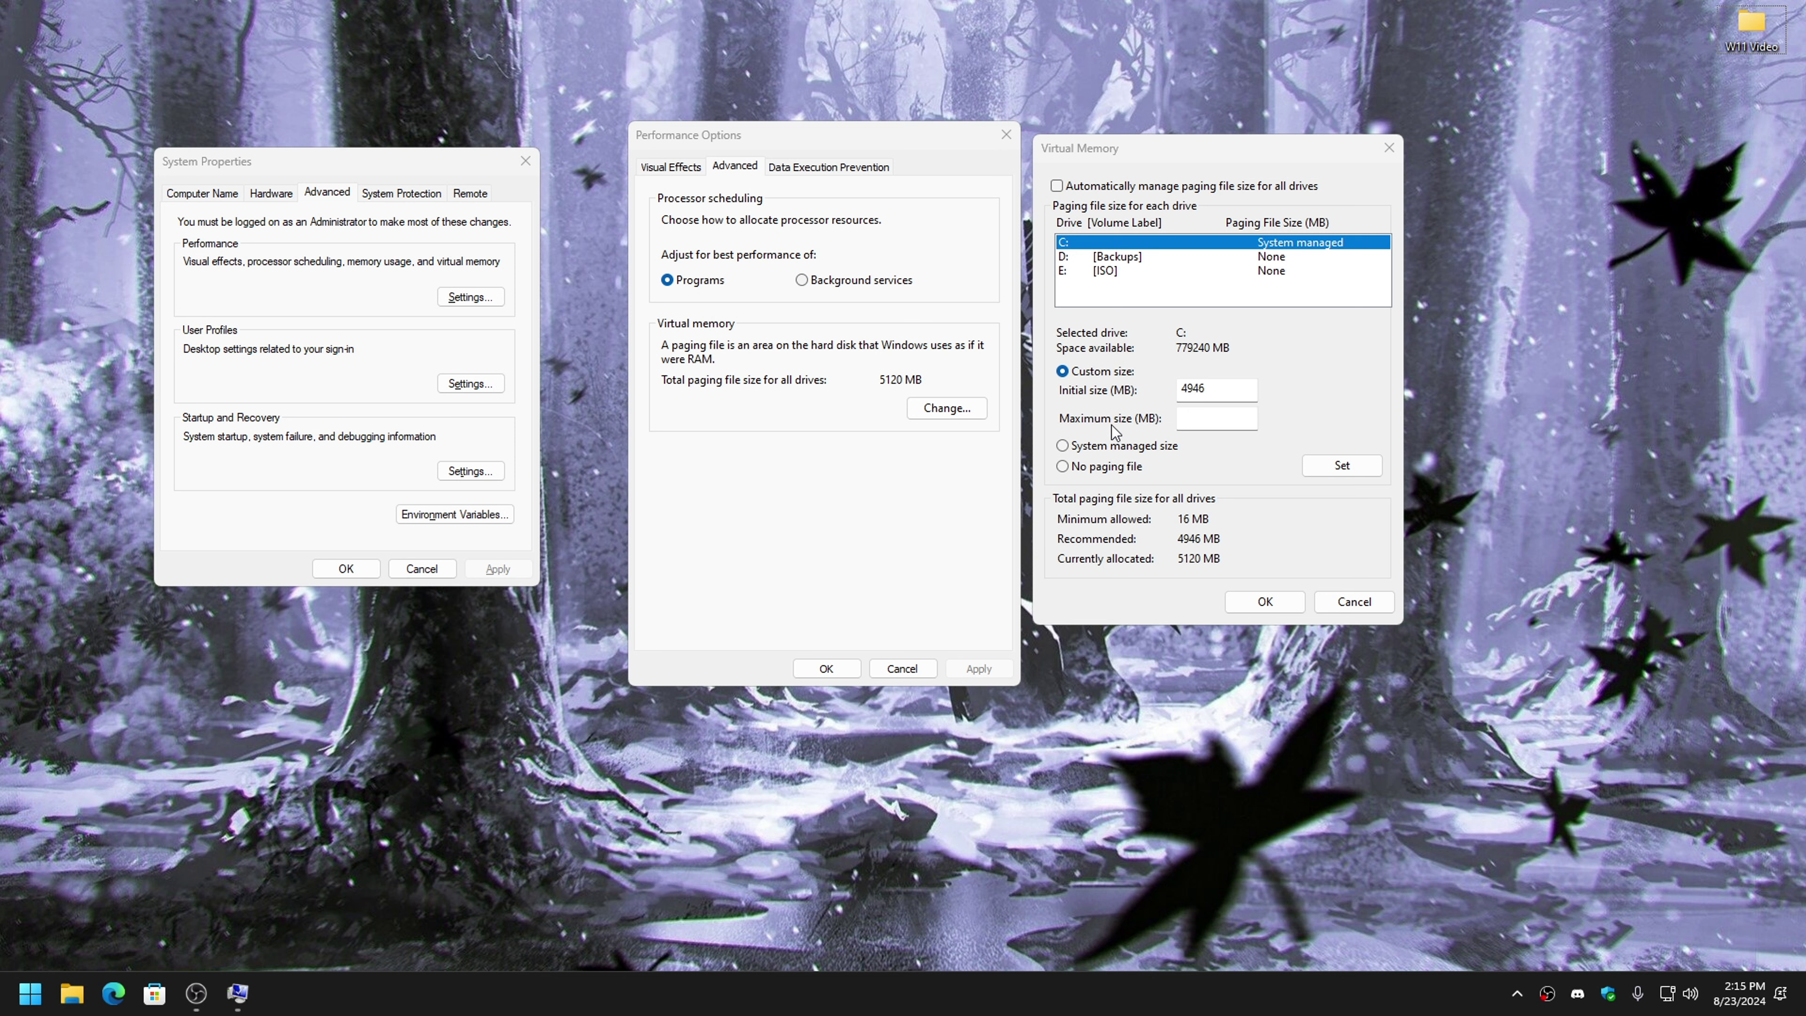
- Launch Calculator from Start search and place it on the right side of the screen
click(30, 993)
text(cal)
click(549, 356)
drag(264, 44, 1488, 155)
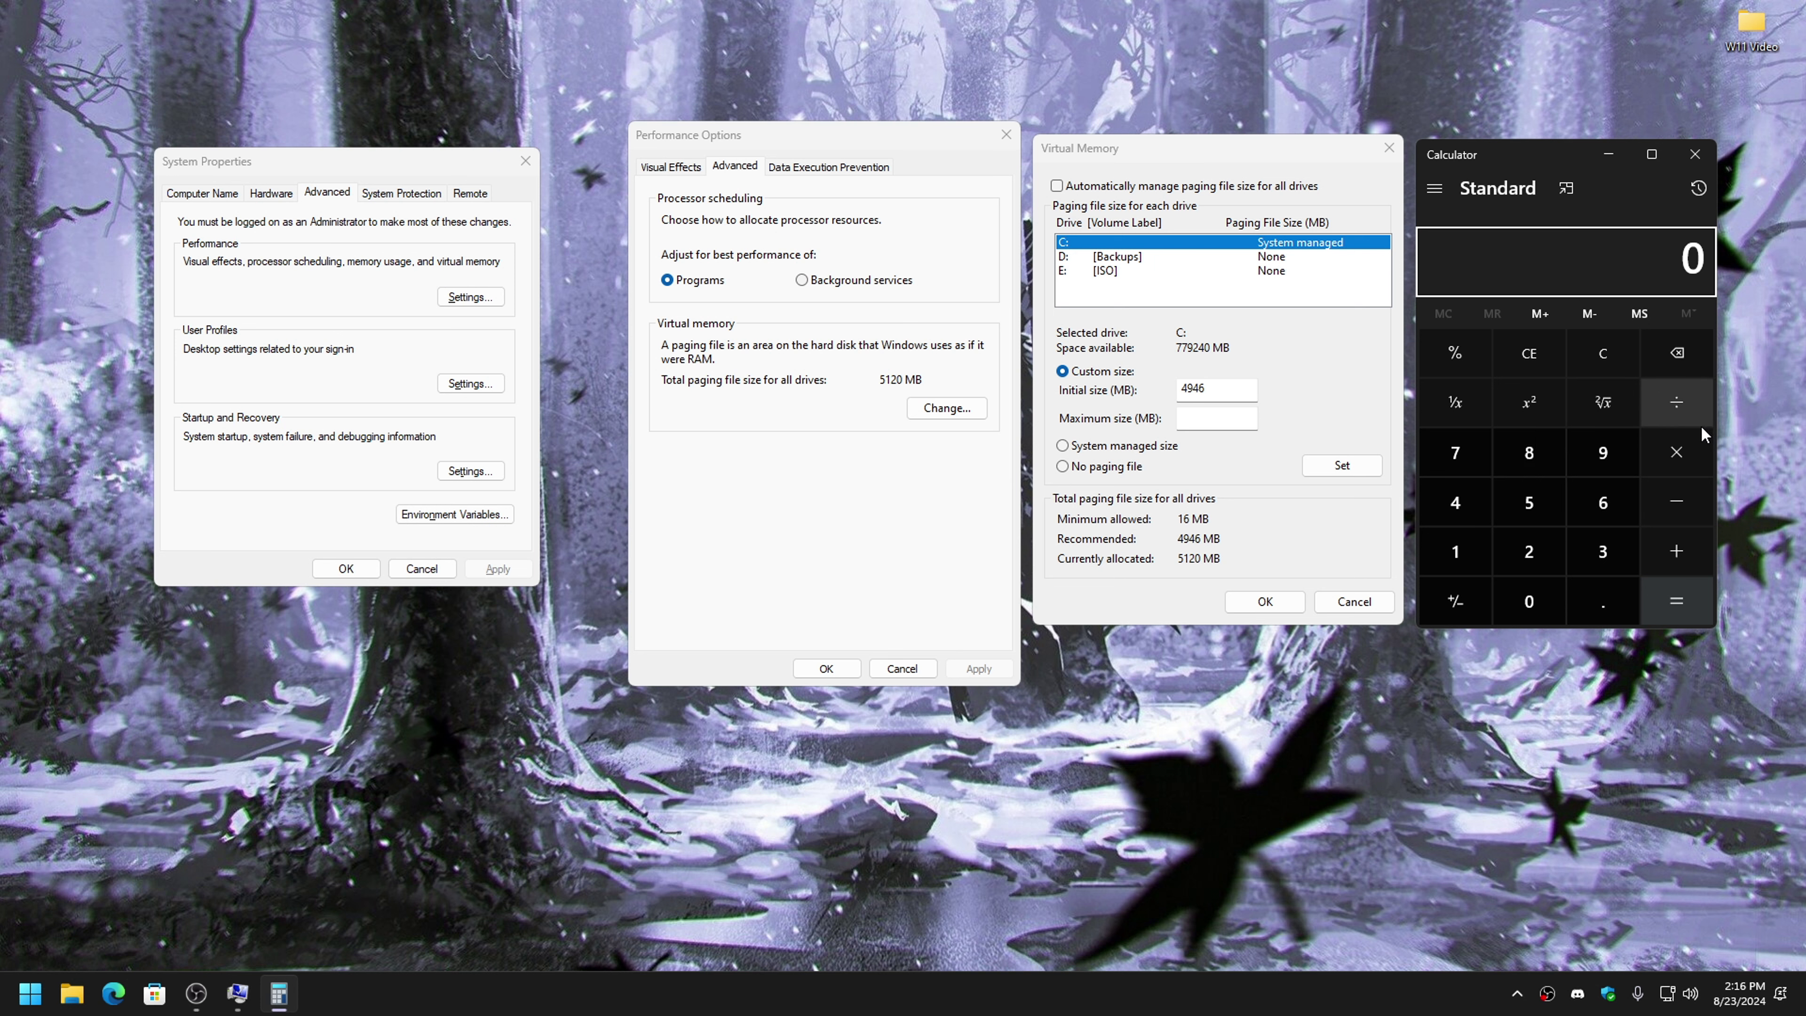
- Calculate 32 × 1024 × 1.5 = 49,152 and paste it into the Maximum size field
click(1604, 553)
click(1529, 552)
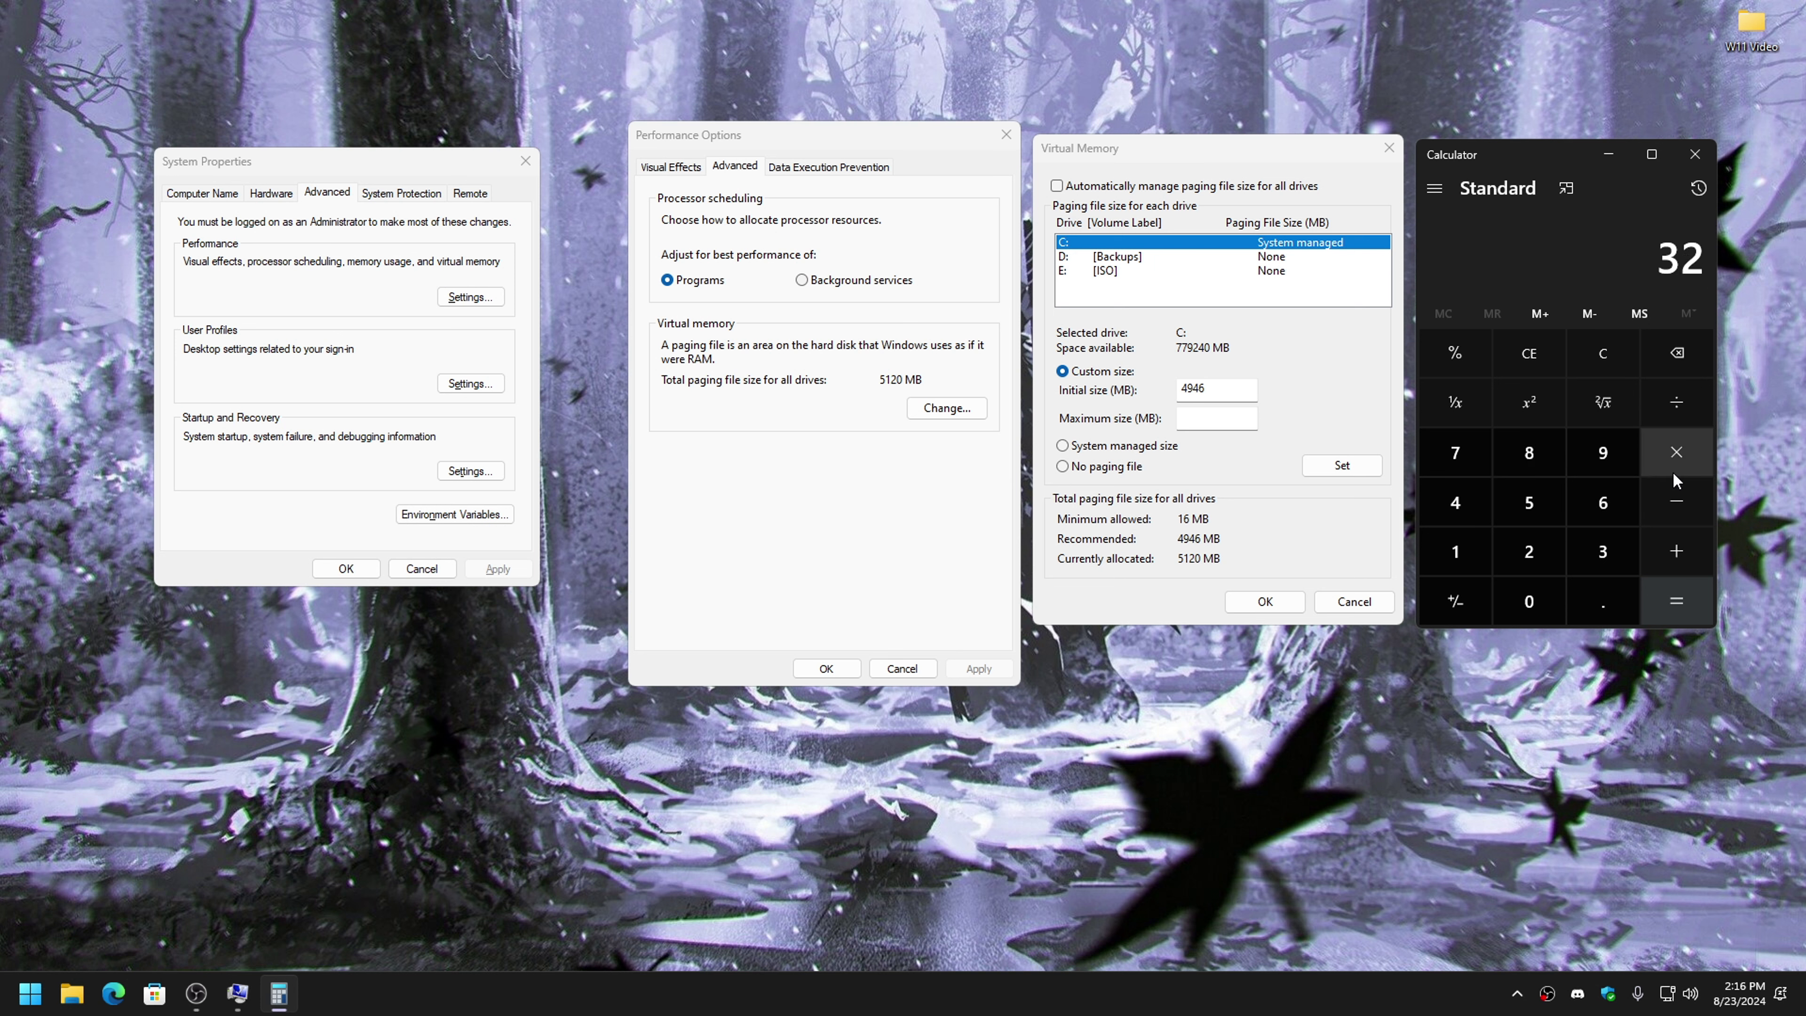
click(1676, 453)
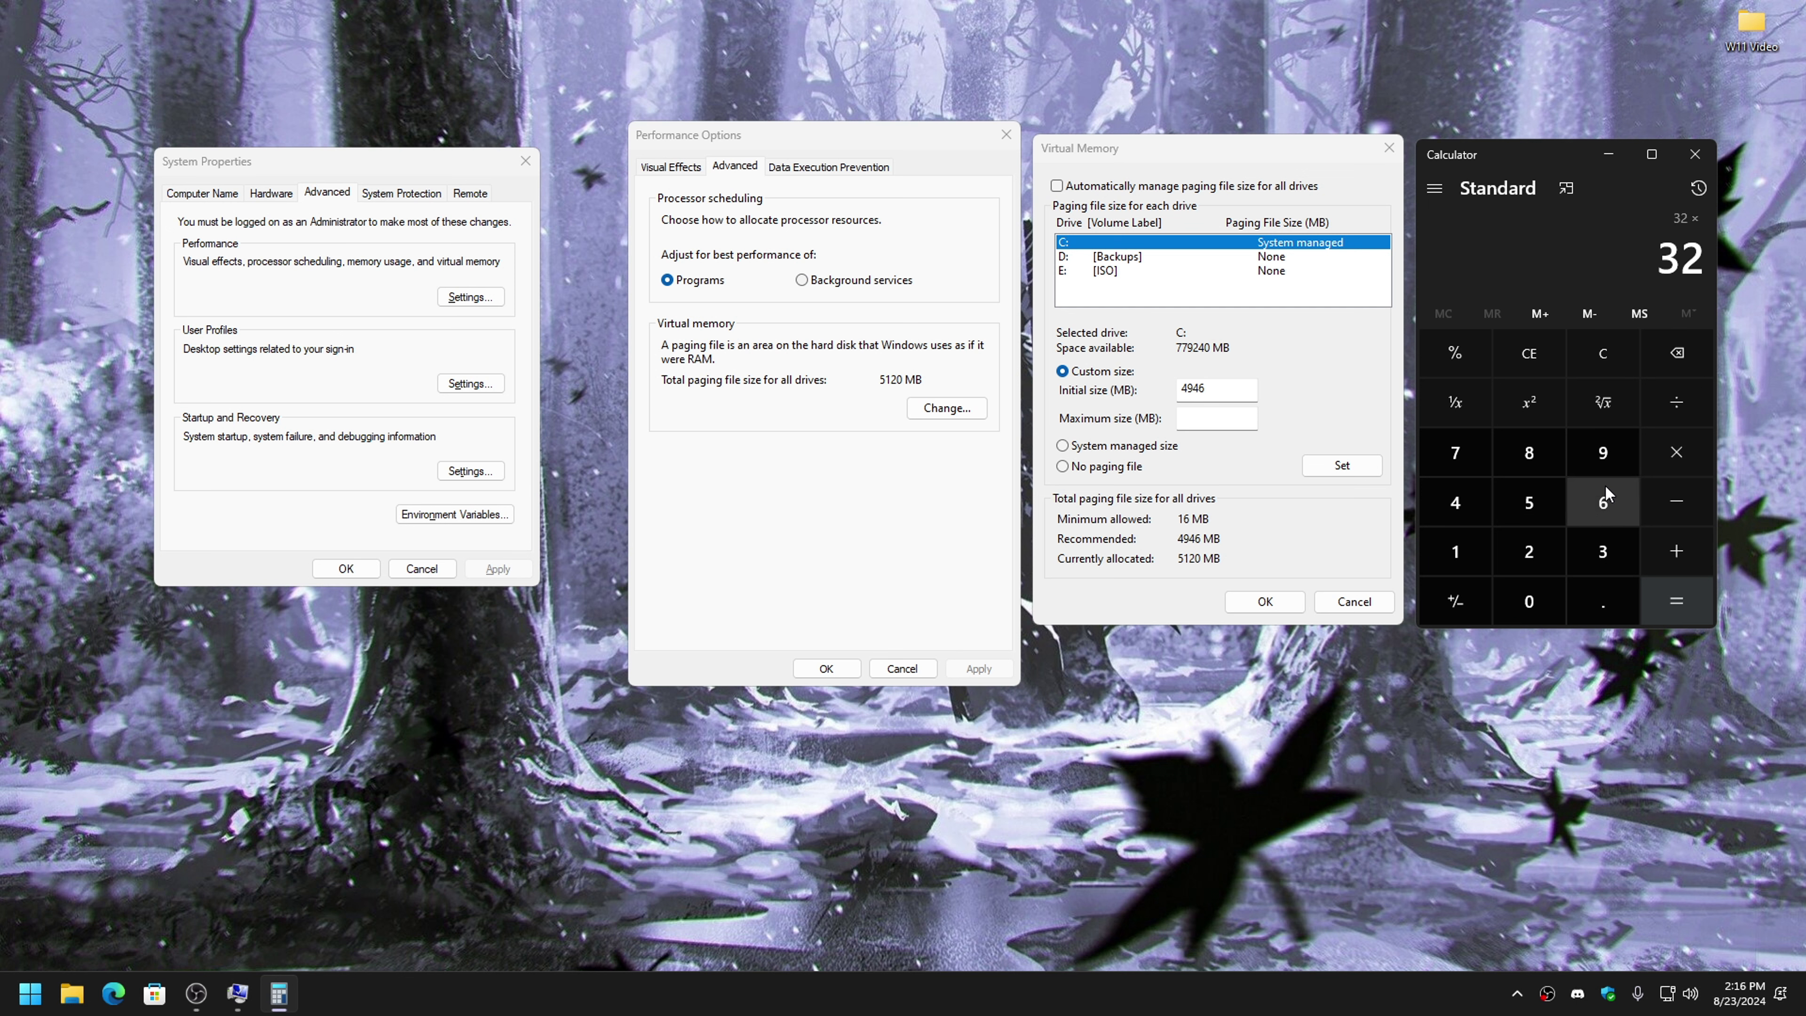
click(1434, 547)
click(1528, 602)
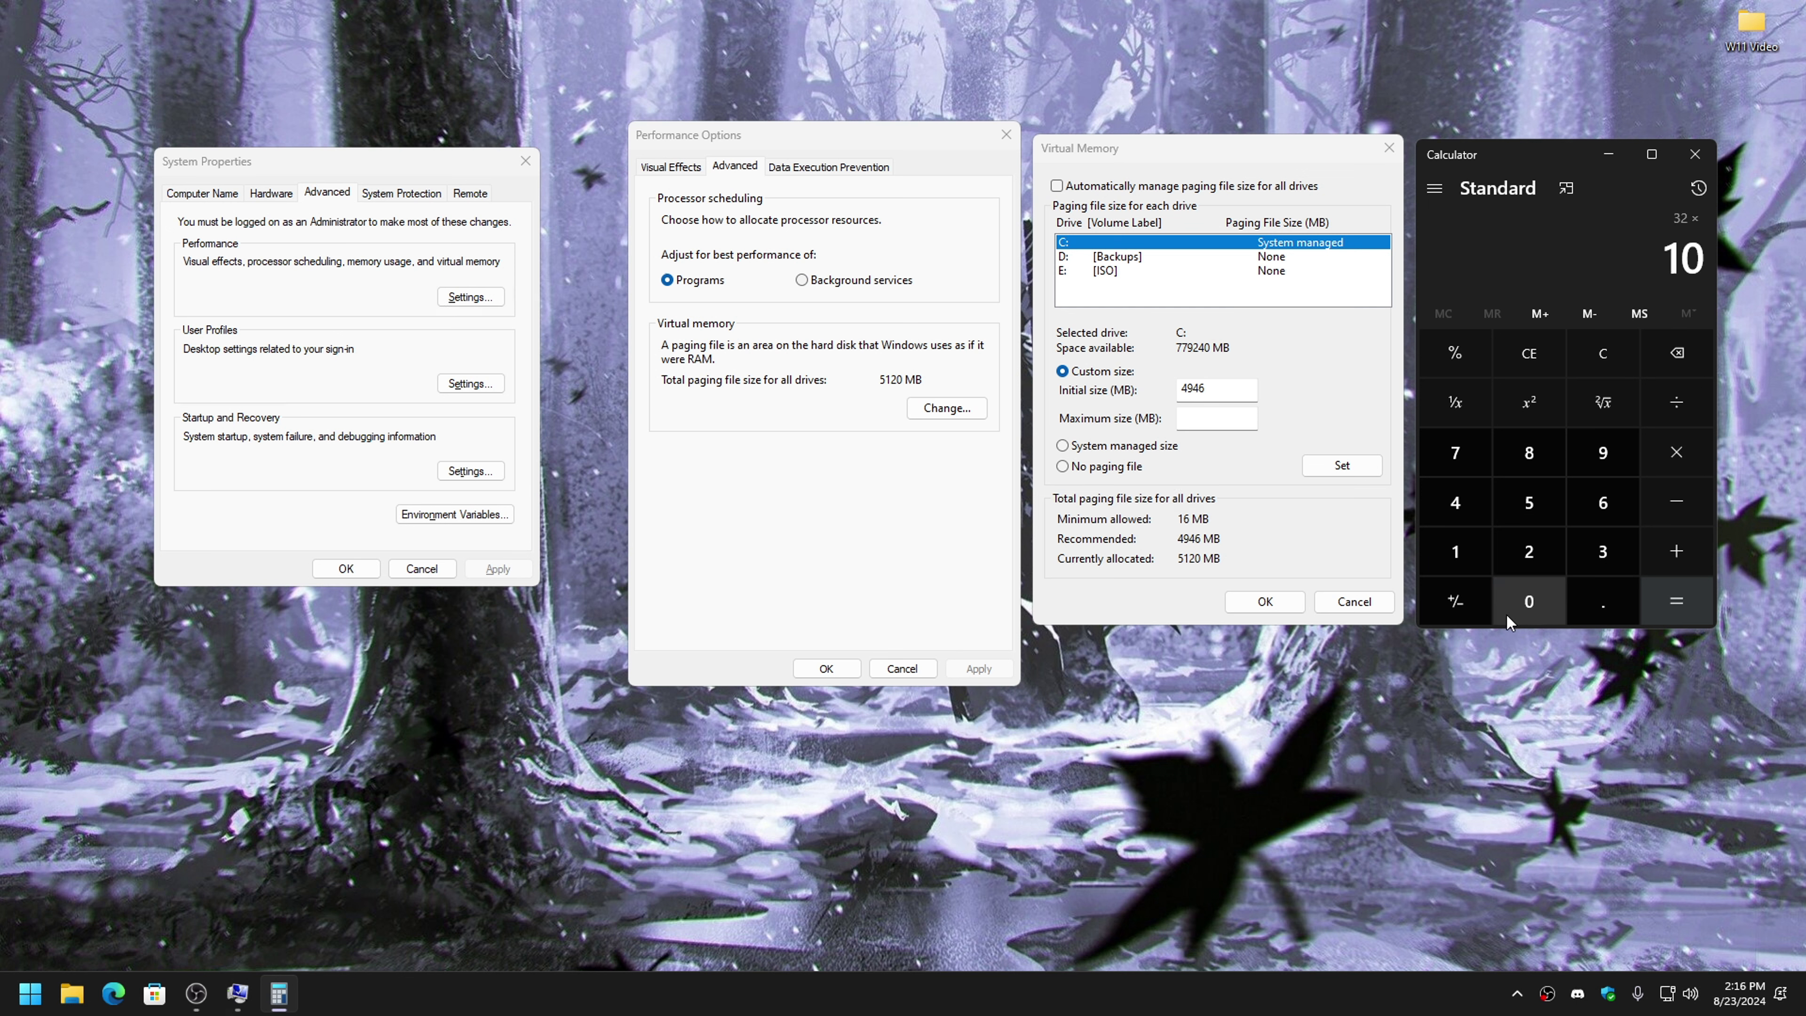
click(1529, 552)
click(1455, 503)
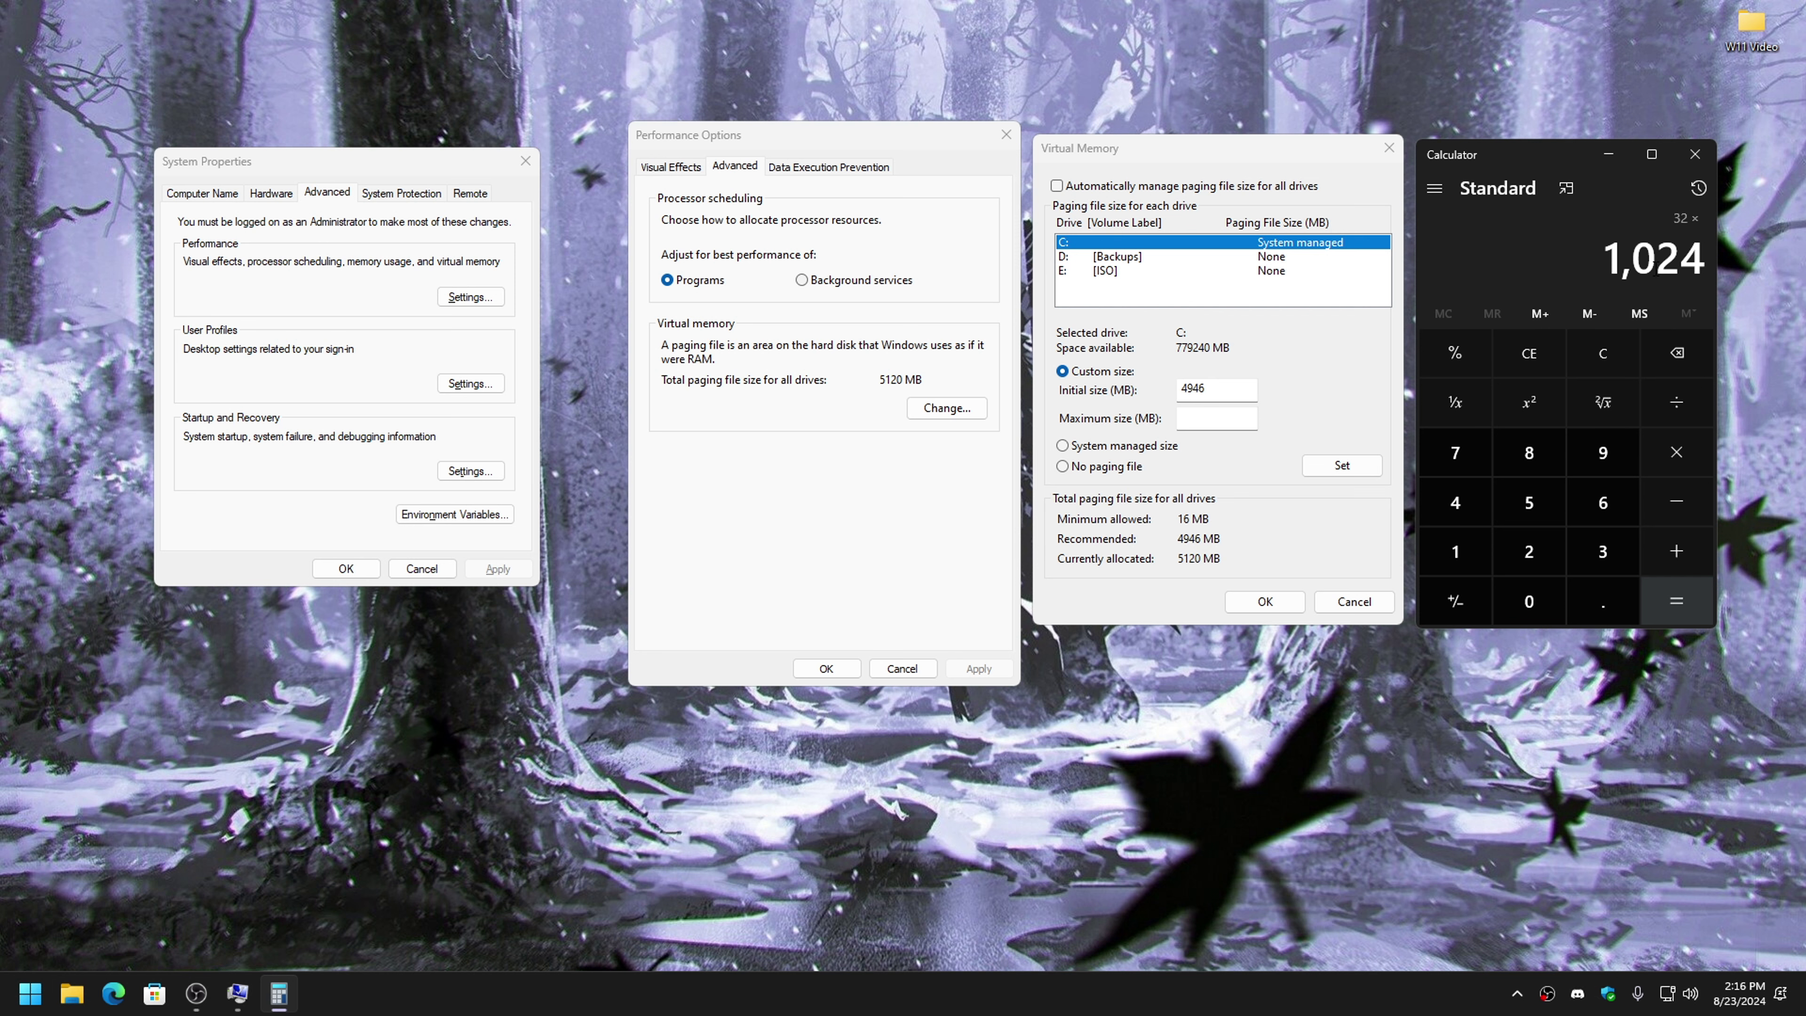
click(1677, 601)
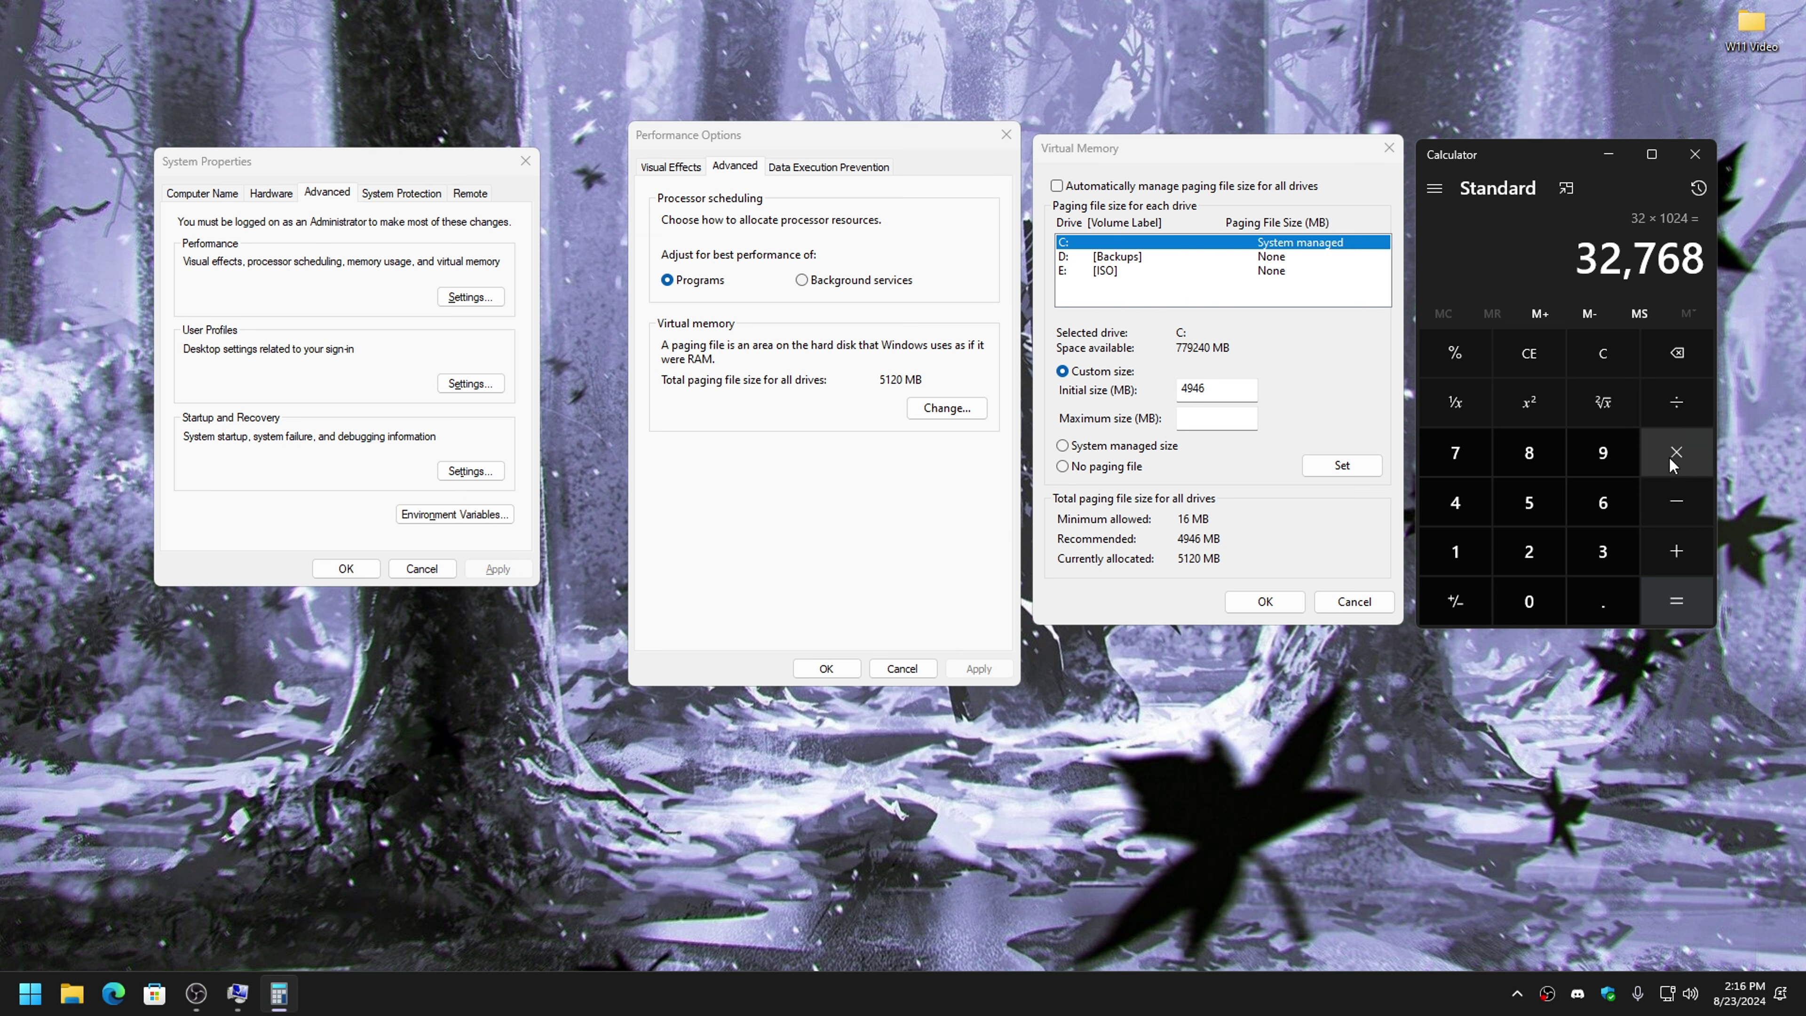
click(1676, 452)
click(1451, 551)
click(1603, 601)
click(1528, 502)
click(1685, 598)
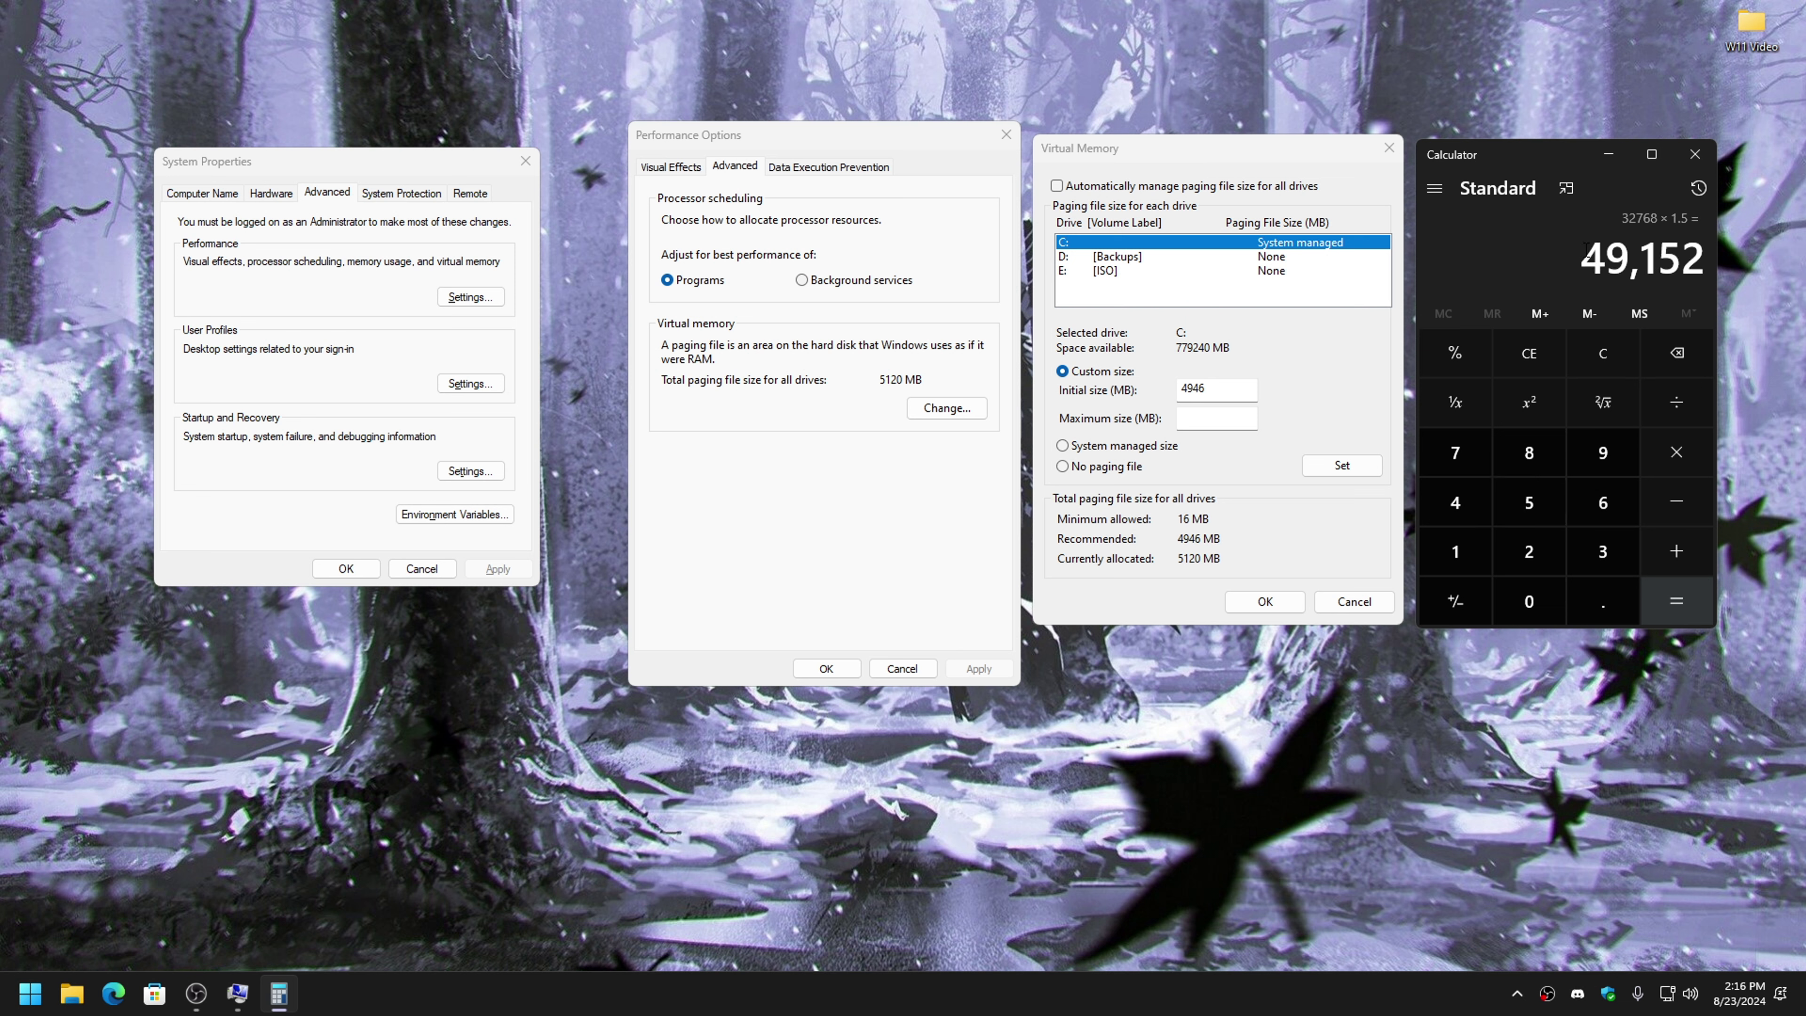
click(1212, 454)
text(49,152)
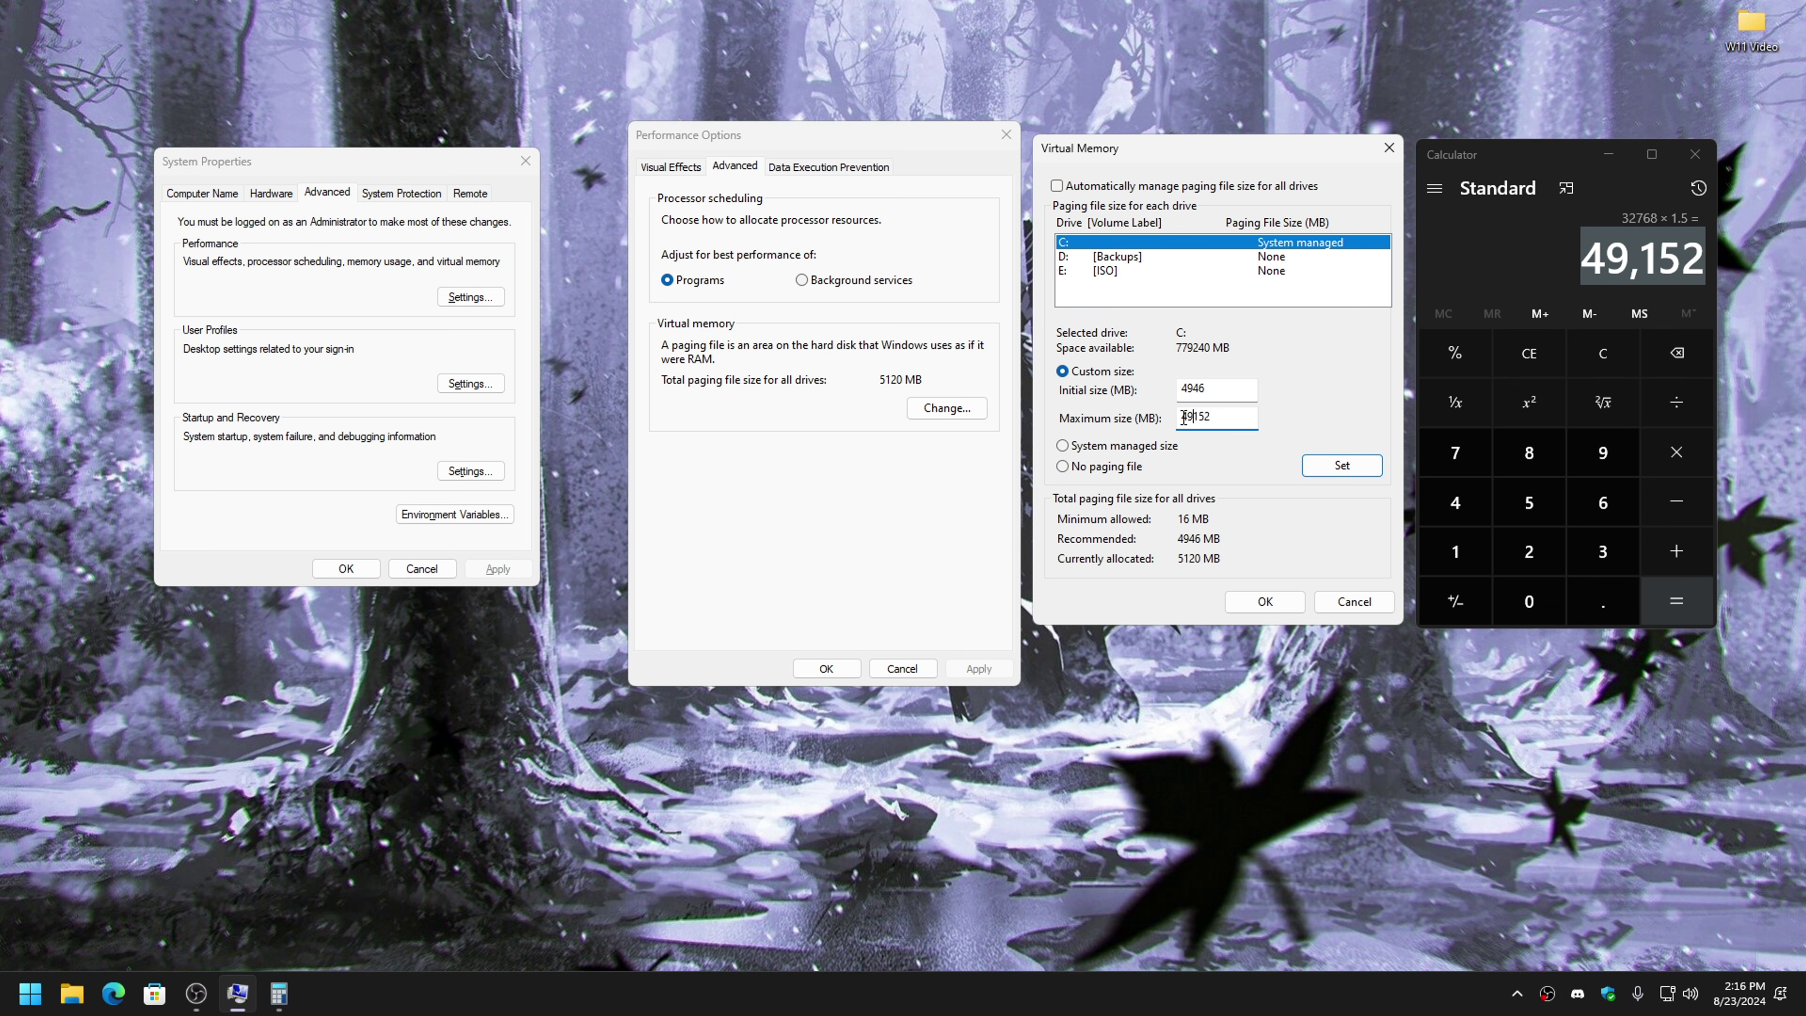
- Calculate the 8 GB variant: 8 × 1024 × 1.5 = 12,288
click(1530, 188)
click(1529, 360)
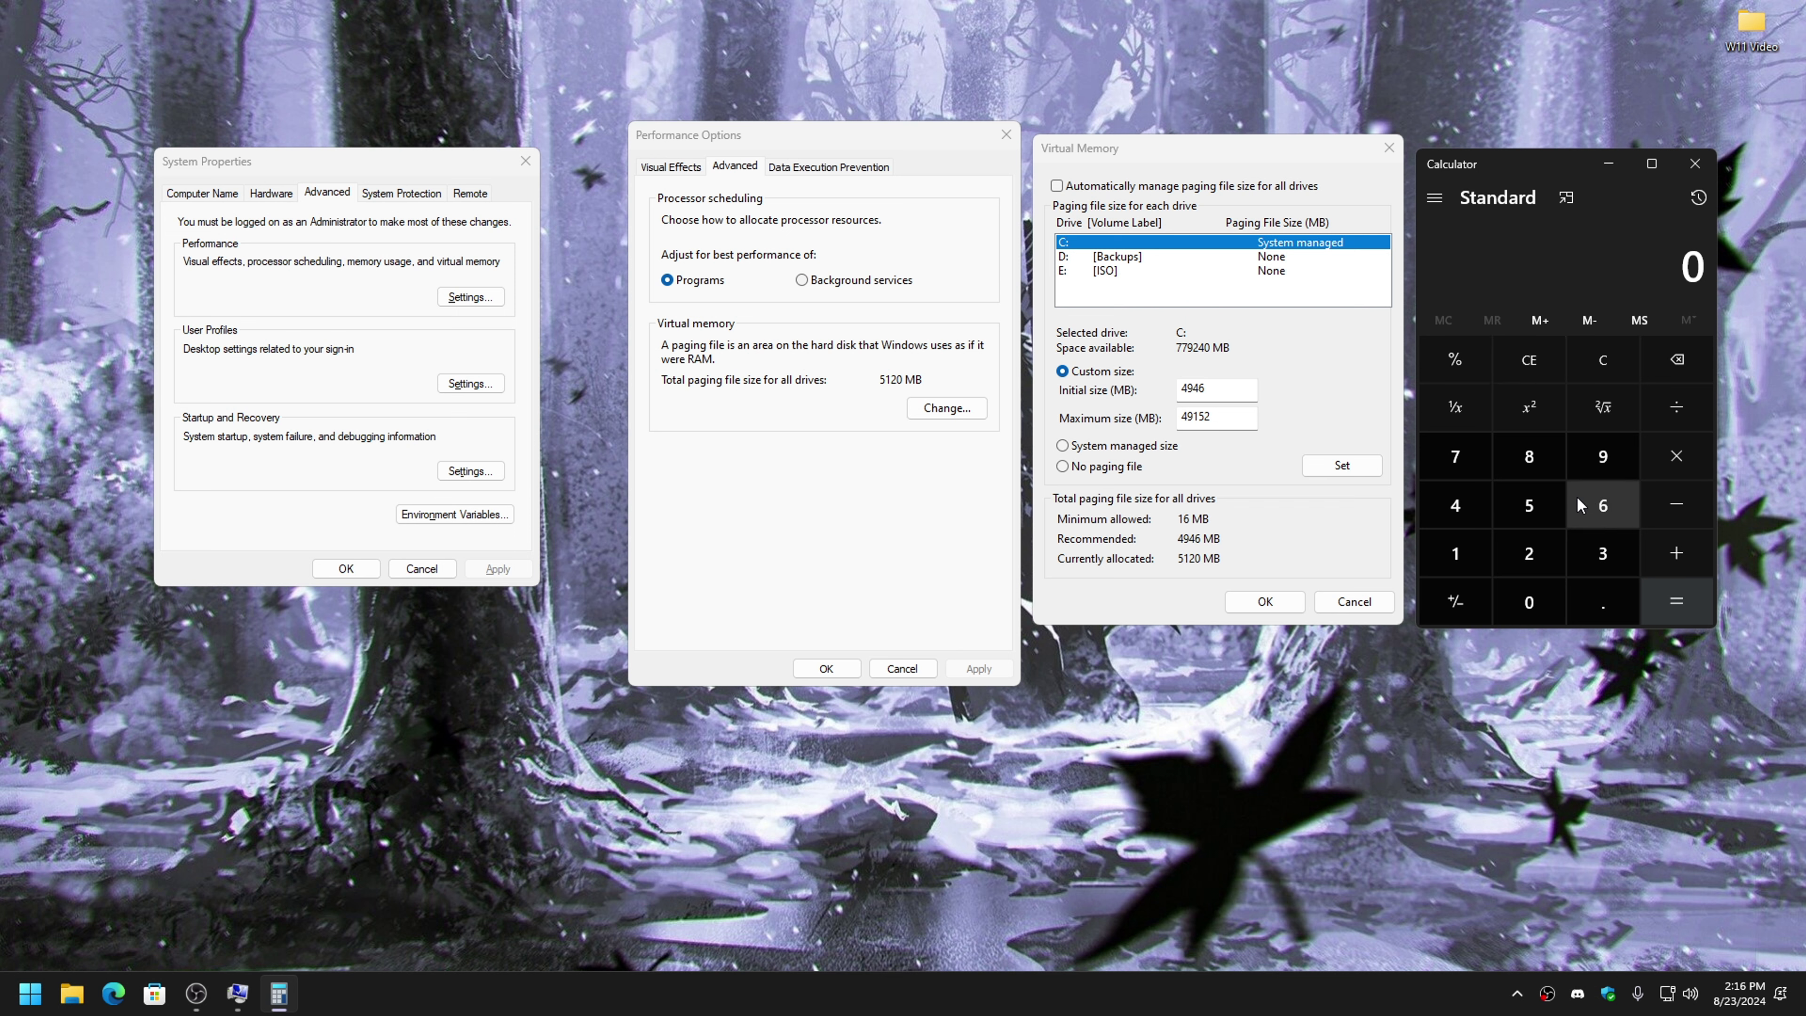
click(1528, 457)
click(1676, 455)
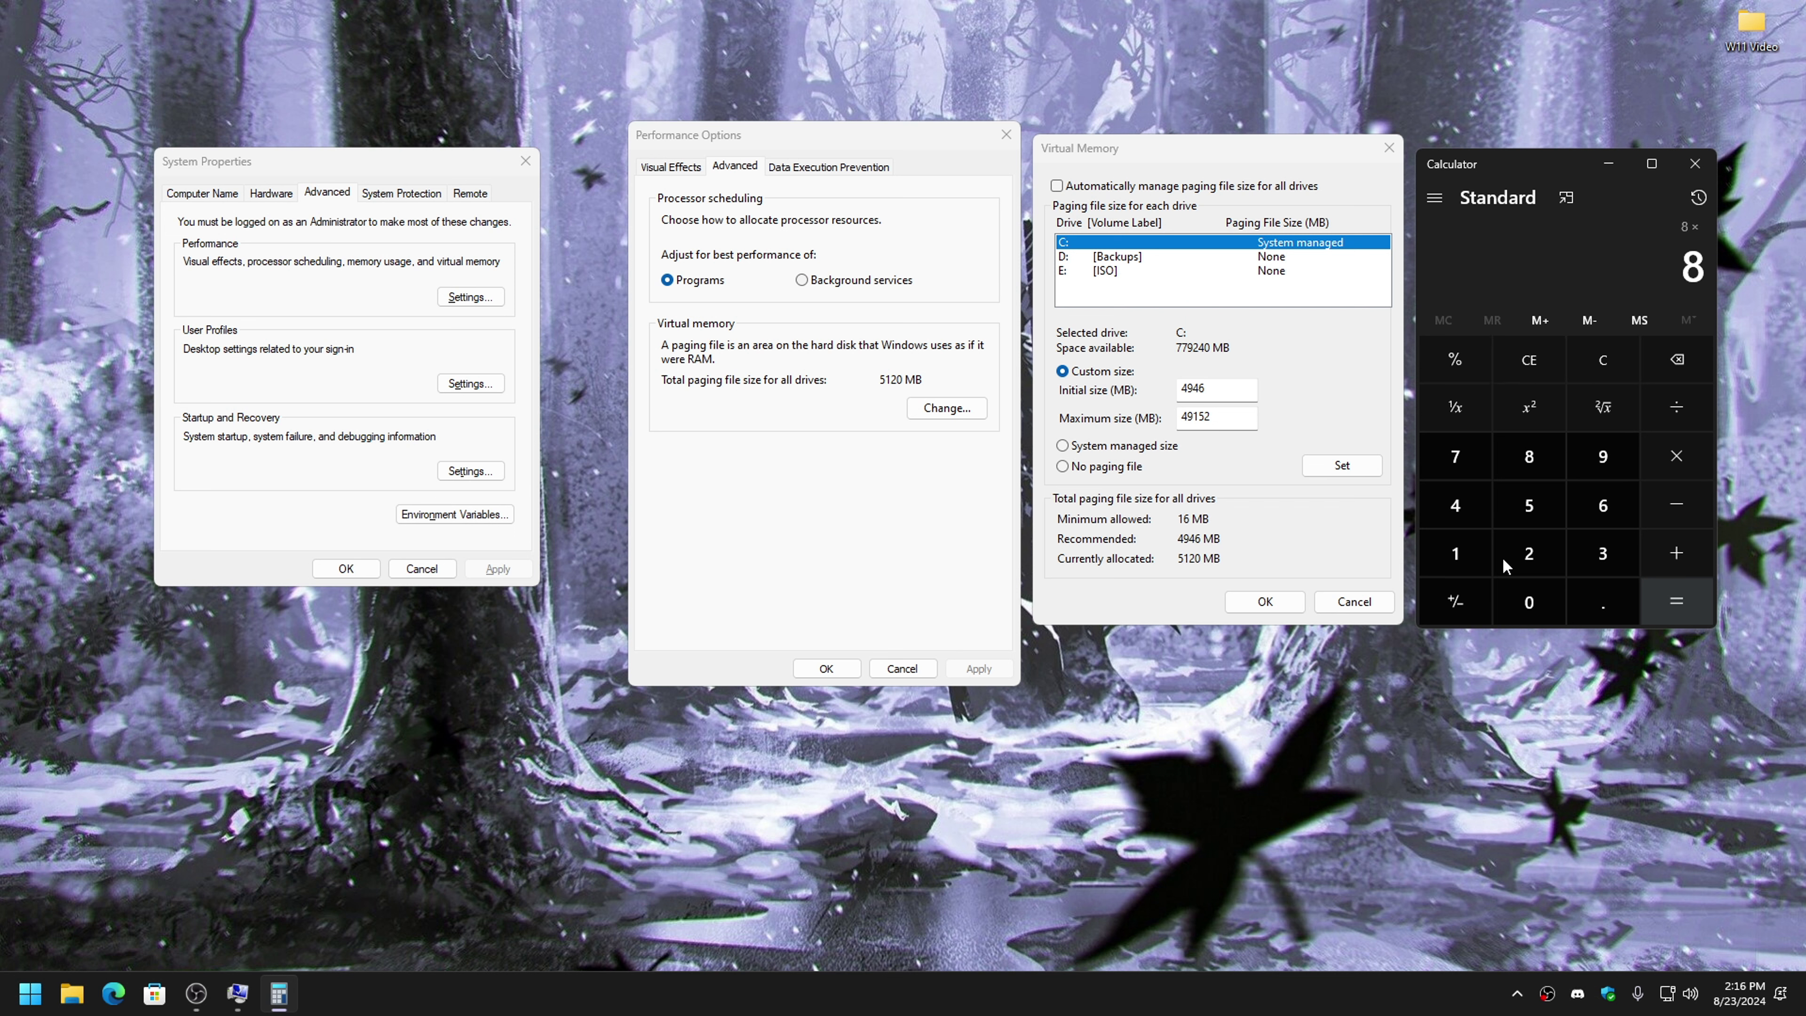
click(1455, 554)
click(1529, 602)
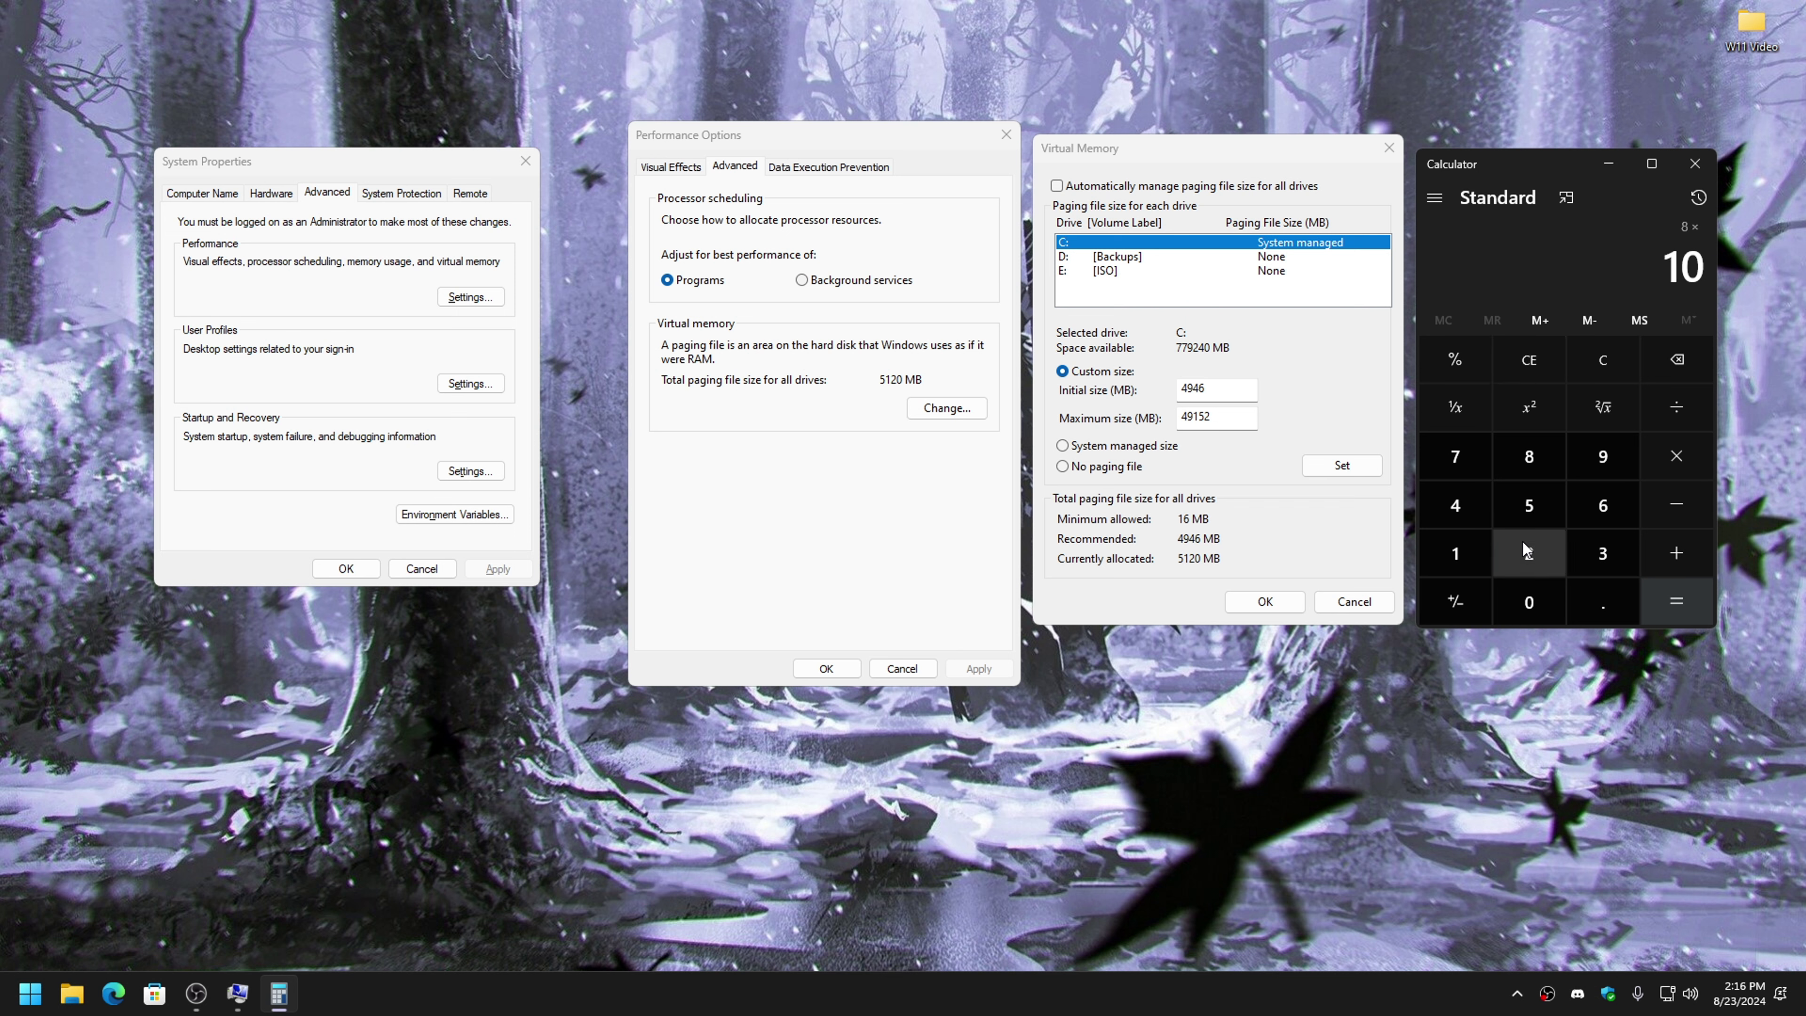
click(1523, 562)
click(1456, 506)
click(1676, 602)
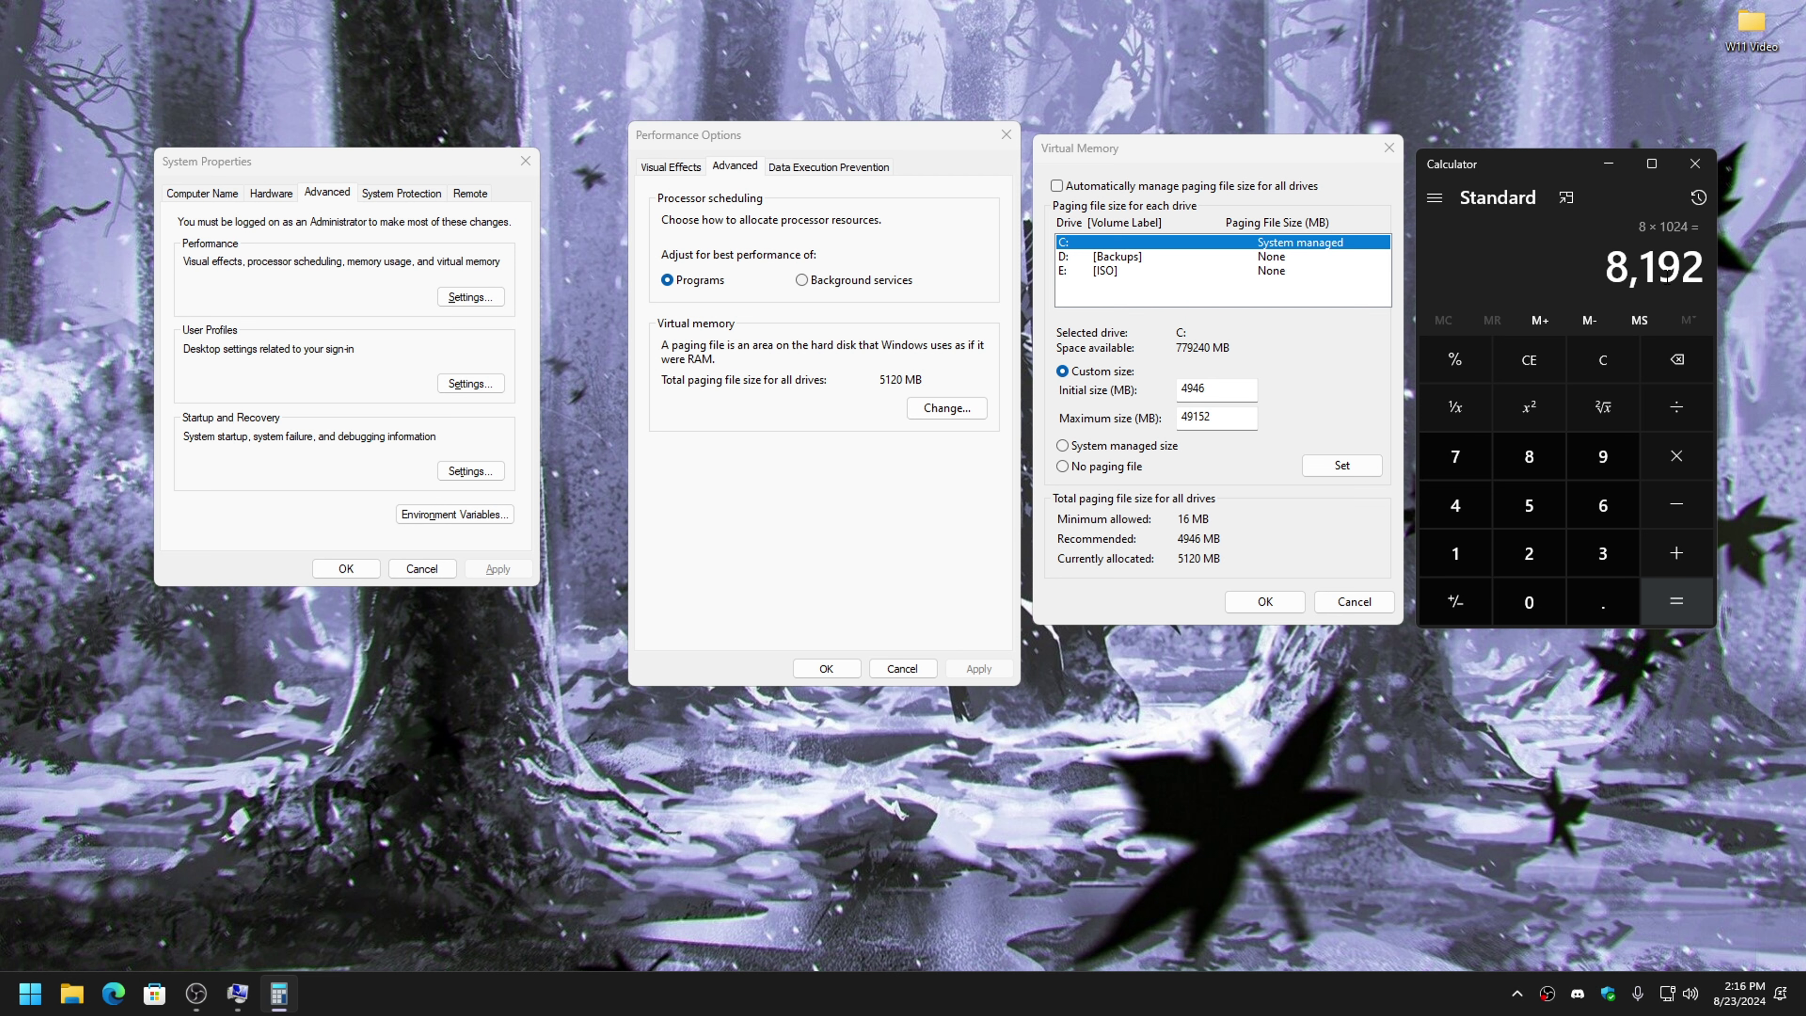
click(1676, 457)
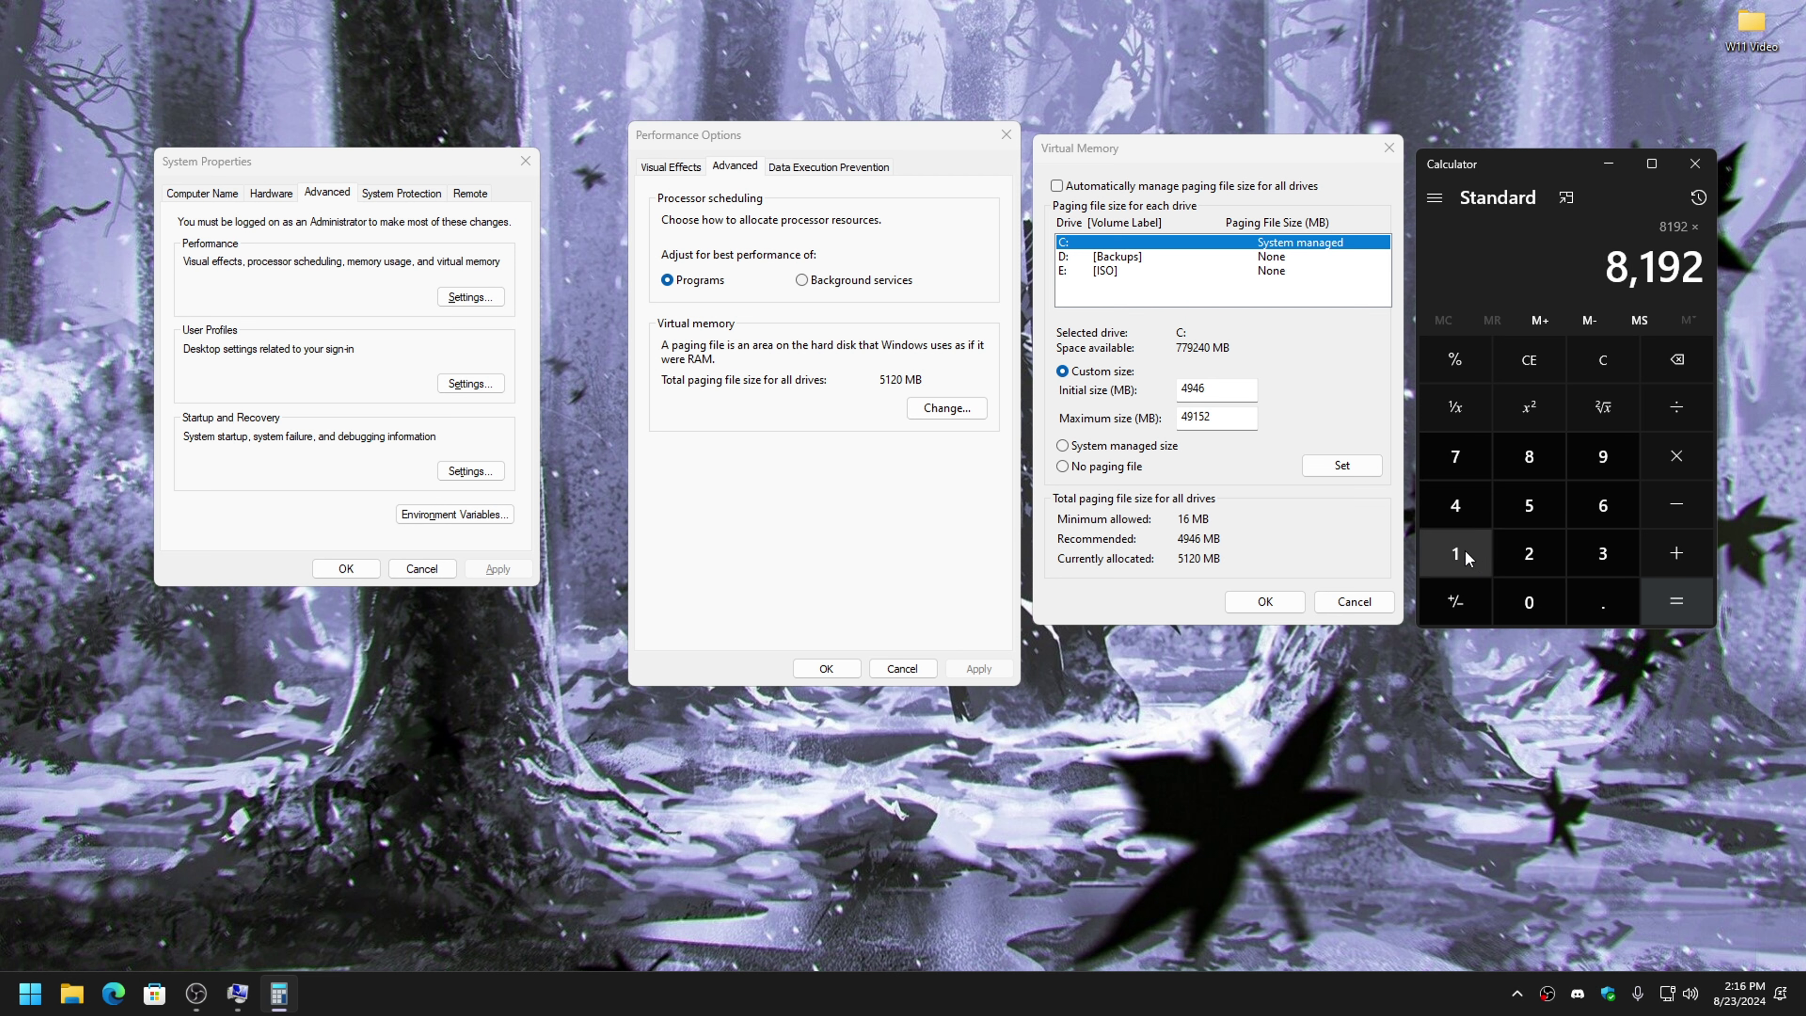
click(1456, 554)
click(1590, 604)
click(1528, 505)
click(1676, 602)
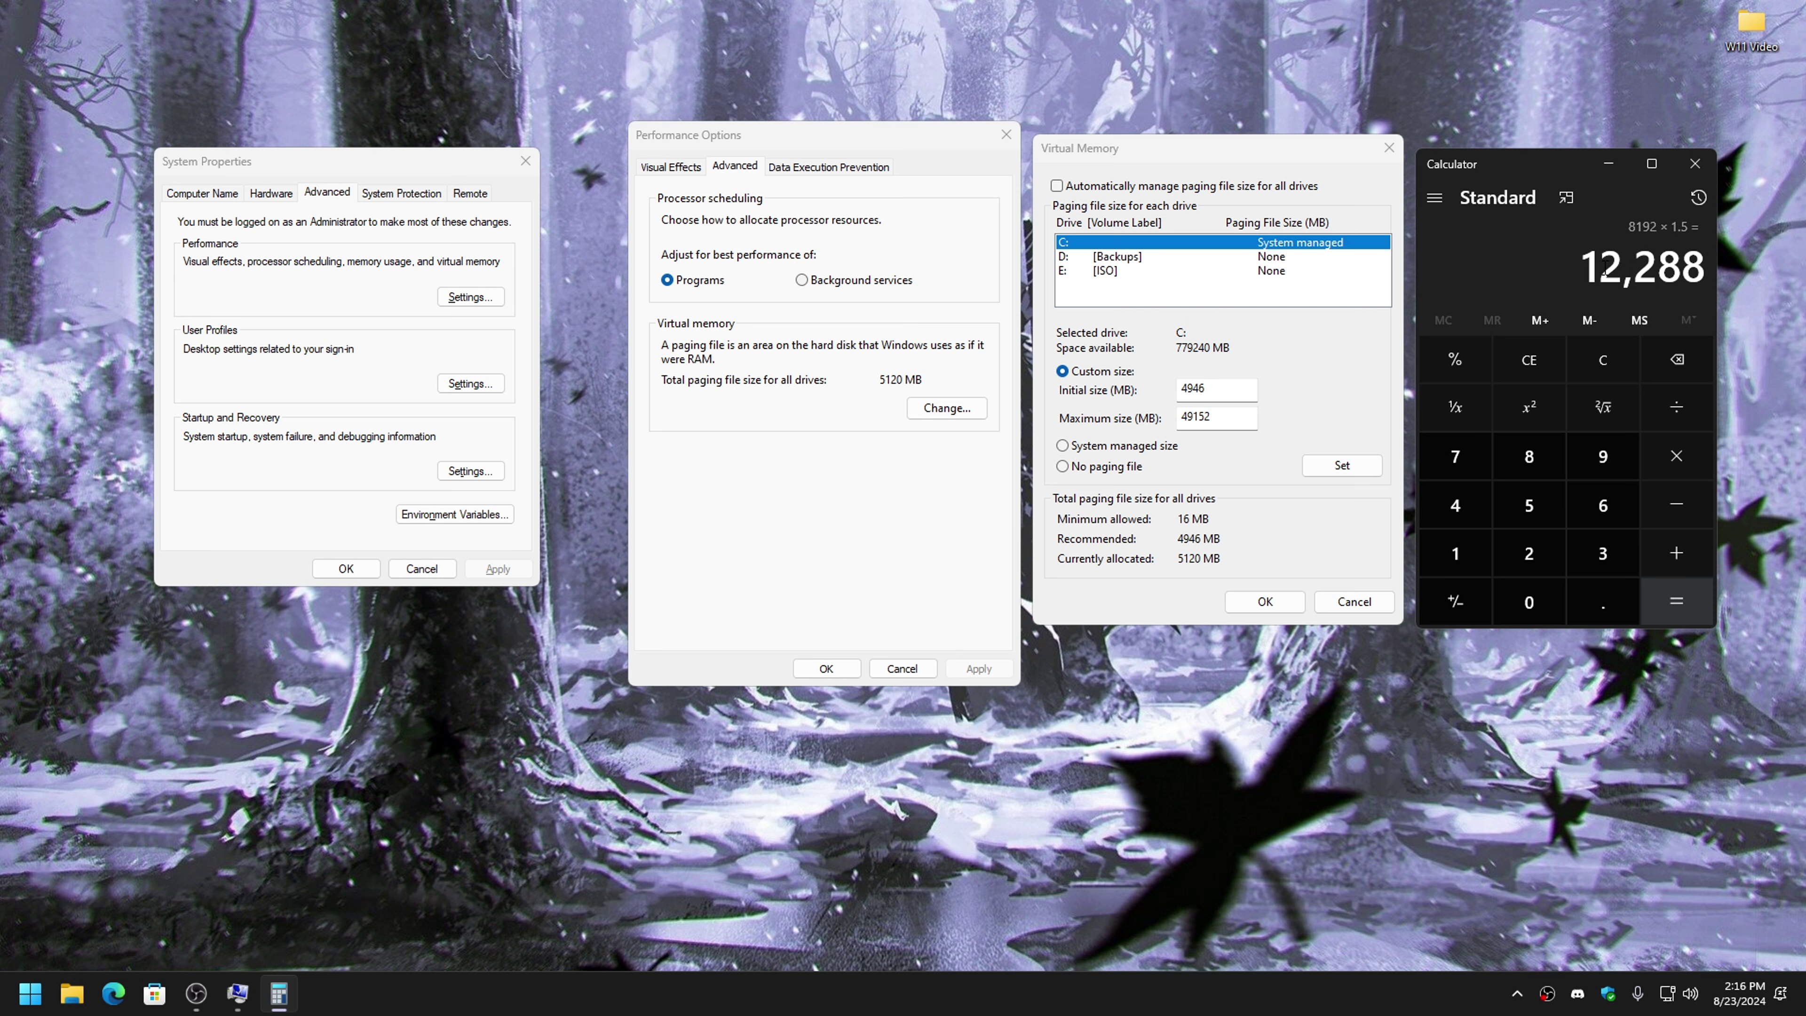
- Calculate 16 × 1024 × 1.5 = 24,576, then set C:'s paging file to 4946–49152 MB and confirm
click(1528, 360)
click(1456, 554)
click(1603, 506)
click(1676, 456)
click(1456, 554)
click(1529, 602)
click(1529, 553)
click(1456, 506)
click(1680, 600)
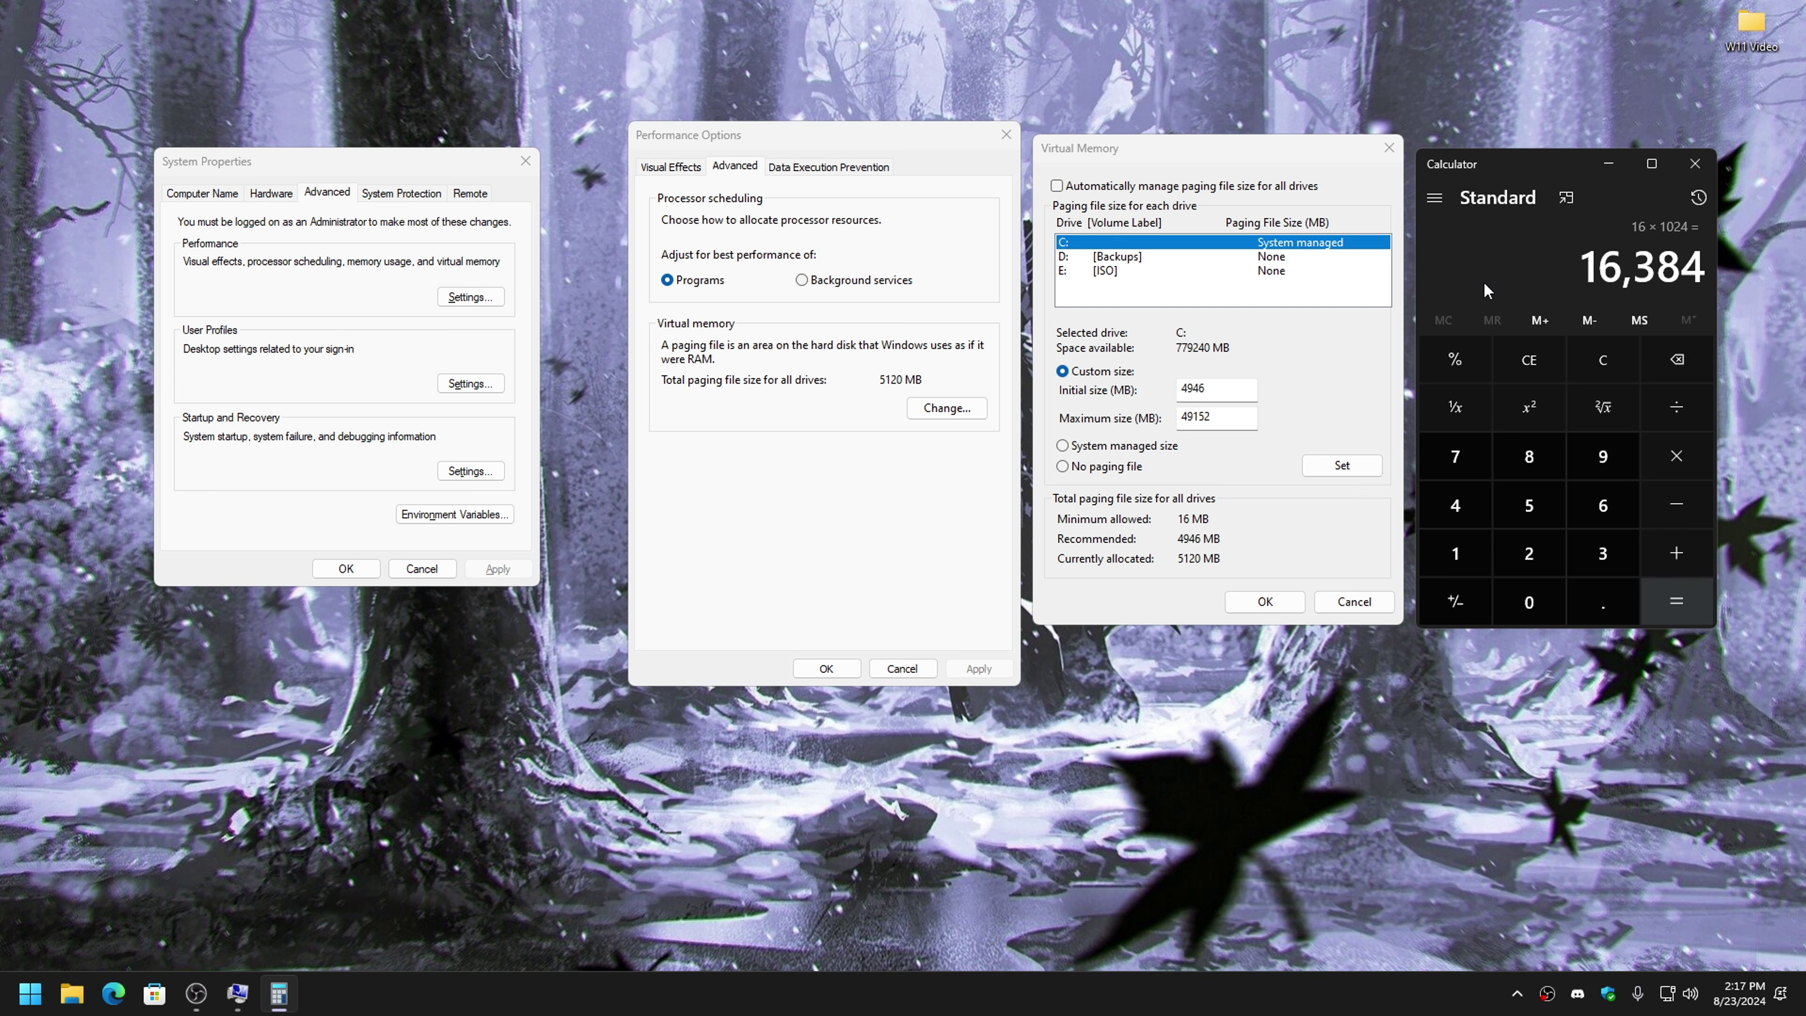
click(1676, 456)
click(1456, 554)
click(1603, 602)
click(1529, 506)
click(1676, 603)
drag(1579, 267, 1738, 270)
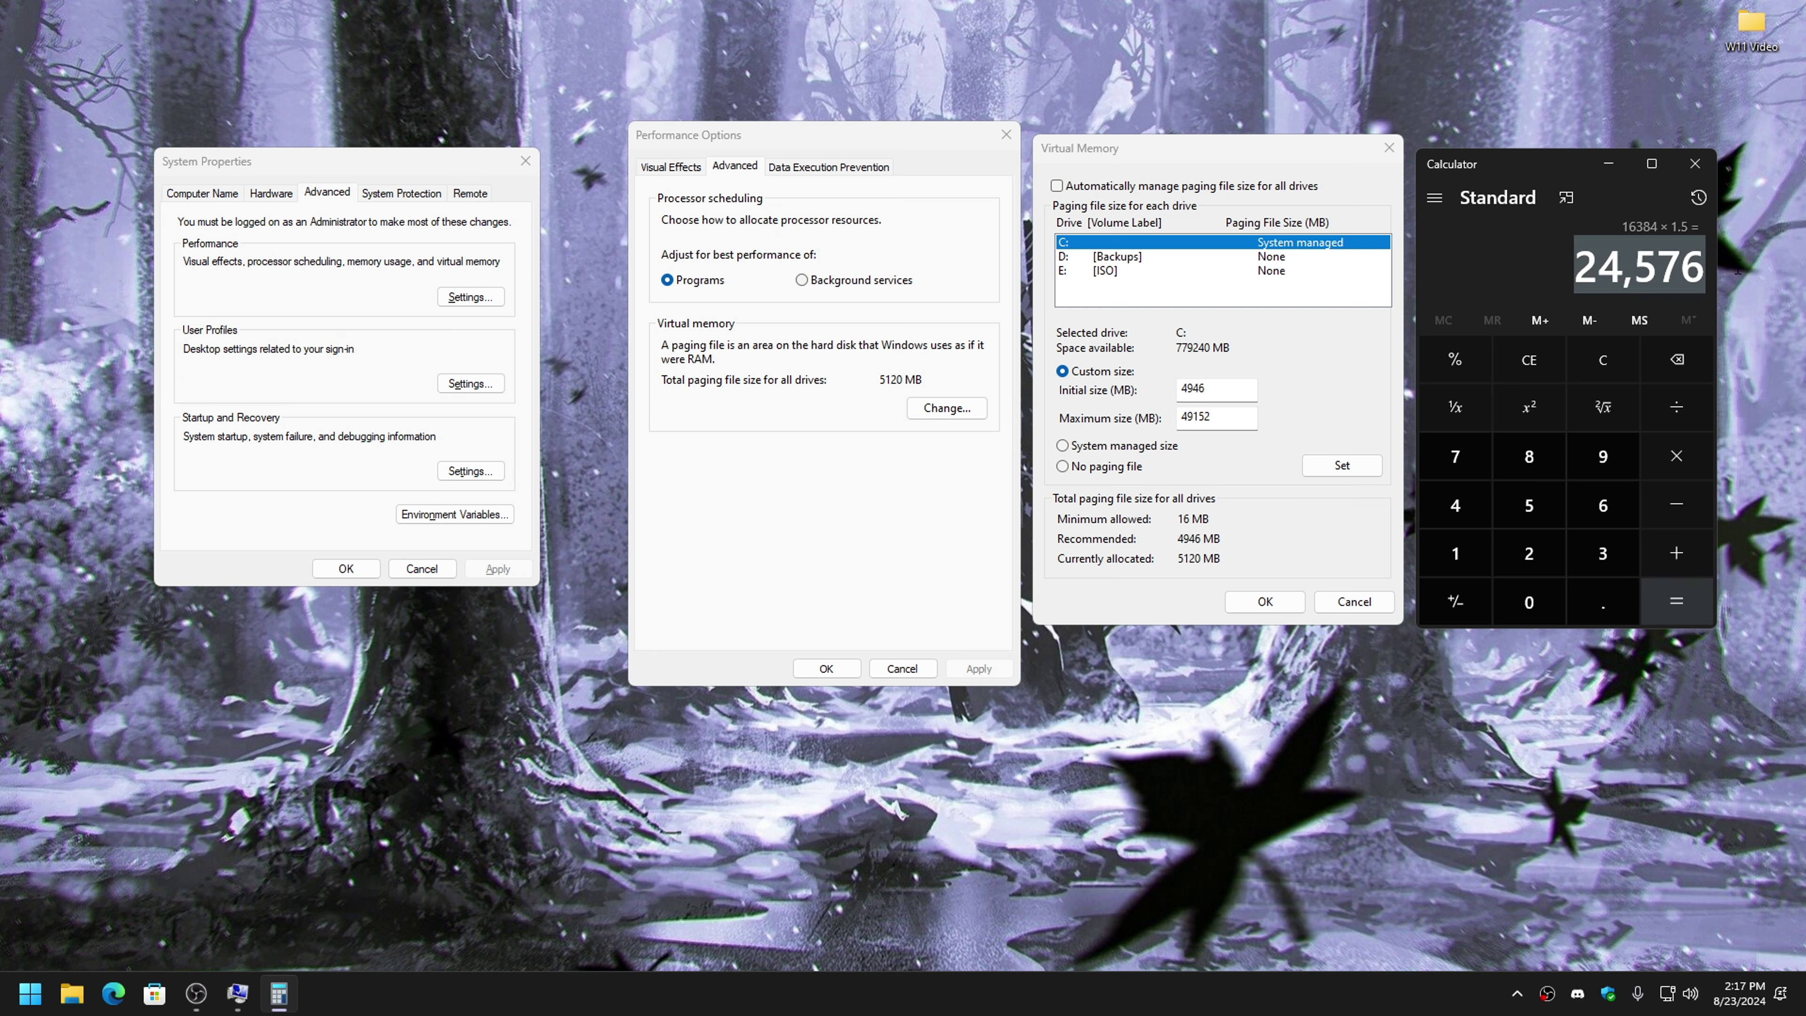
click(1342, 465)
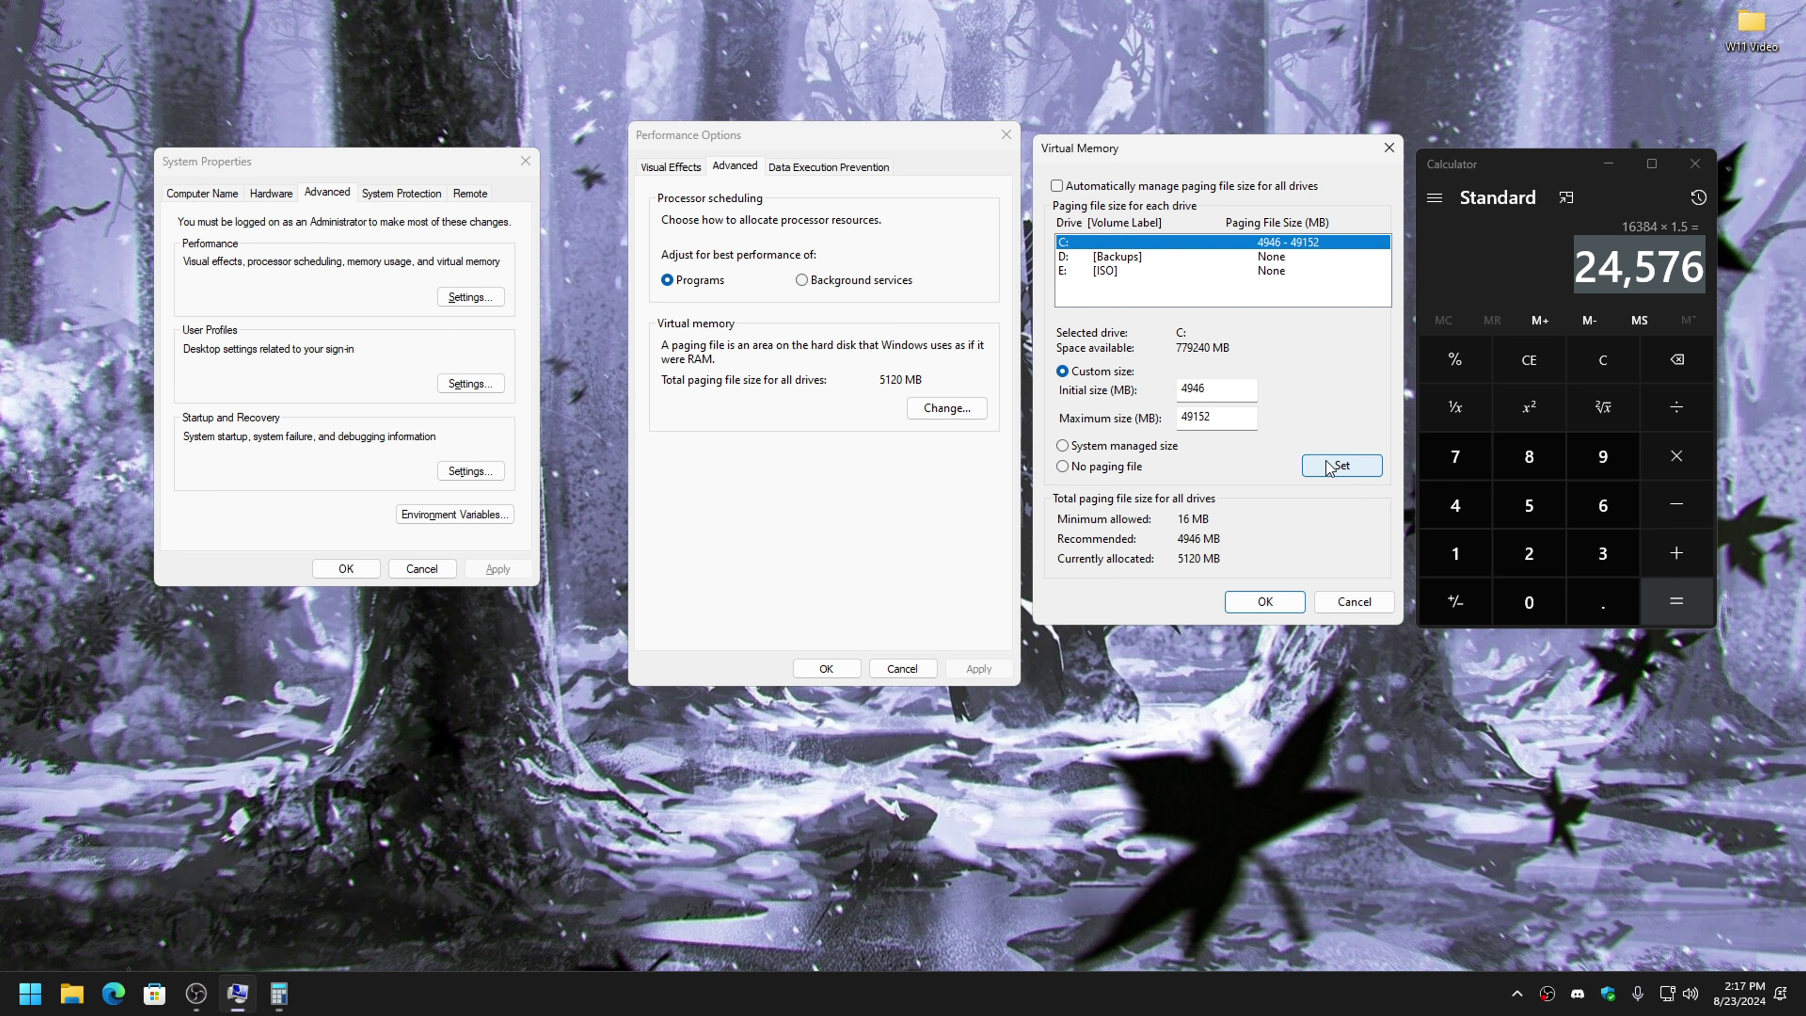
click(1296, 612)
- Apply the paging file change, close Calculator, and reopen Virtual Memory to verify C: reads 4946–49152
click(1036, 561)
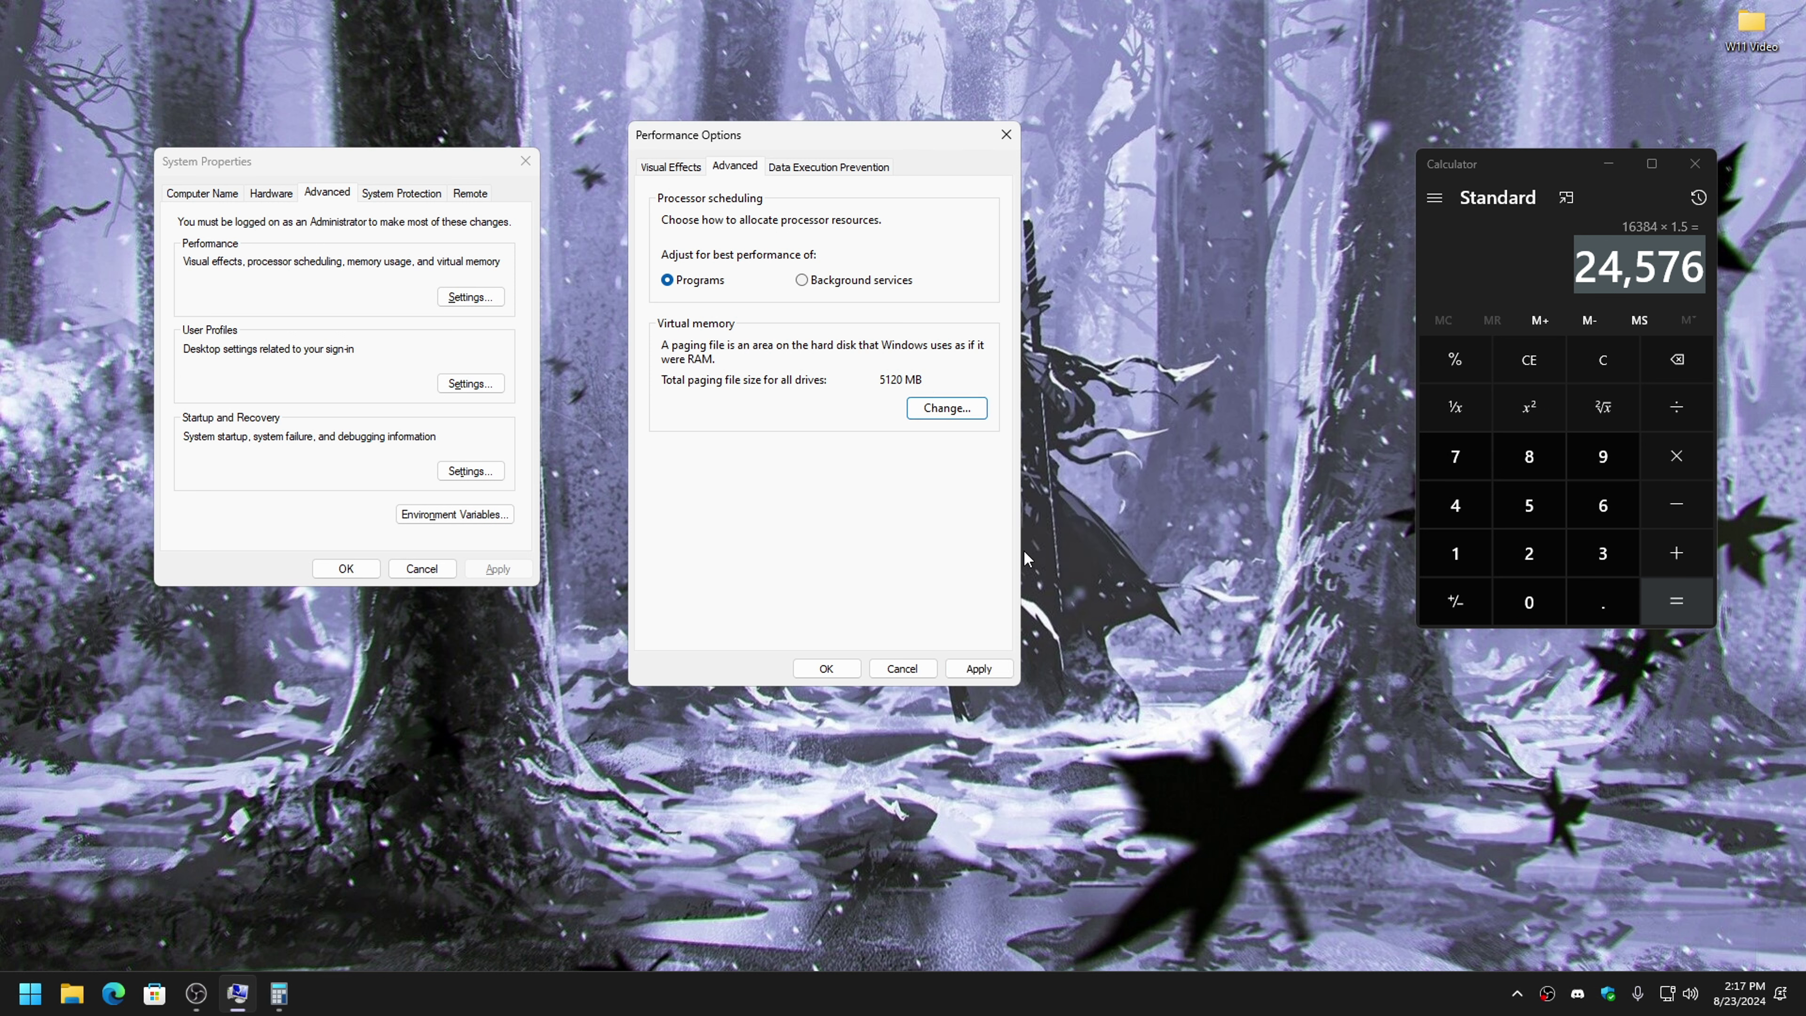
click(972, 672)
click(932, 411)
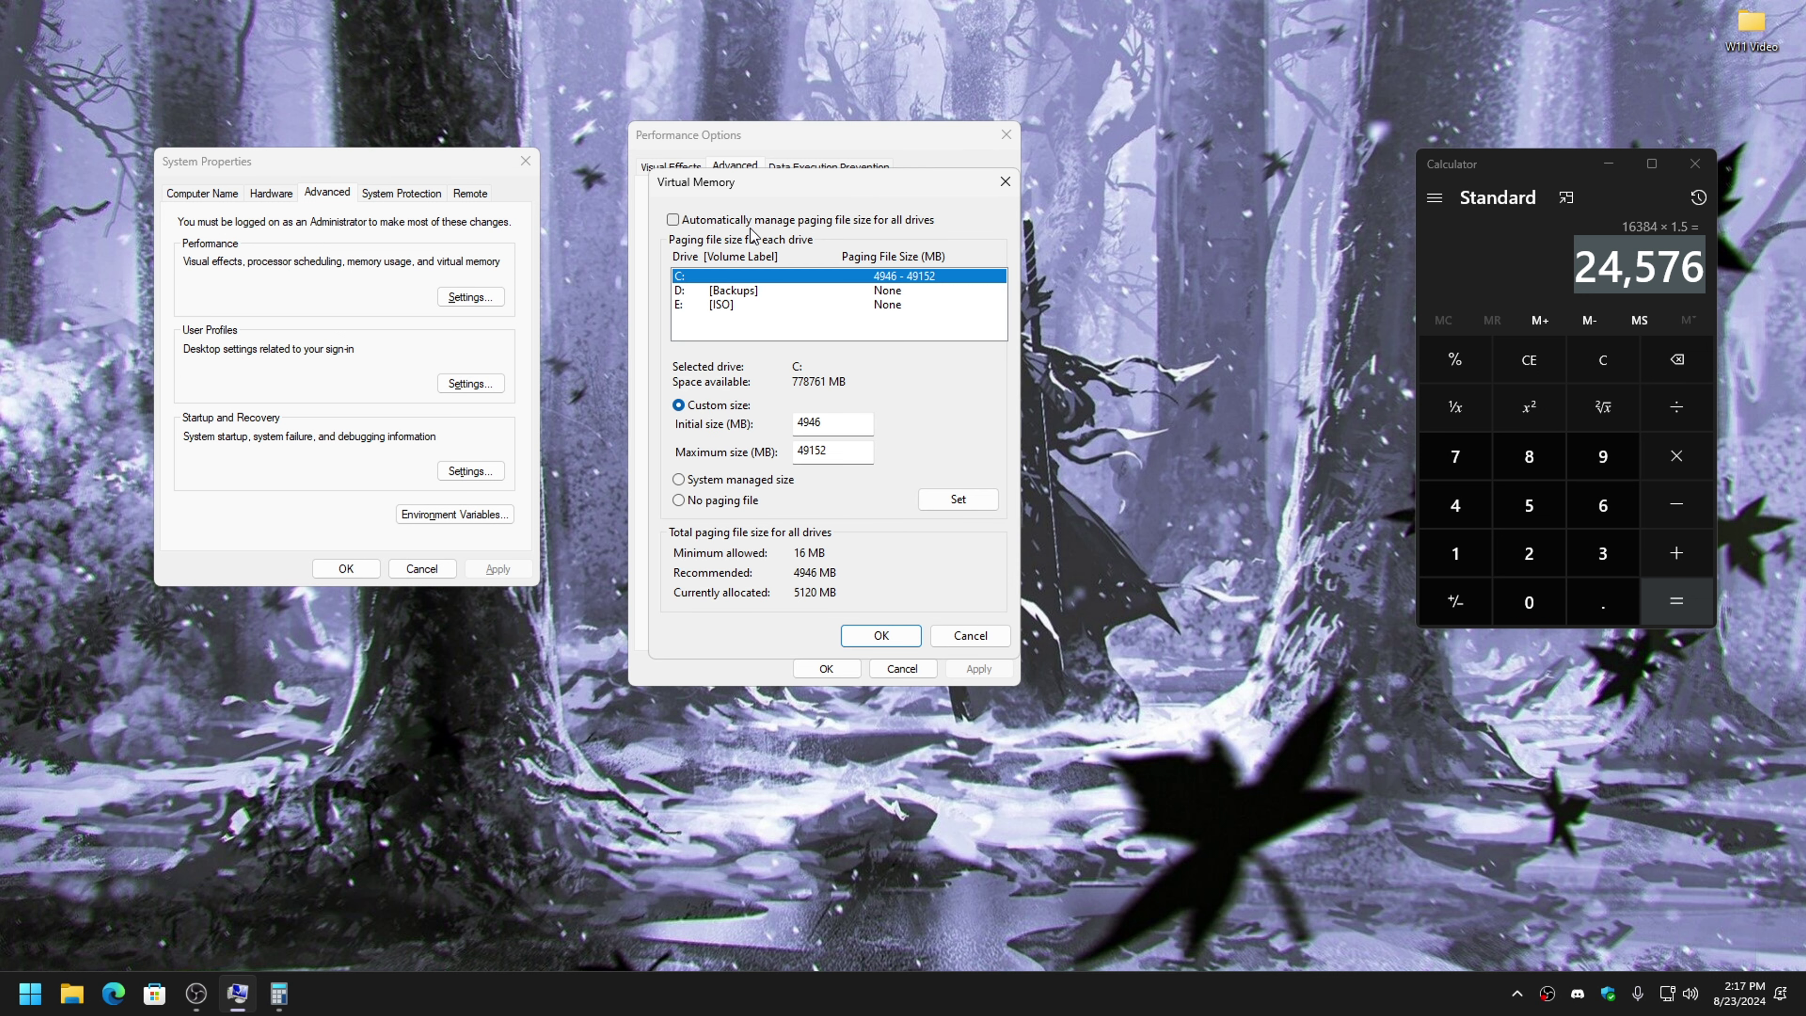
click(1699, 171)
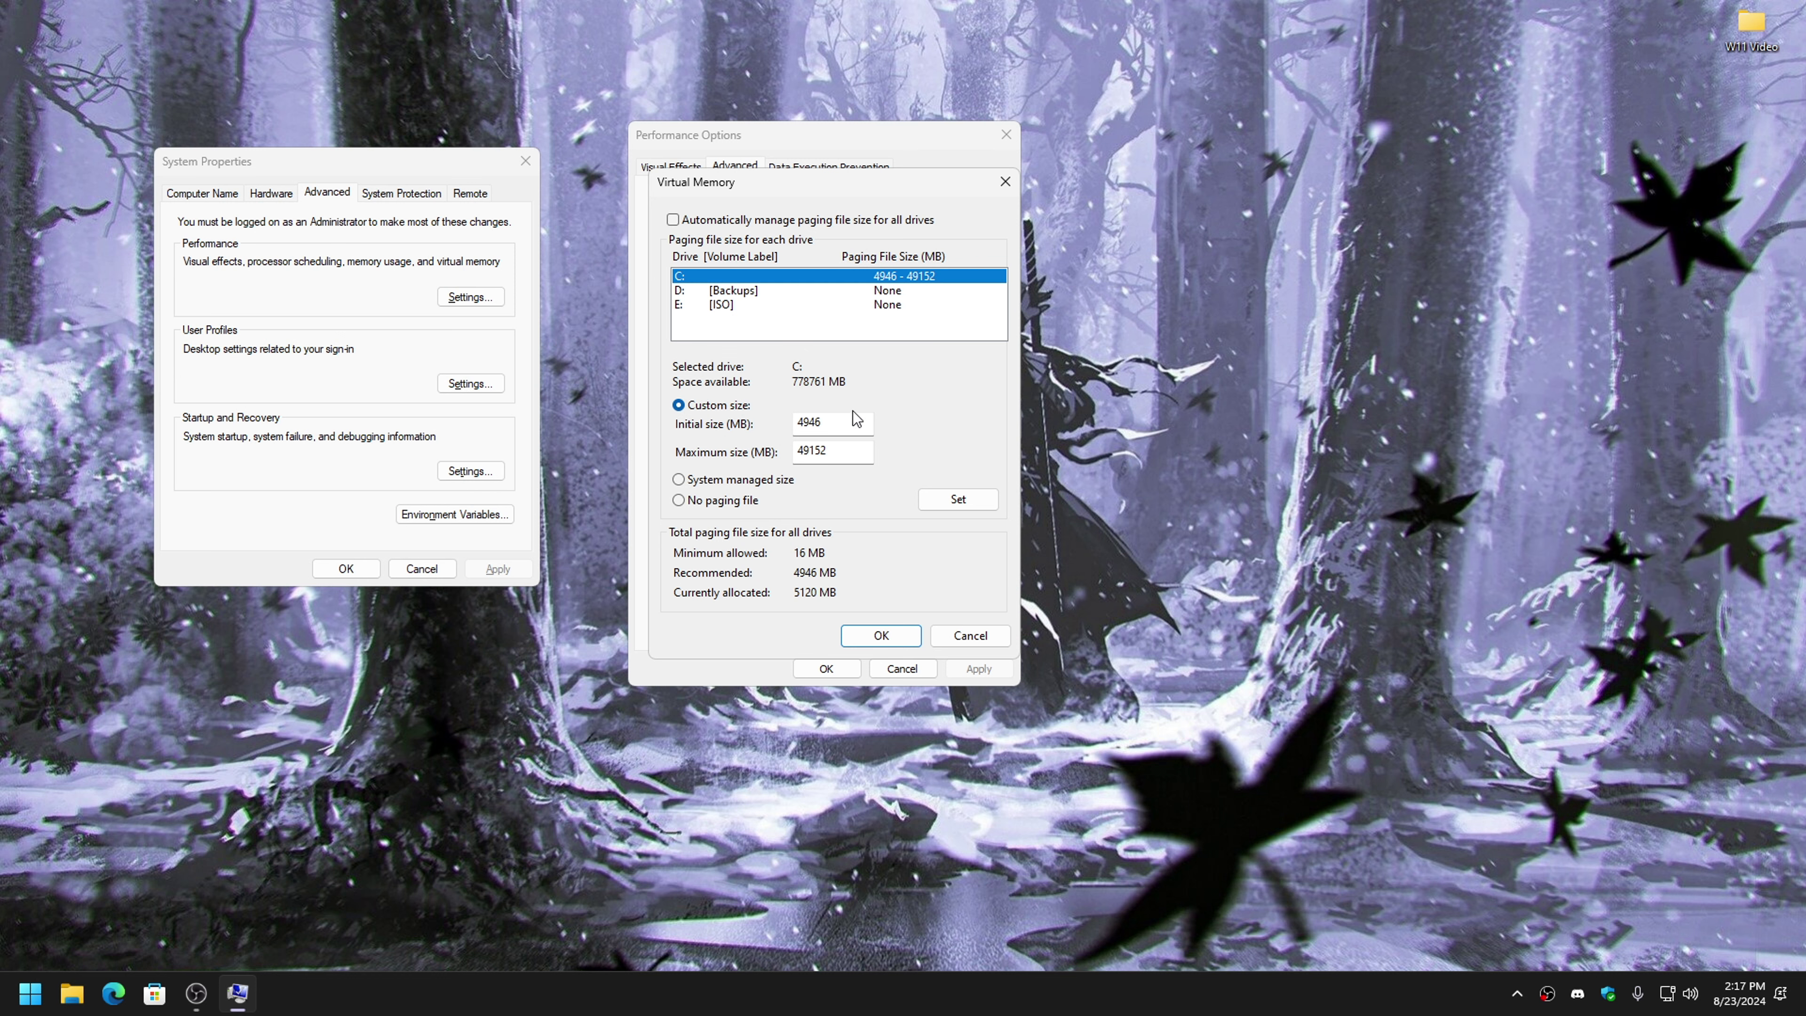
key(shift+Tab)
- Close Virtual Memory, Performance Options and System Properties, postpone the restart, and open W11 Video
click(986, 639)
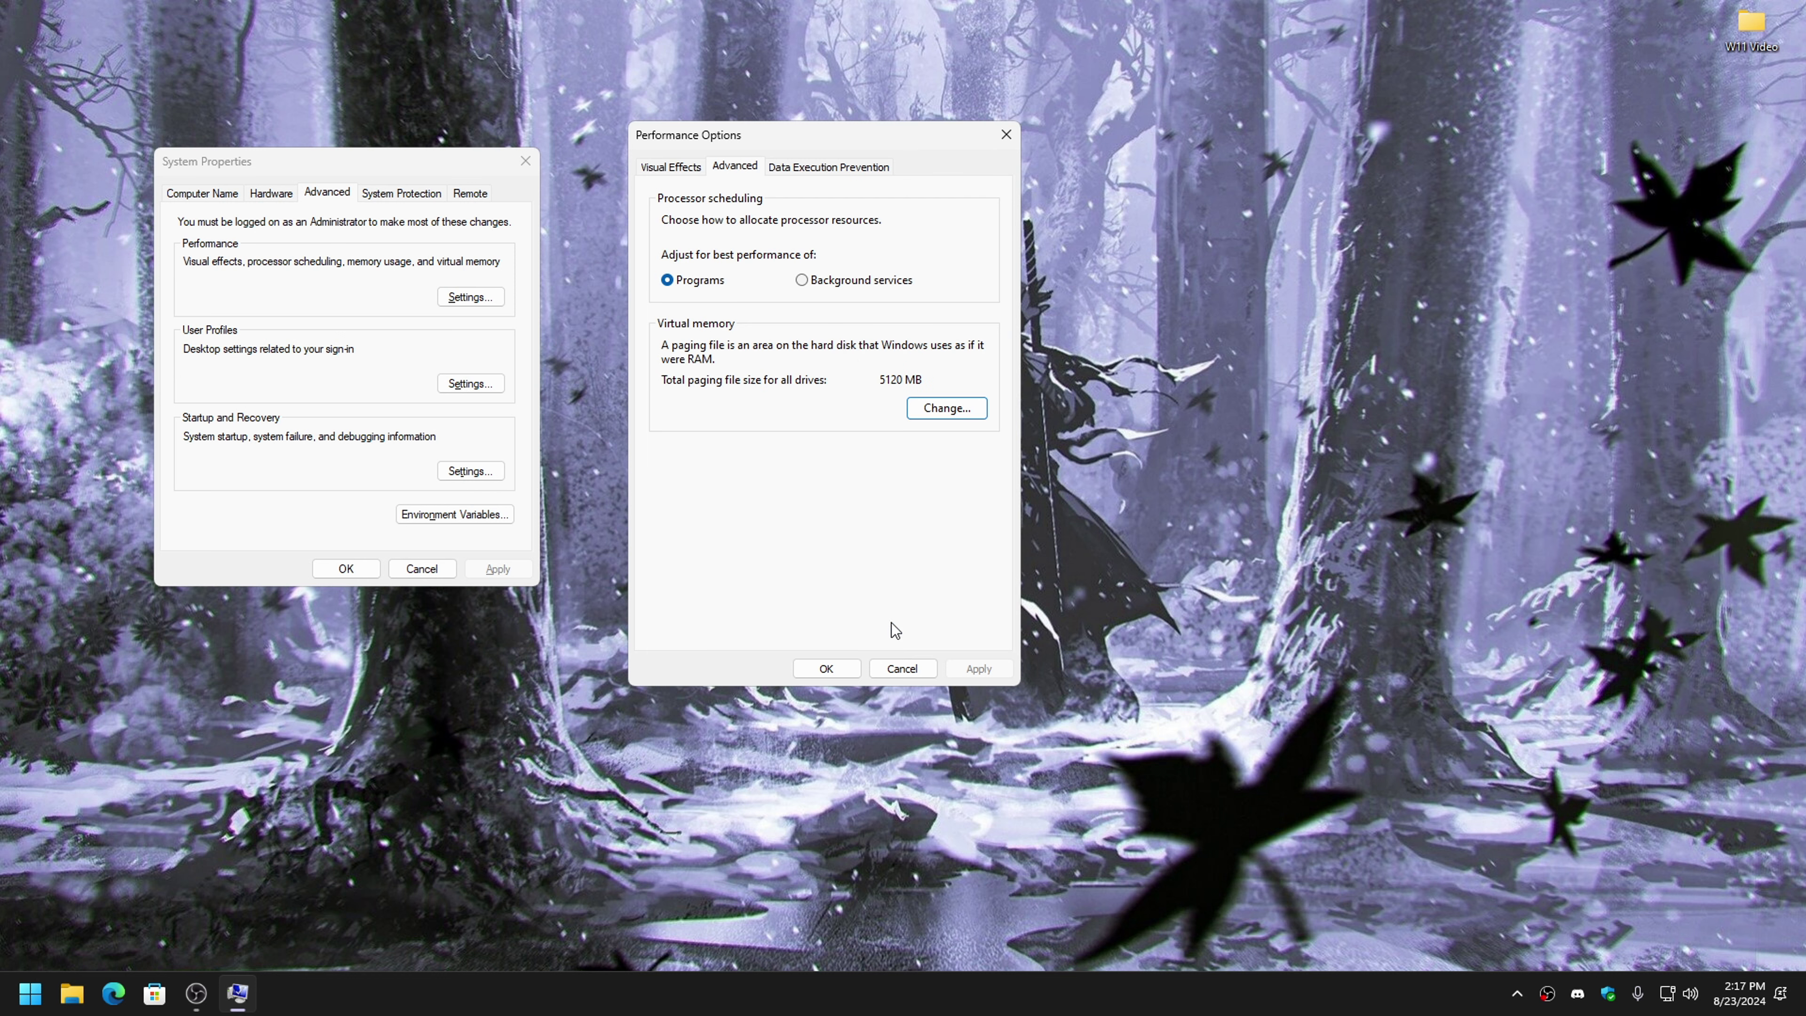
click(828, 671)
click(346, 569)
click(994, 516)
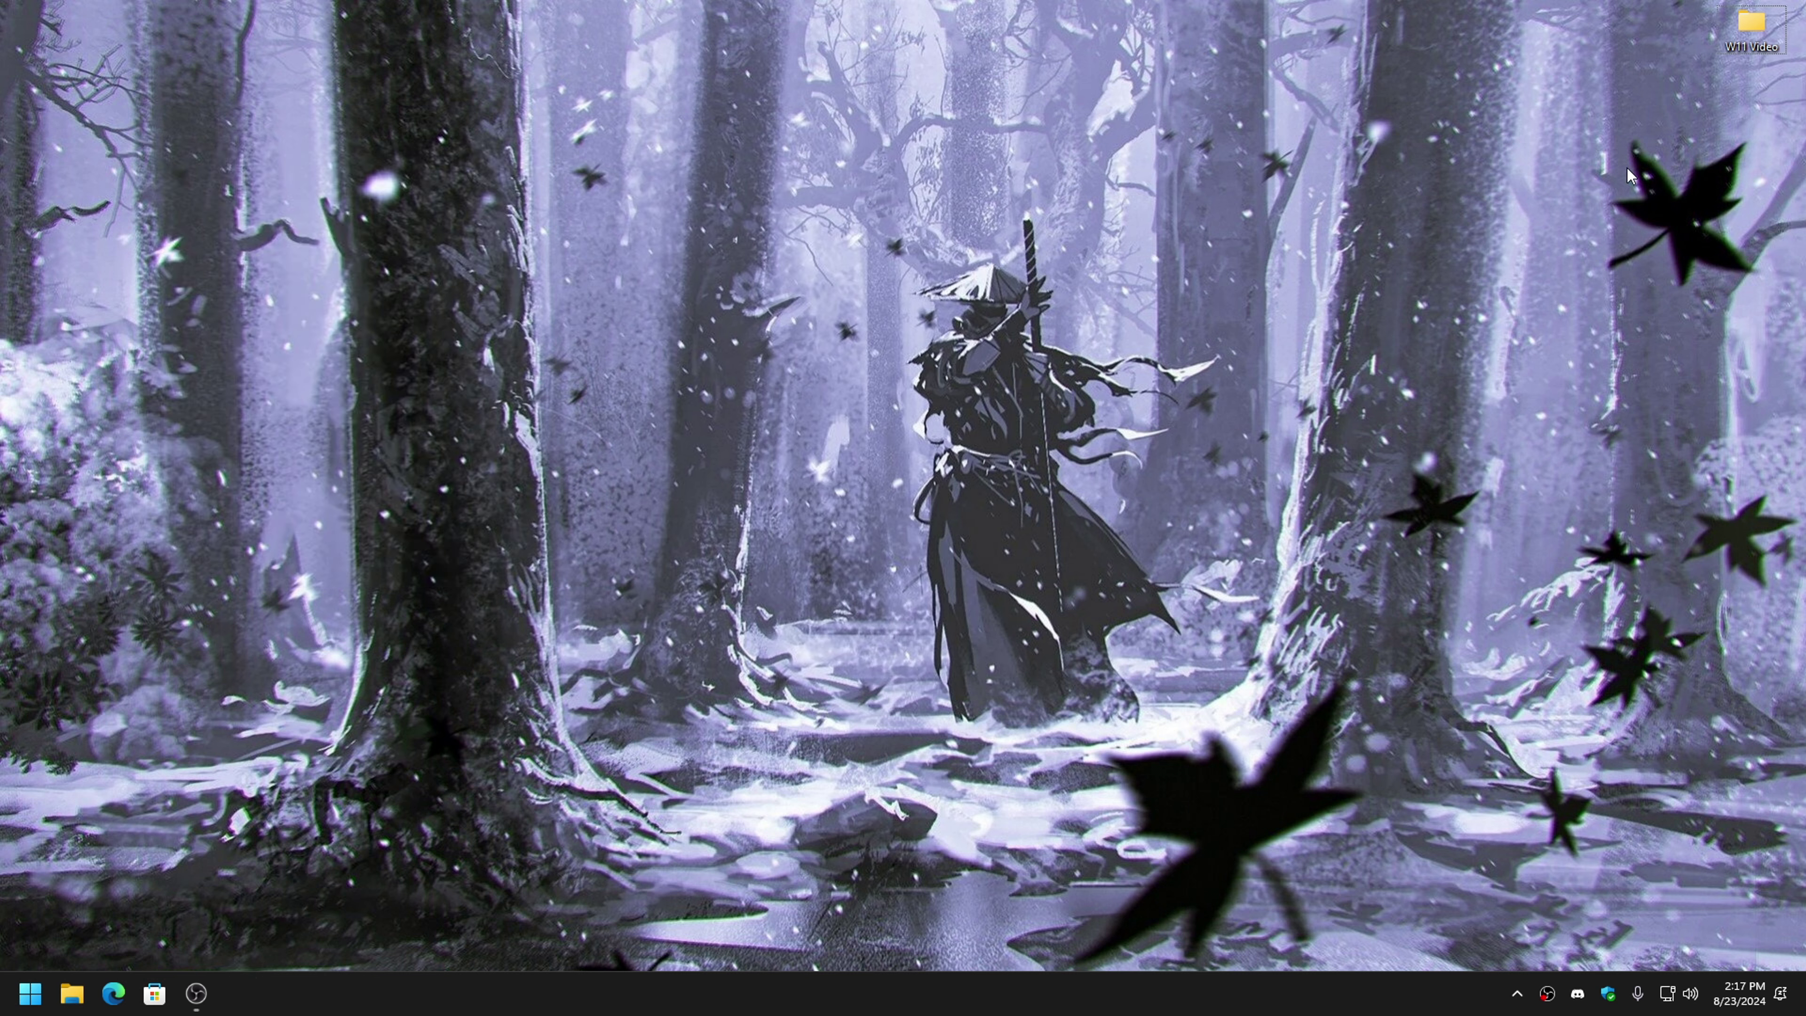
double_click(1750, 29)
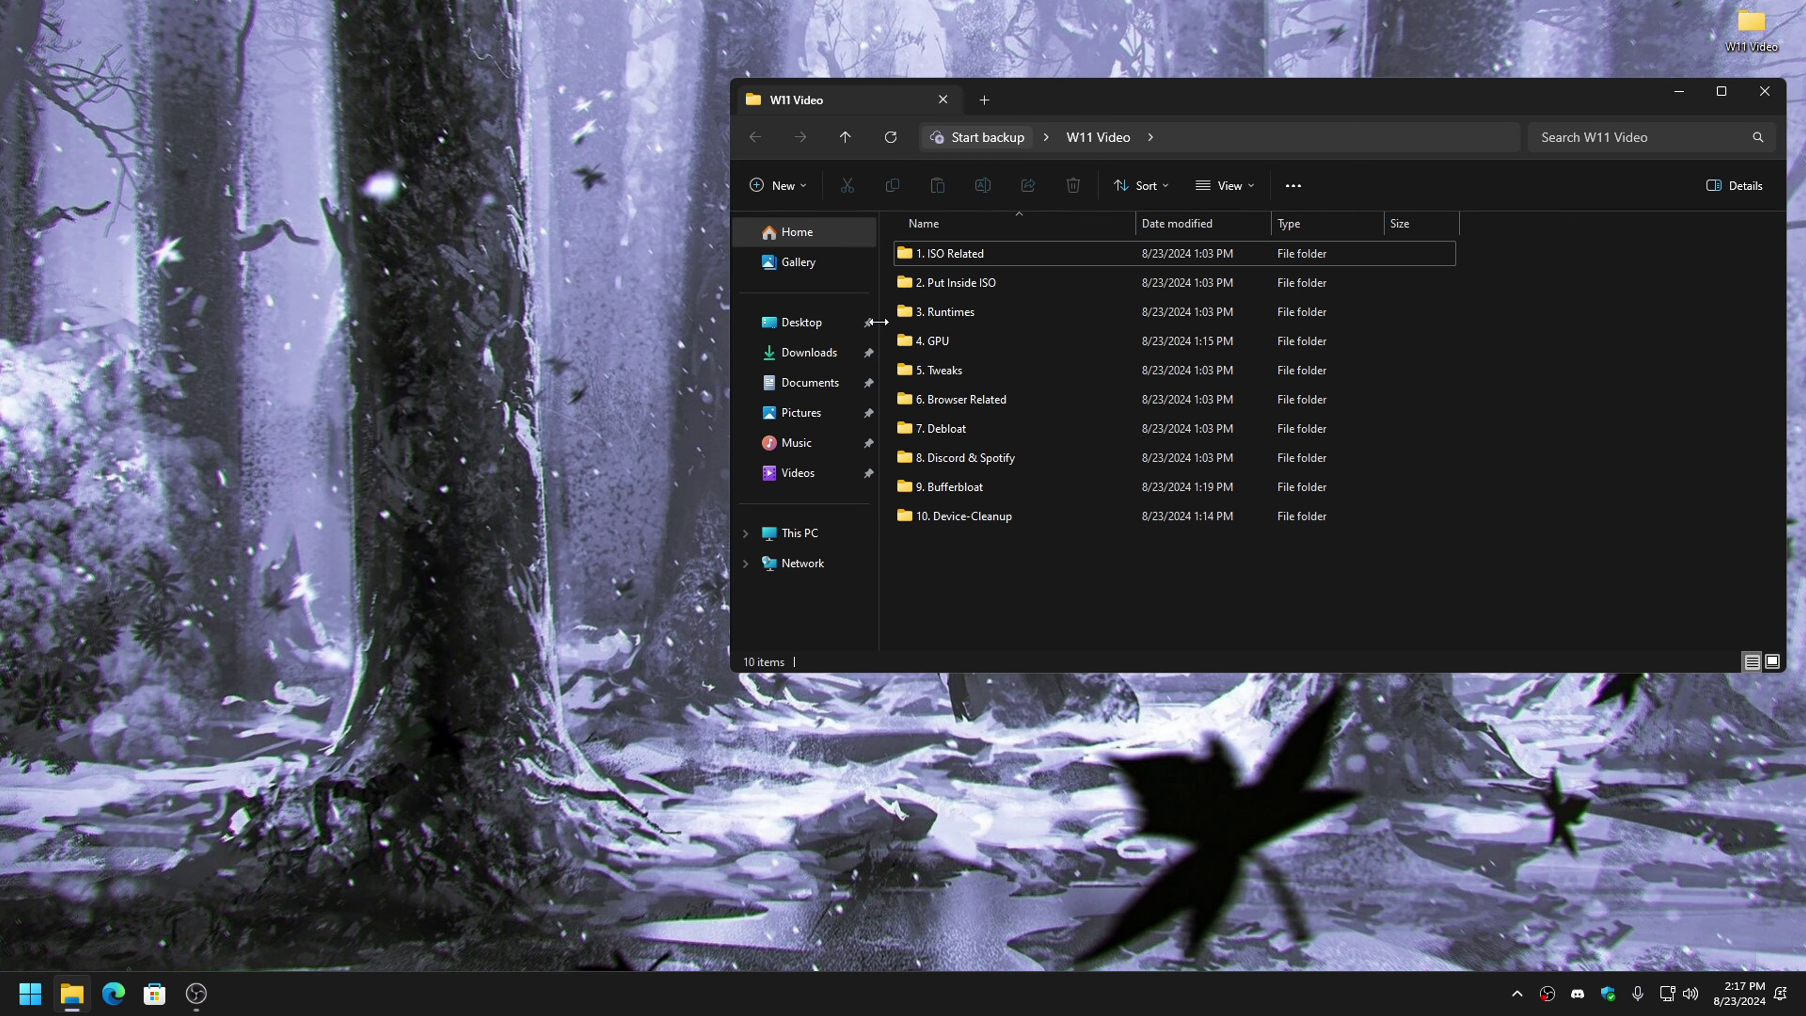
- Go into 5. Tweaks > Timer-Resolution > Timer Tester and run the MeasureSleep test
double_click(964, 378)
drag(1150, 109, 1244, 75)
click(554, 327)
double_click(554, 328)
double_click(924, 234)
double_click(976, 271)
drag(591, 198, 428, 84)
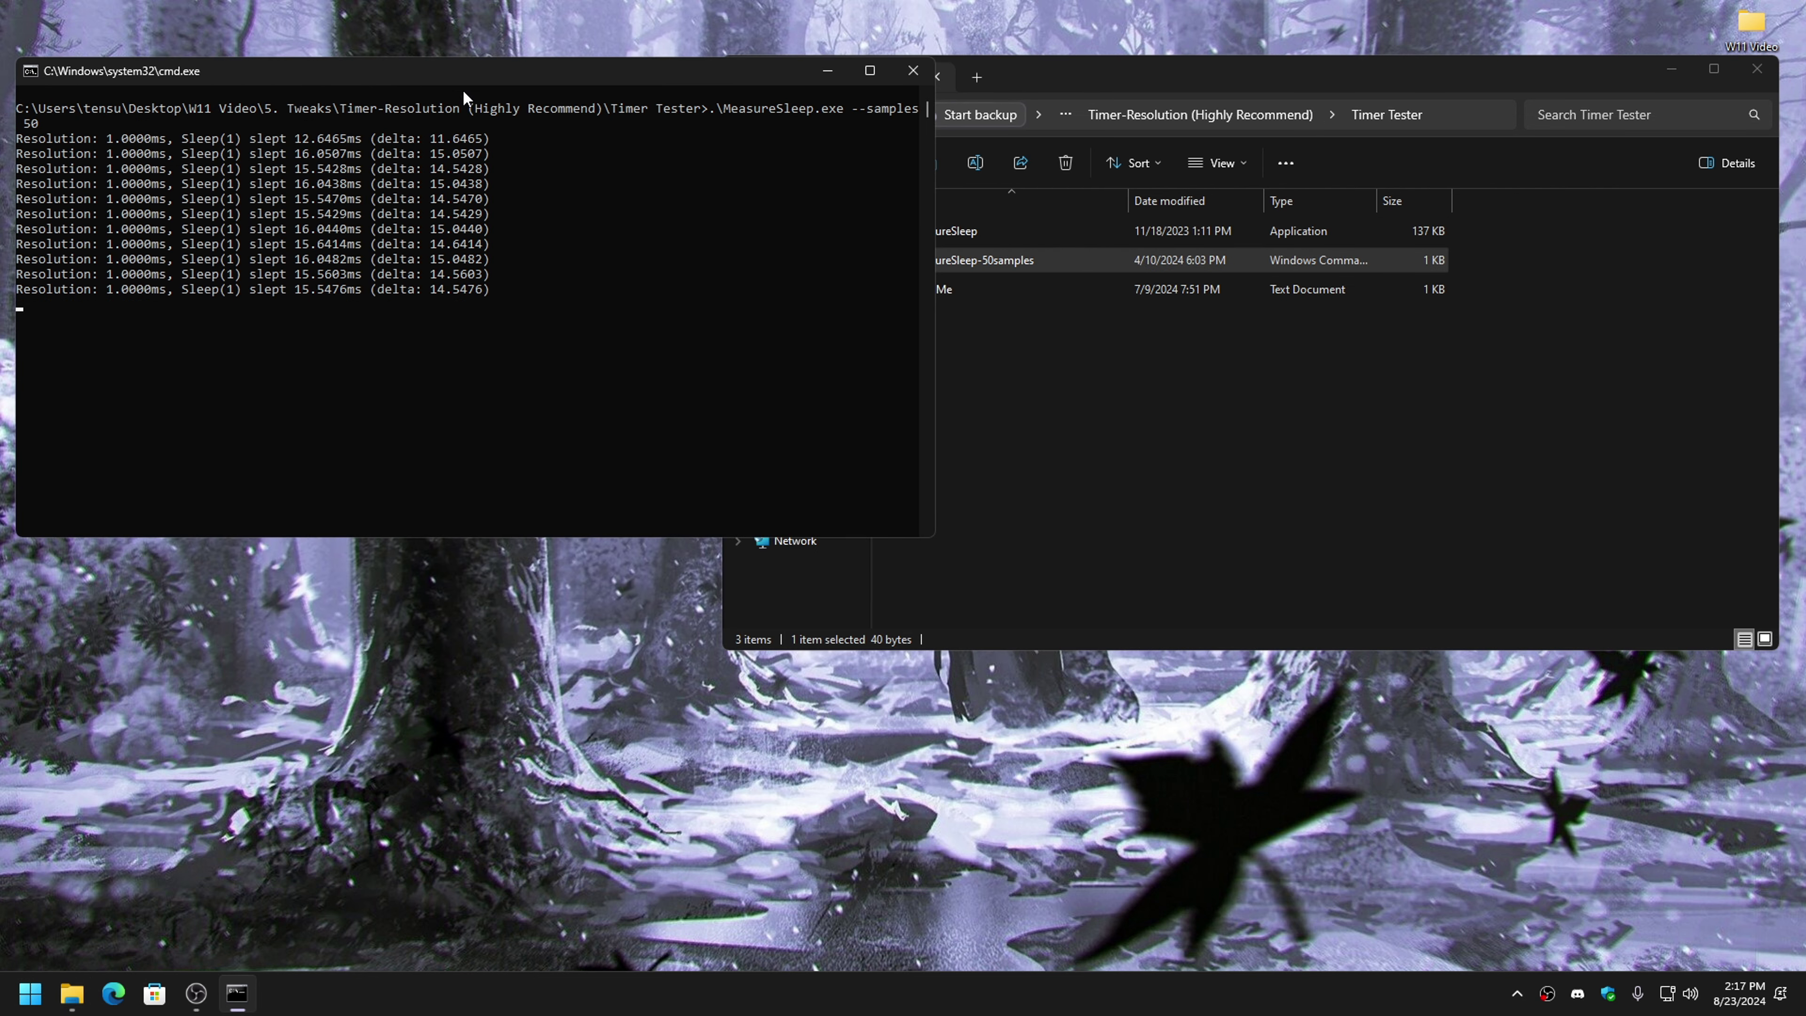
drag(1215, 81, 1480, 75)
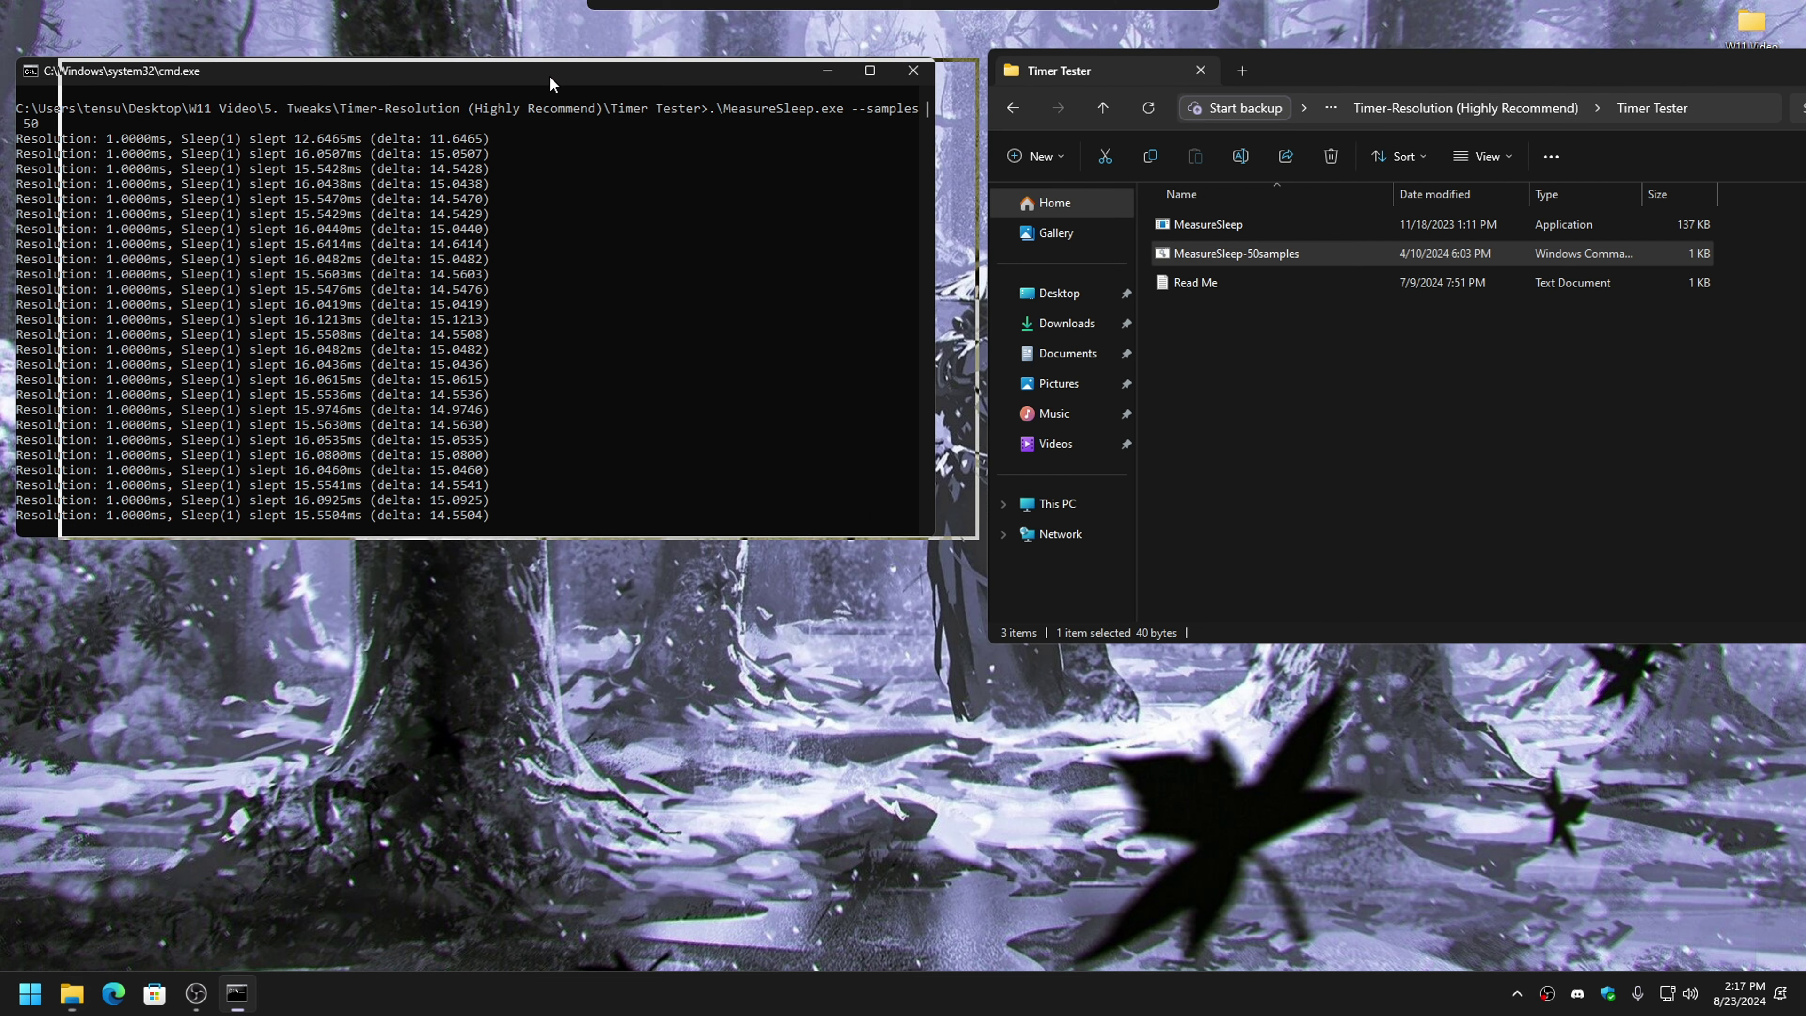
drag(545, 77, 608, 80)
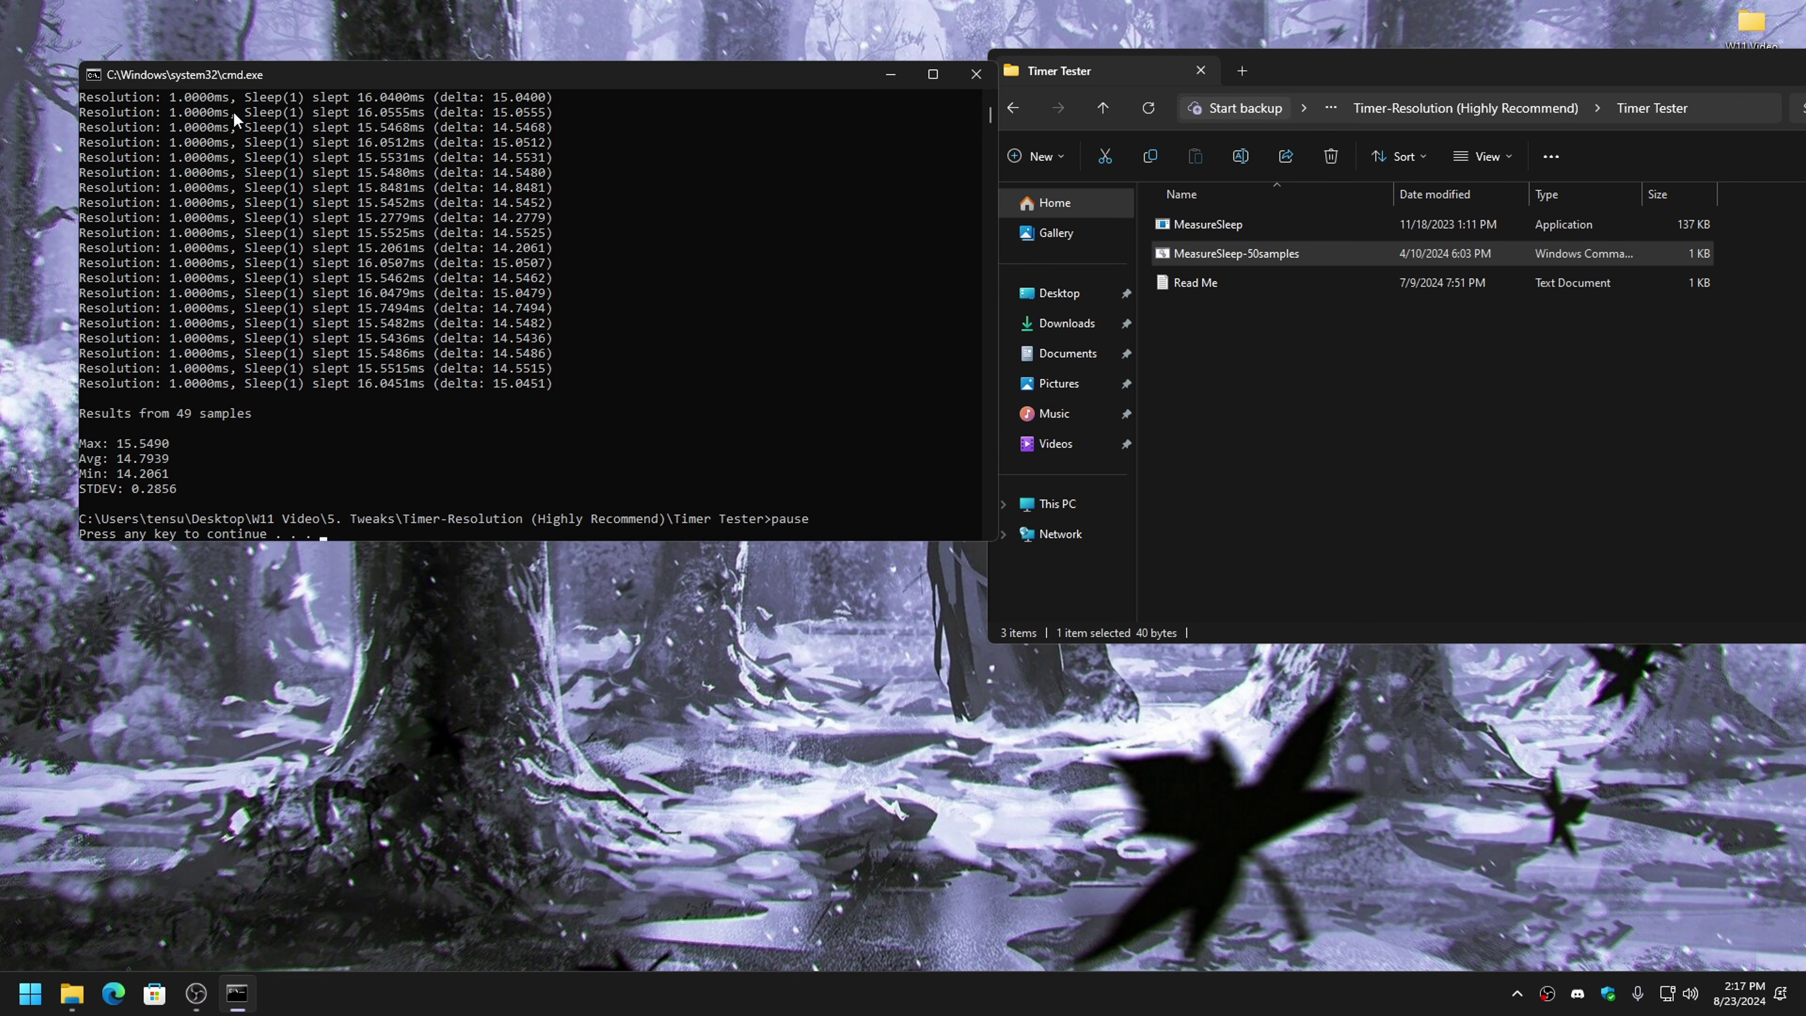
- Review the finished MeasureSleep output averaging 14.7939 ms, then bring Explorer back to the front
click(421, 383)
drag(360, 388, 494, 362)
scroll(497, 357, up, 7)
scroll(396, 183, up, 4)
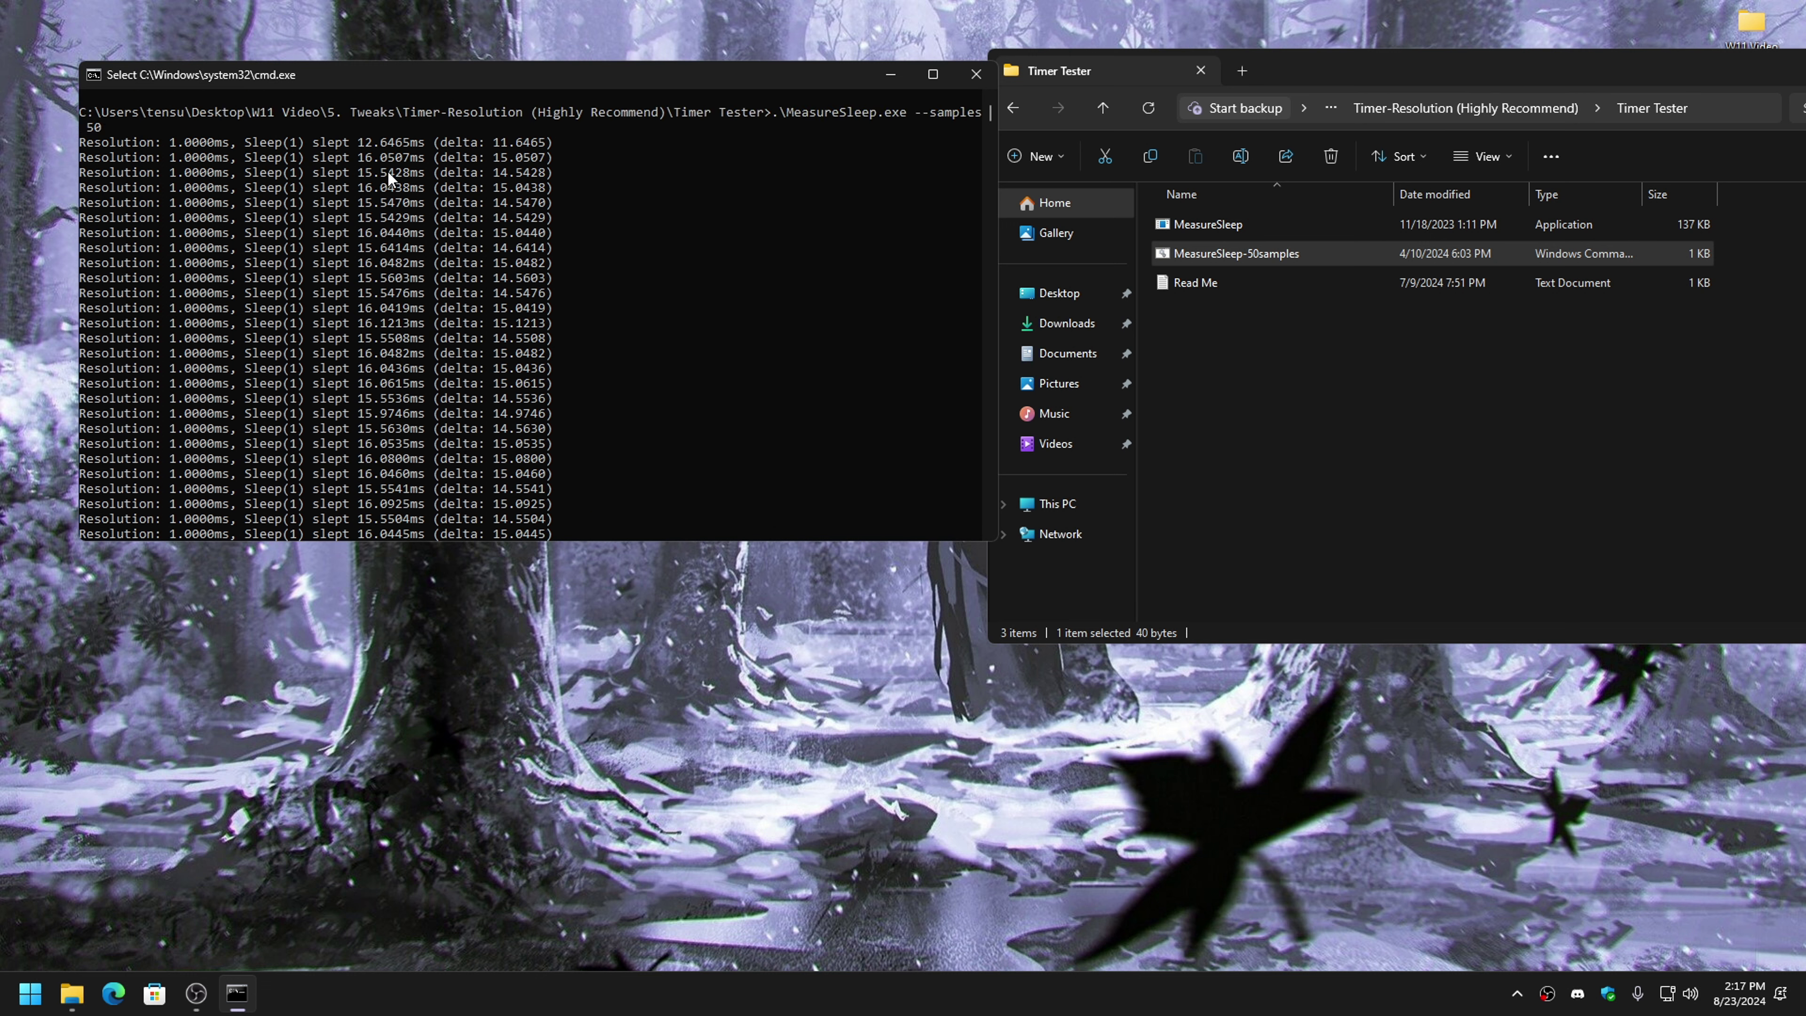
drag(348, 143, 447, 384)
click(1351, 393)
key(alt+Left)
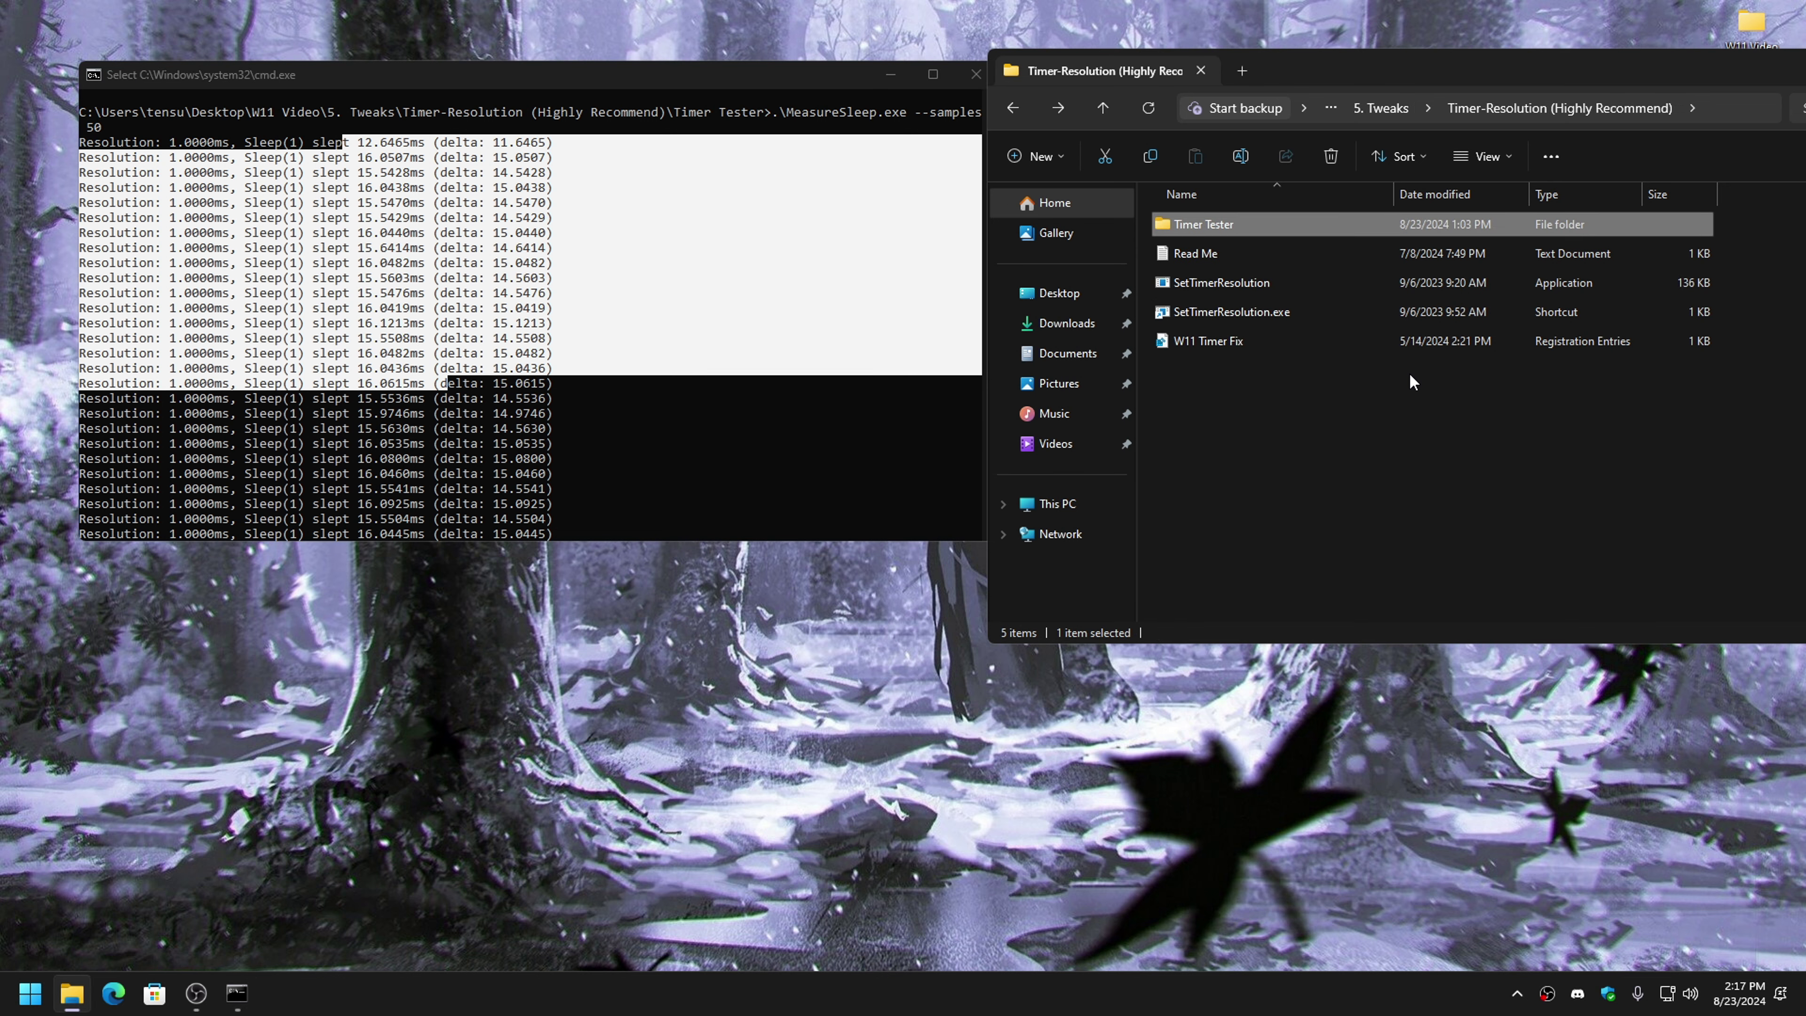
right_click(1190, 340)
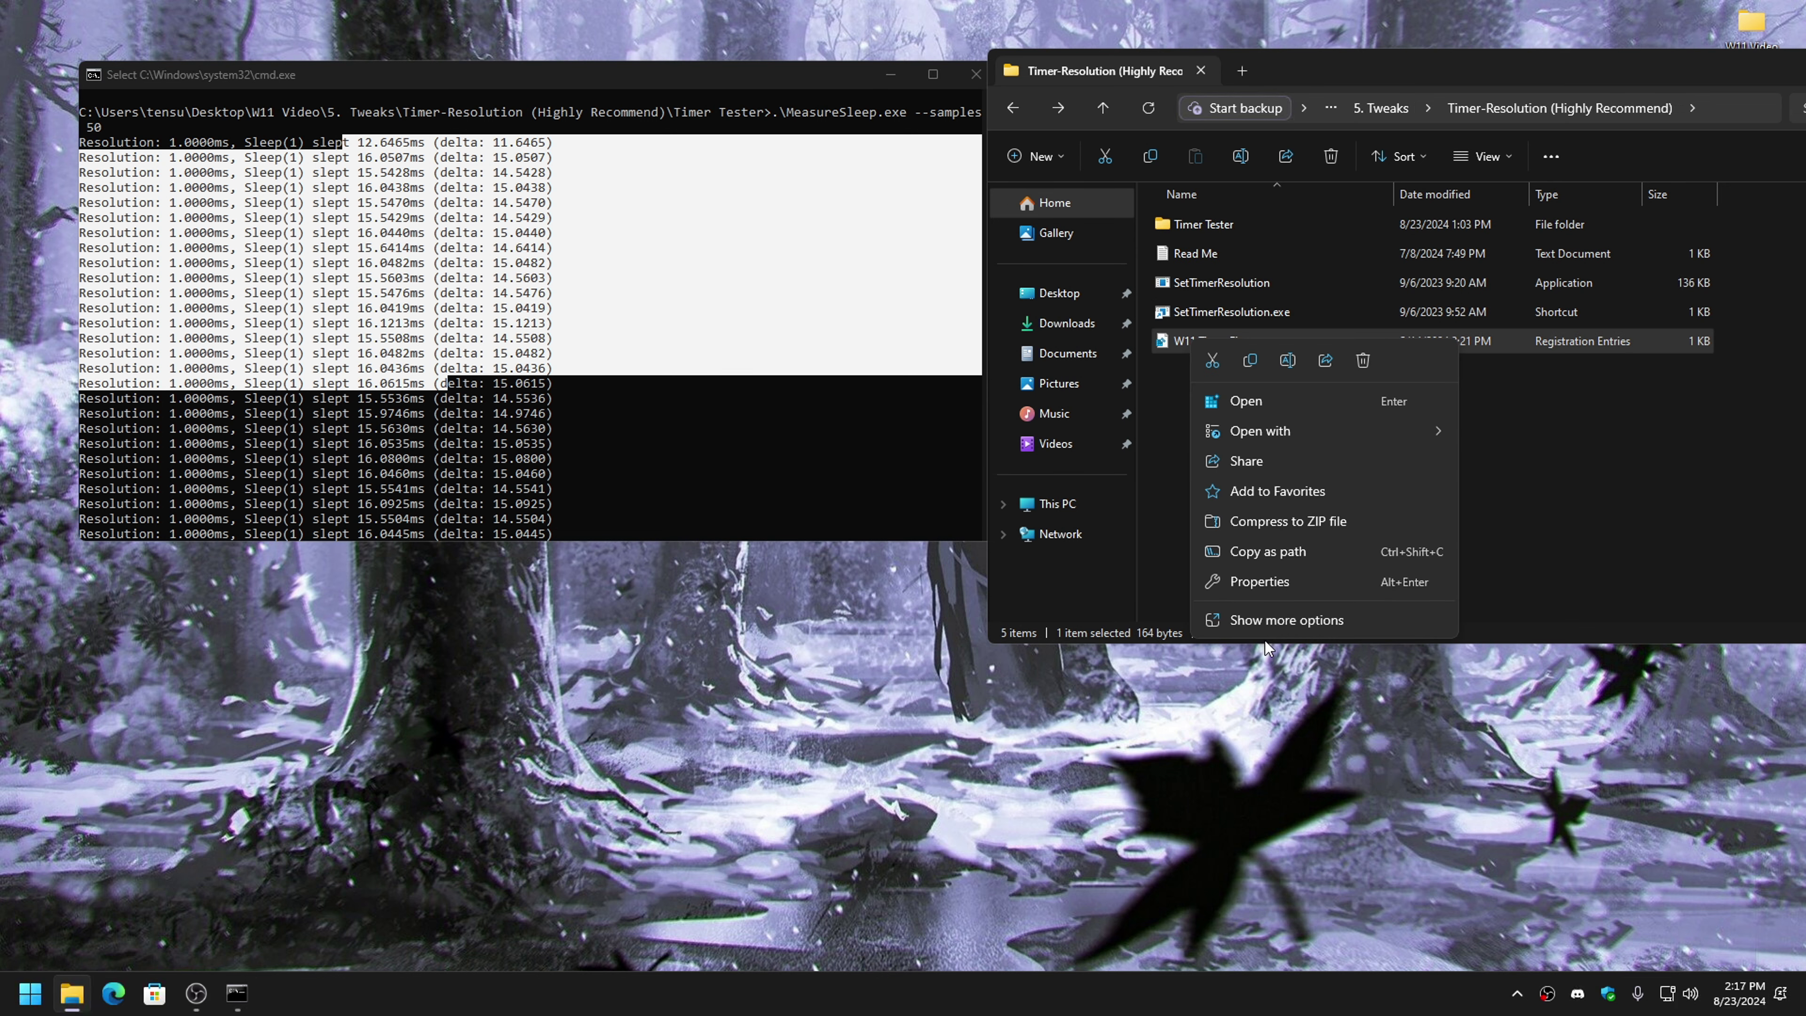
click(1273, 615)
click(1245, 373)
click(109, 216)
drag(110, 218, 460, 218)
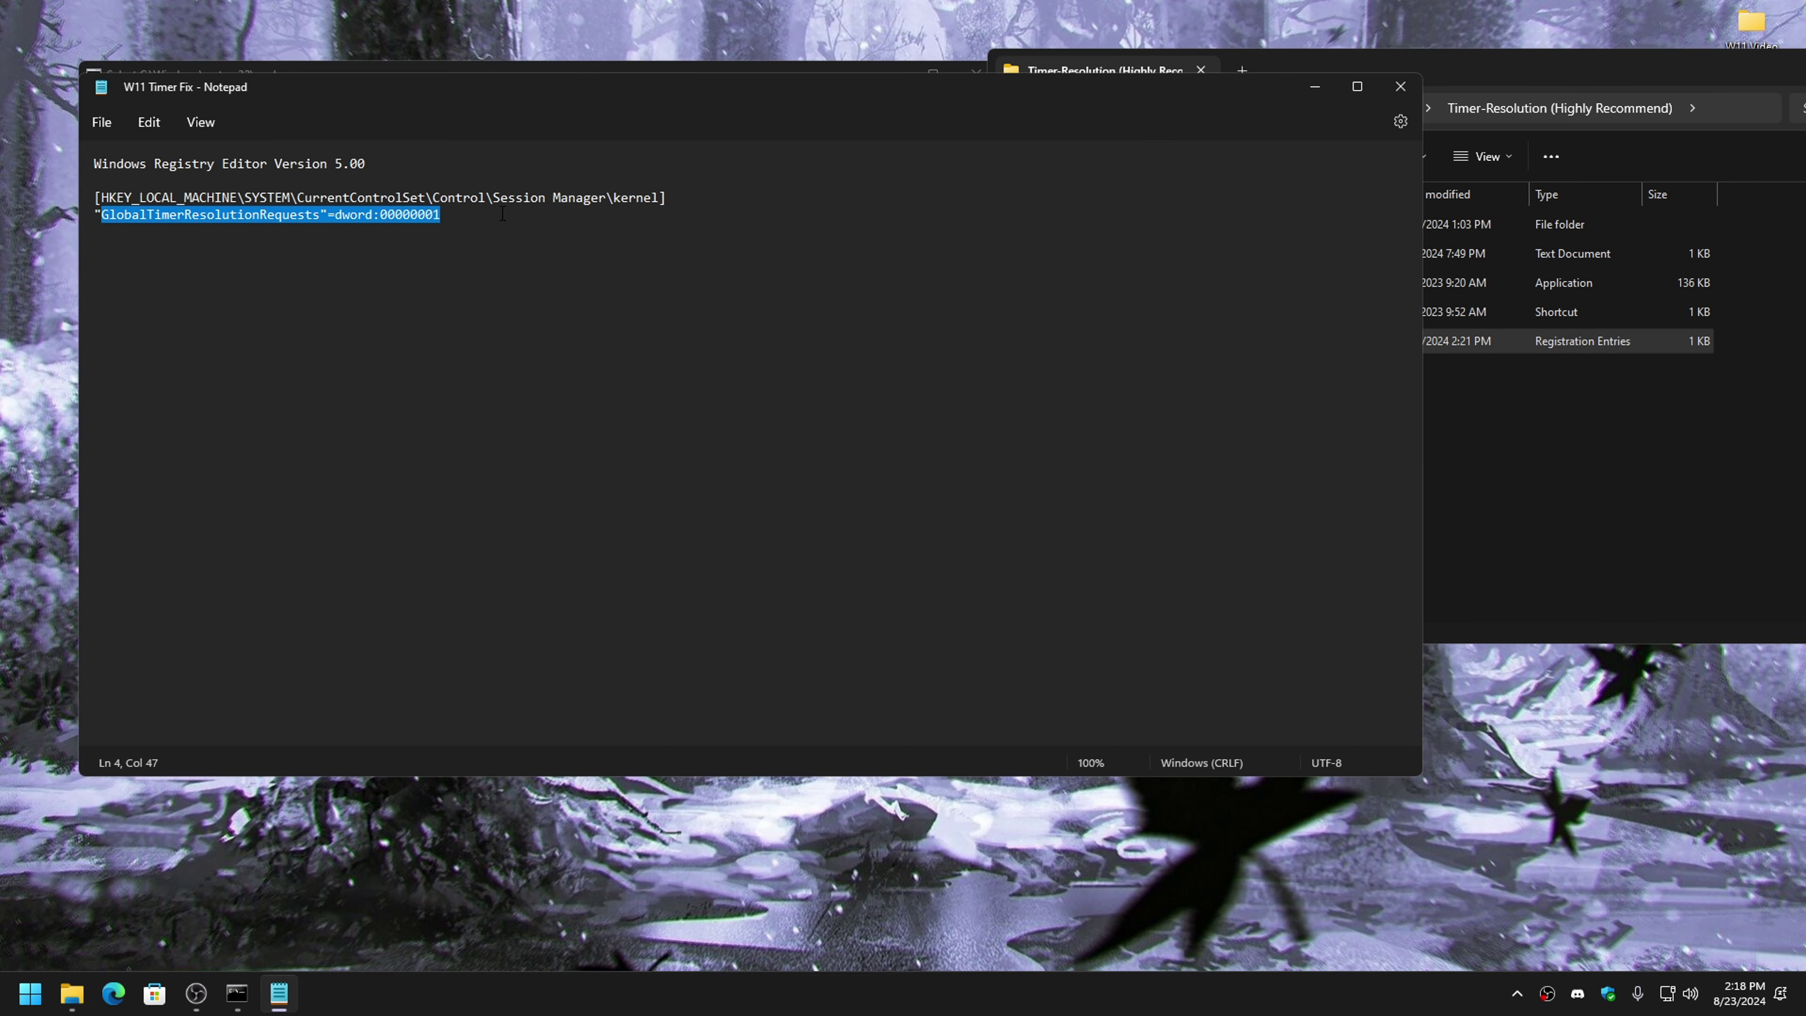
click(1401, 86)
click(705, 71)
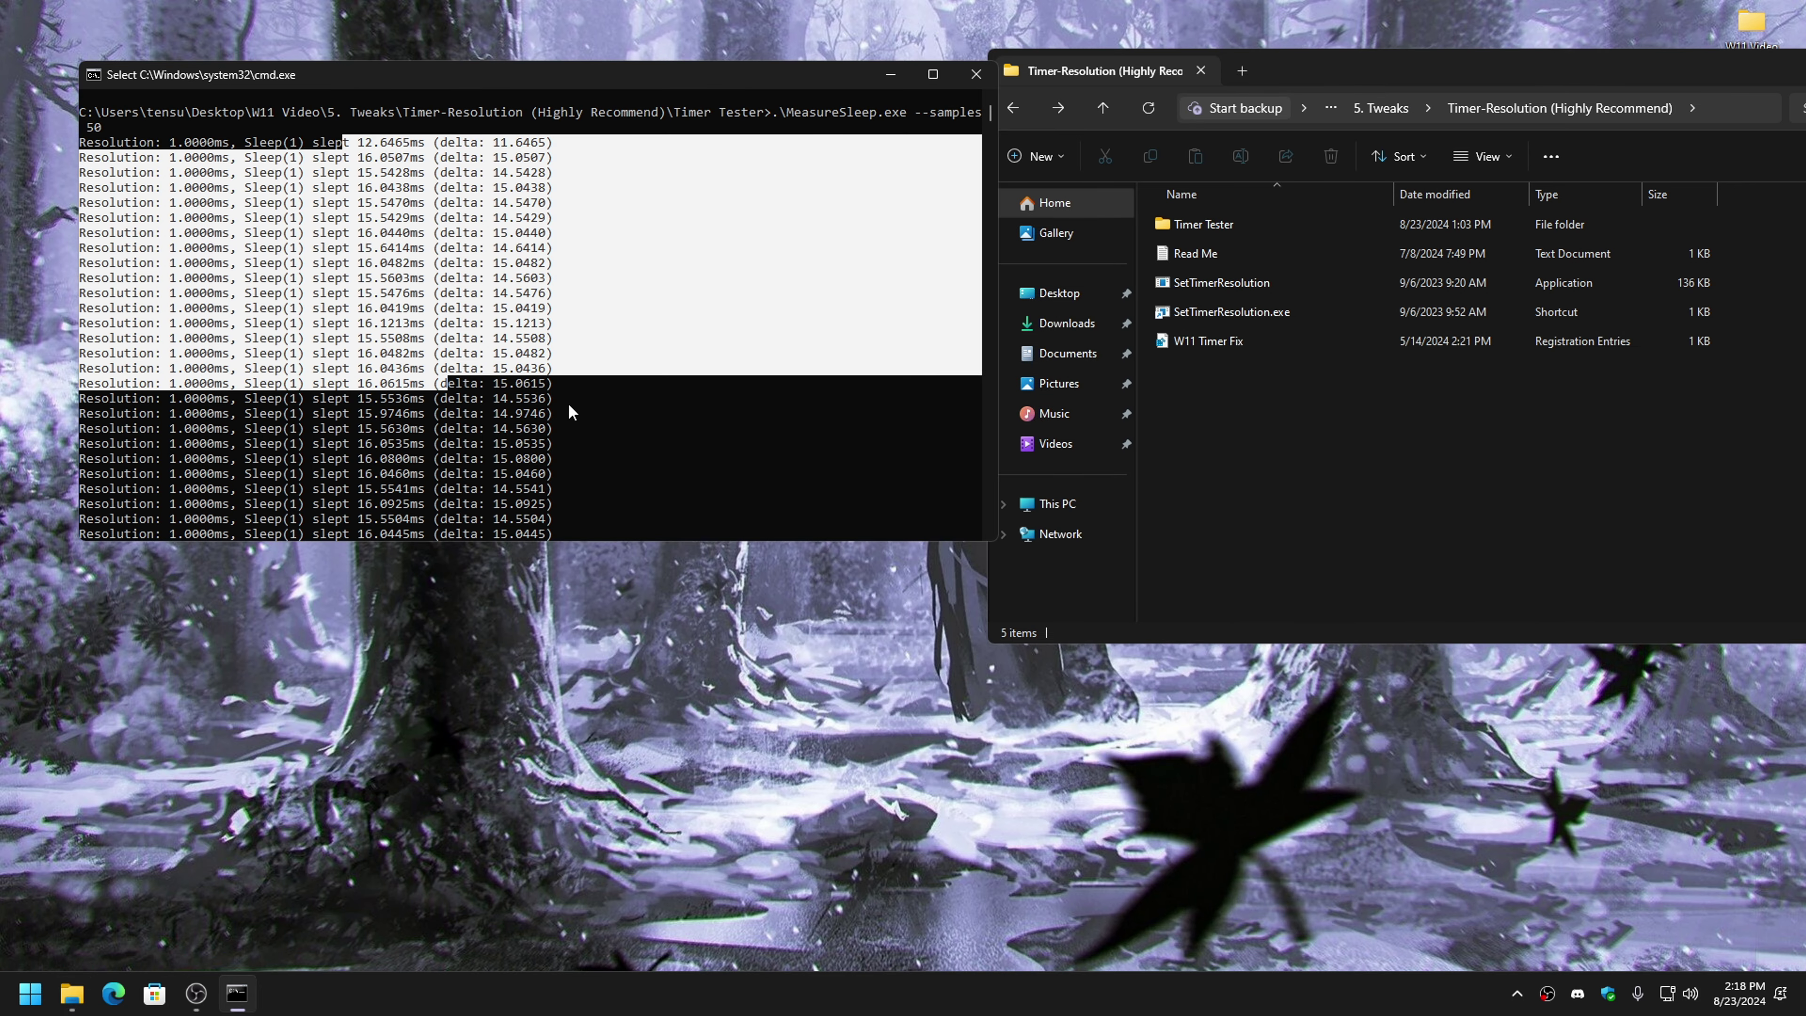
click(571, 413)
drag(81, 147, 227, 152)
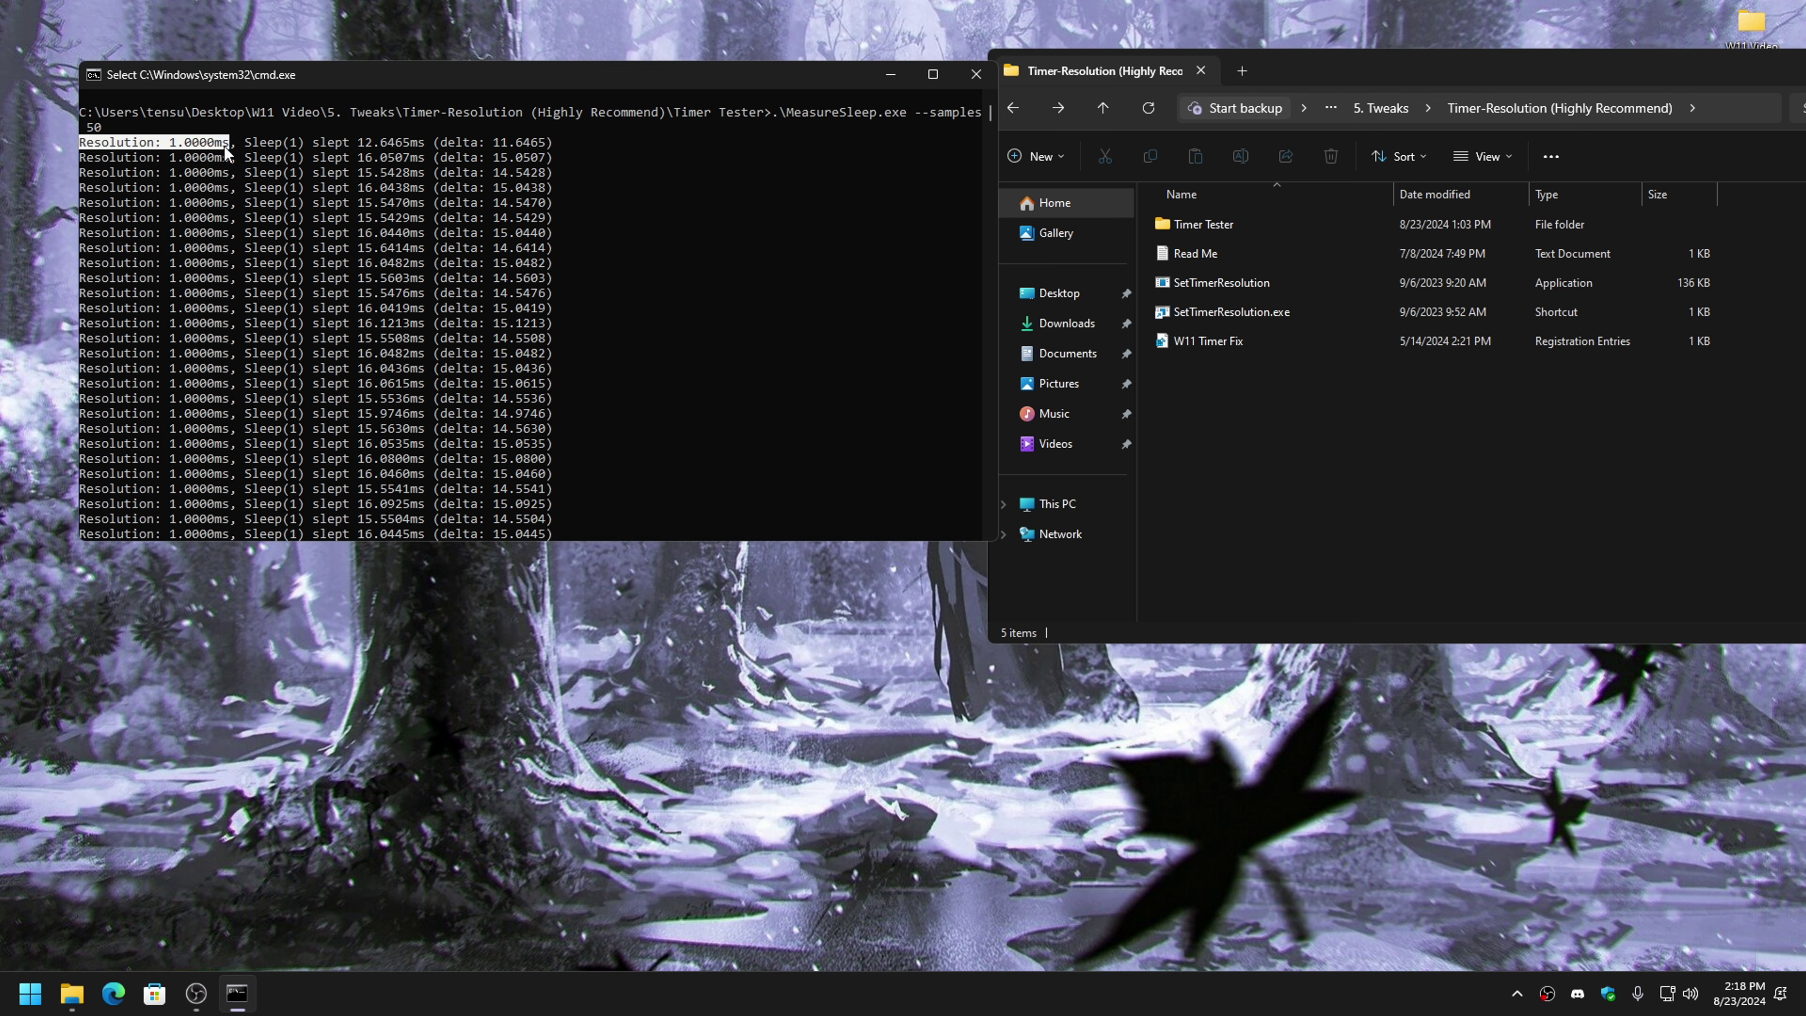
drag(352, 145, 425, 146)
drag(156, 146, 237, 148)
drag(360, 263, 356, 220)
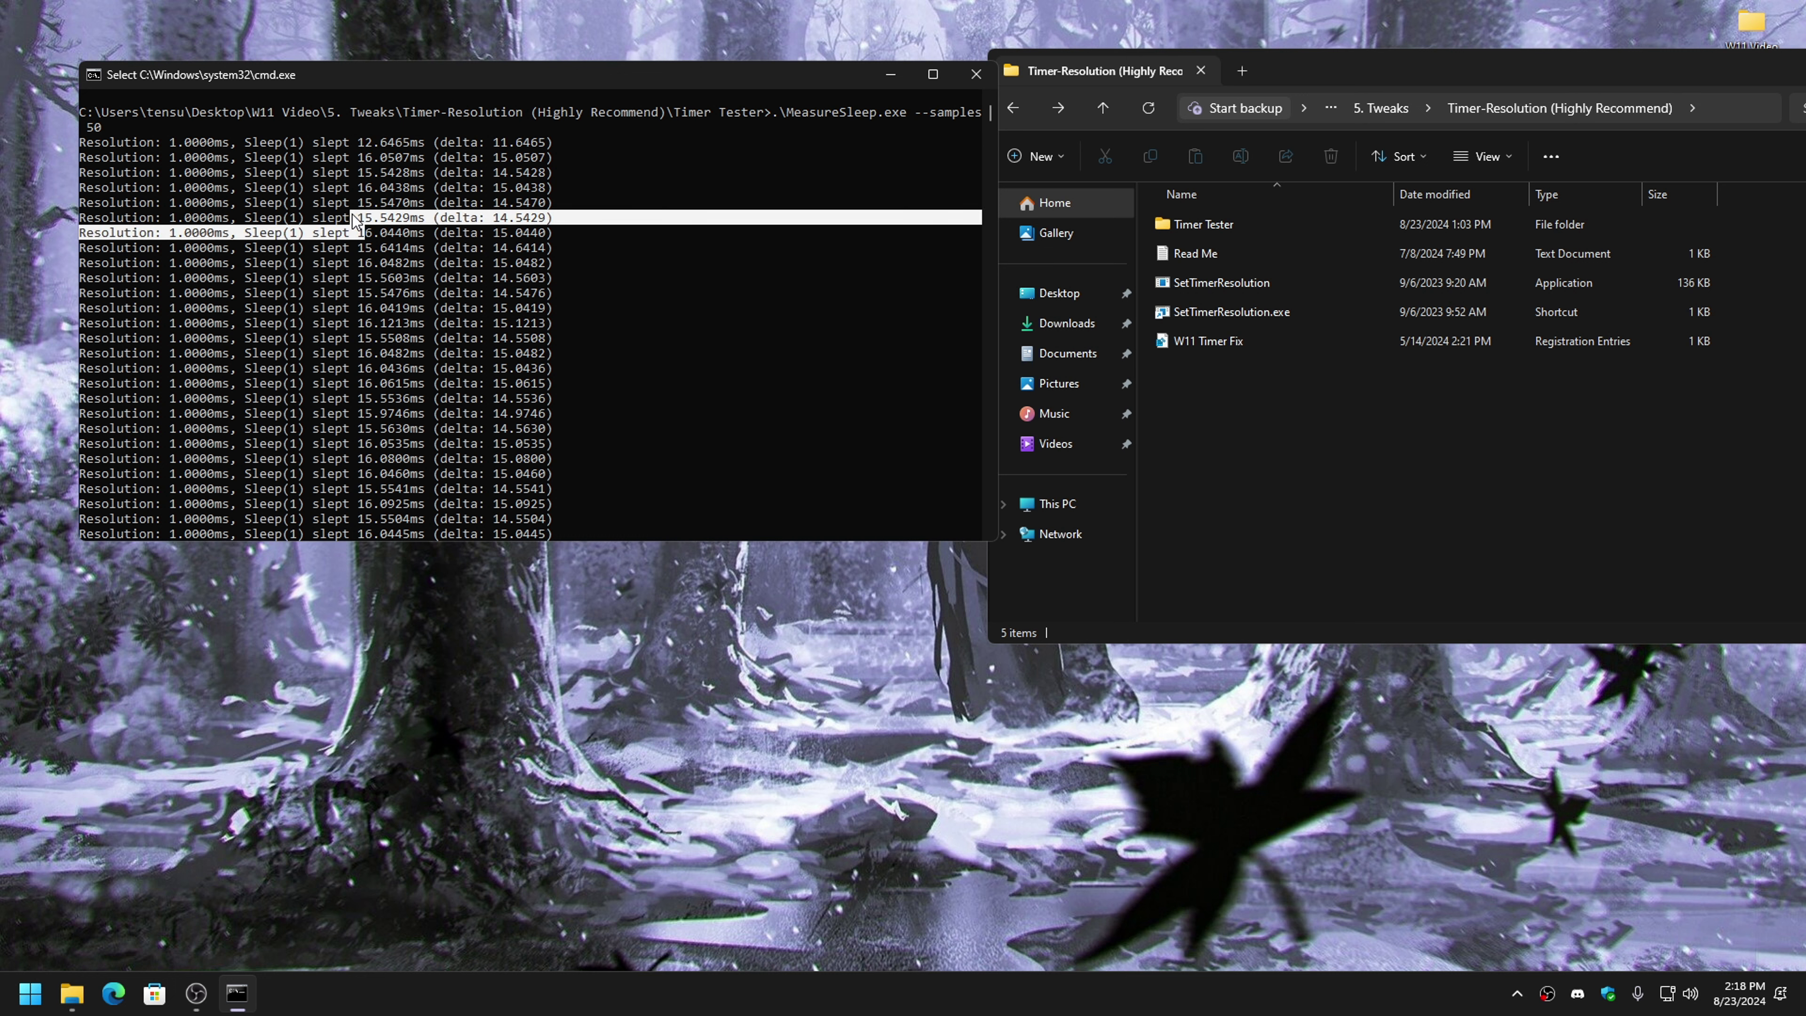
click(405, 202)
drag(359, 144, 431, 161)
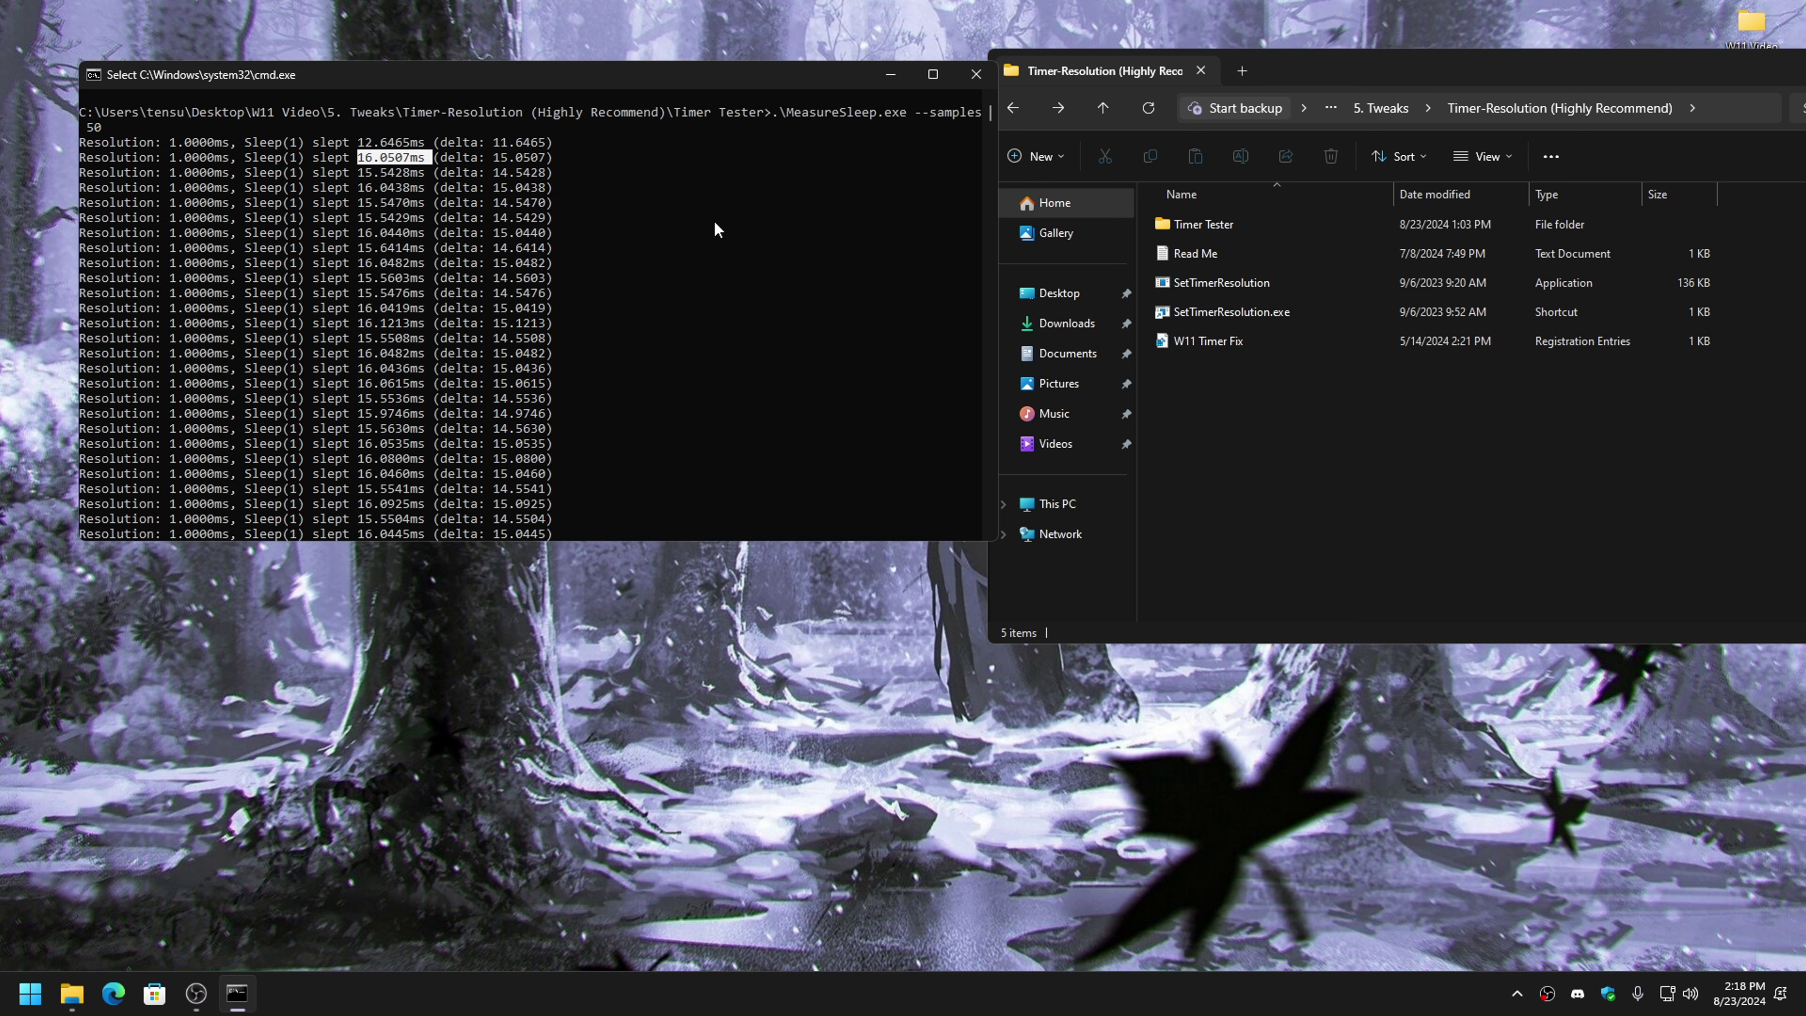
drag(494, 86, 547, 150)
drag(411, 208, 529, 242)
click(1162, 490)
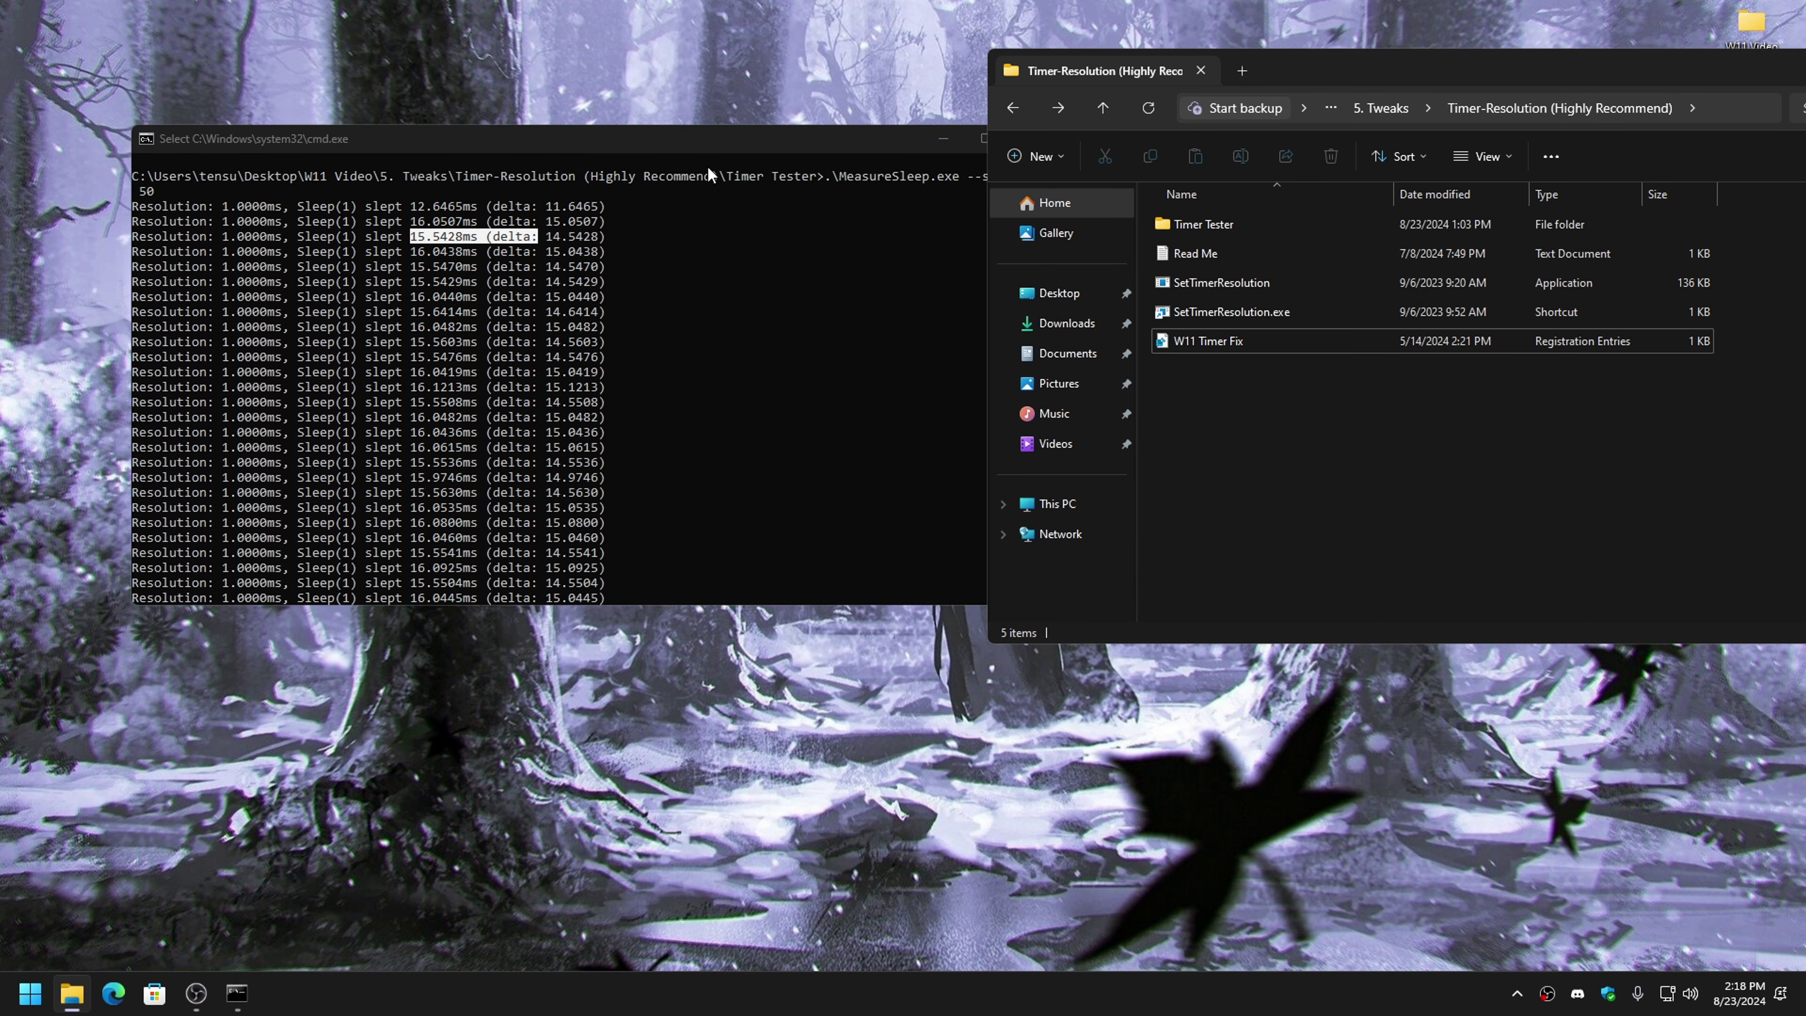
drag(594, 137, 548, 100)
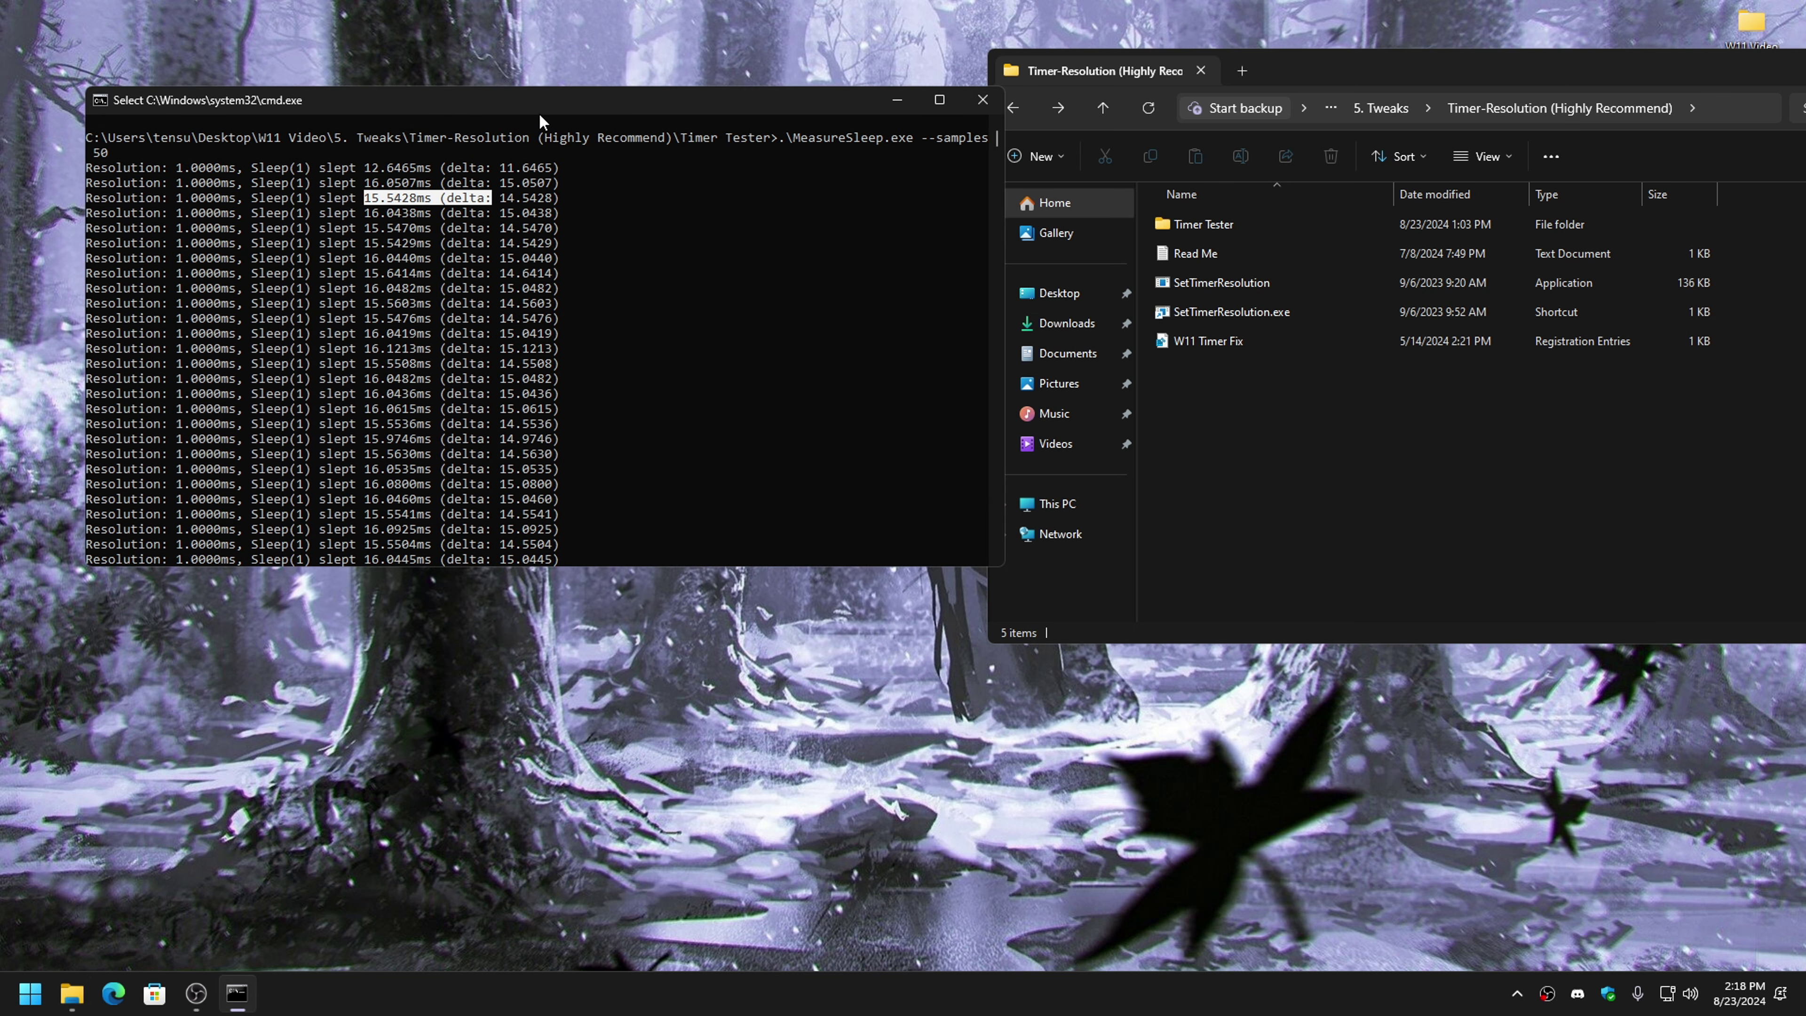
drag(370, 170, 452, 170)
drag(171, 168, 251, 172)
- Merge W11 Timer Fix.reg into the registry and confirm the success message
double_click(1191, 345)
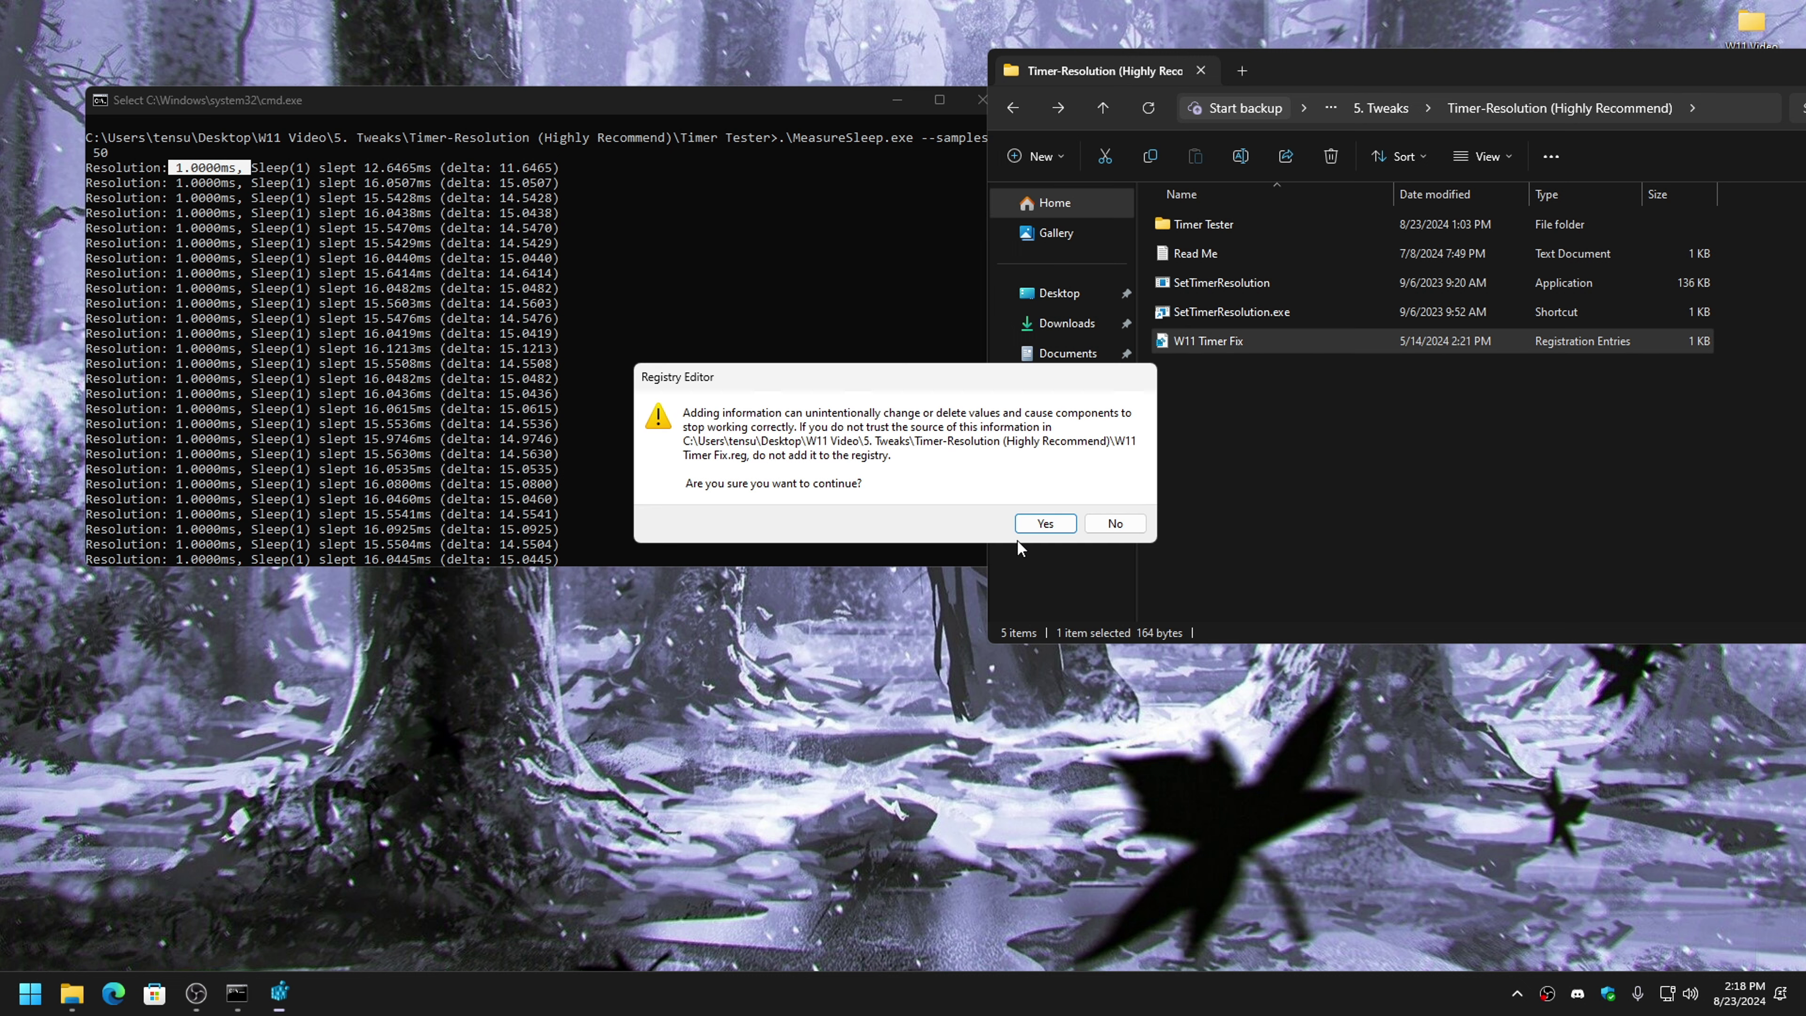
click(1045, 523)
click(1120, 506)
click(1344, 473)
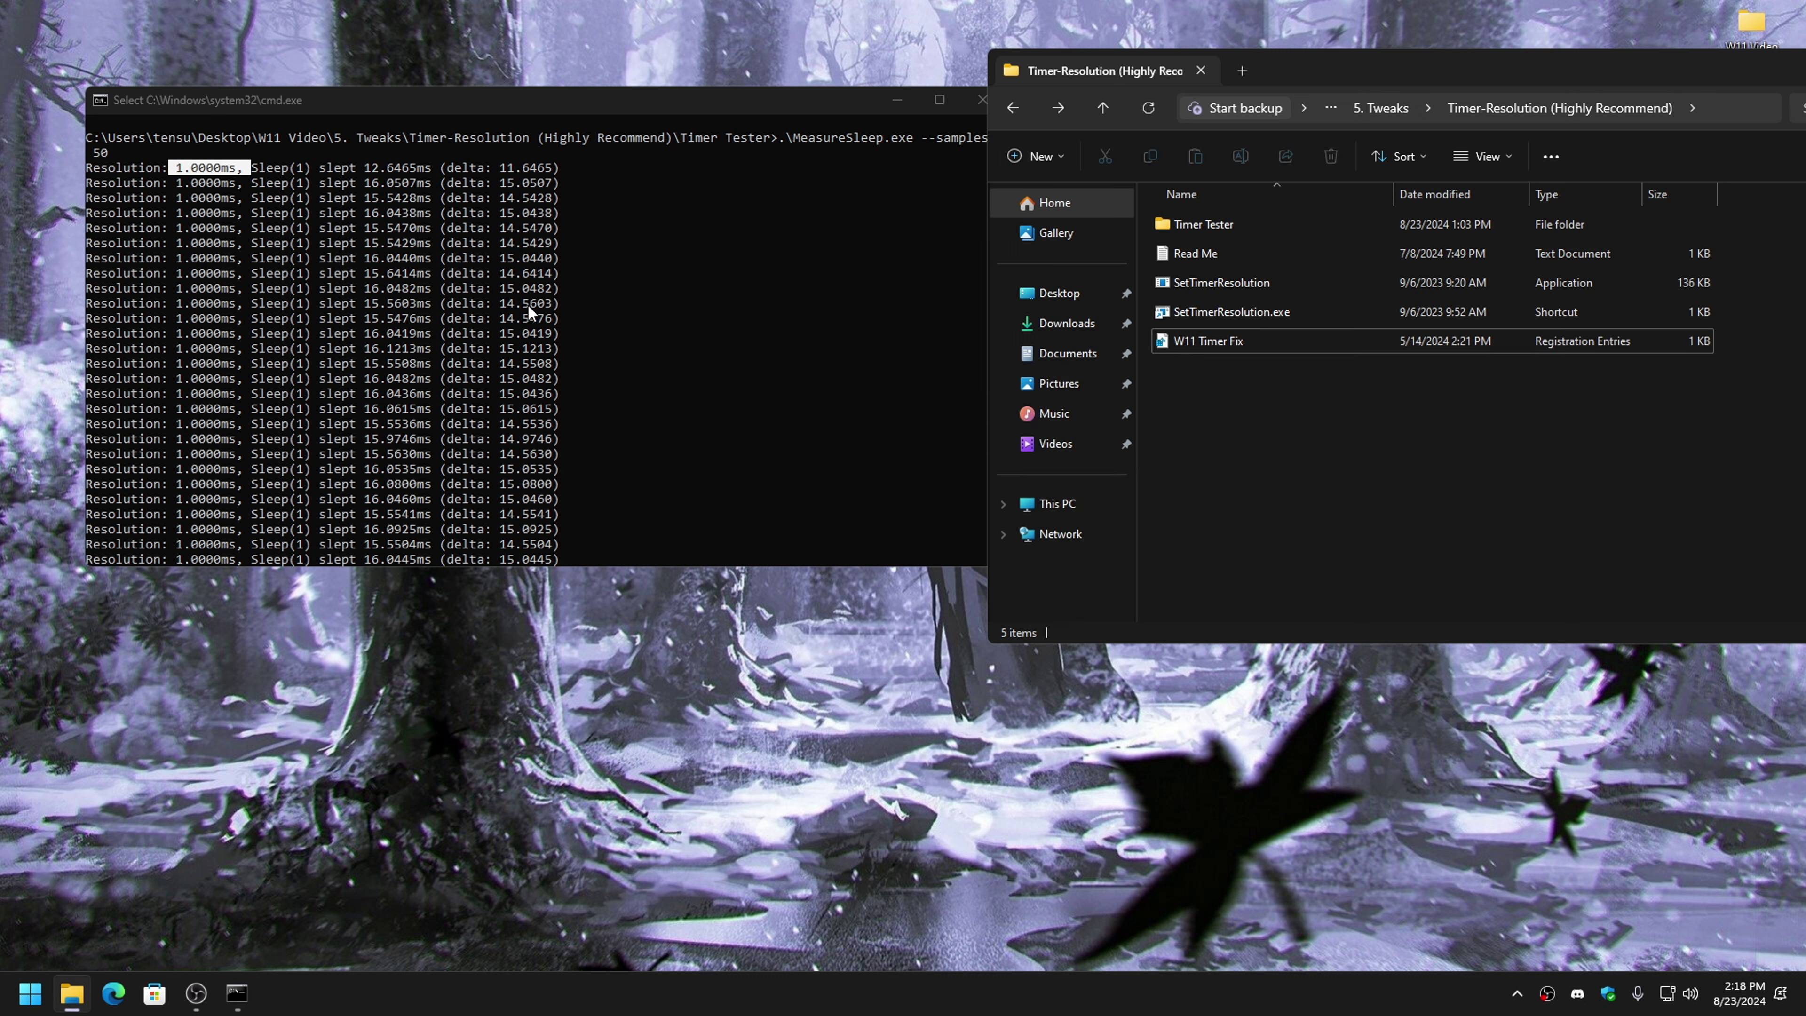
- Check the MeasureSleep output showing 1.0000 ms resolution and 12.6–16.1 ms sleeps, then close Command Prompt
click(535, 156)
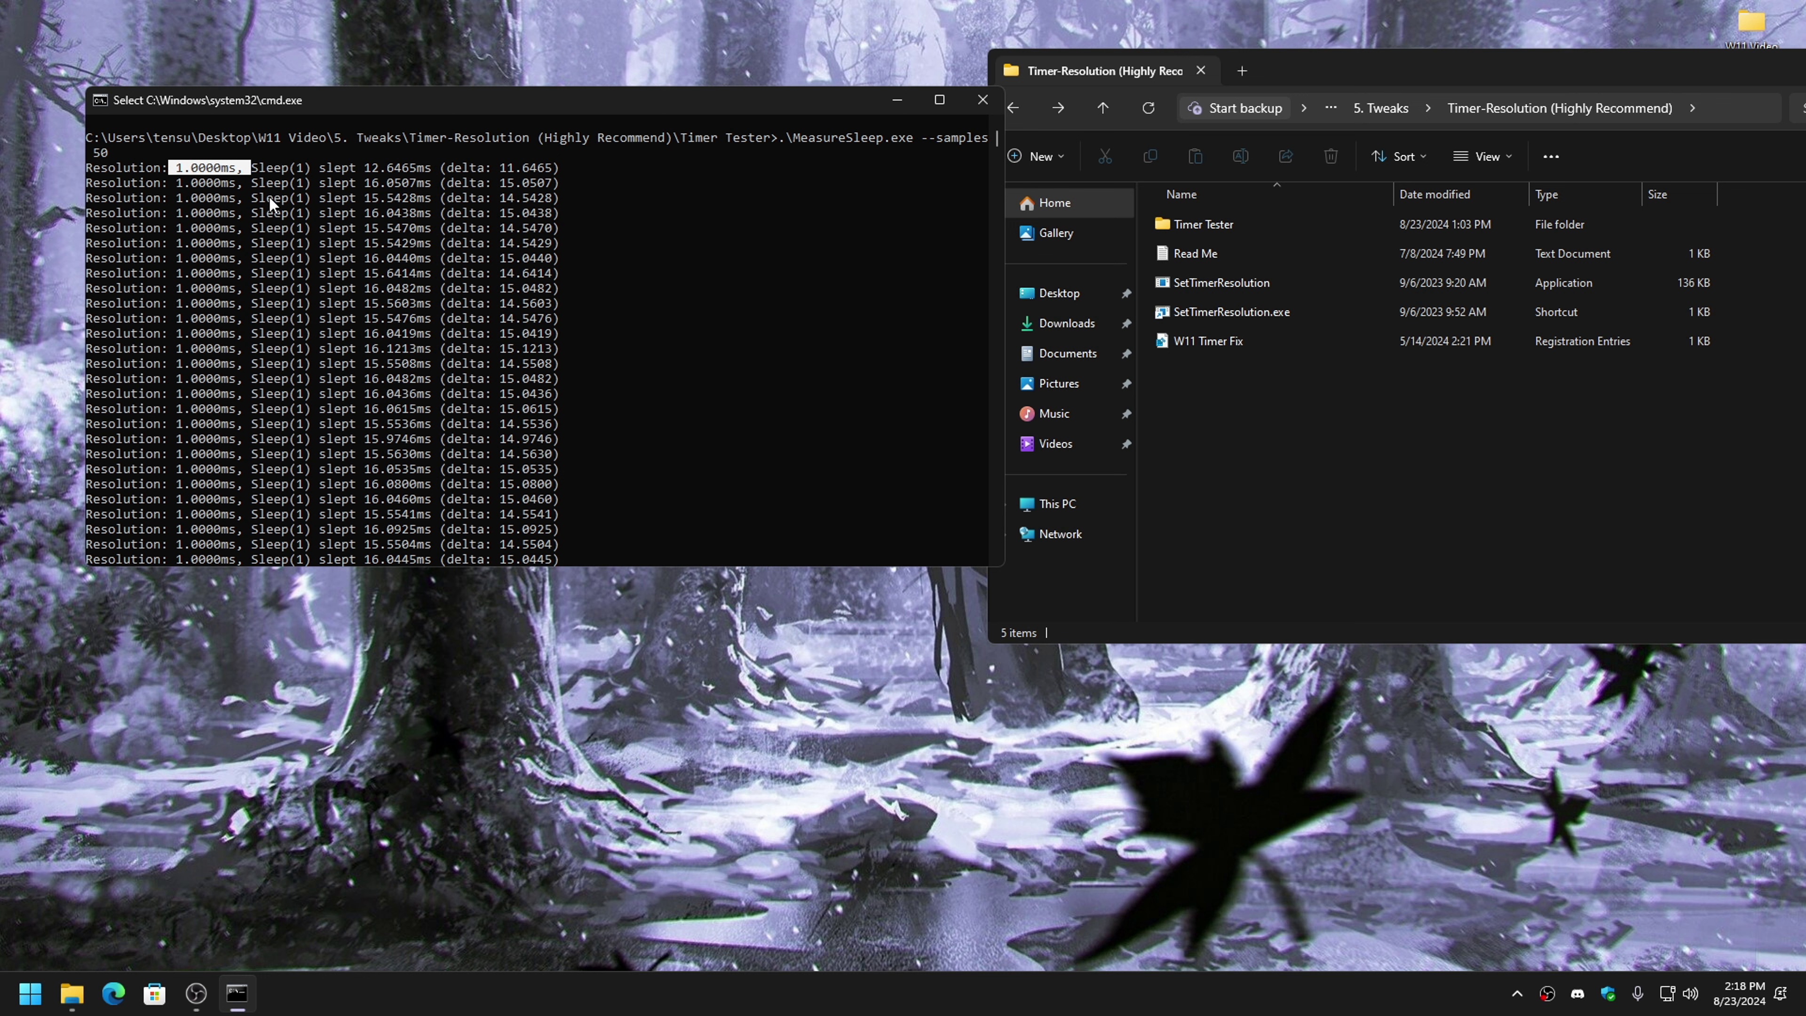
drag(357, 170, 382, 304)
double_click(402, 187)
drag(678, 120, 756, 143)
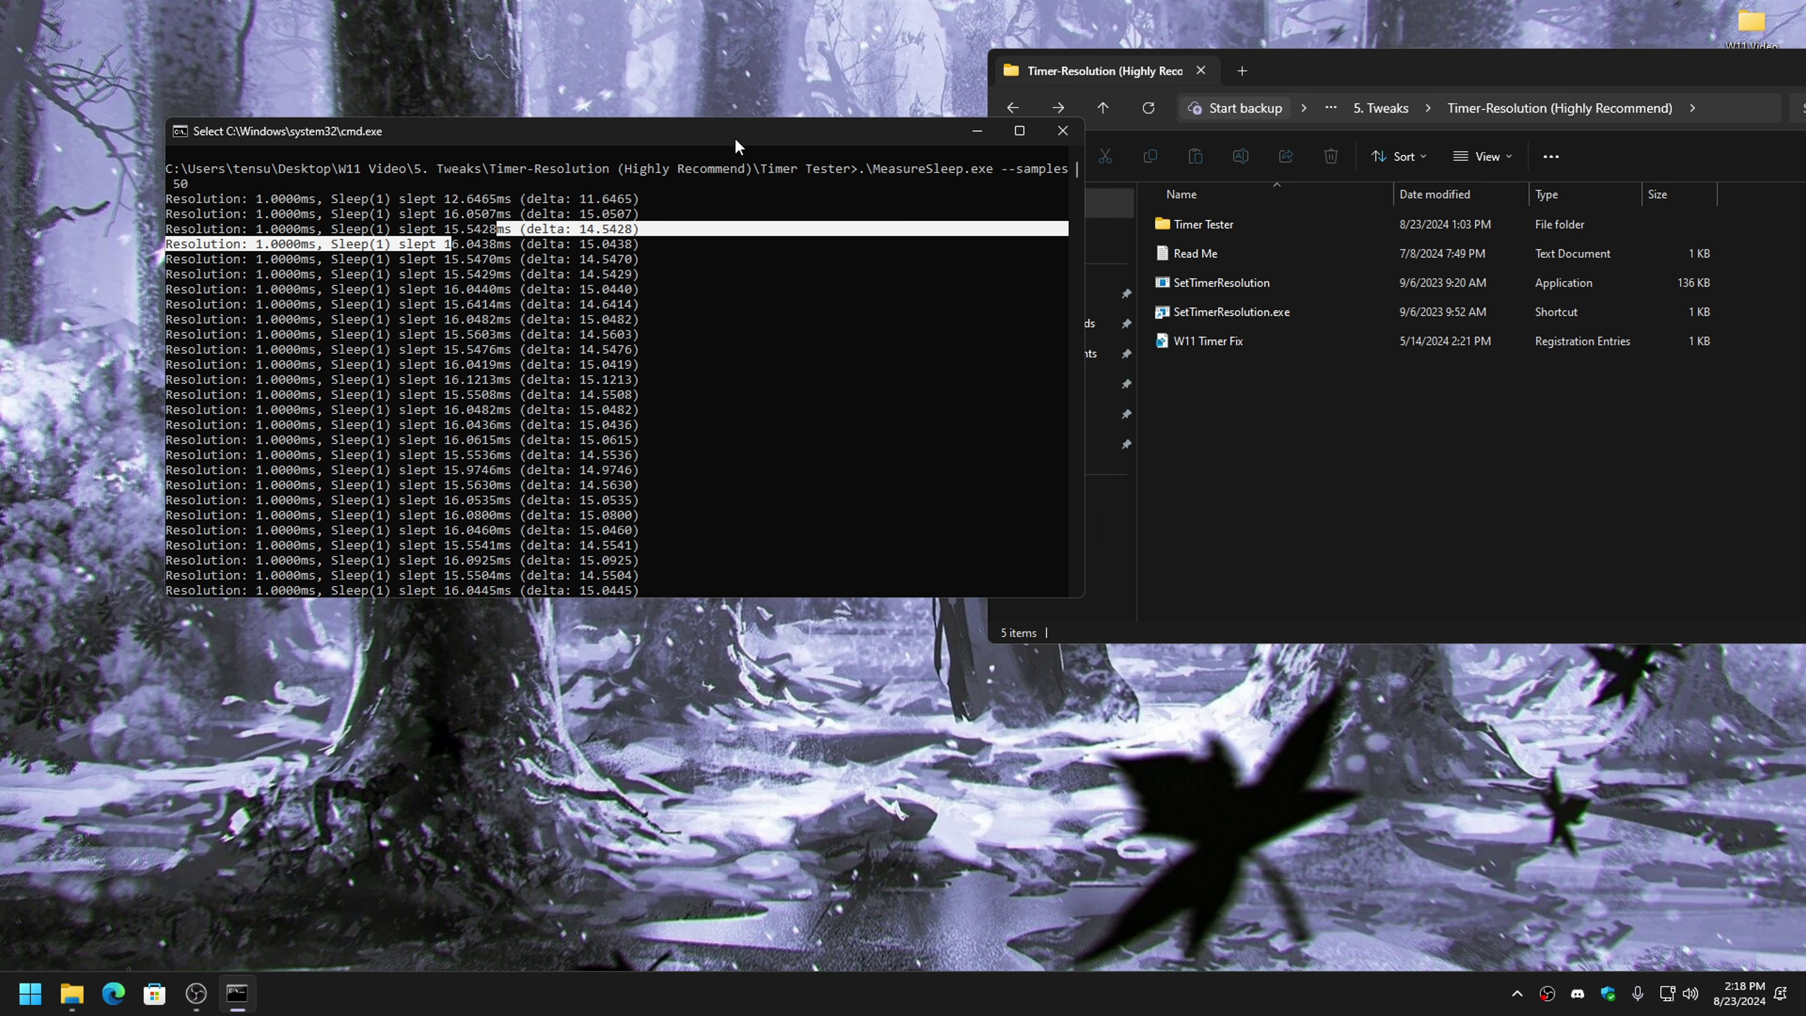
drag(252, 202, 356, 203)
drag(736, 290, 339, 244)
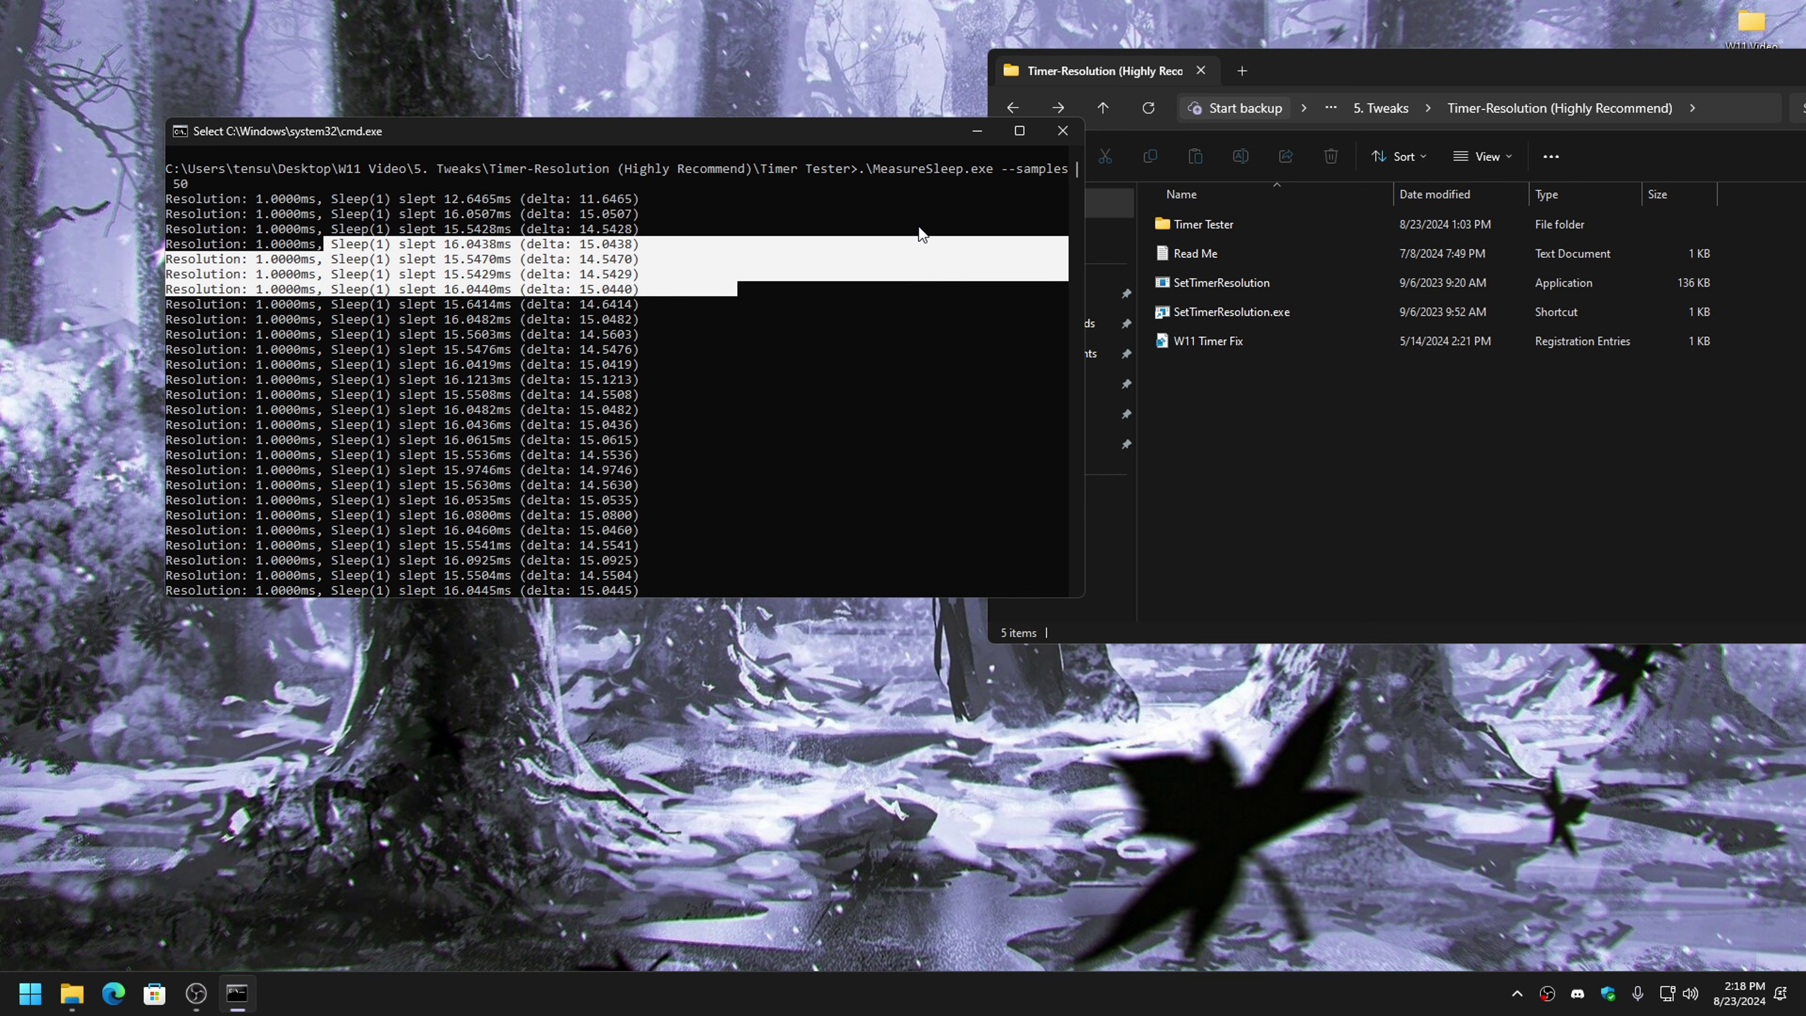
click(1063, 130)
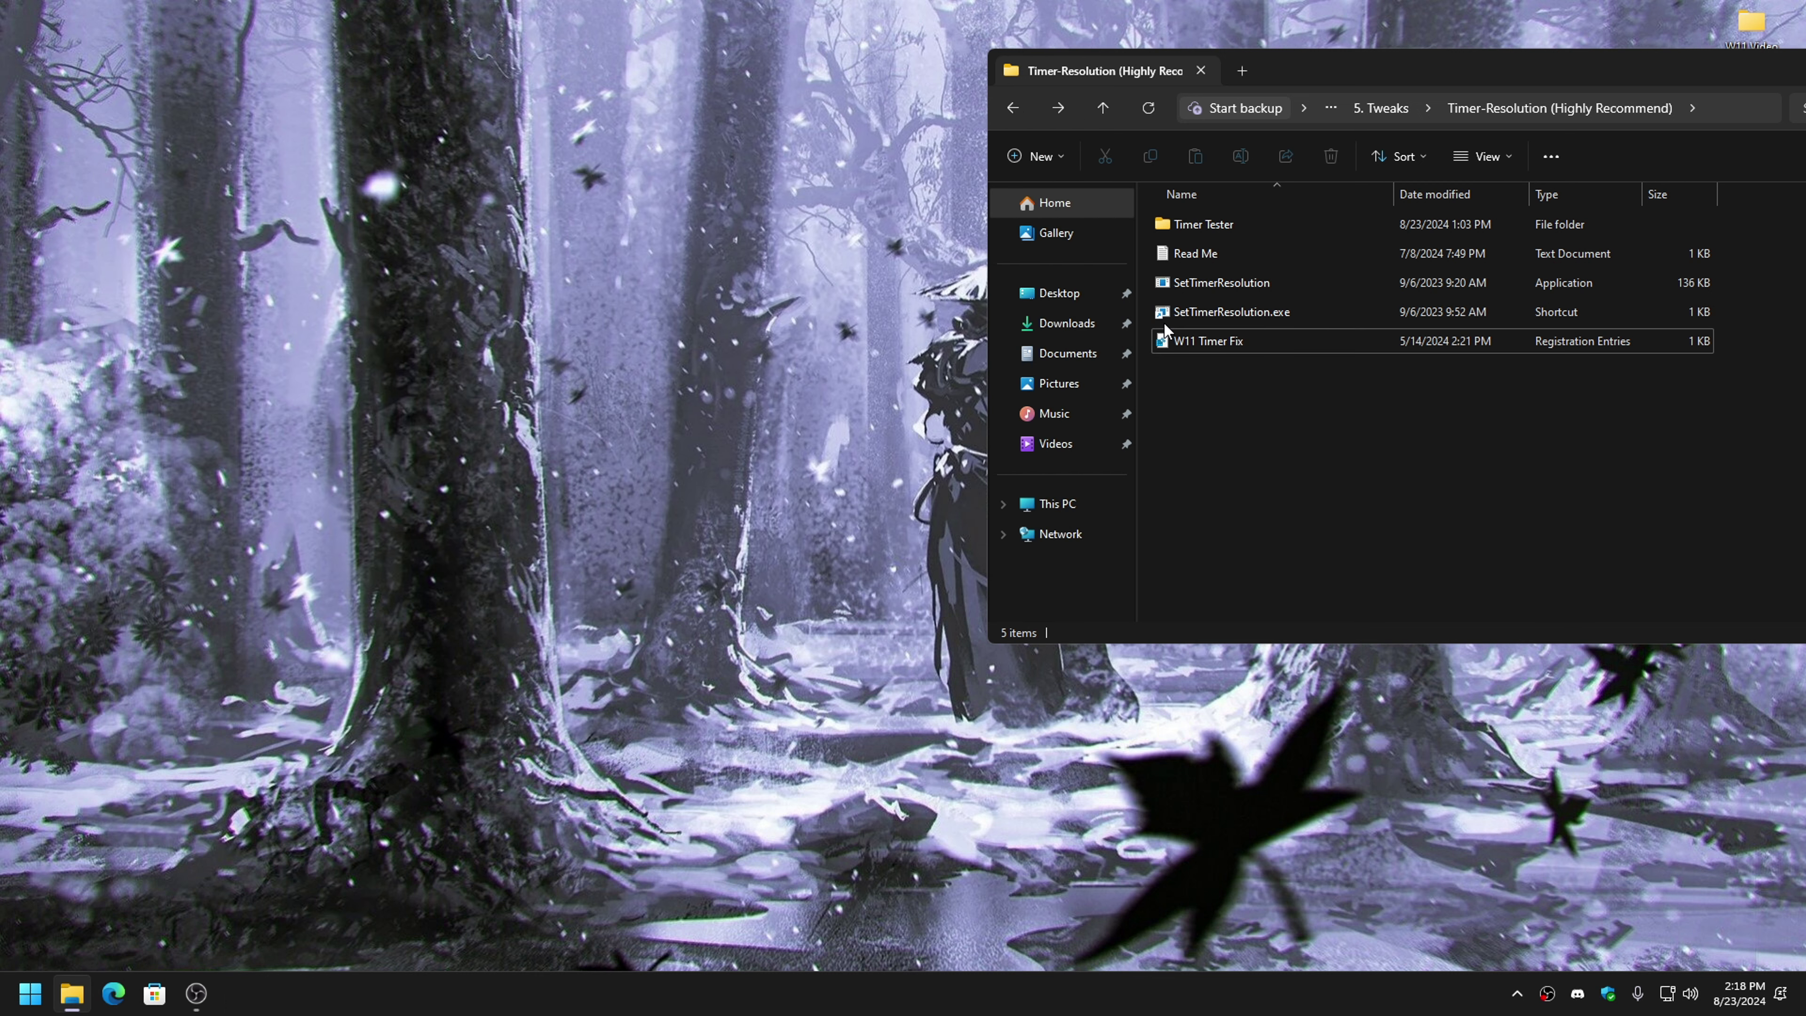
- Copy both SetTimerResolution files onto the desktop
drag(1145, 281, 1236, 317)
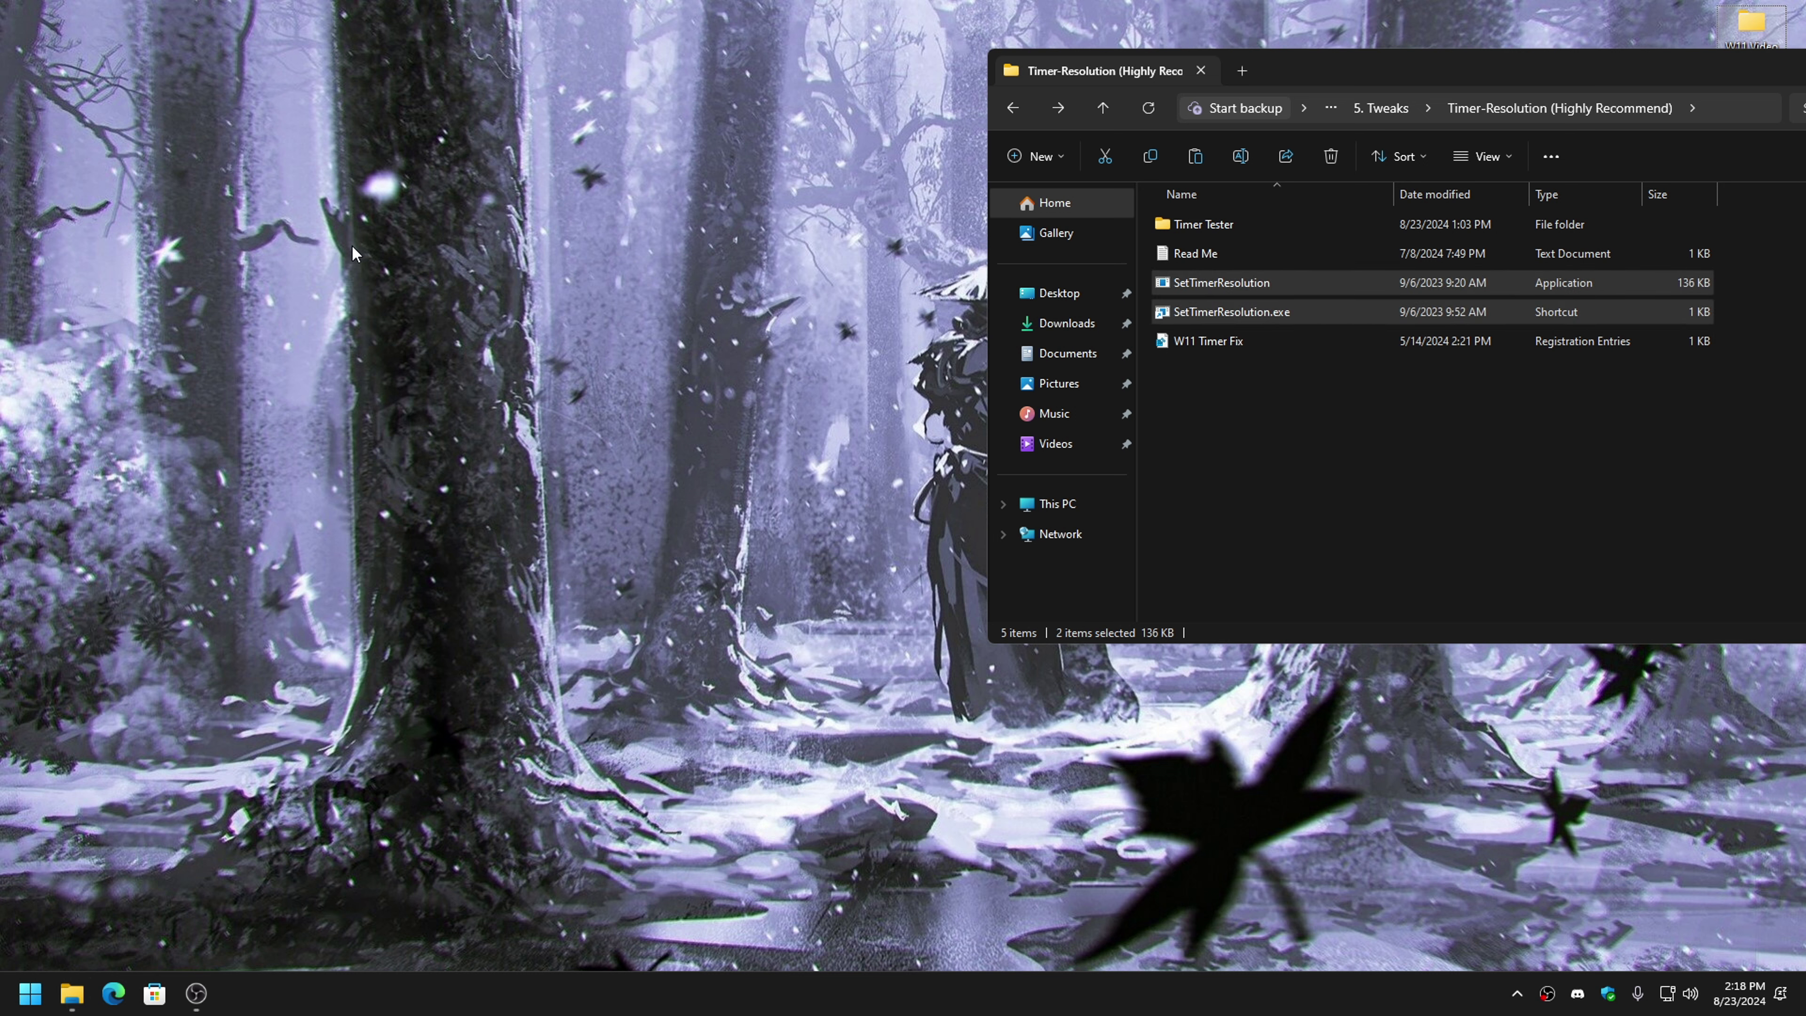
click(376, 245)
key(ctrl+v)
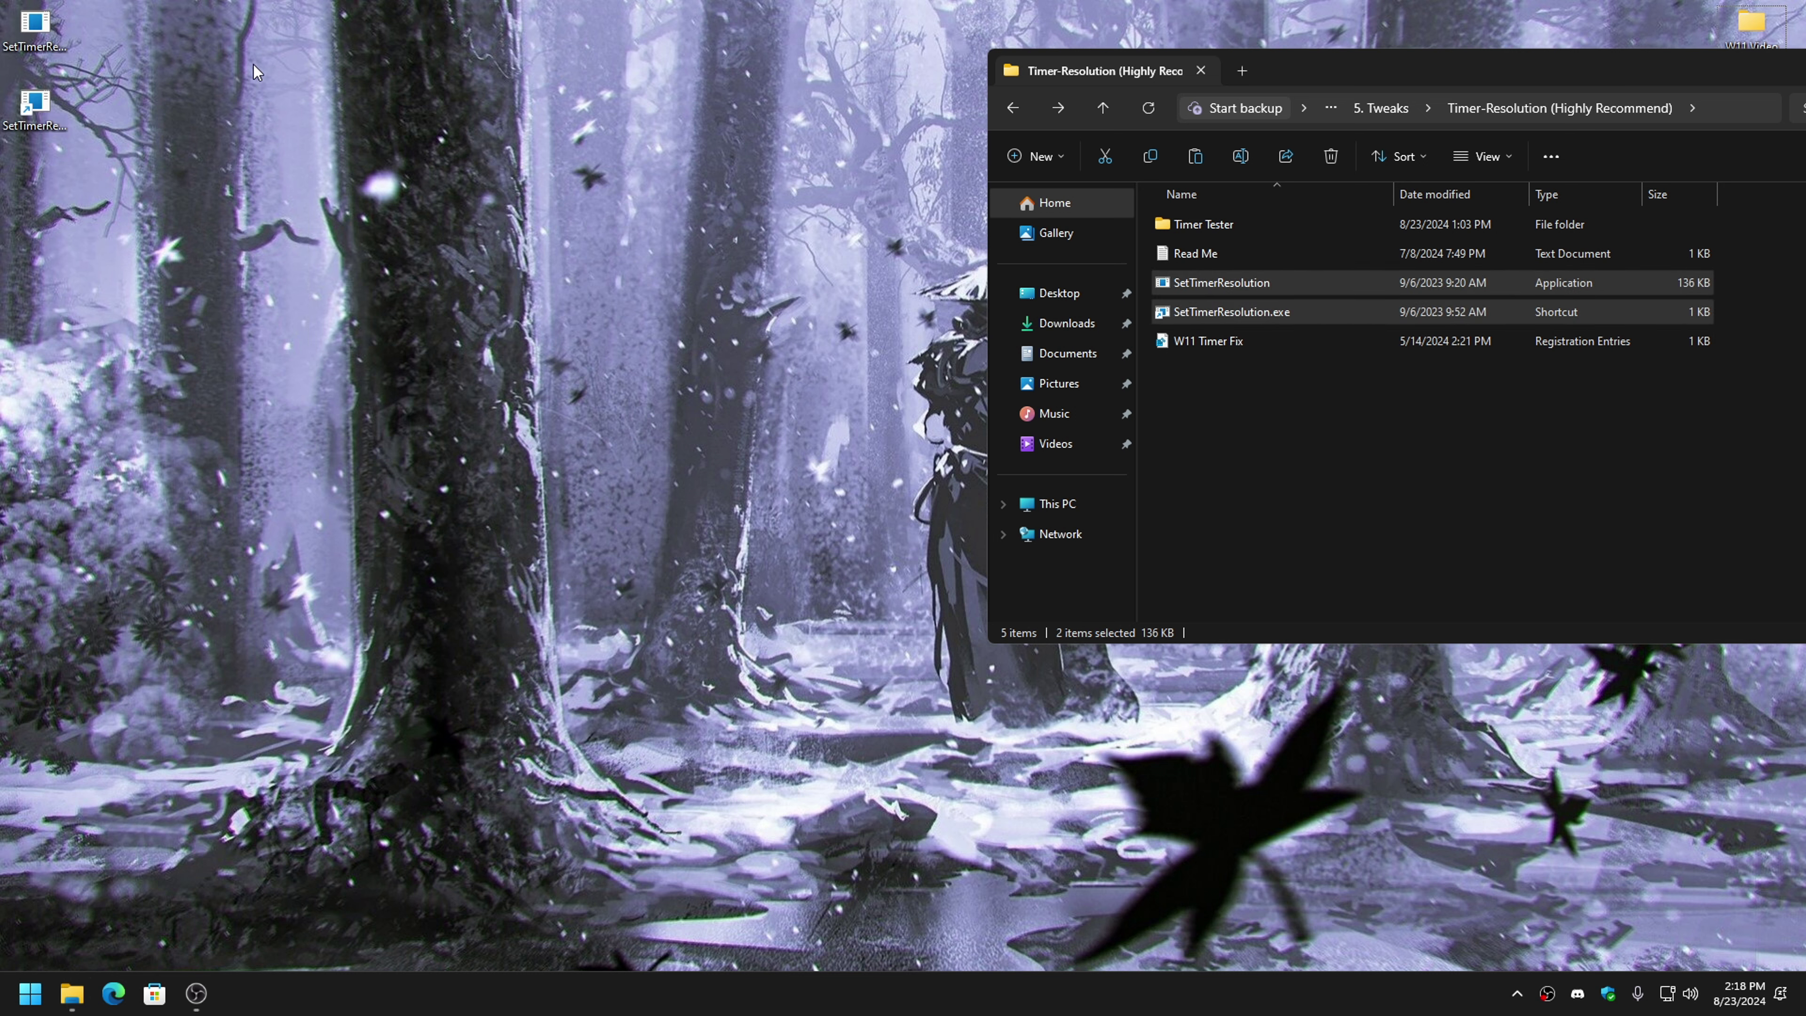
- Delete the PerfLogs folder from Local Disk (C:), approving the admin prompt
drag(1364, 71, 945, 50)
click(636, 483)
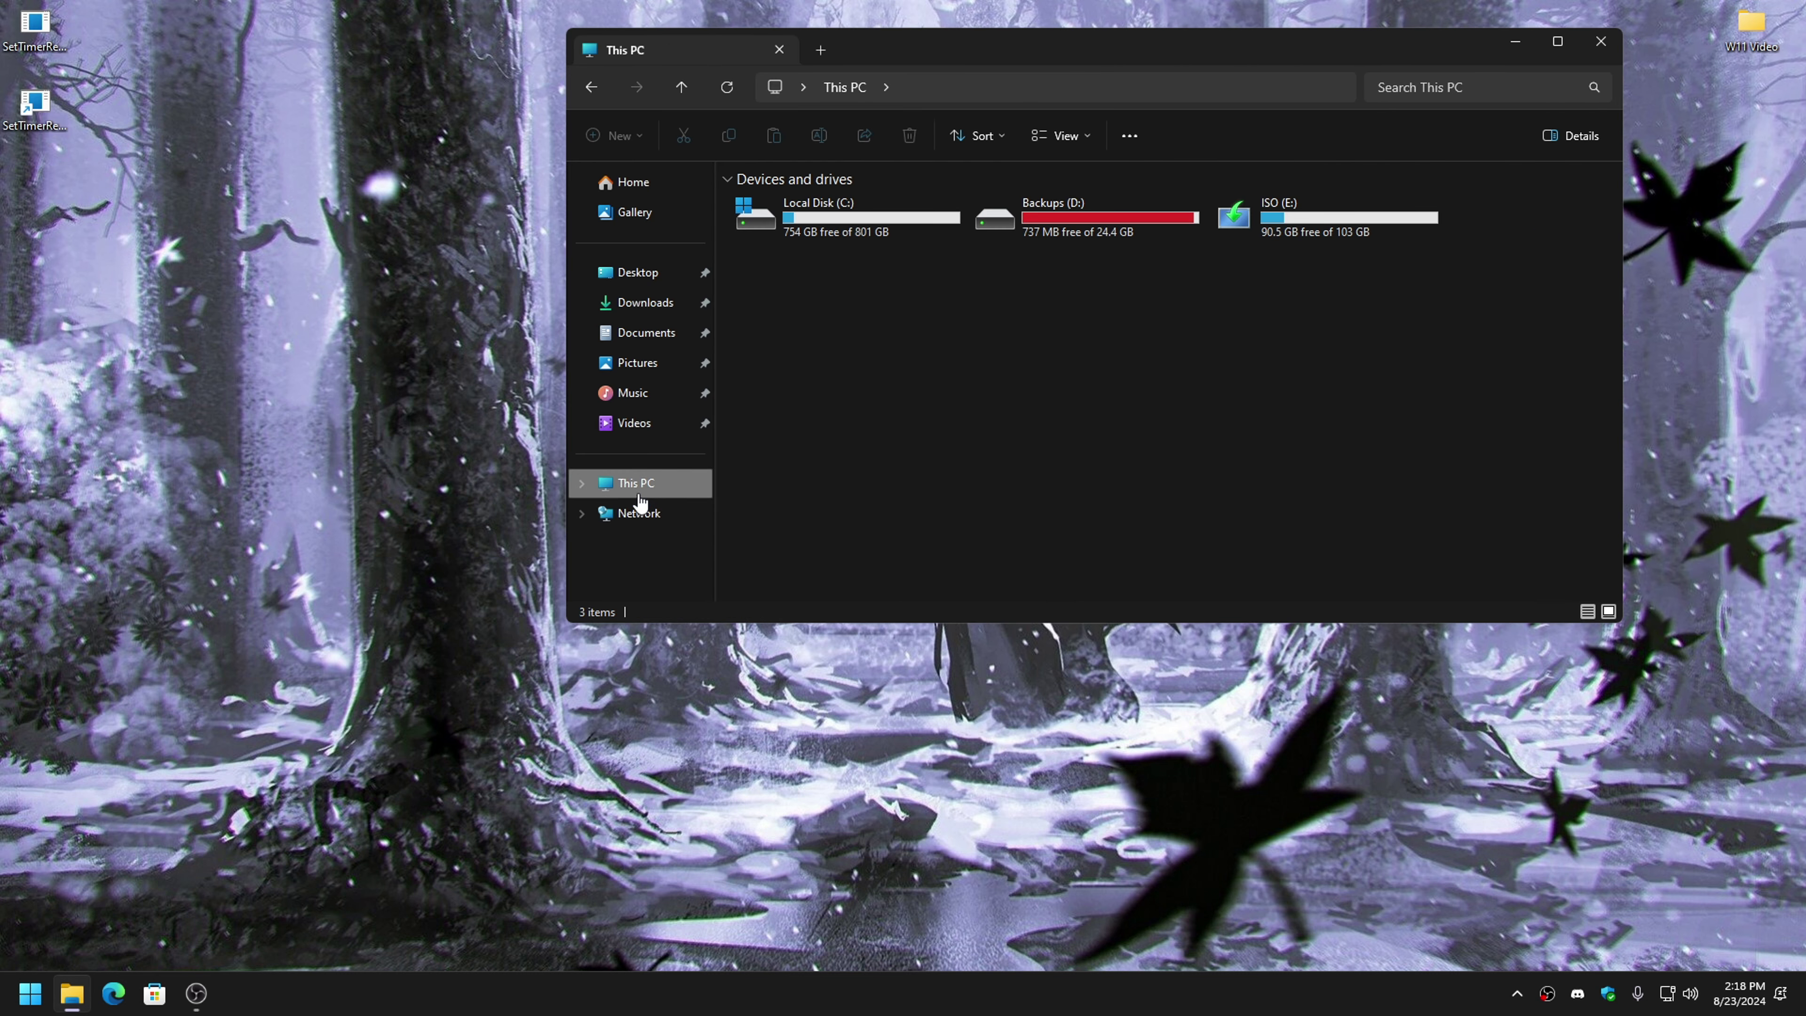
double_click(840, 229)
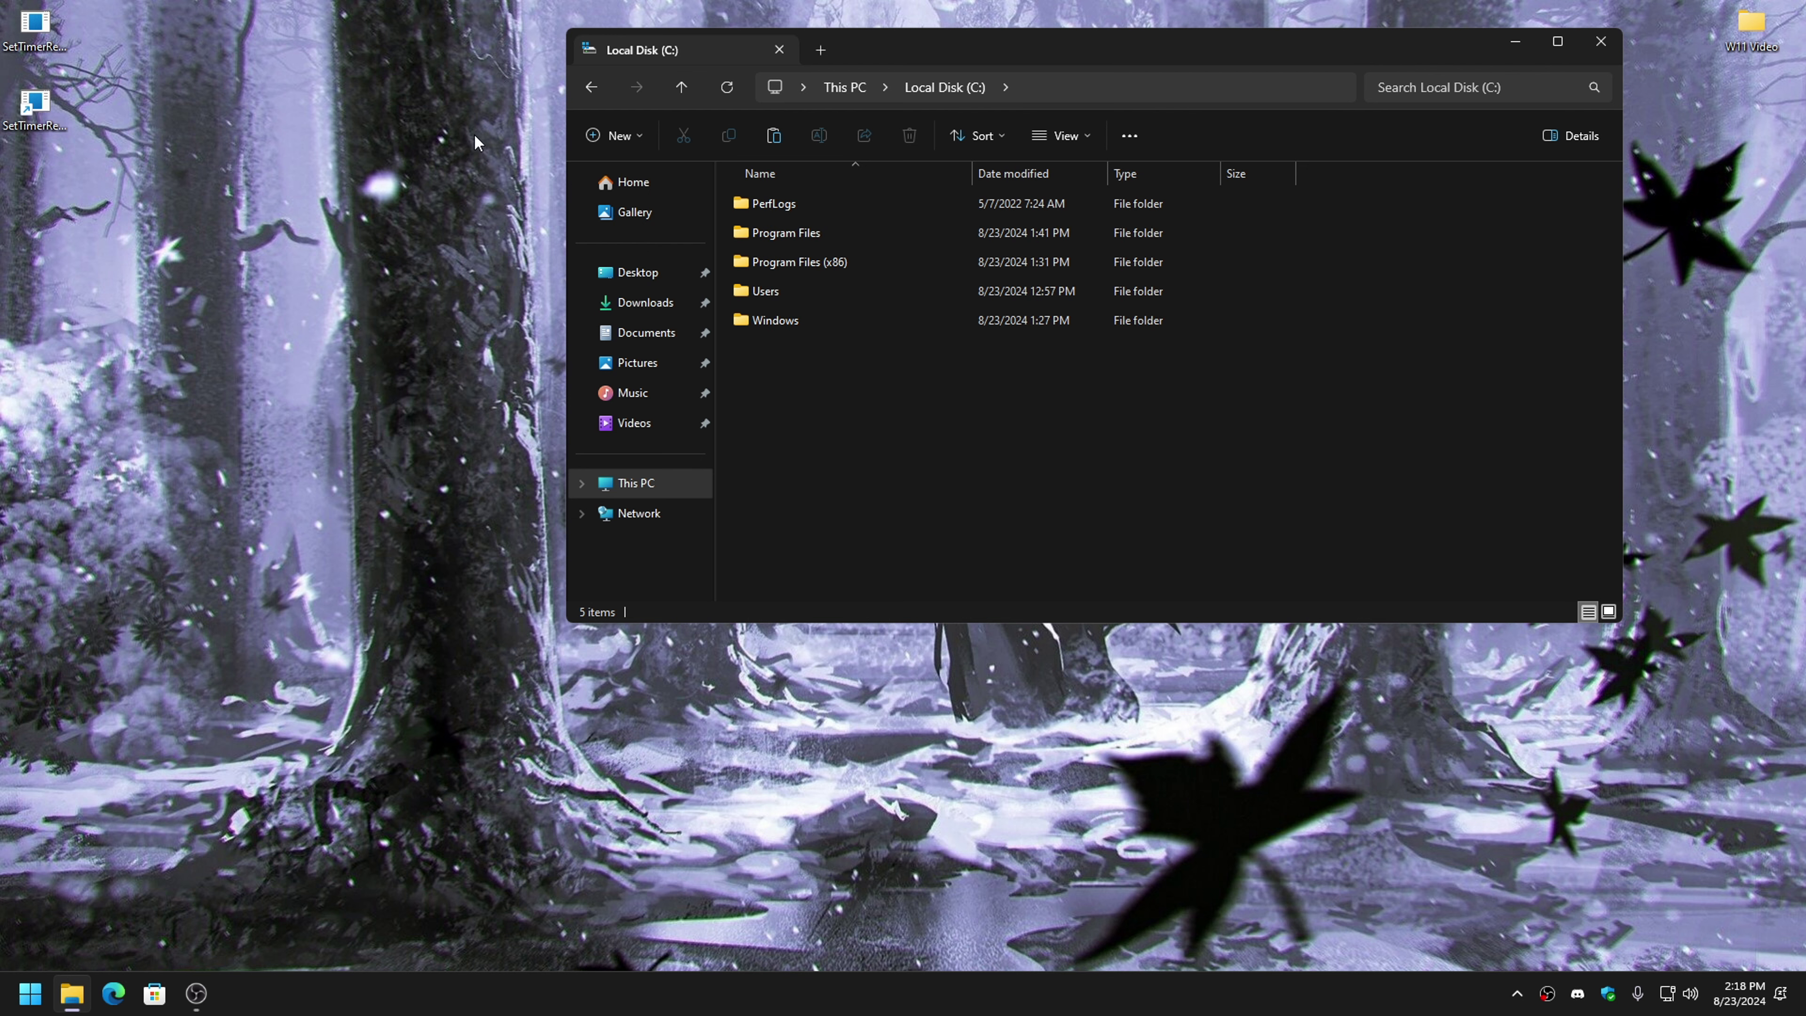
click(785, 207)
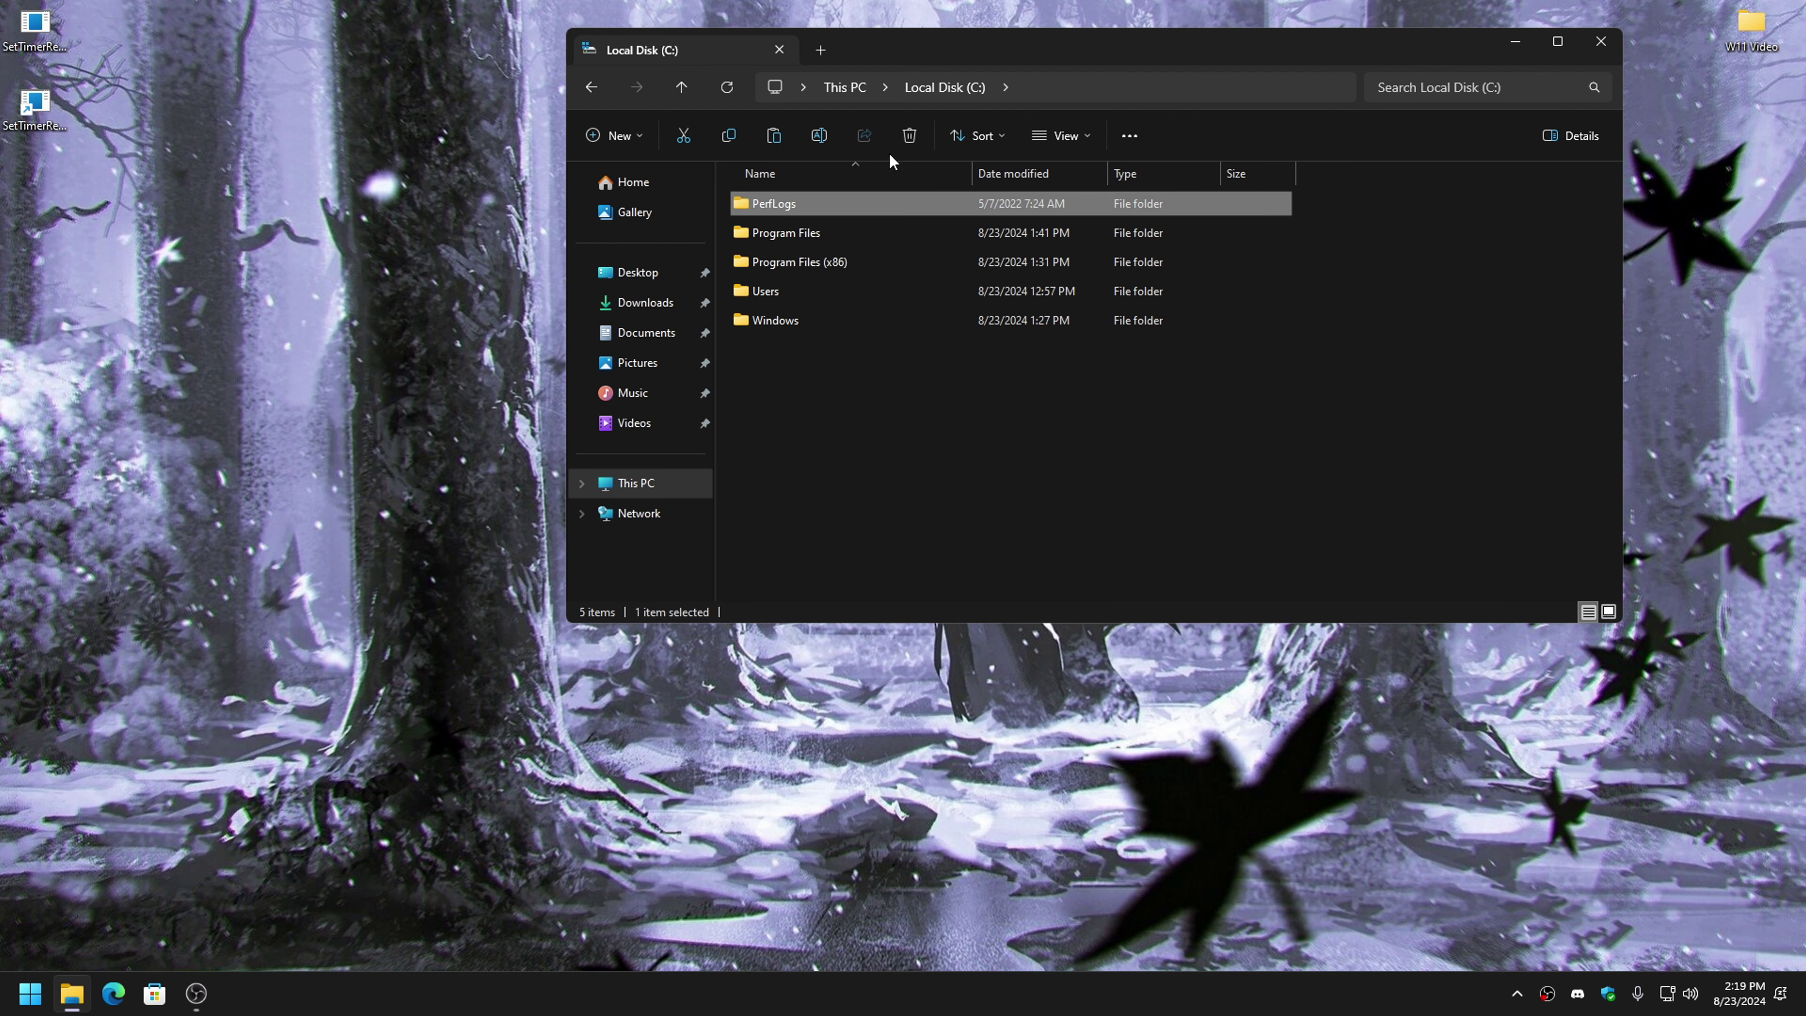
click(909, 135)
click(830, 366)
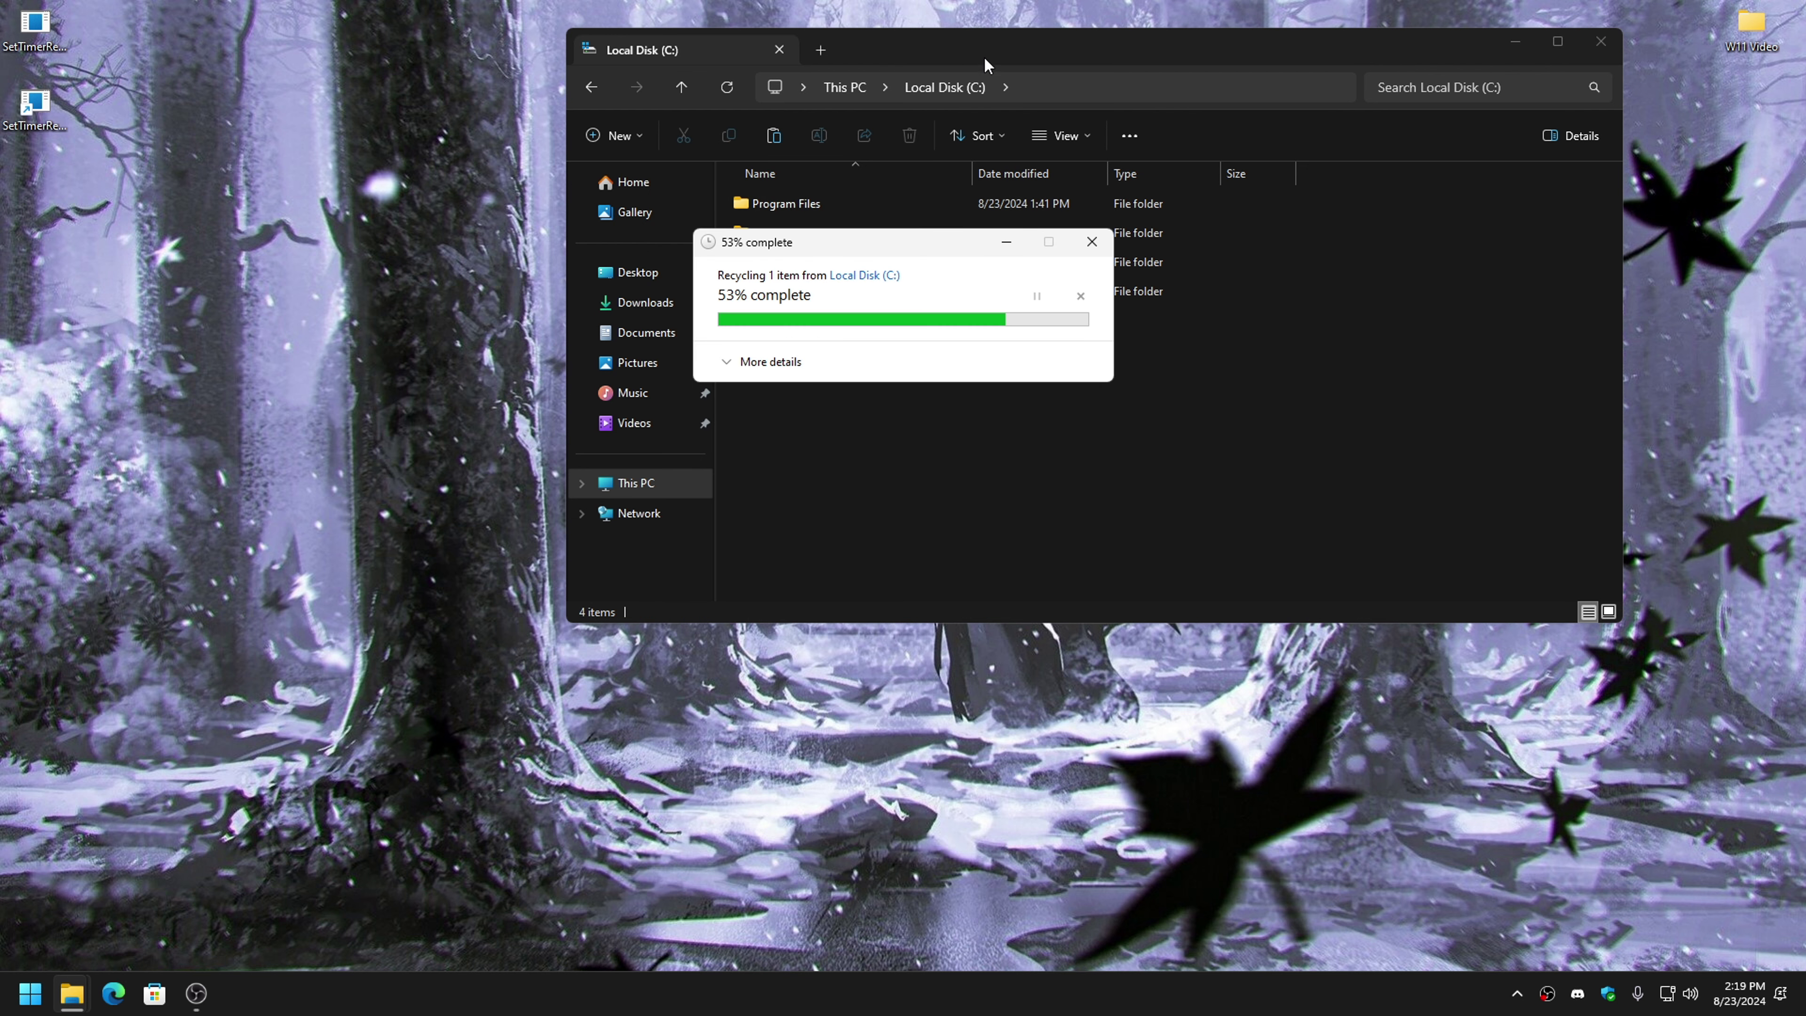
- Move the SetTimerResolution program from the desktop into C:, approve access, and close Explorer
drag(982, 56, 844, 35)
drag(28, 53, 243, 140)
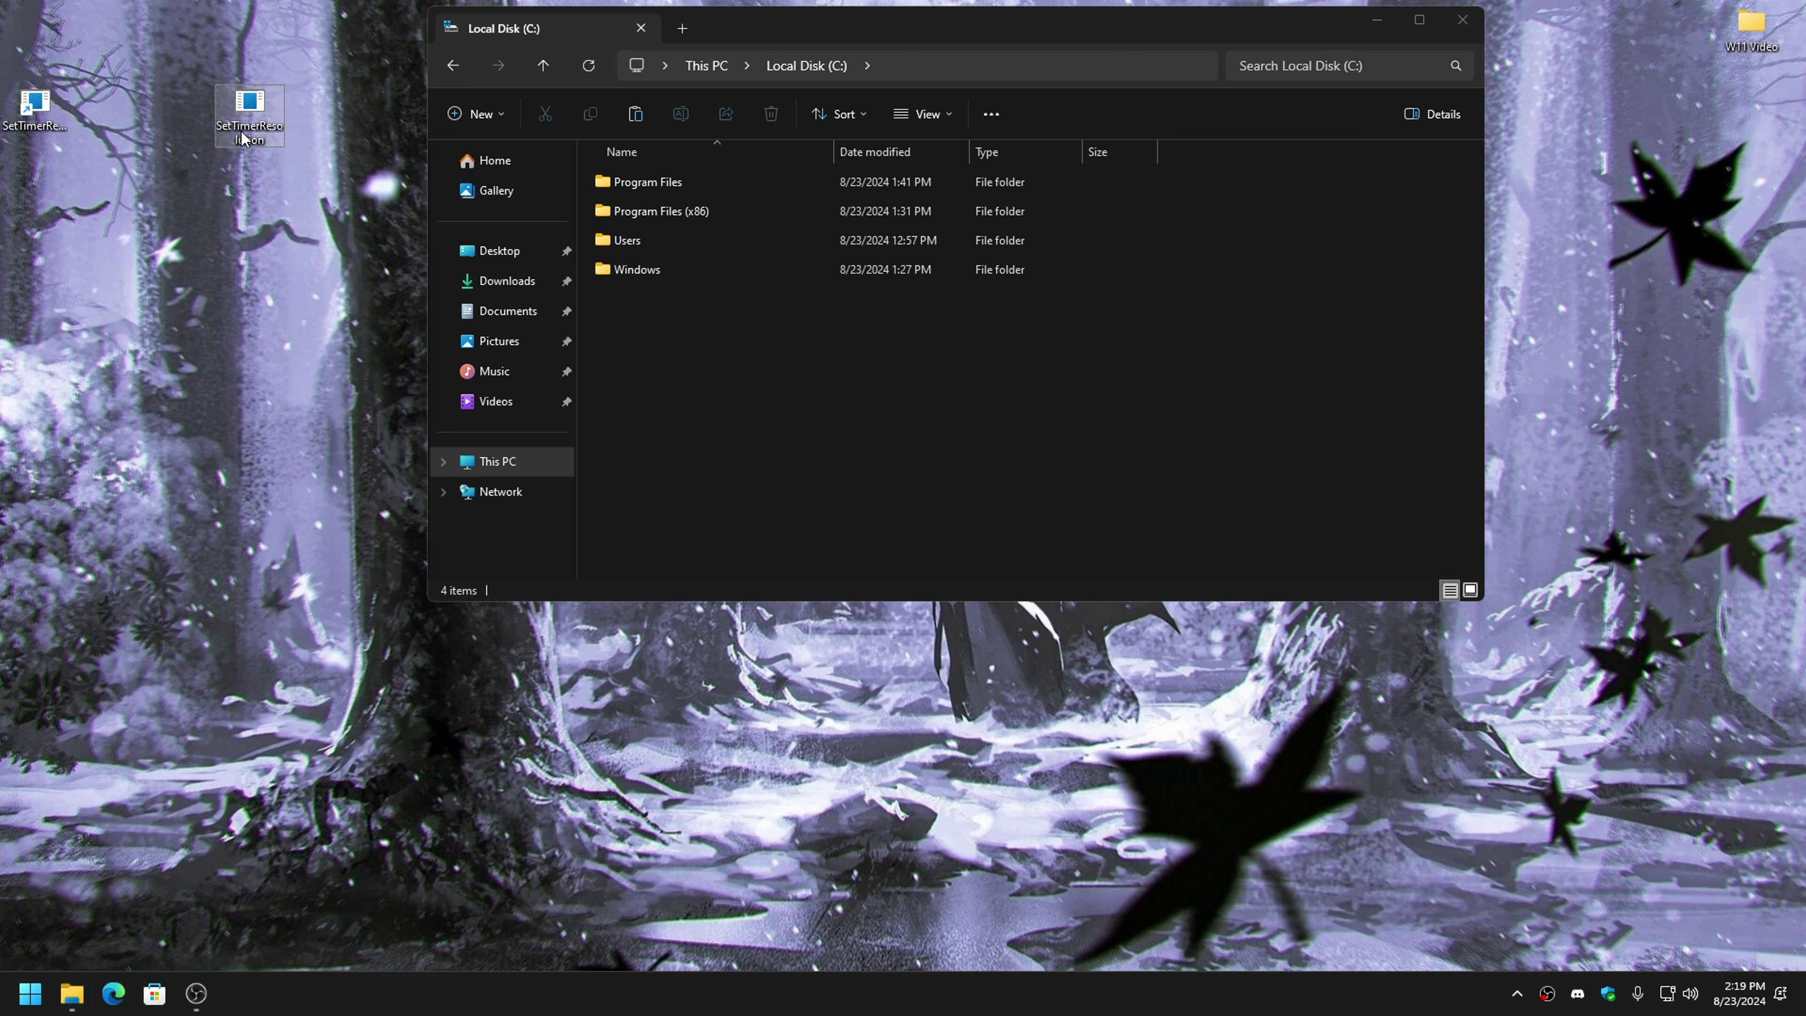
drag(34, 107, 253, 186)
mouse_move(254, 216)
mouse_down()
mouse_move(188, 246)
mouse_move(254, 213)
mouse_up()
drag(256, 110, 699, 410)
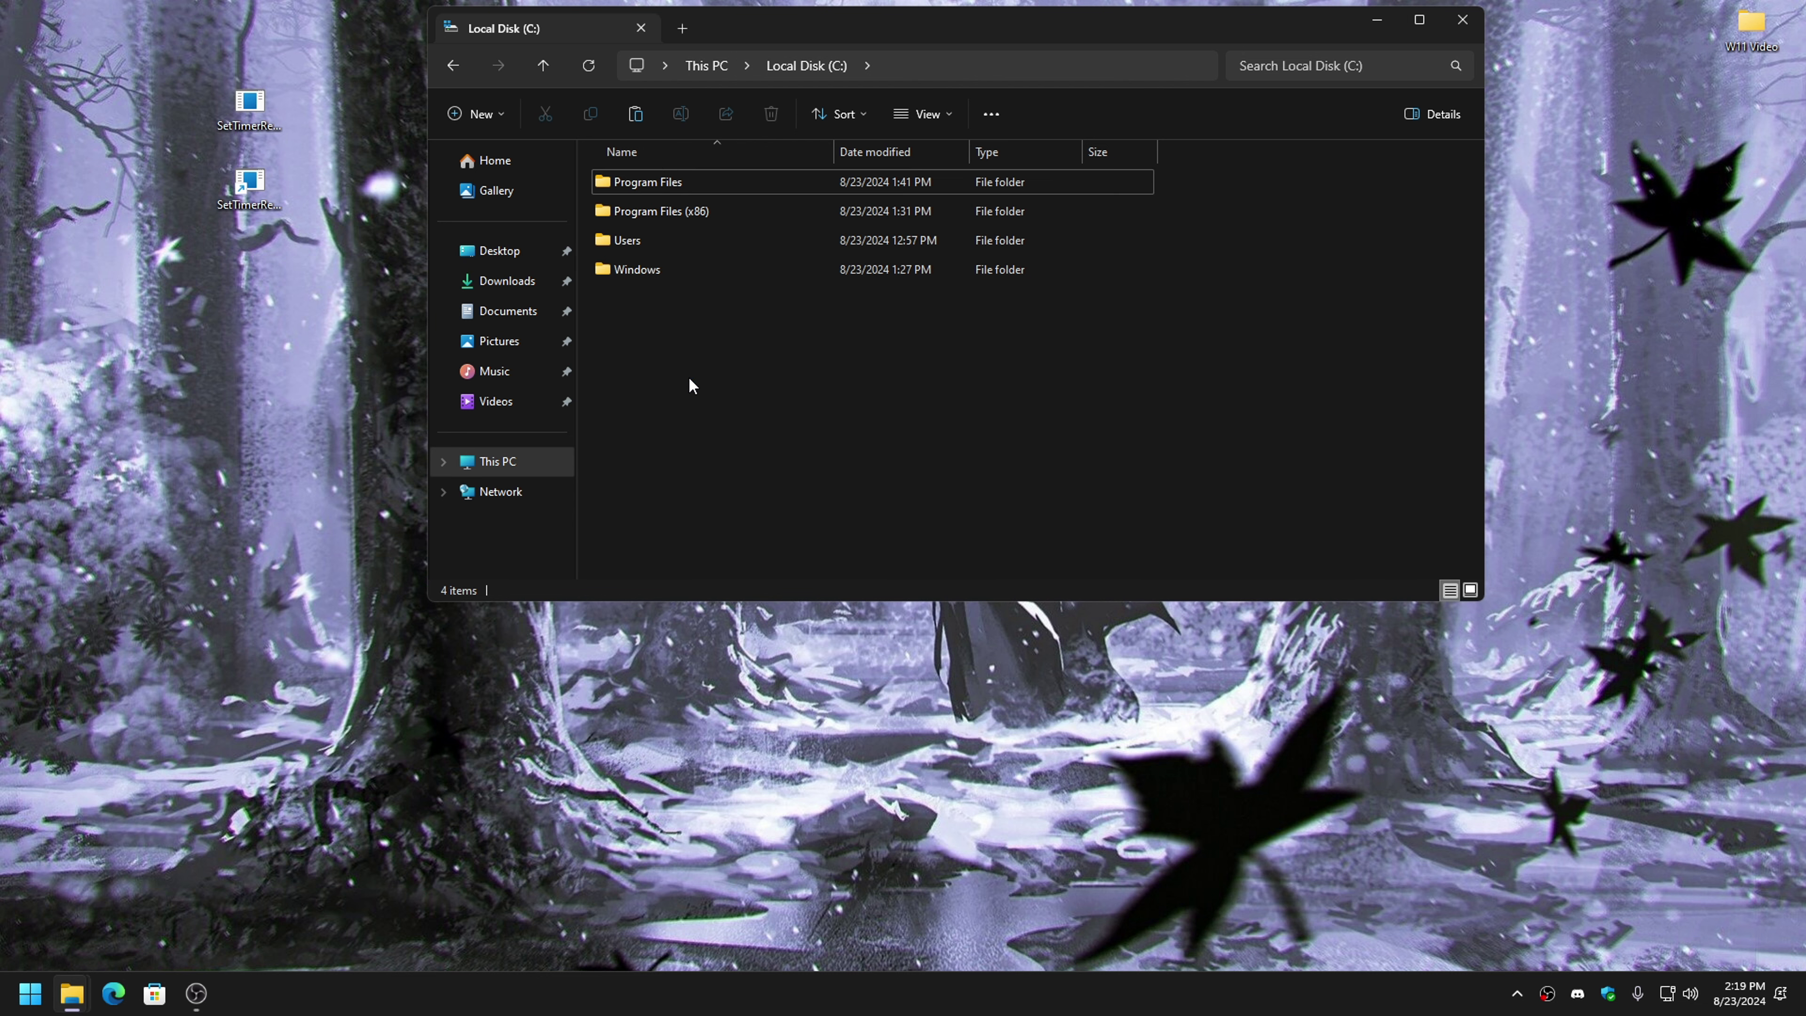
mouse_move(72, 994)
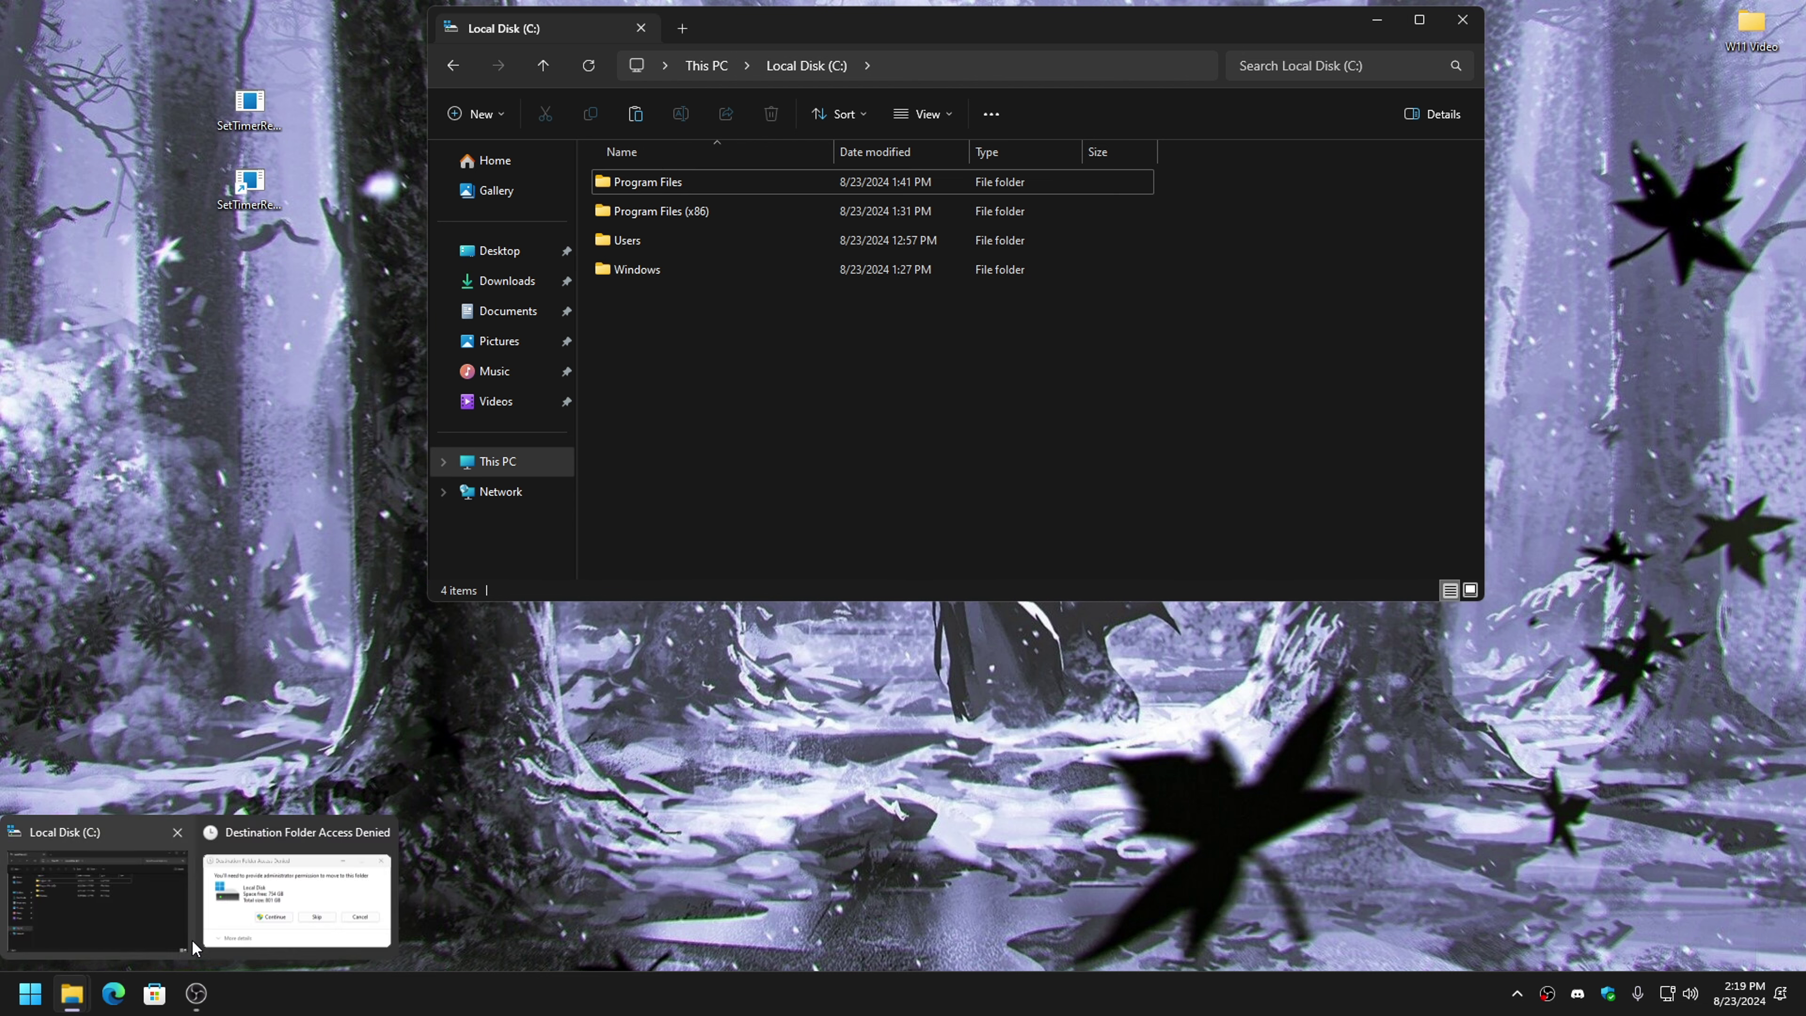
click(288, 898)
click(850, 368)
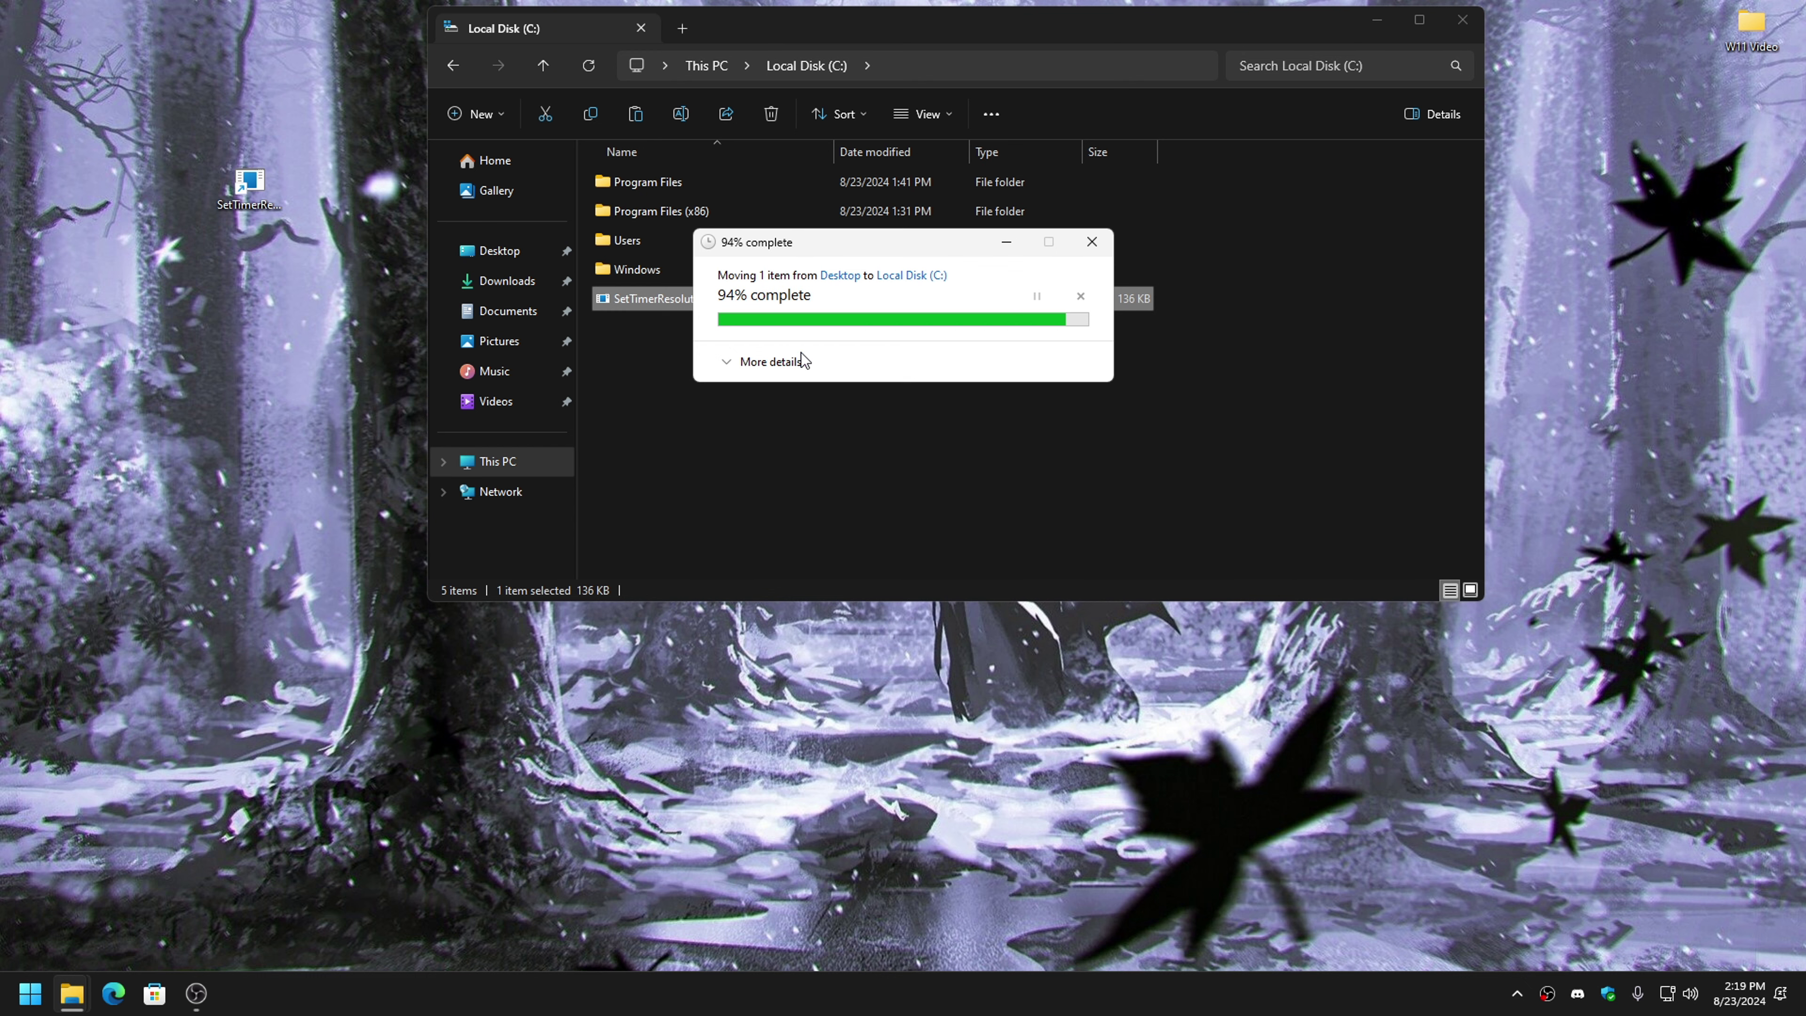
click(1454, 21)
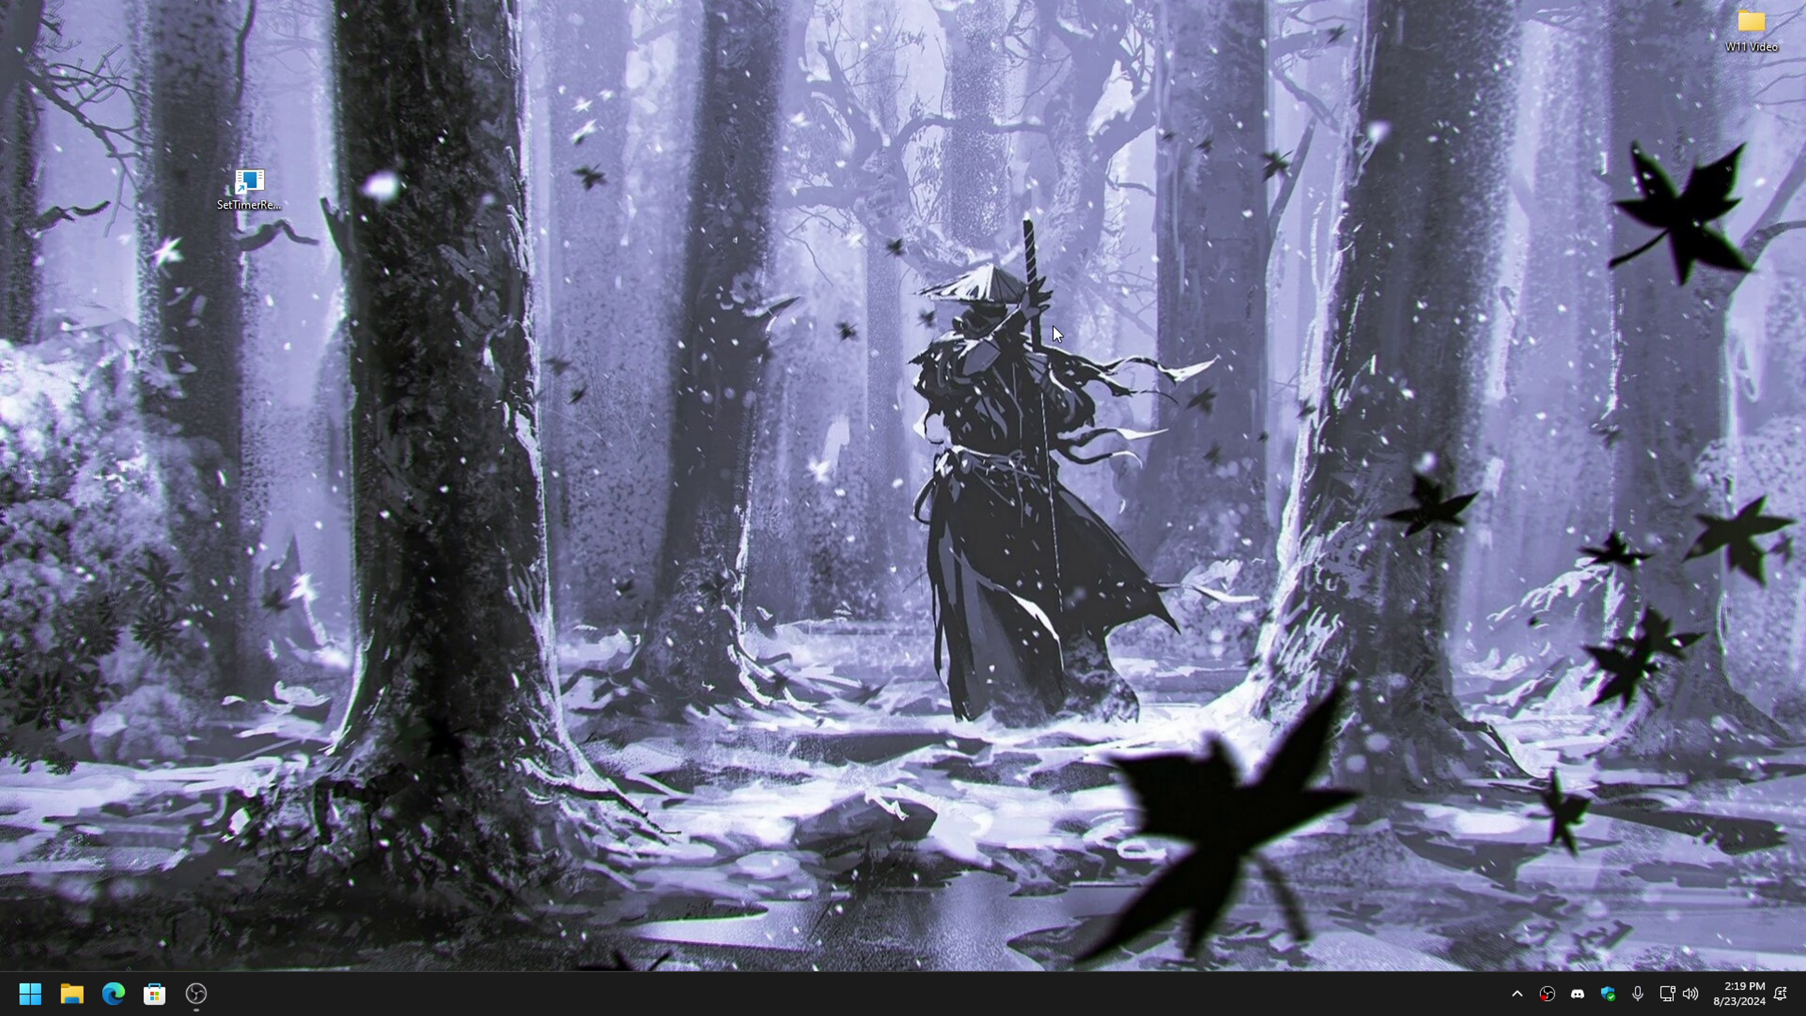
- Open shell:startup from Run and drag the SetTimerResolution shortcut into the Startup folder
key(super+r)
text(sh)
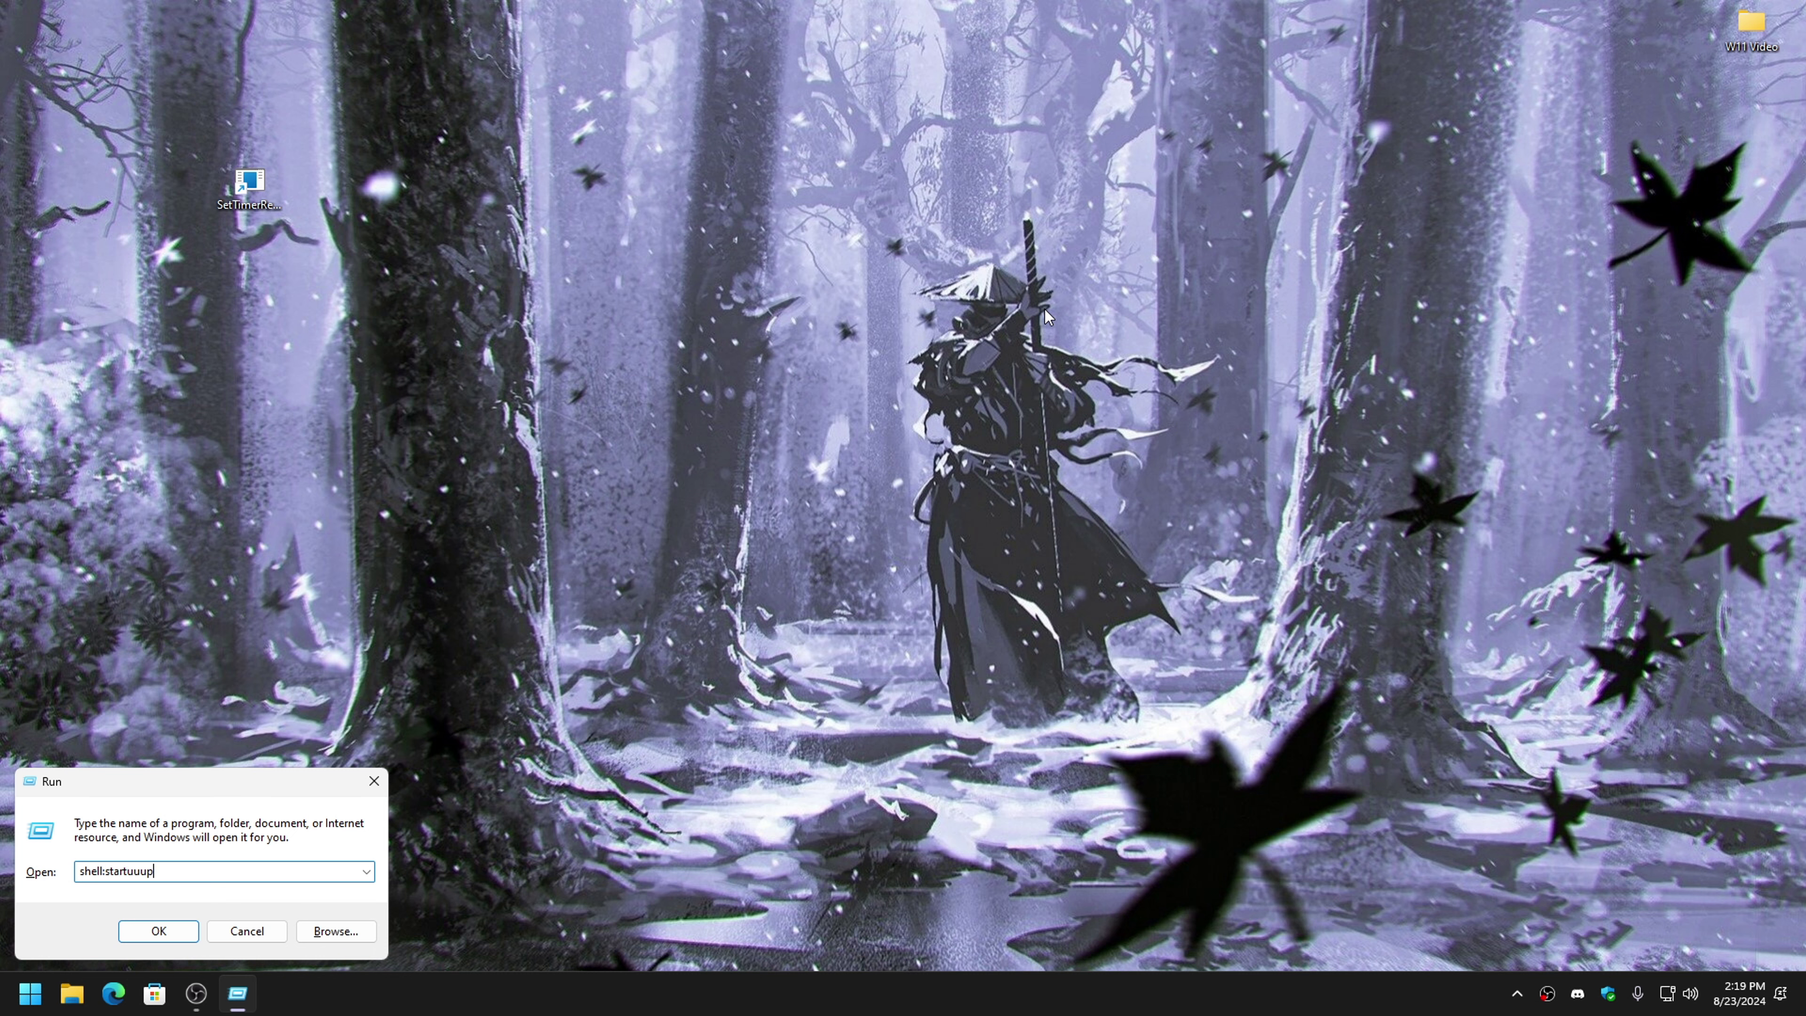
key(Return)
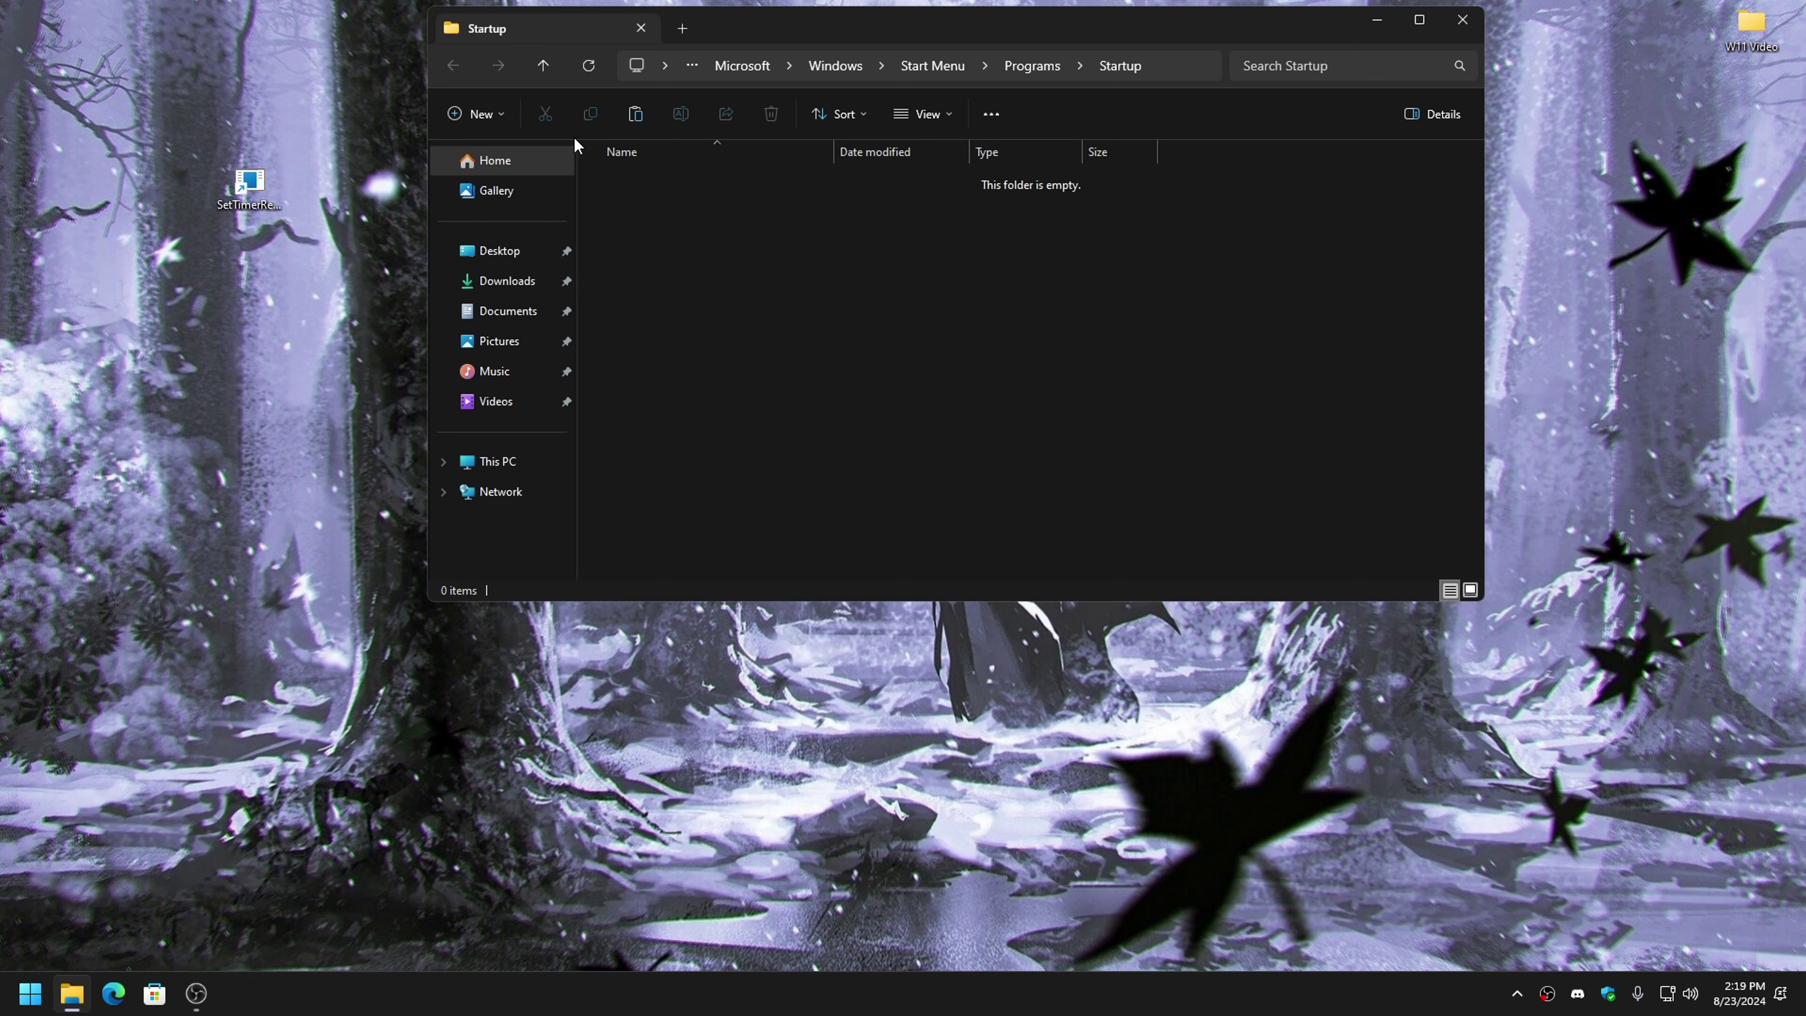
drag(249, 183, 781, 318)
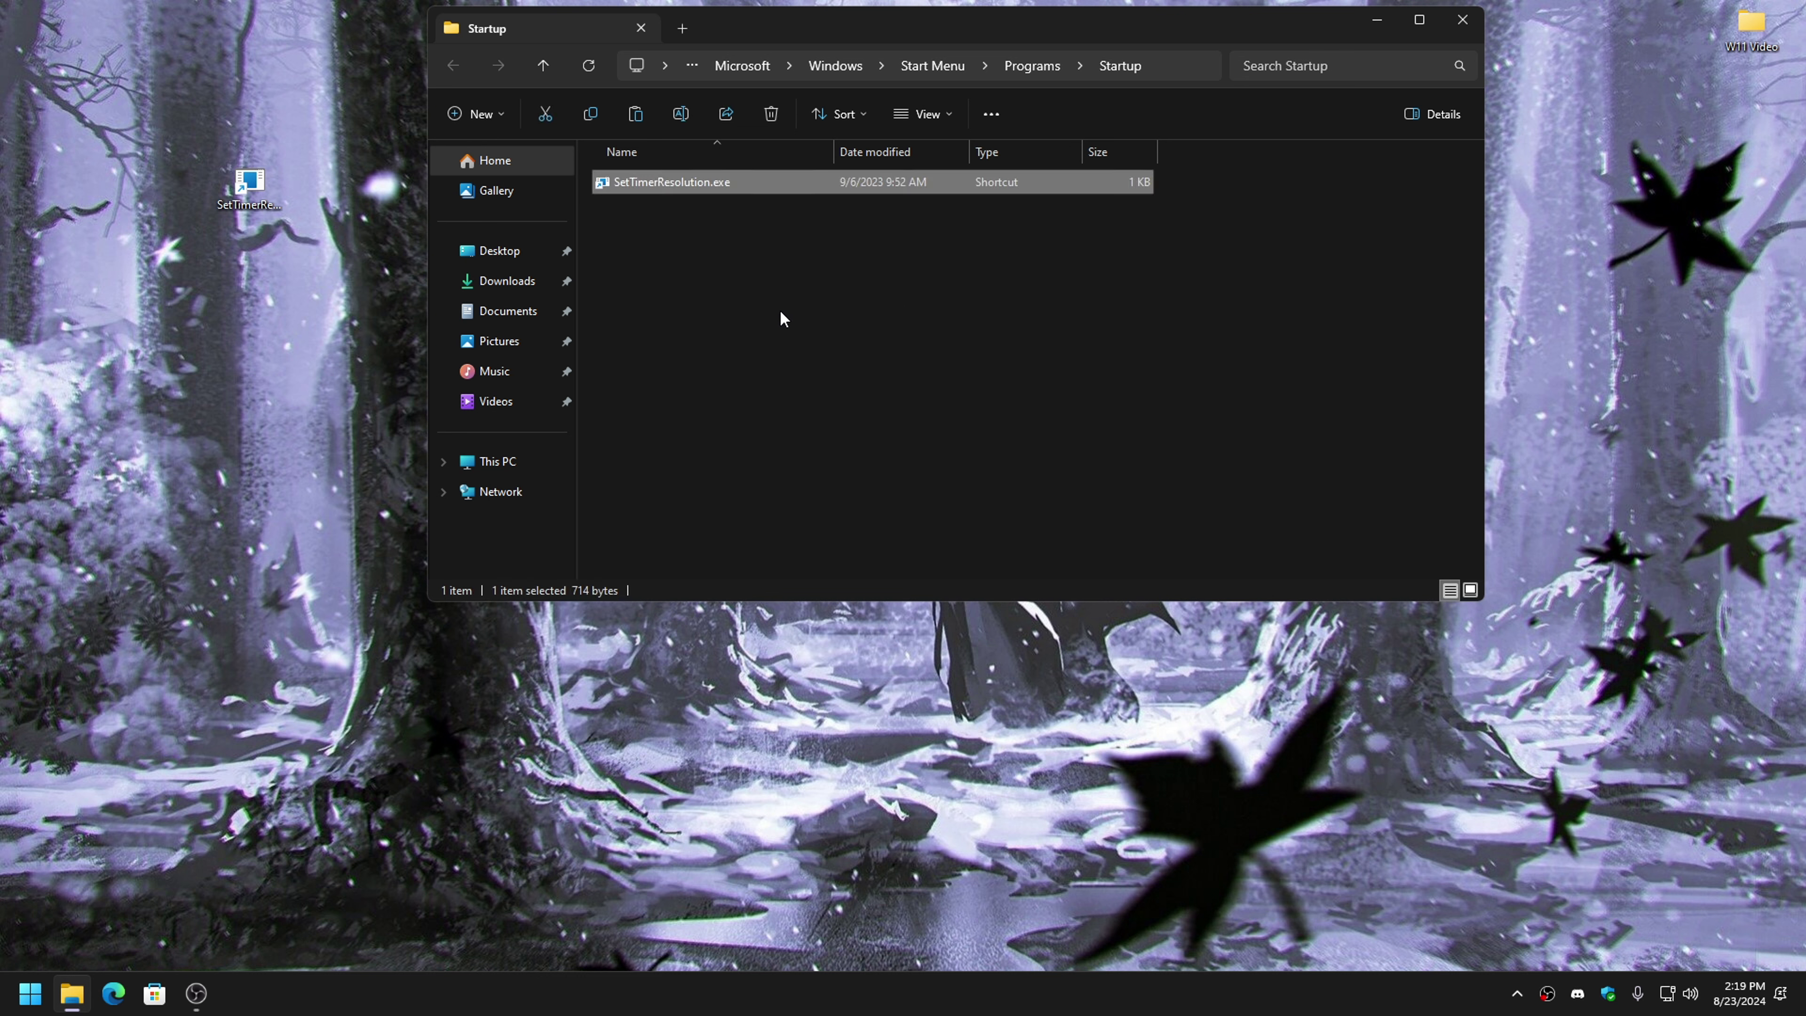
click(206, 314)
- Open the SetTimerResolution.exe shortcut's Properties and inspect the -resolution 5067 value in its Target
right_click(685, 188)
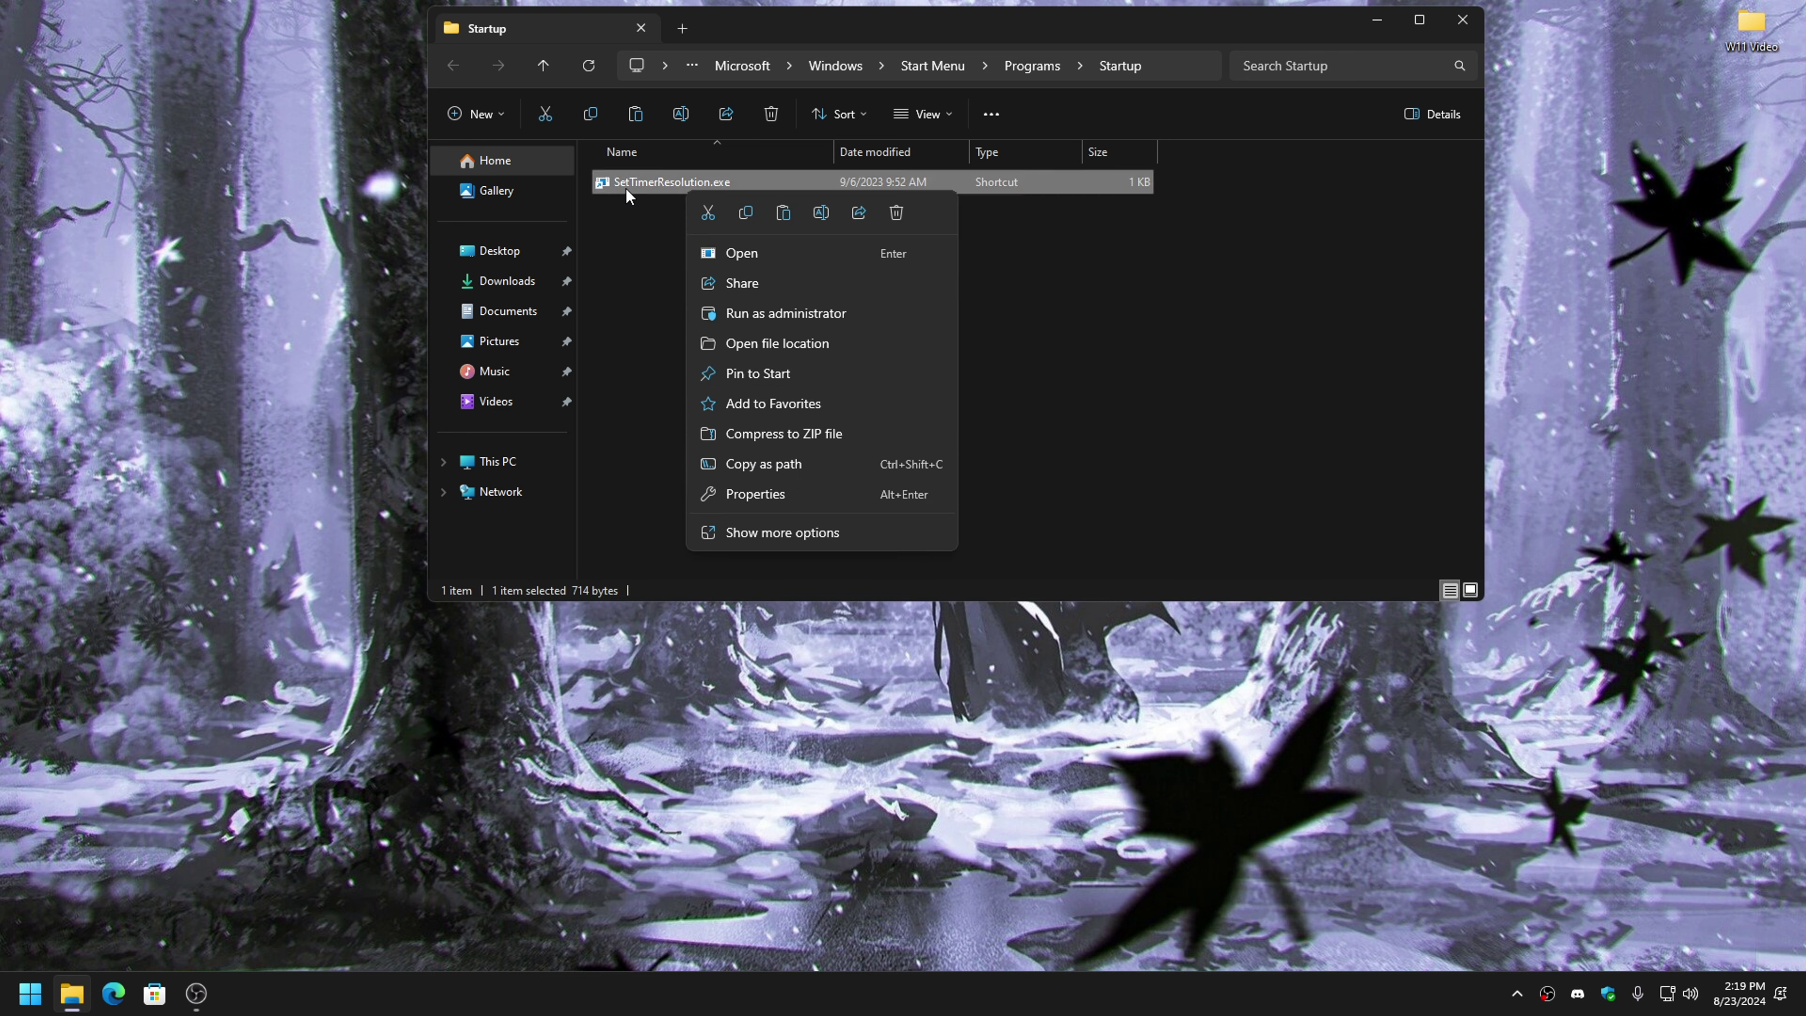
click(770, 532)
click(745, 631)
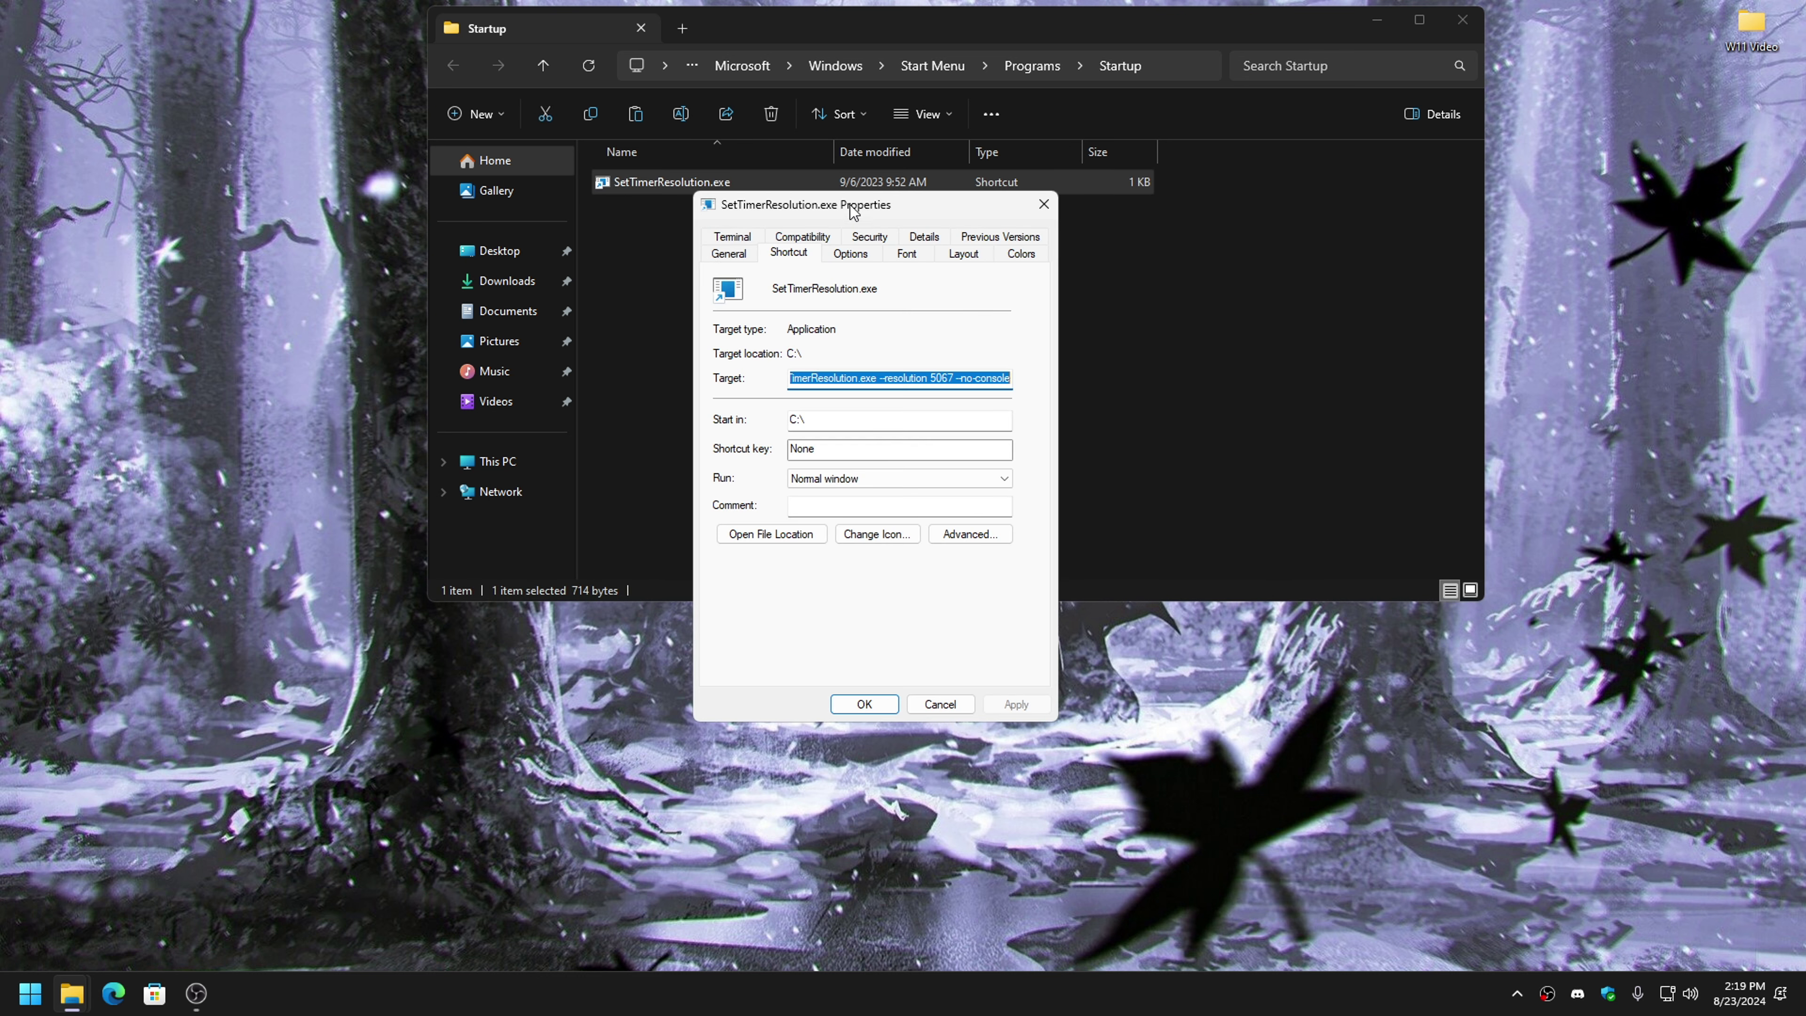
drag(853, 212, 395, 202)
drag(459, 360, 481, 356)
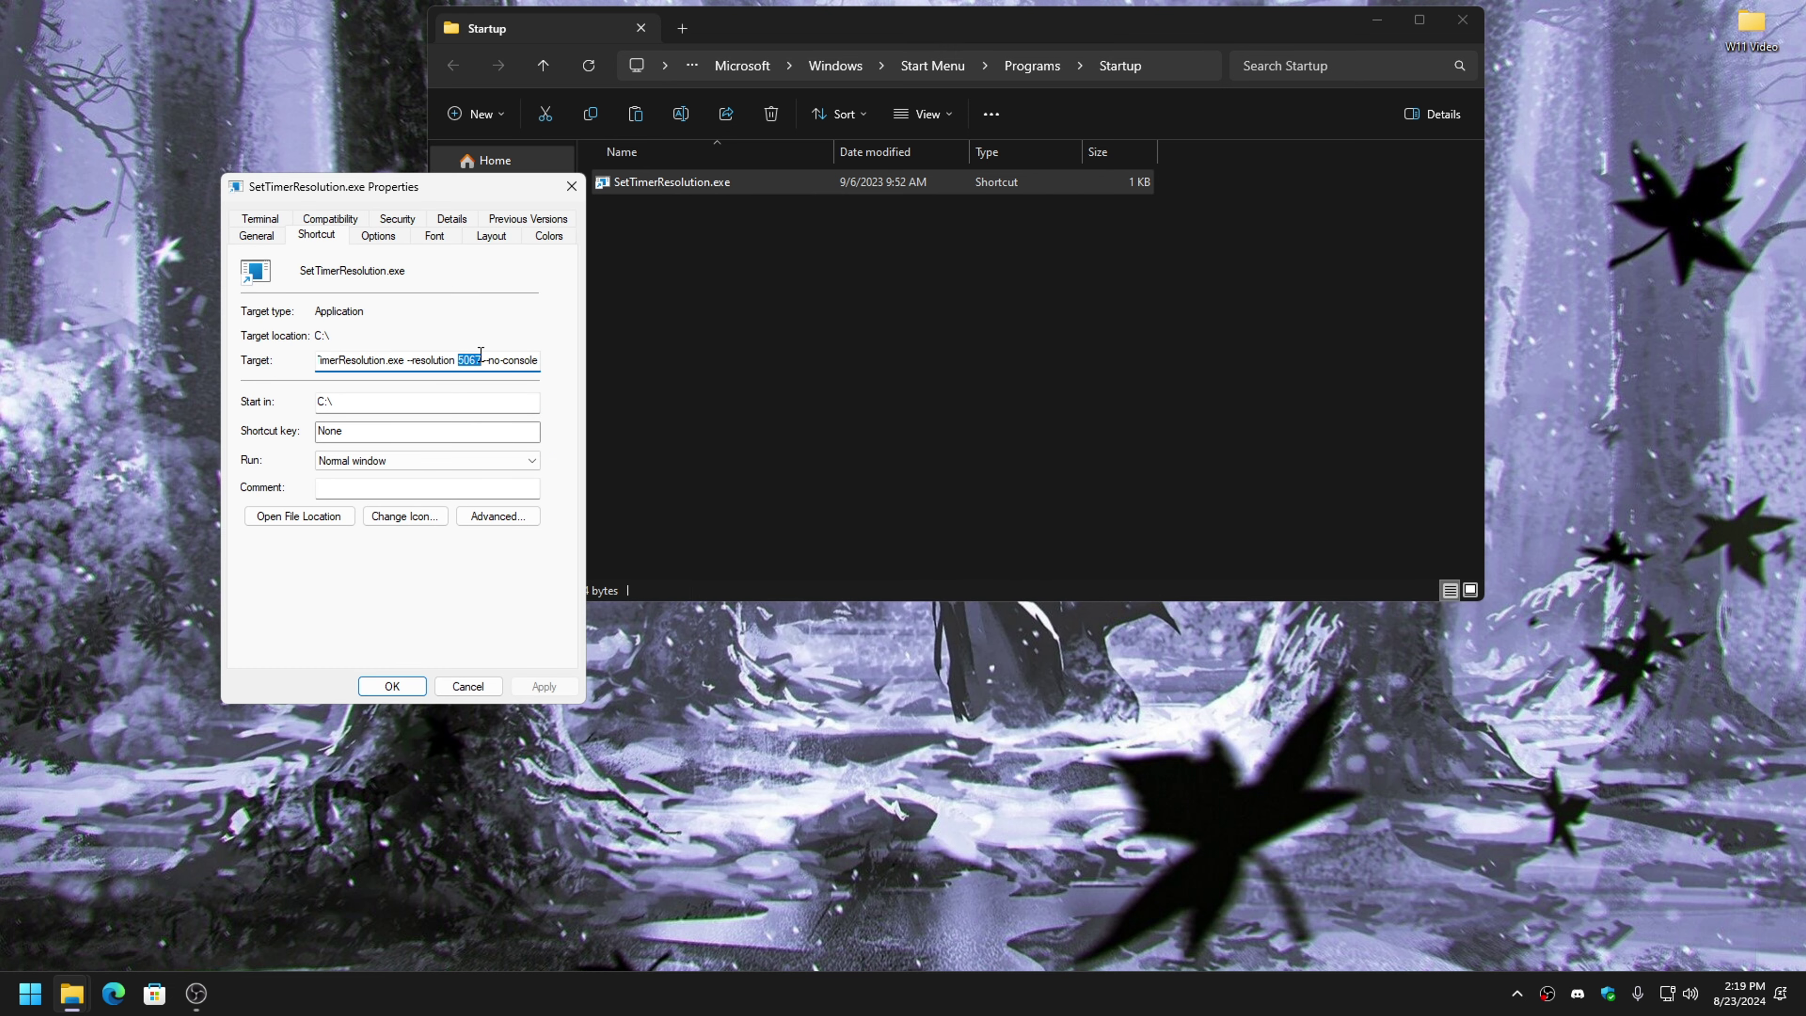
drag(924, 27, 1187, 65)
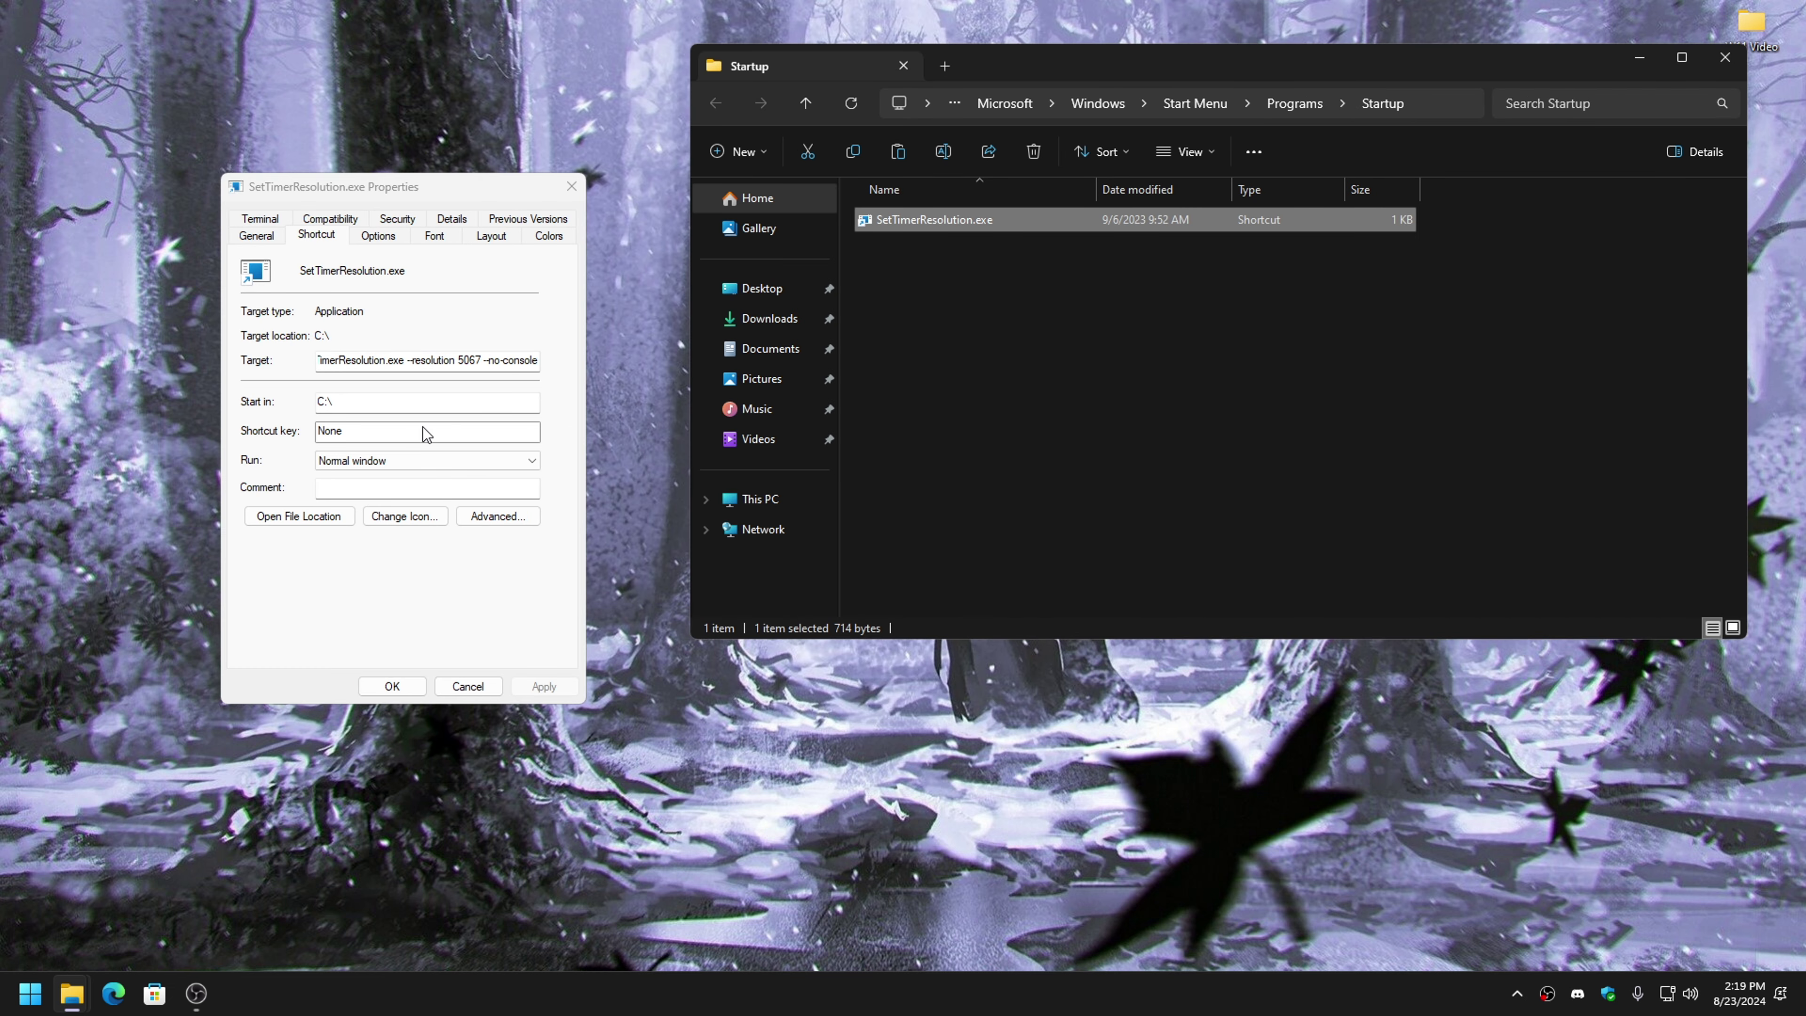
drag(458, 360, 481, 361)
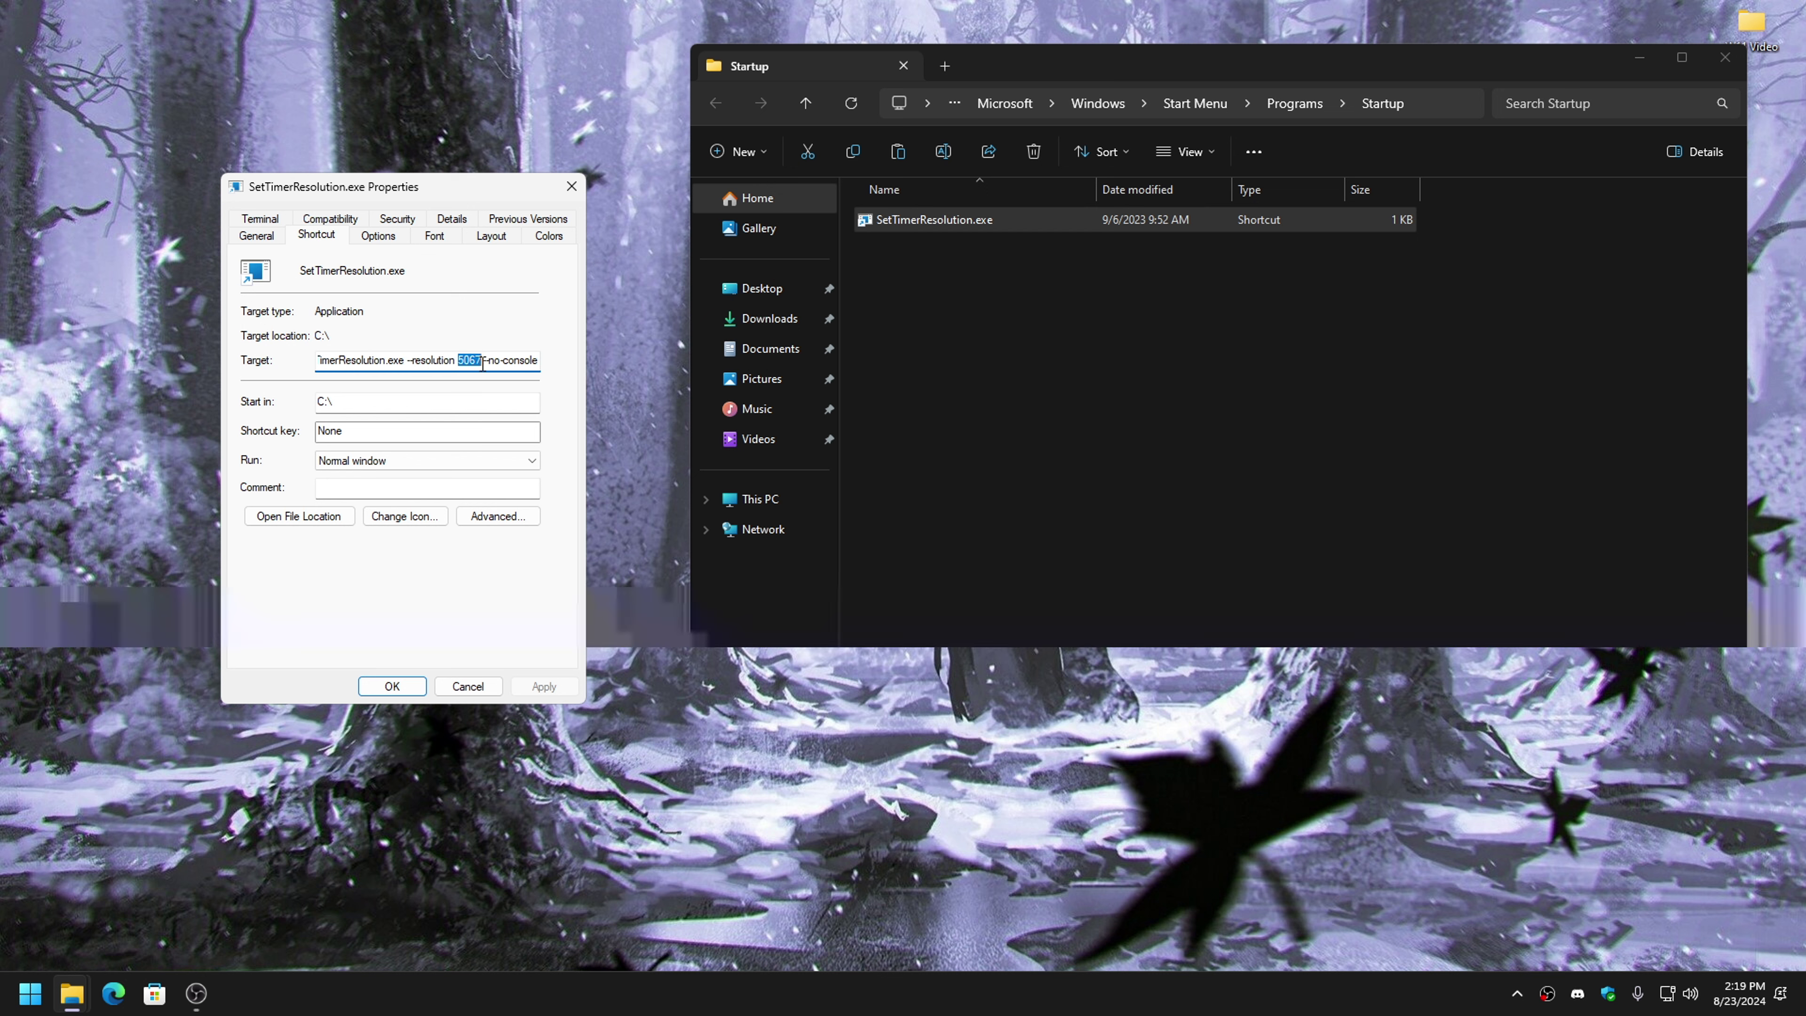
click(1077, 396)
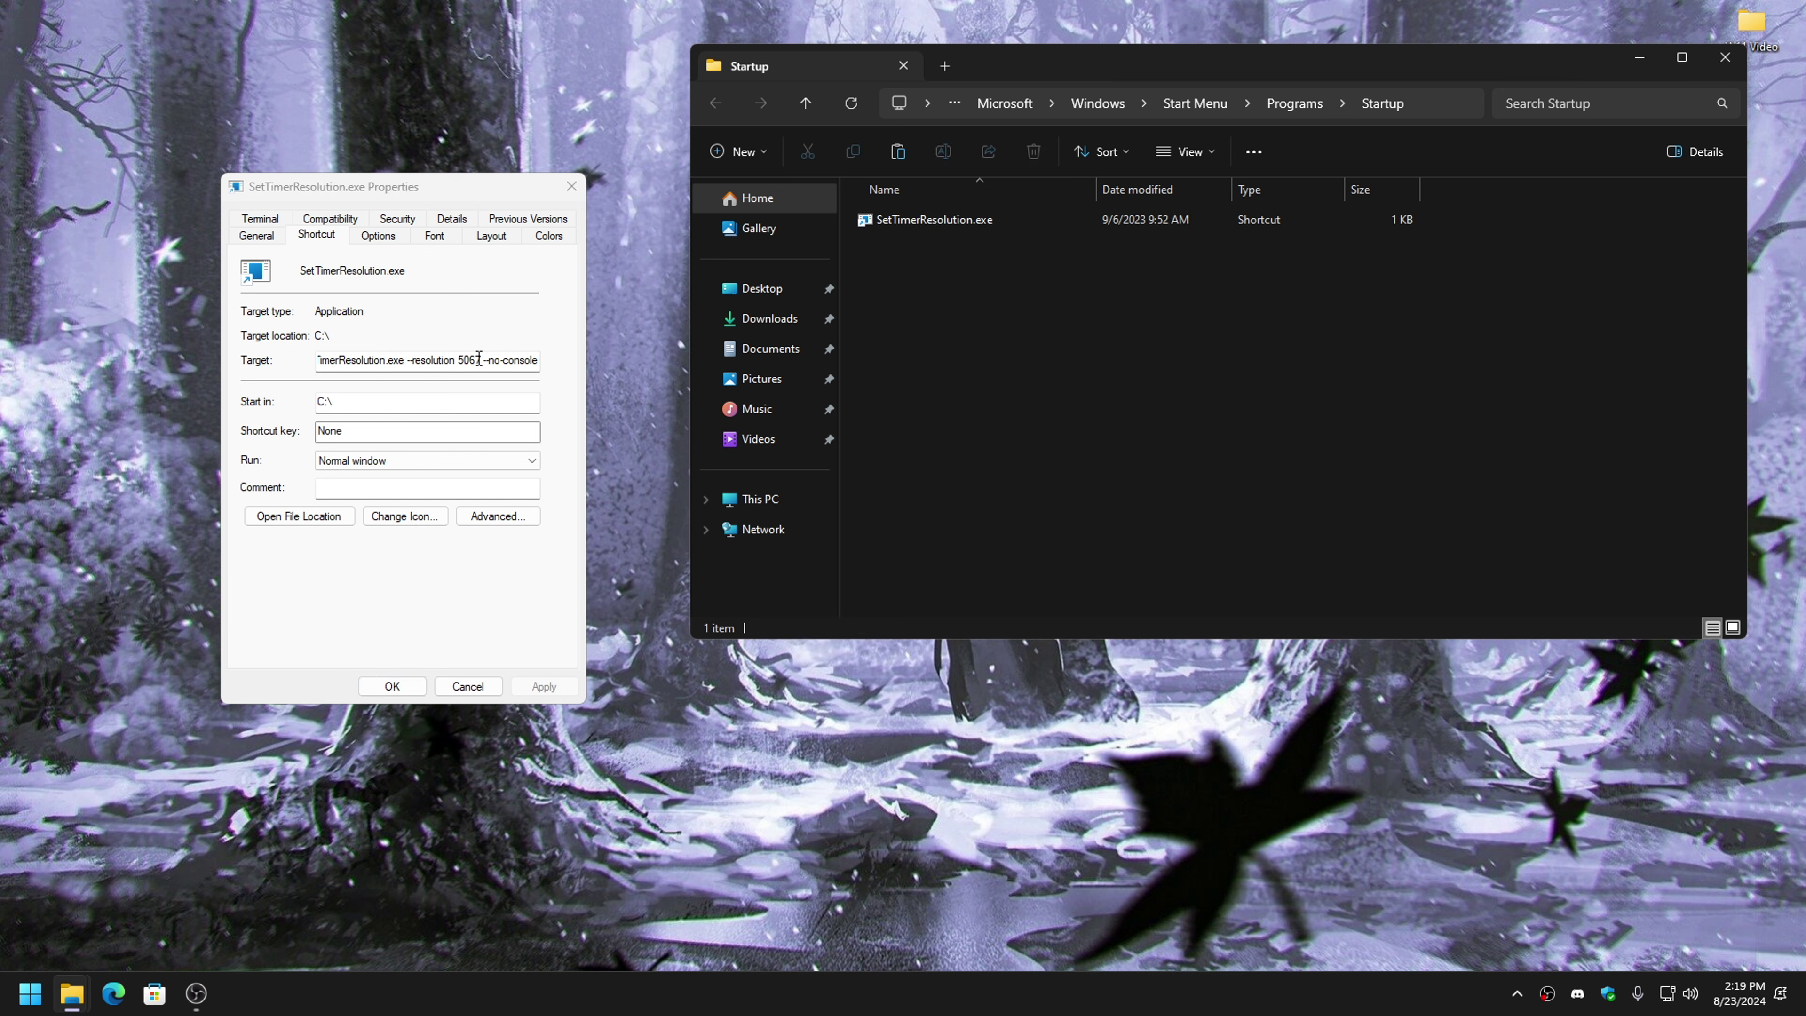
- Trim the Target to end with -resolution 5067 -no-console, apply it, and open W11 Video
drag(432, 206, 498, 150)
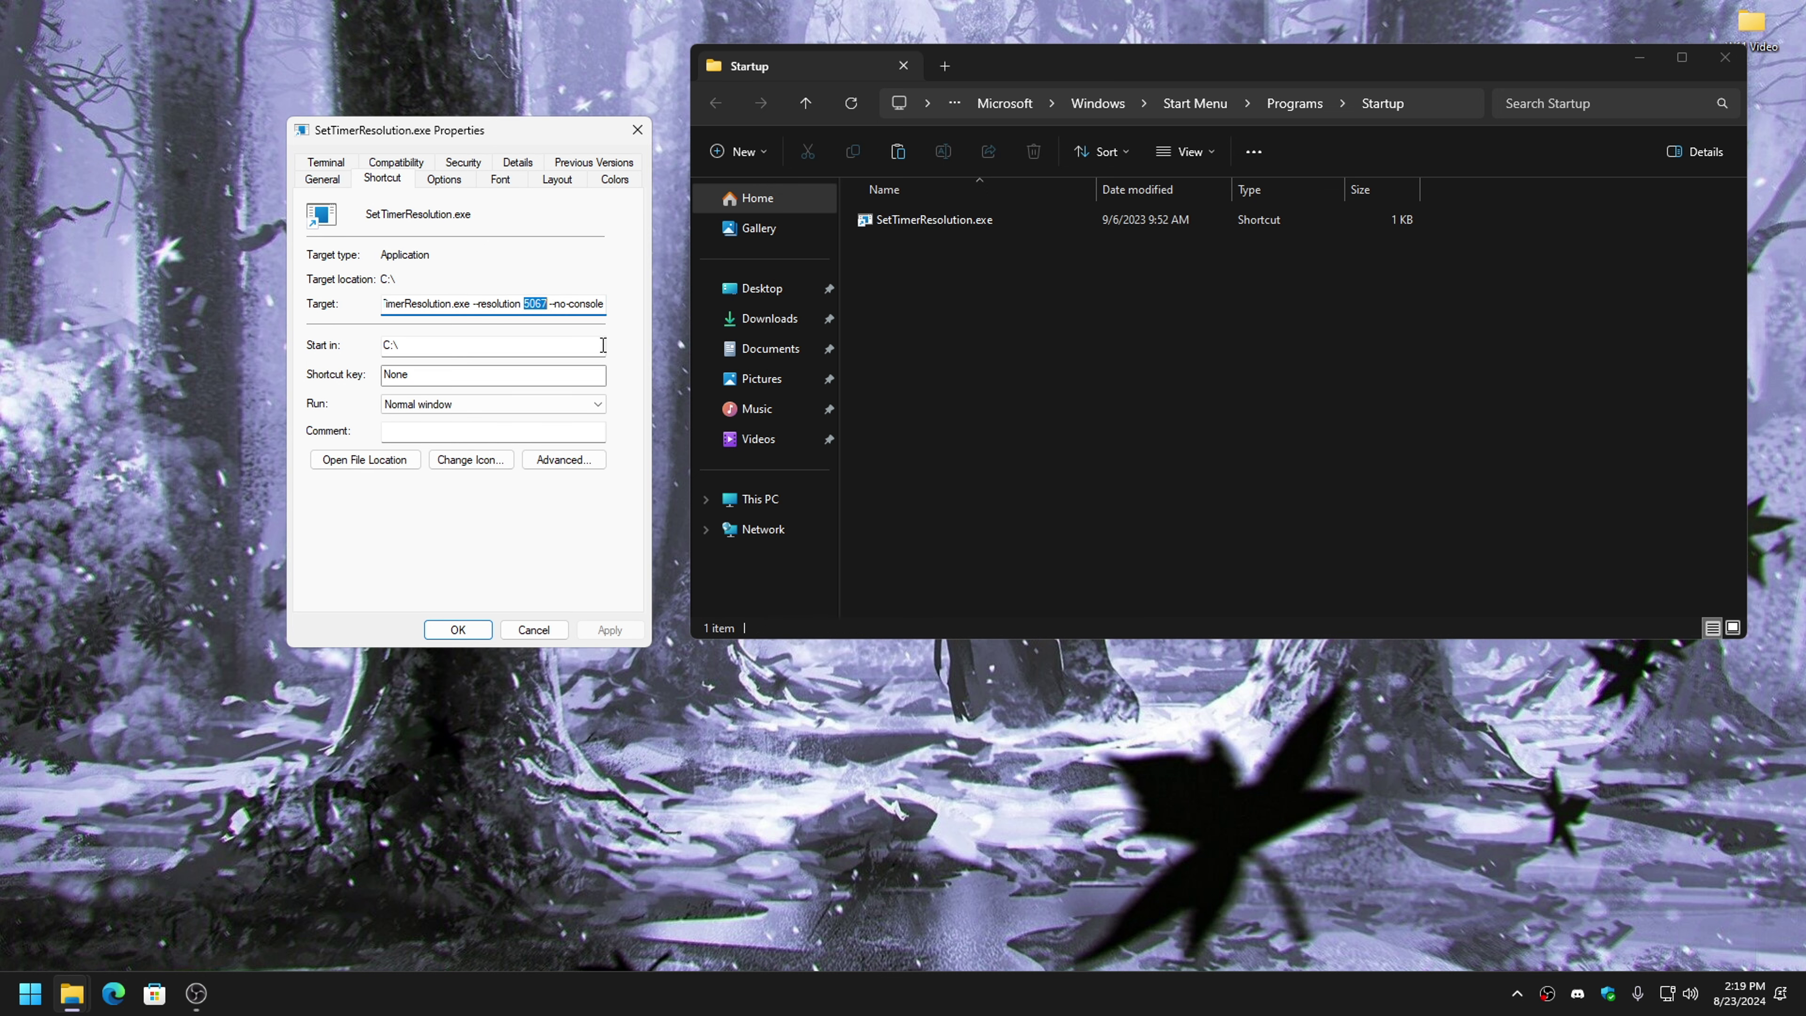
click(550, 308)
drag(539, 308, 551, 309)
key(BackSpace)
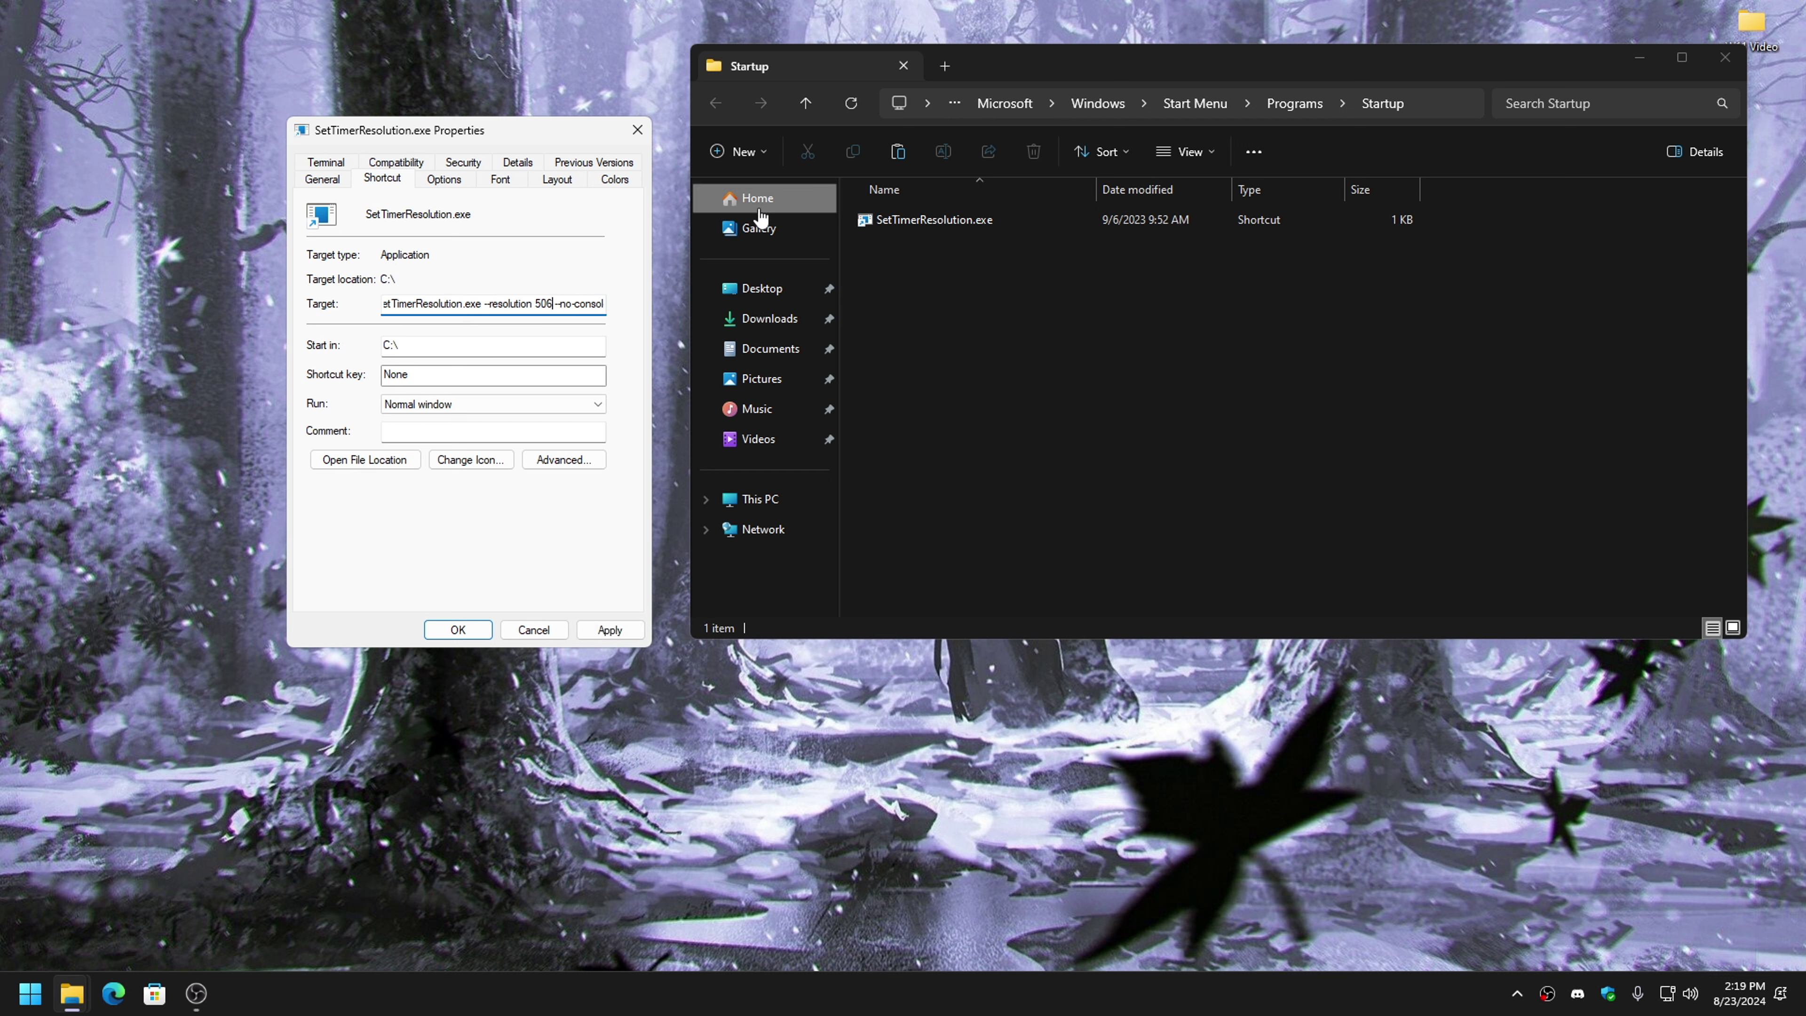
drag(484, 129, 519, 63)
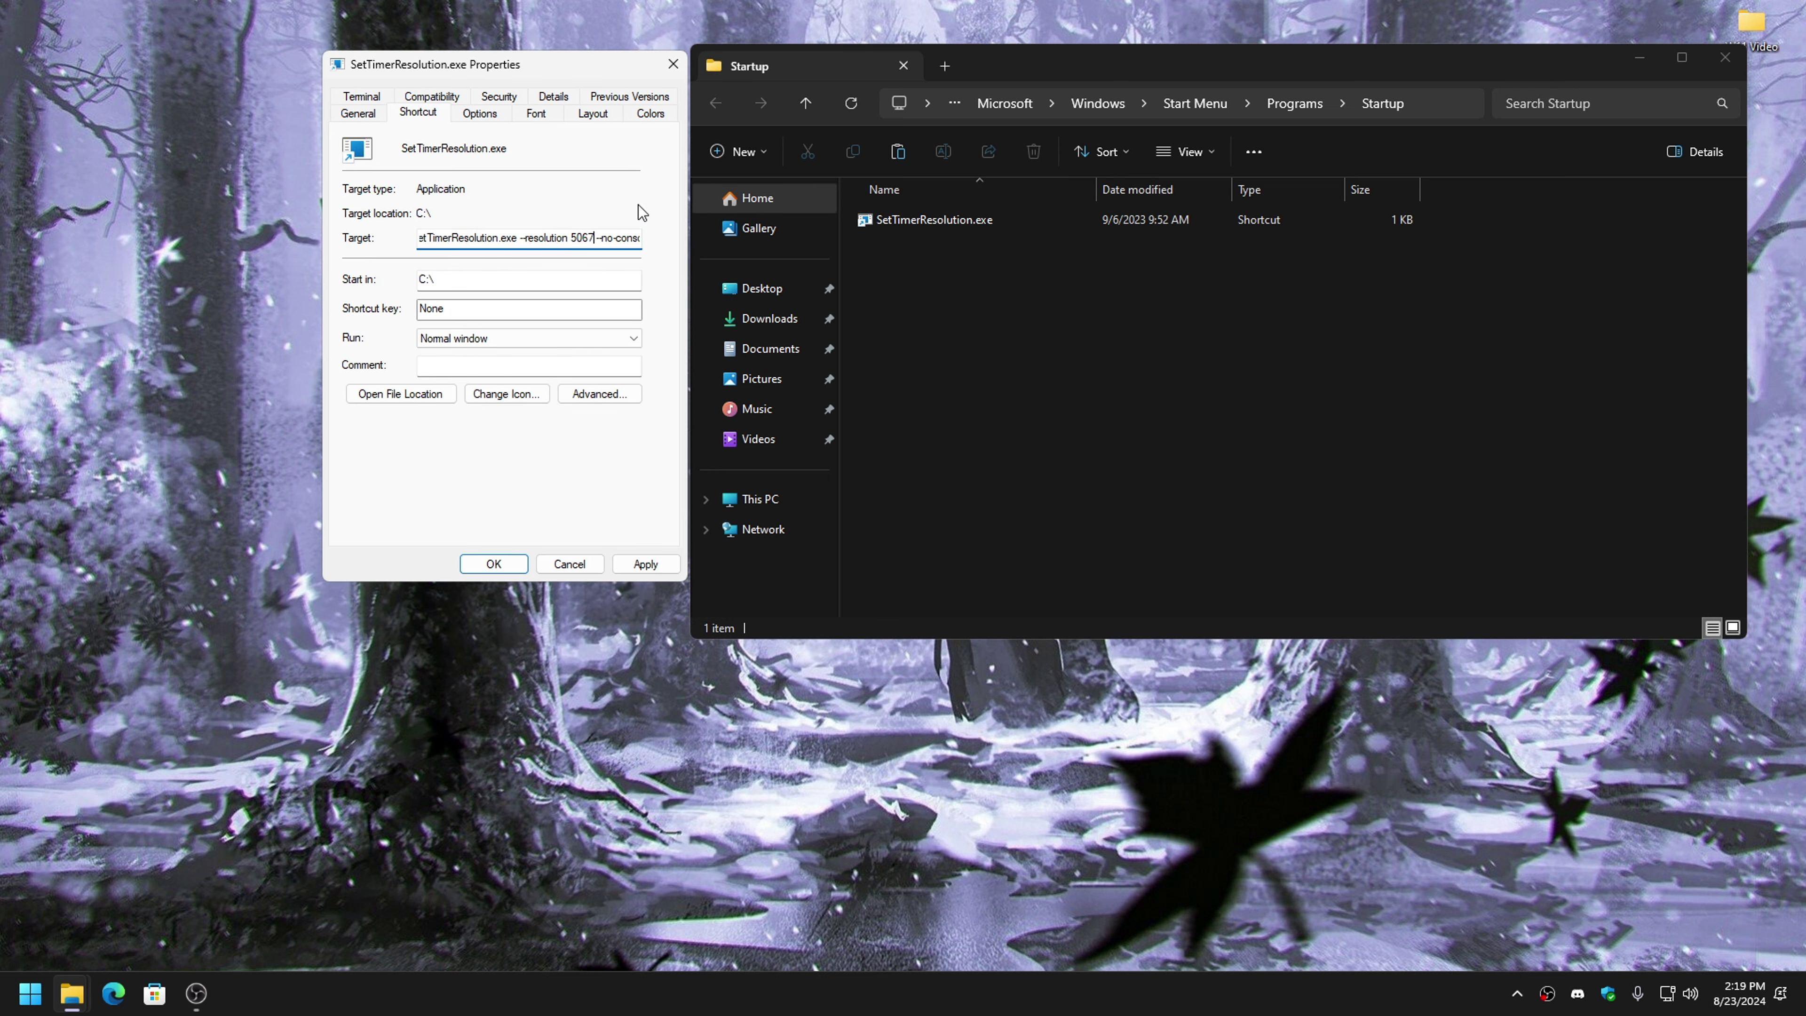
drag(544, 42, 468, 44)
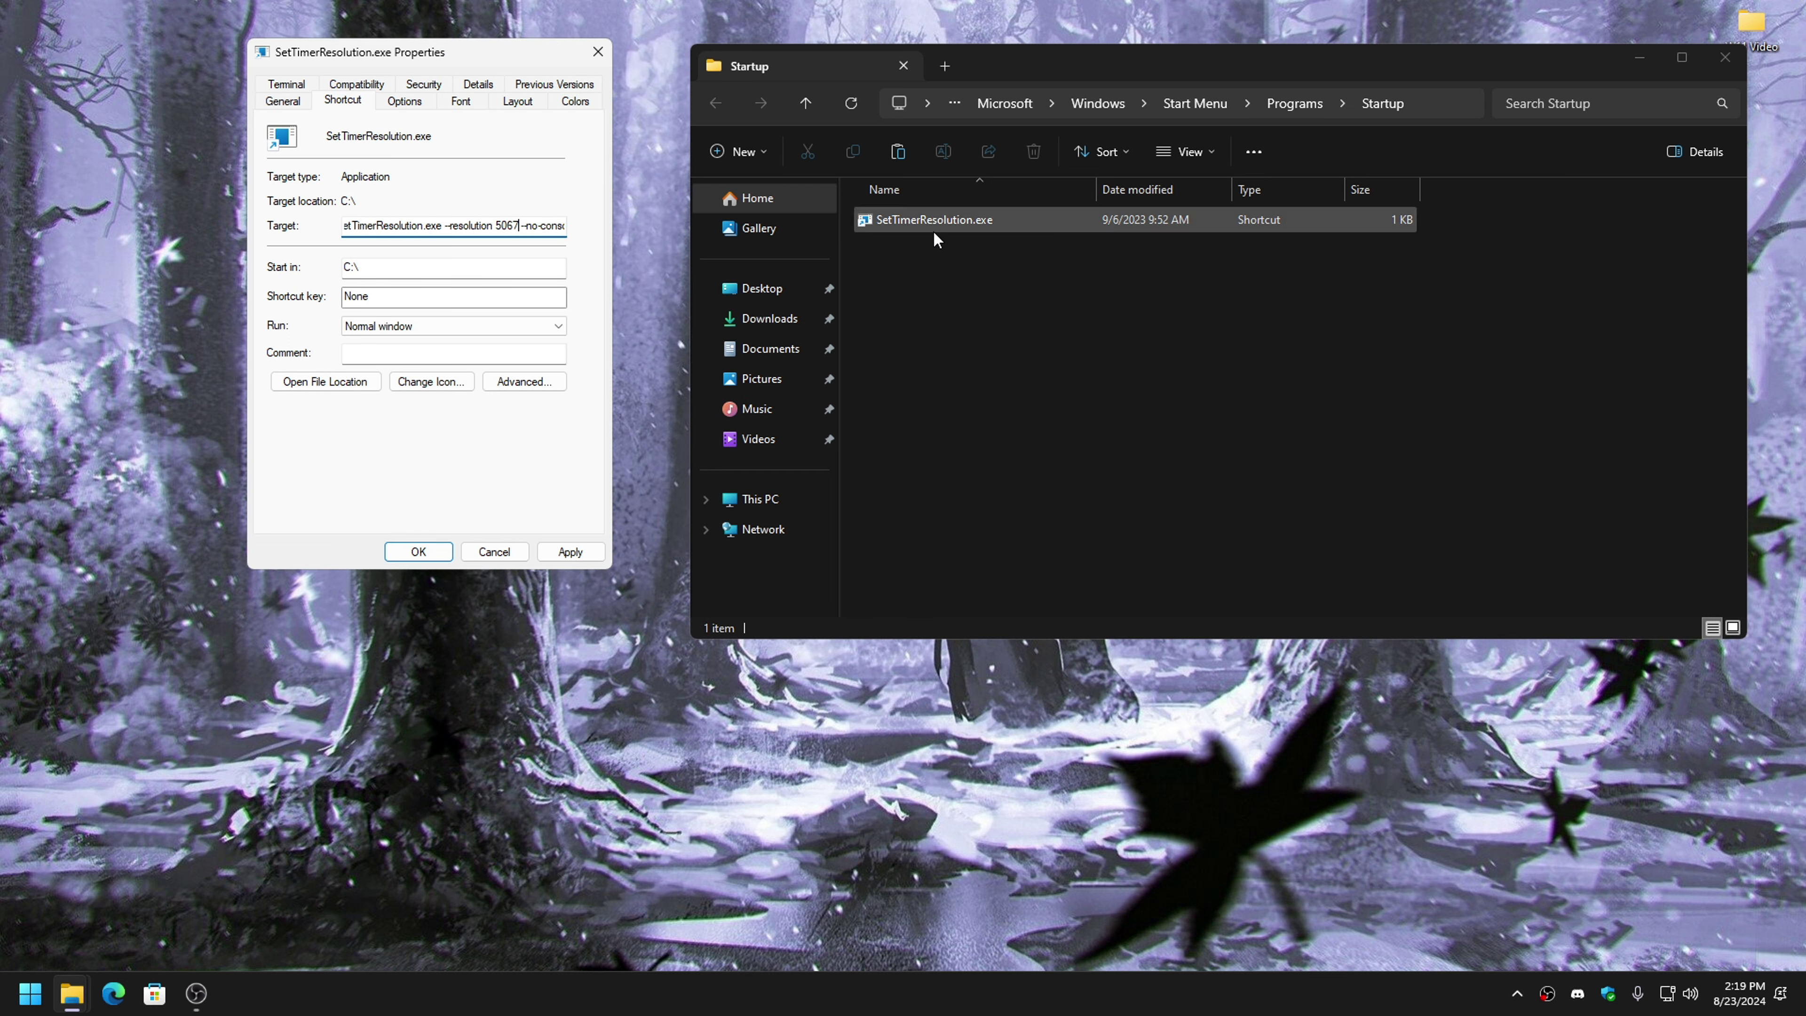
click(570, 552)
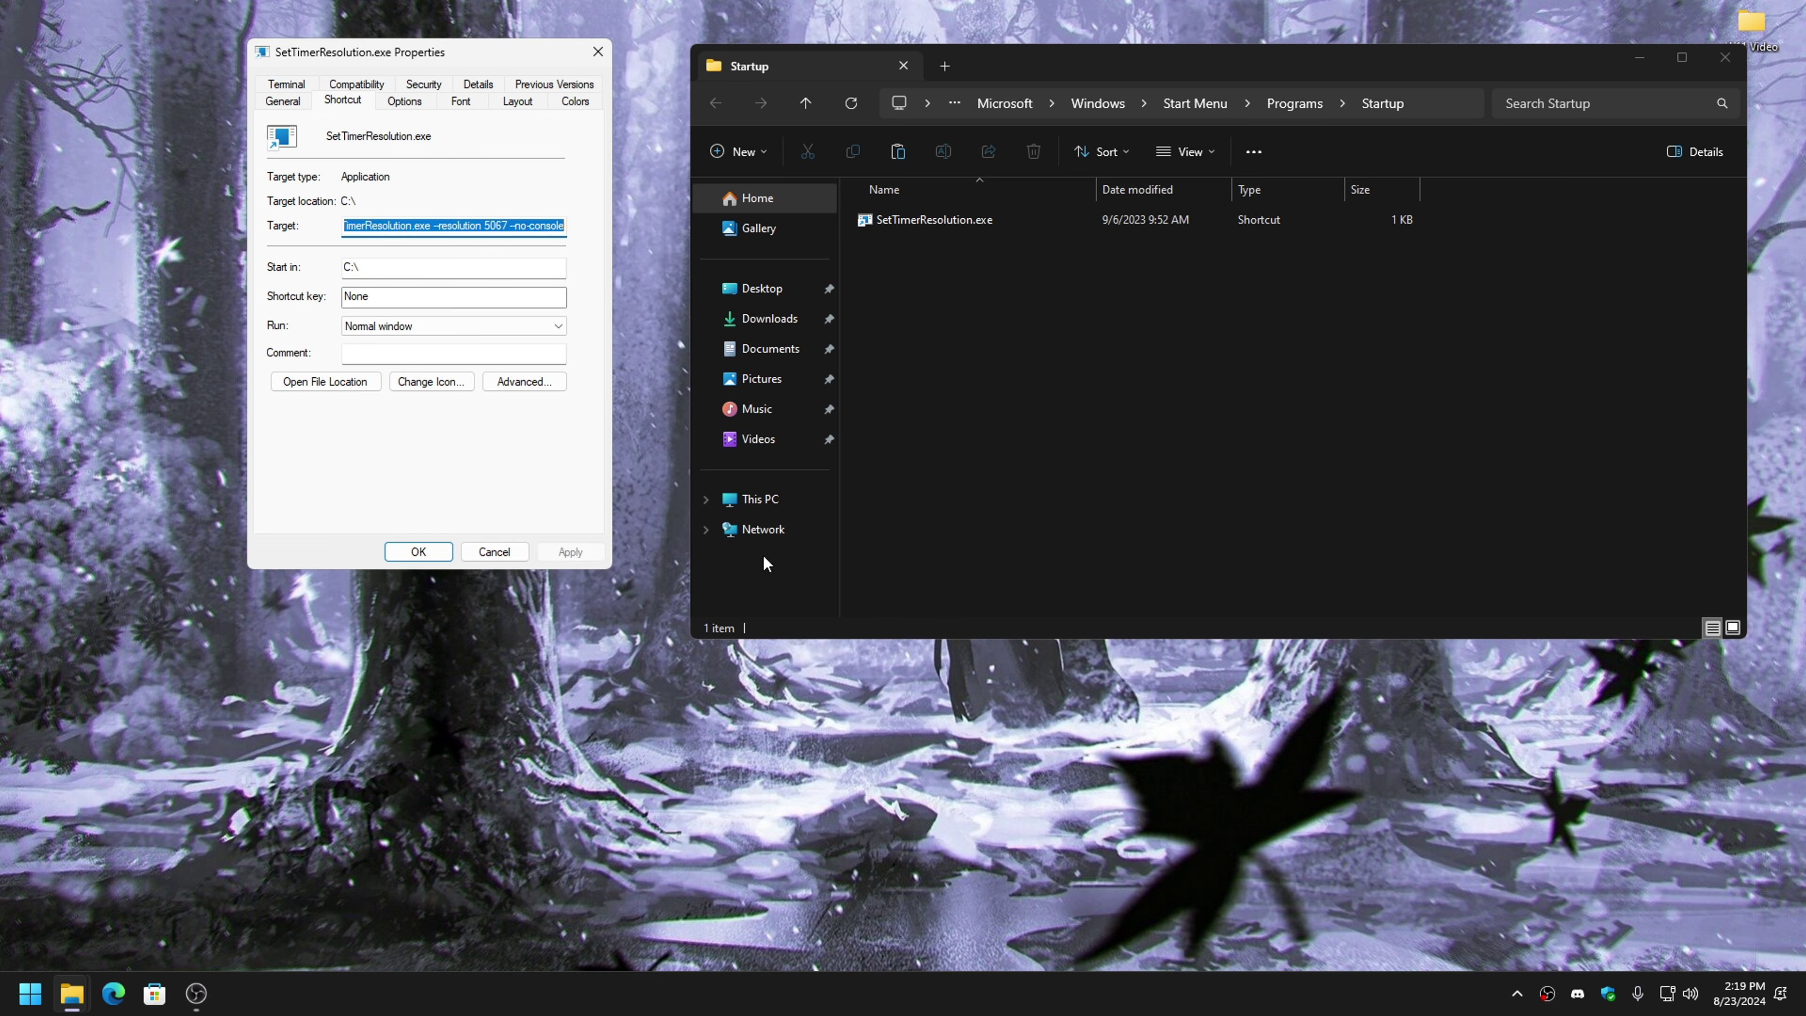
double_click(1750, 25)
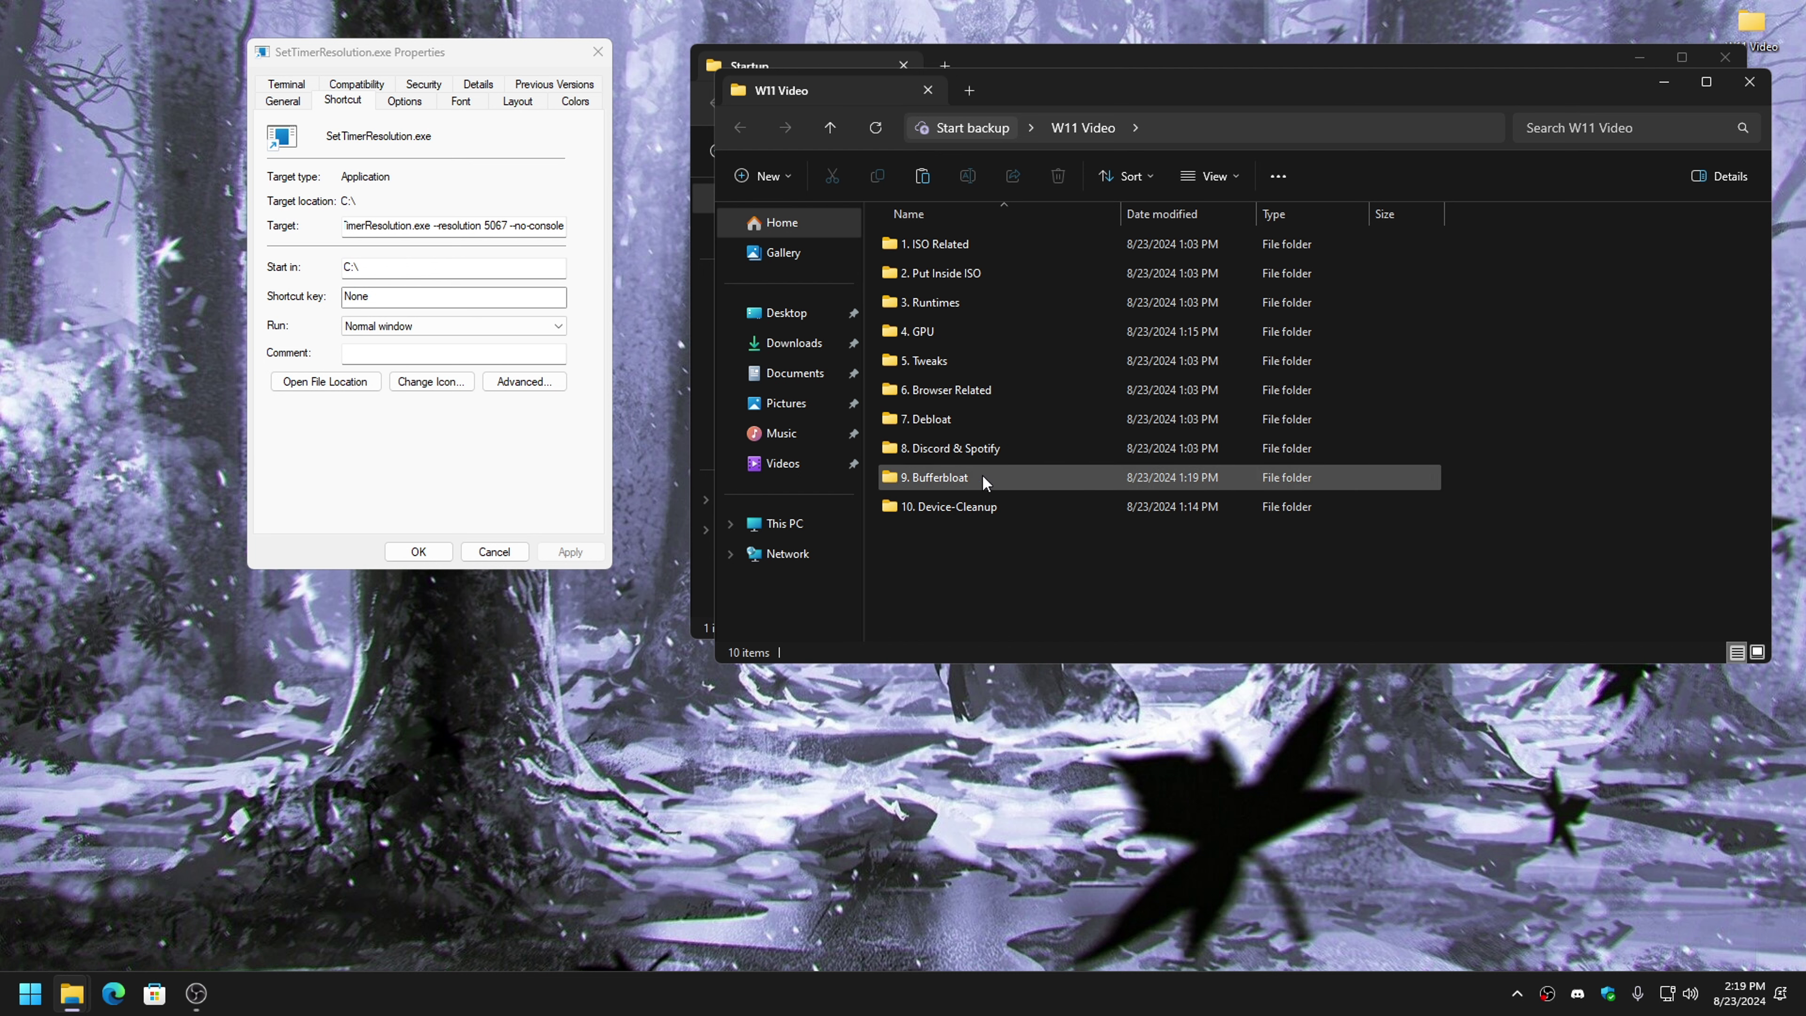
- Run MeasureSleep-50samples from 5. Tweaks > Timer-Resolution > Timer Tester
double_click(925, 369)
double_click(936, 302)
double_click(946, 243)
double_click(933, 279)
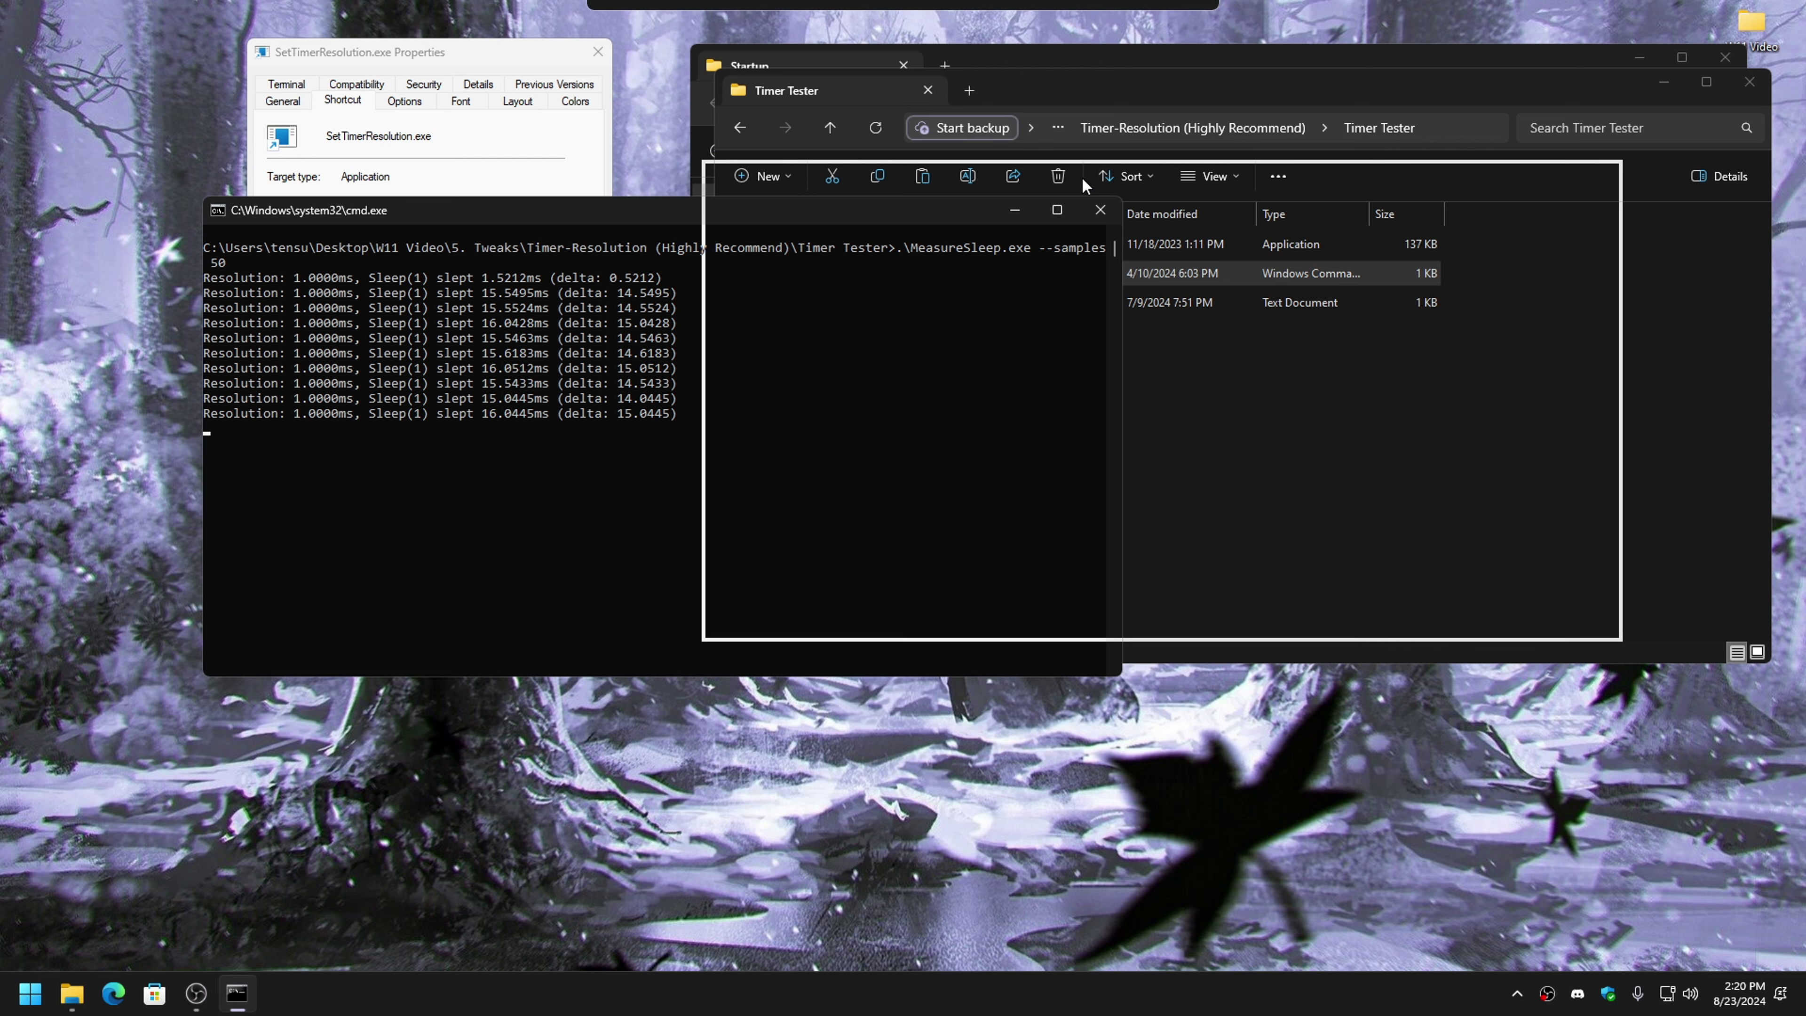
- Review the measurement output and highlight the 14.7872 ms average sleep time
drag(969, 241, 1037, 245)
right_click(1014, 295)
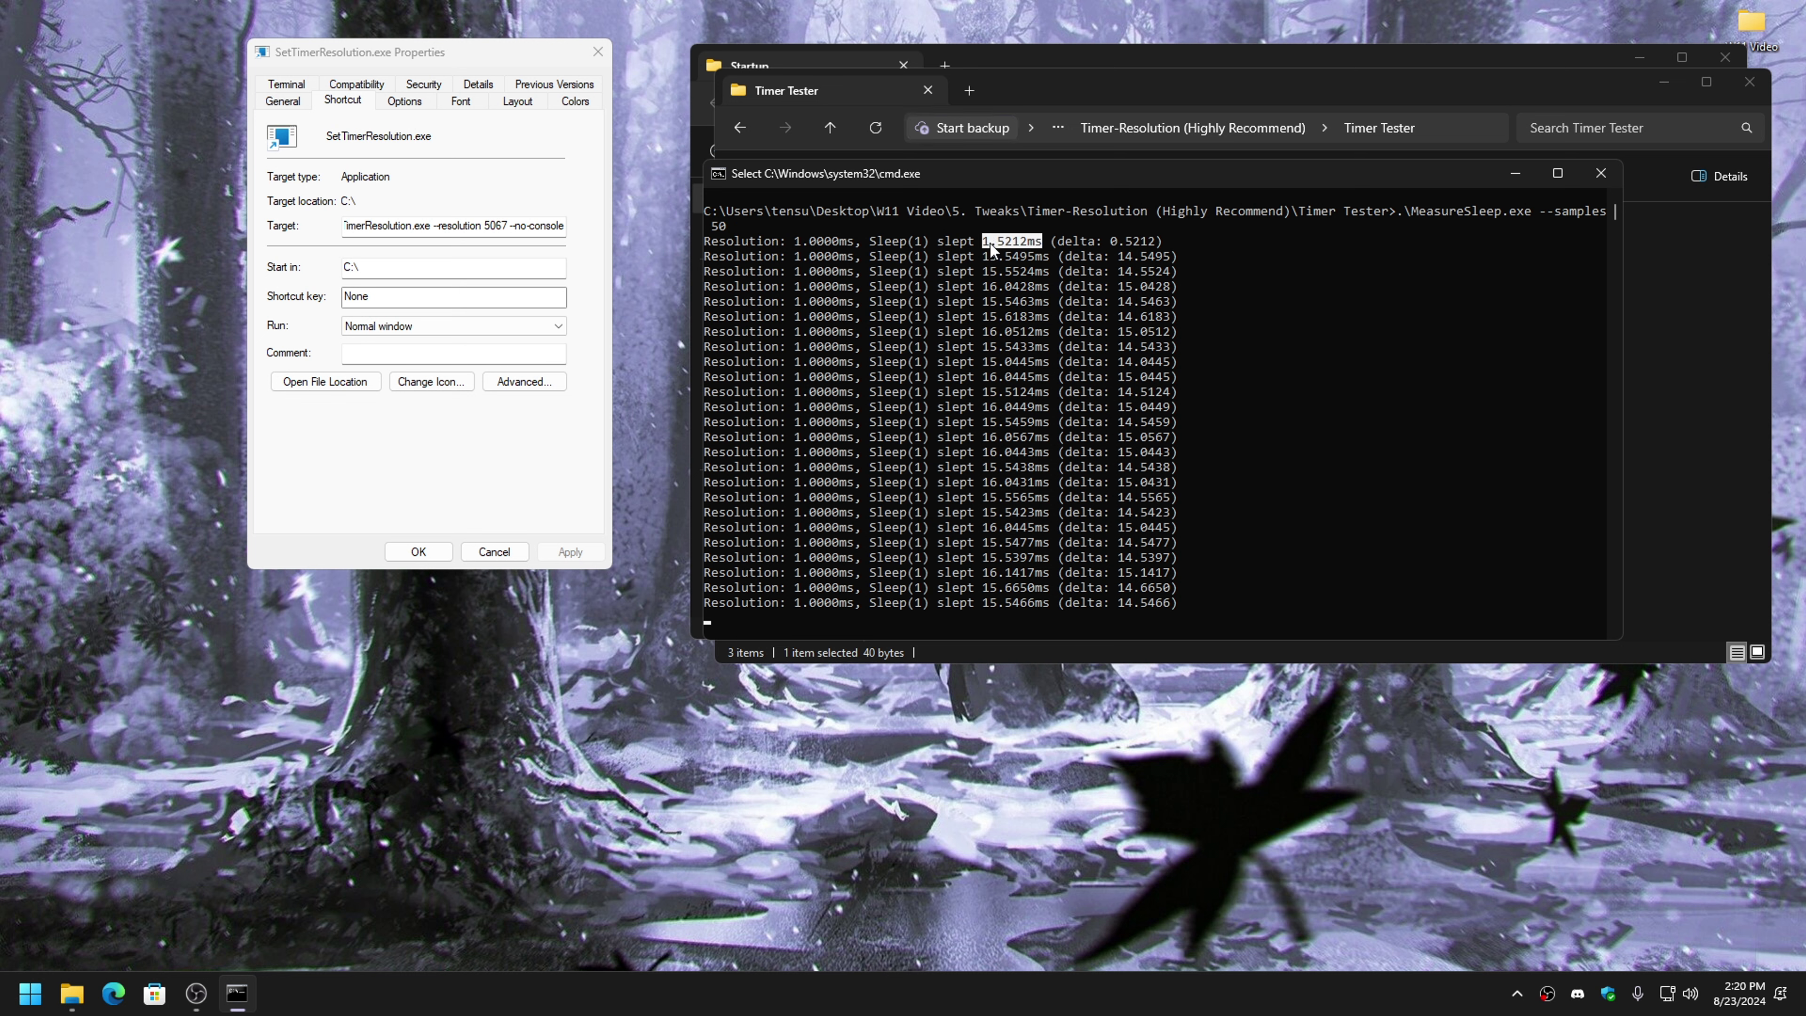
drag(988, 243, 1068, 599)
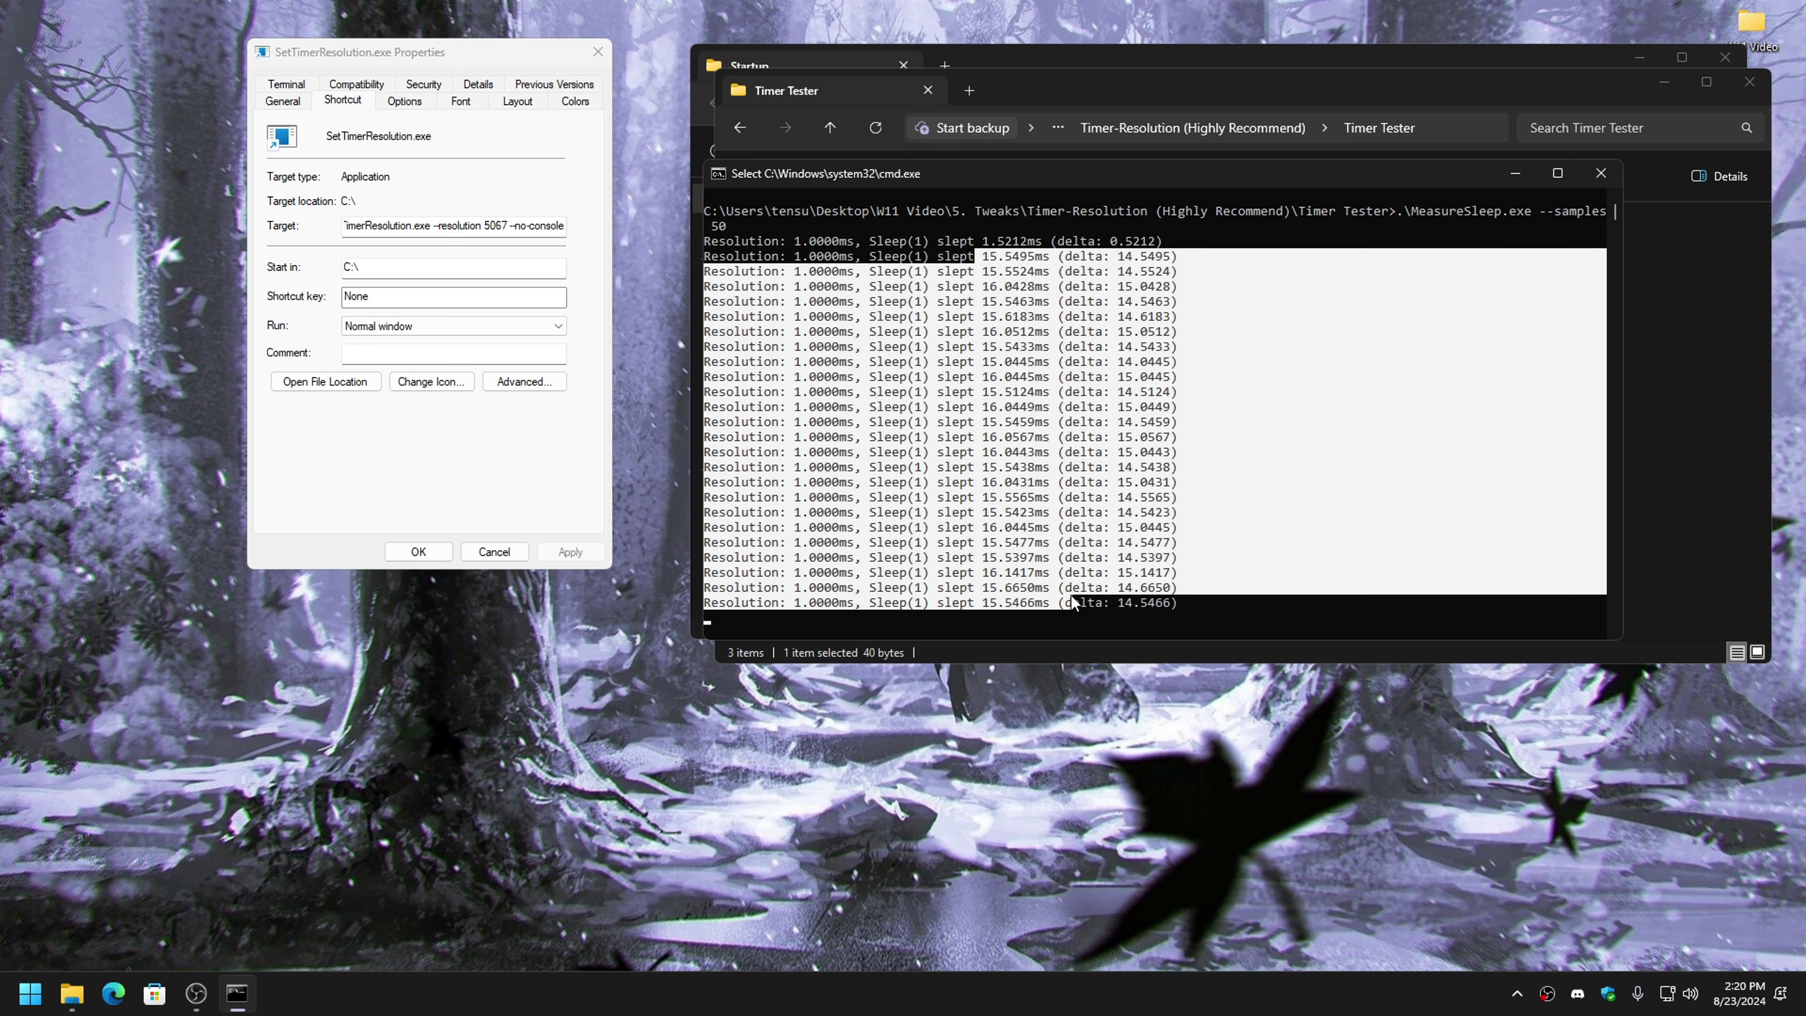
right_click(1068, 599)
scroll(1192, 347, down, 5)
right_click(1192, 347)
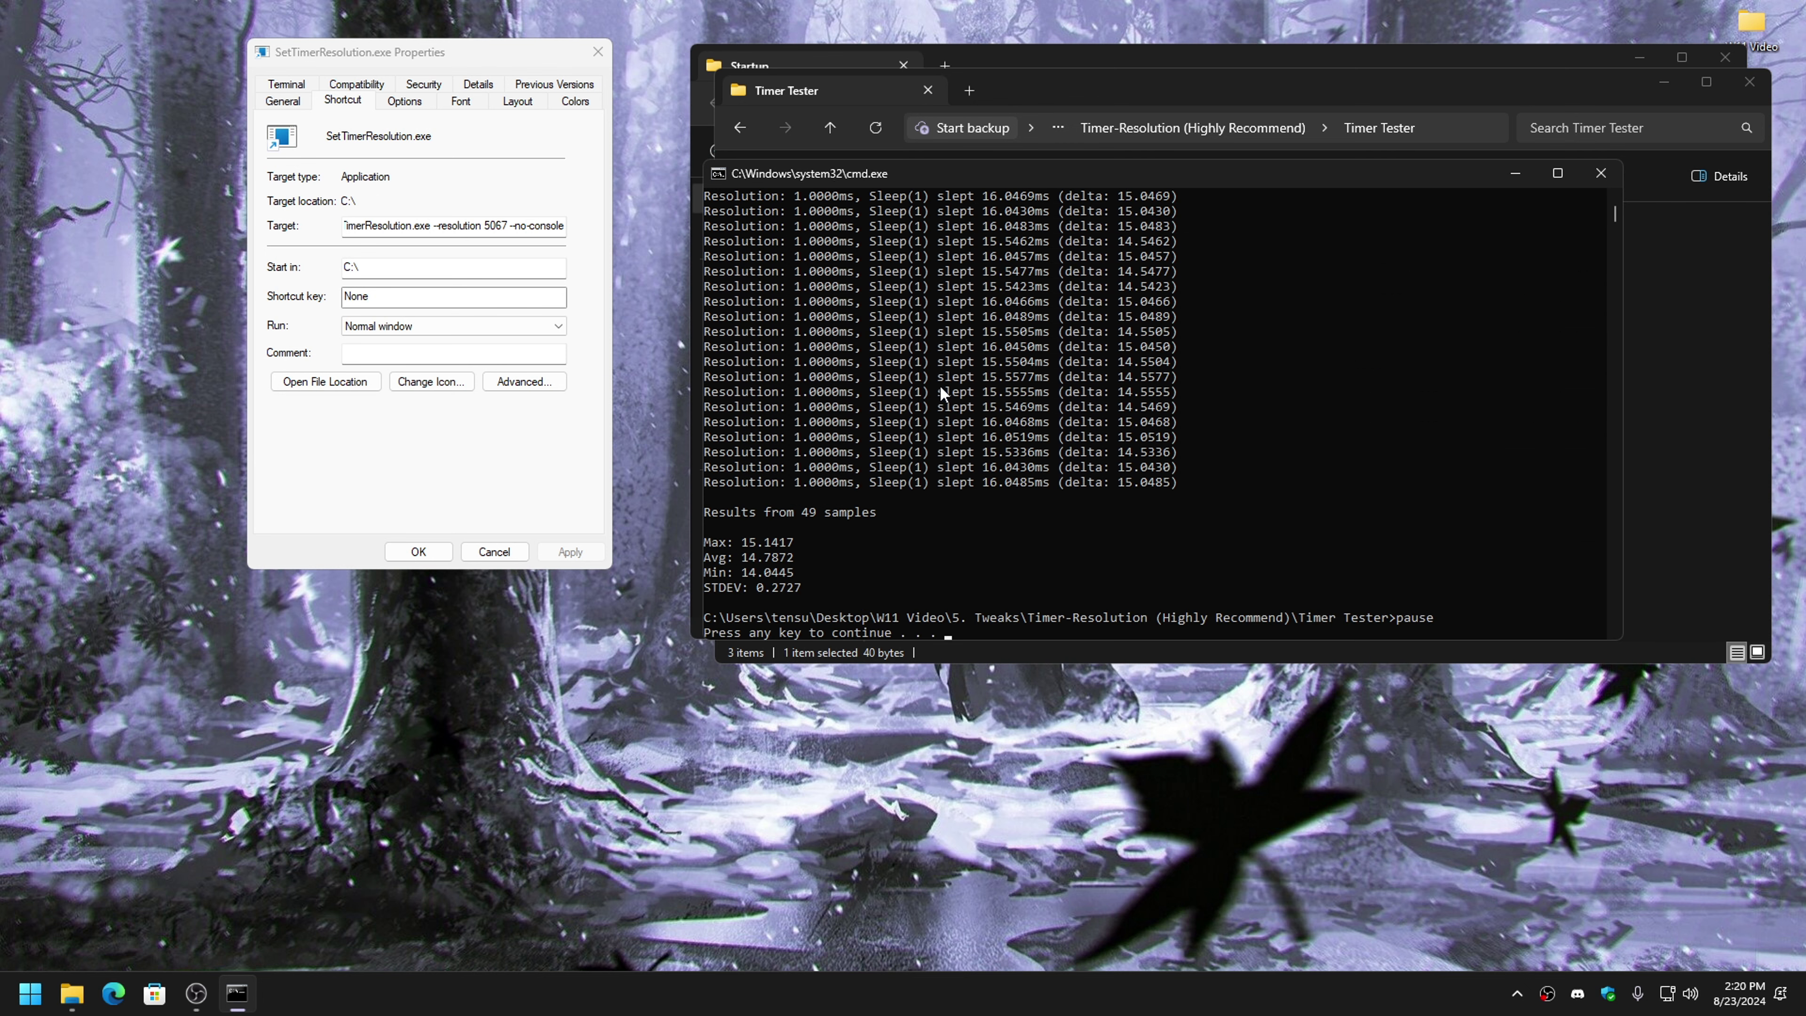
drag(808, 587, 747, 567)
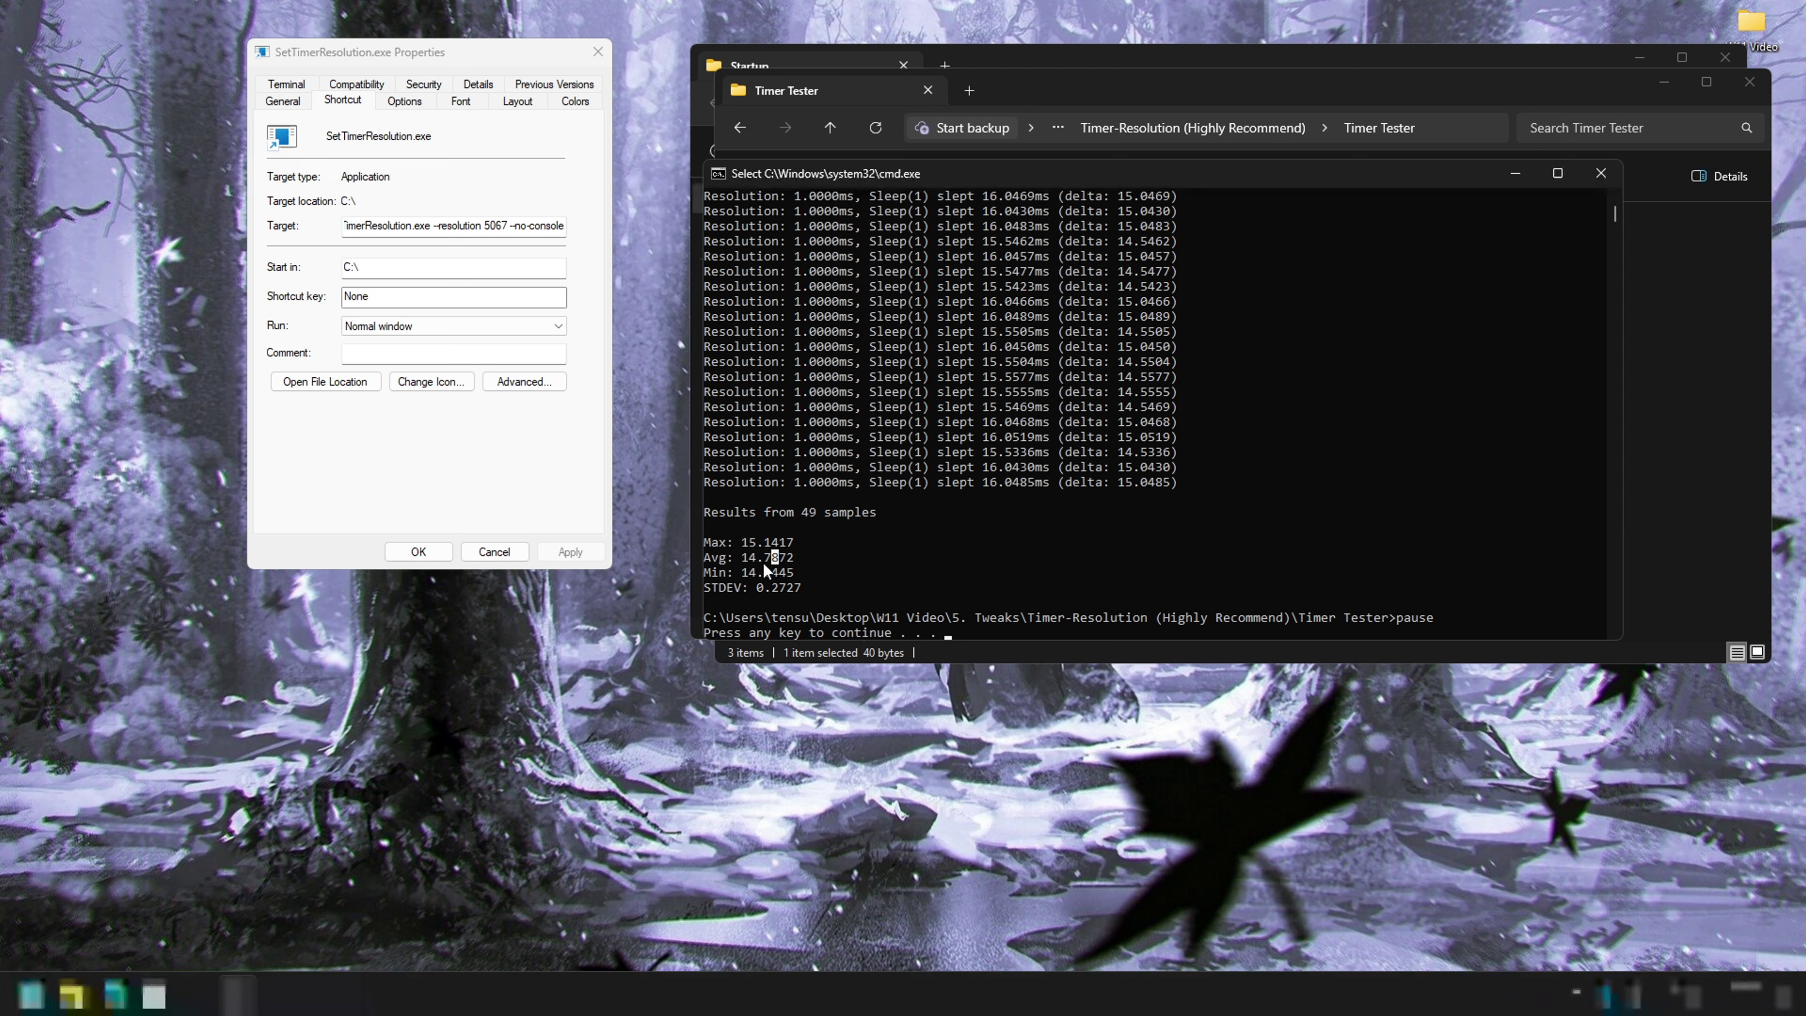
- Compare the average with the shortcut's -resolution 5067 value, then close the console
click(489, 227)
double_click(506, 226)
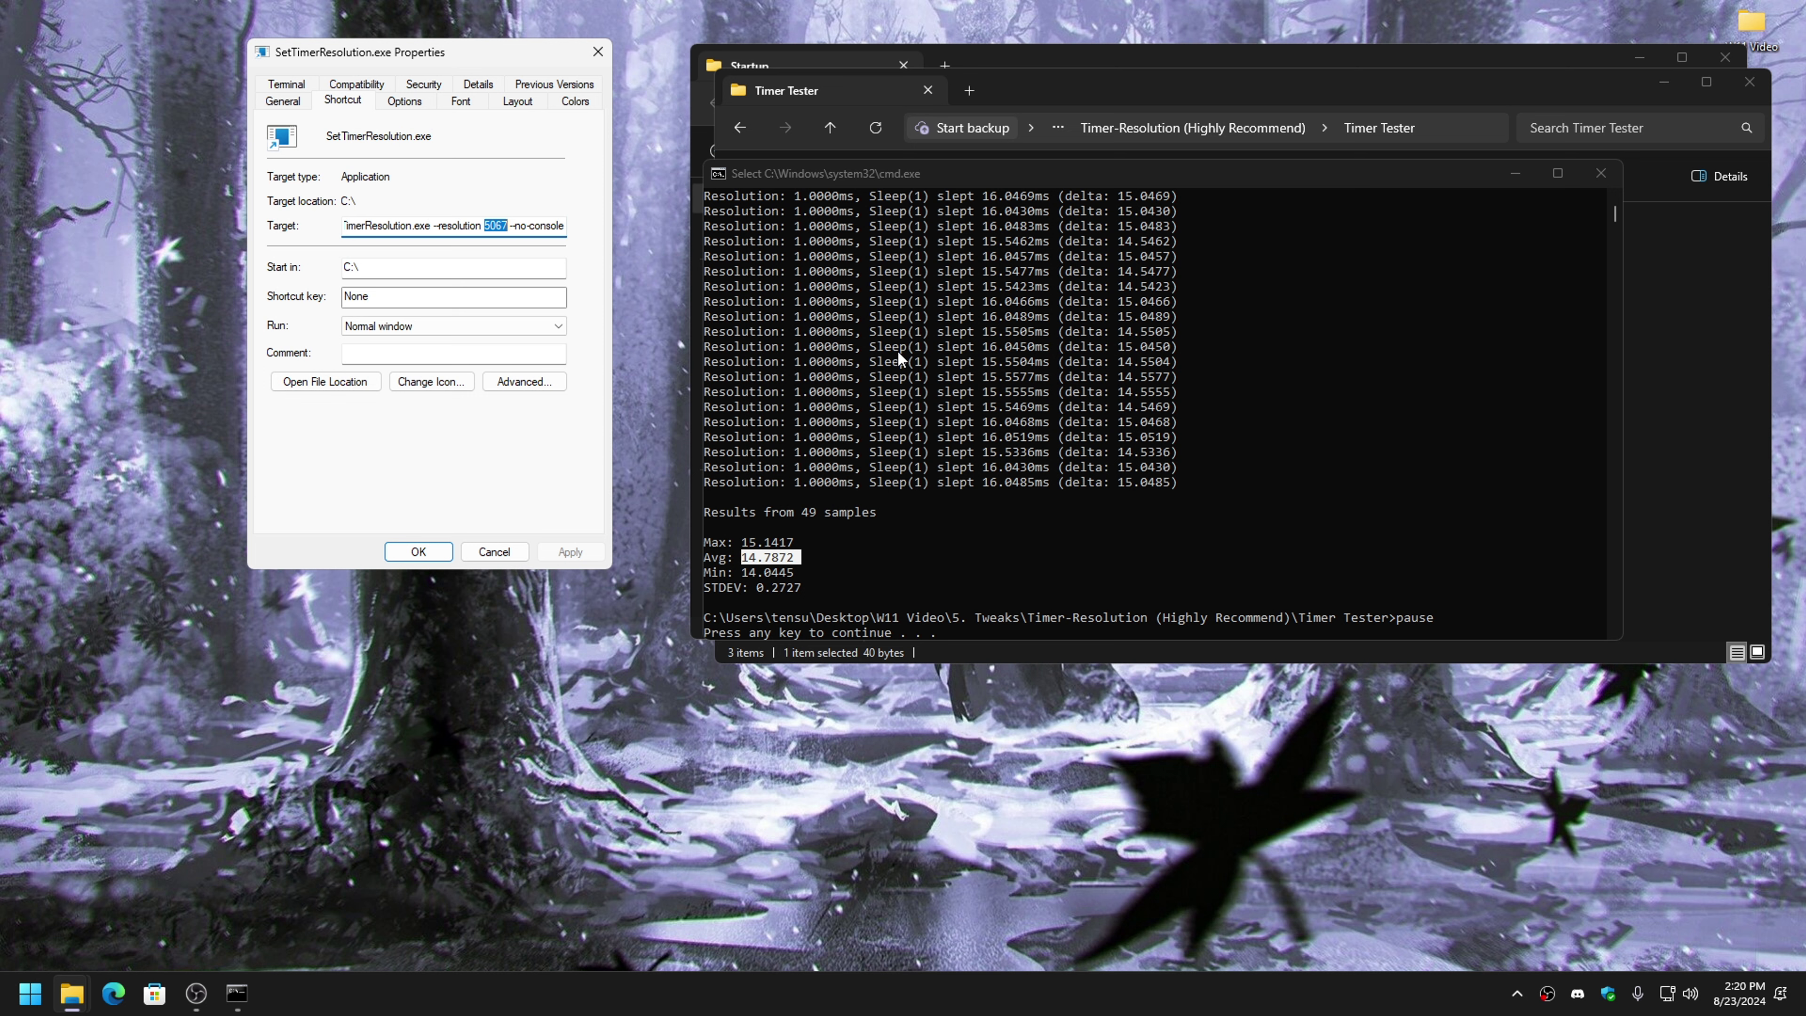
click(506, 227)
click(803, 584)
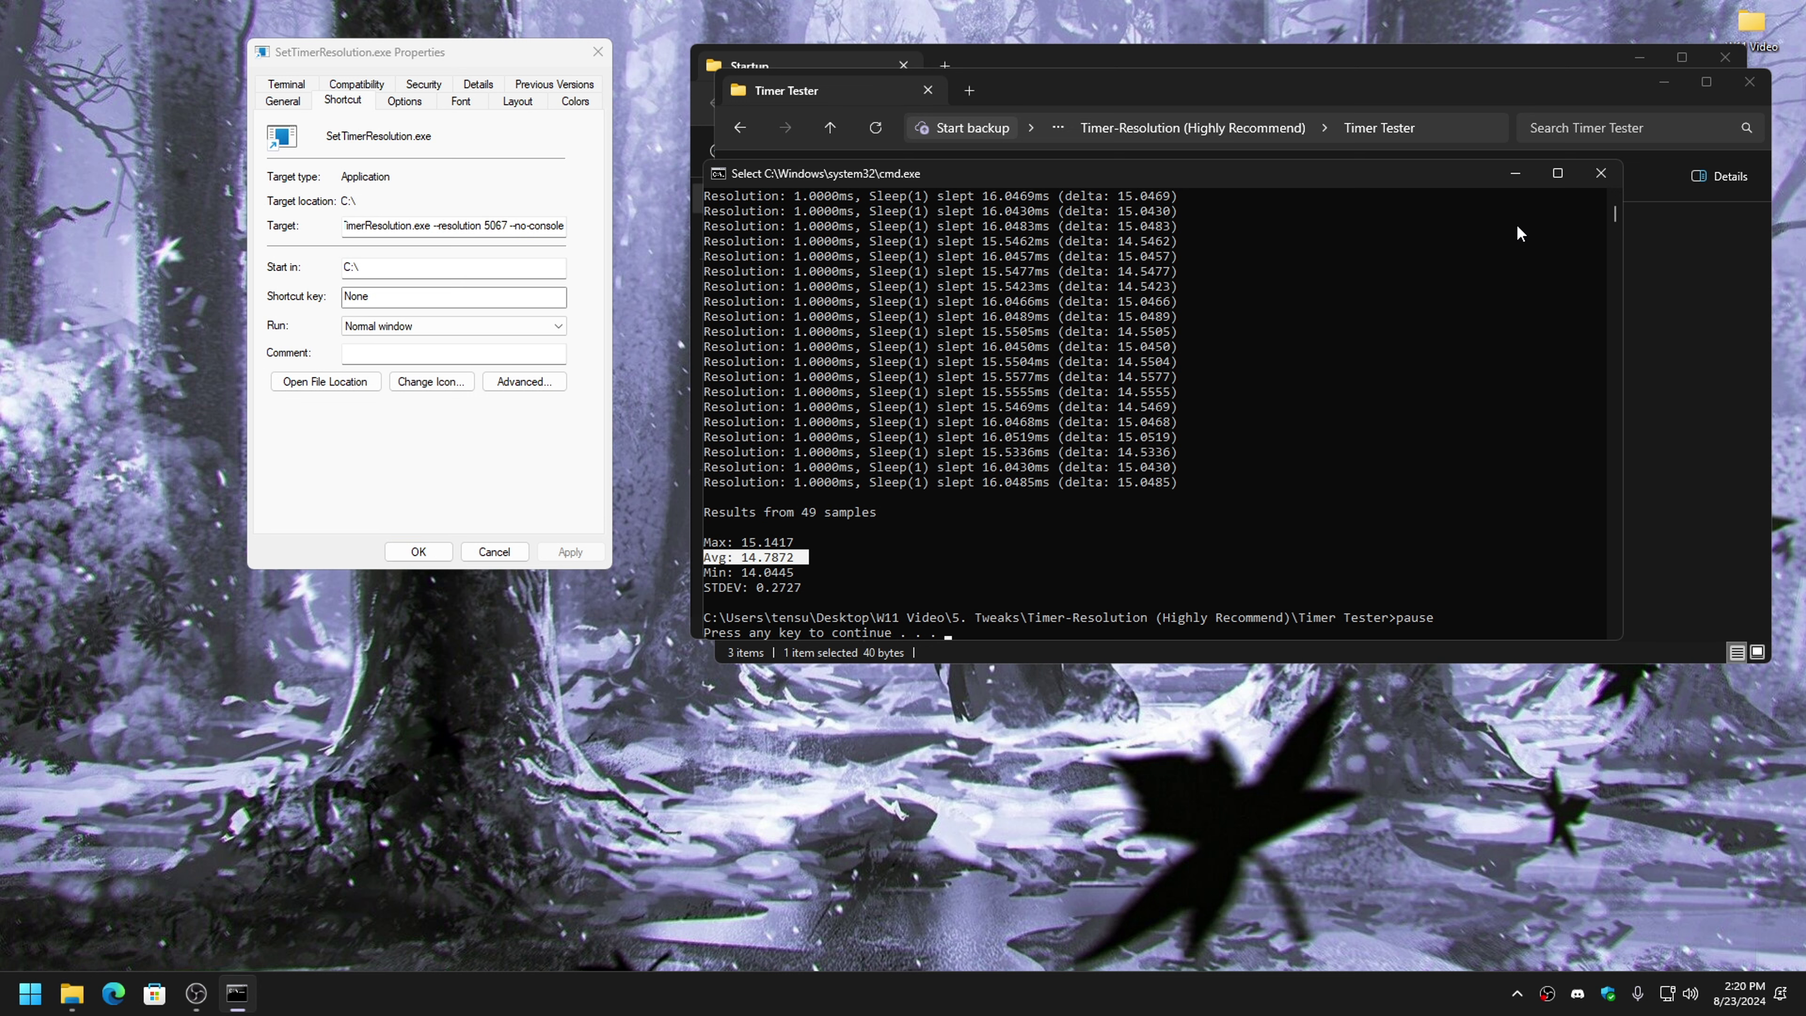
drag(1502, 173, 1468, 255)
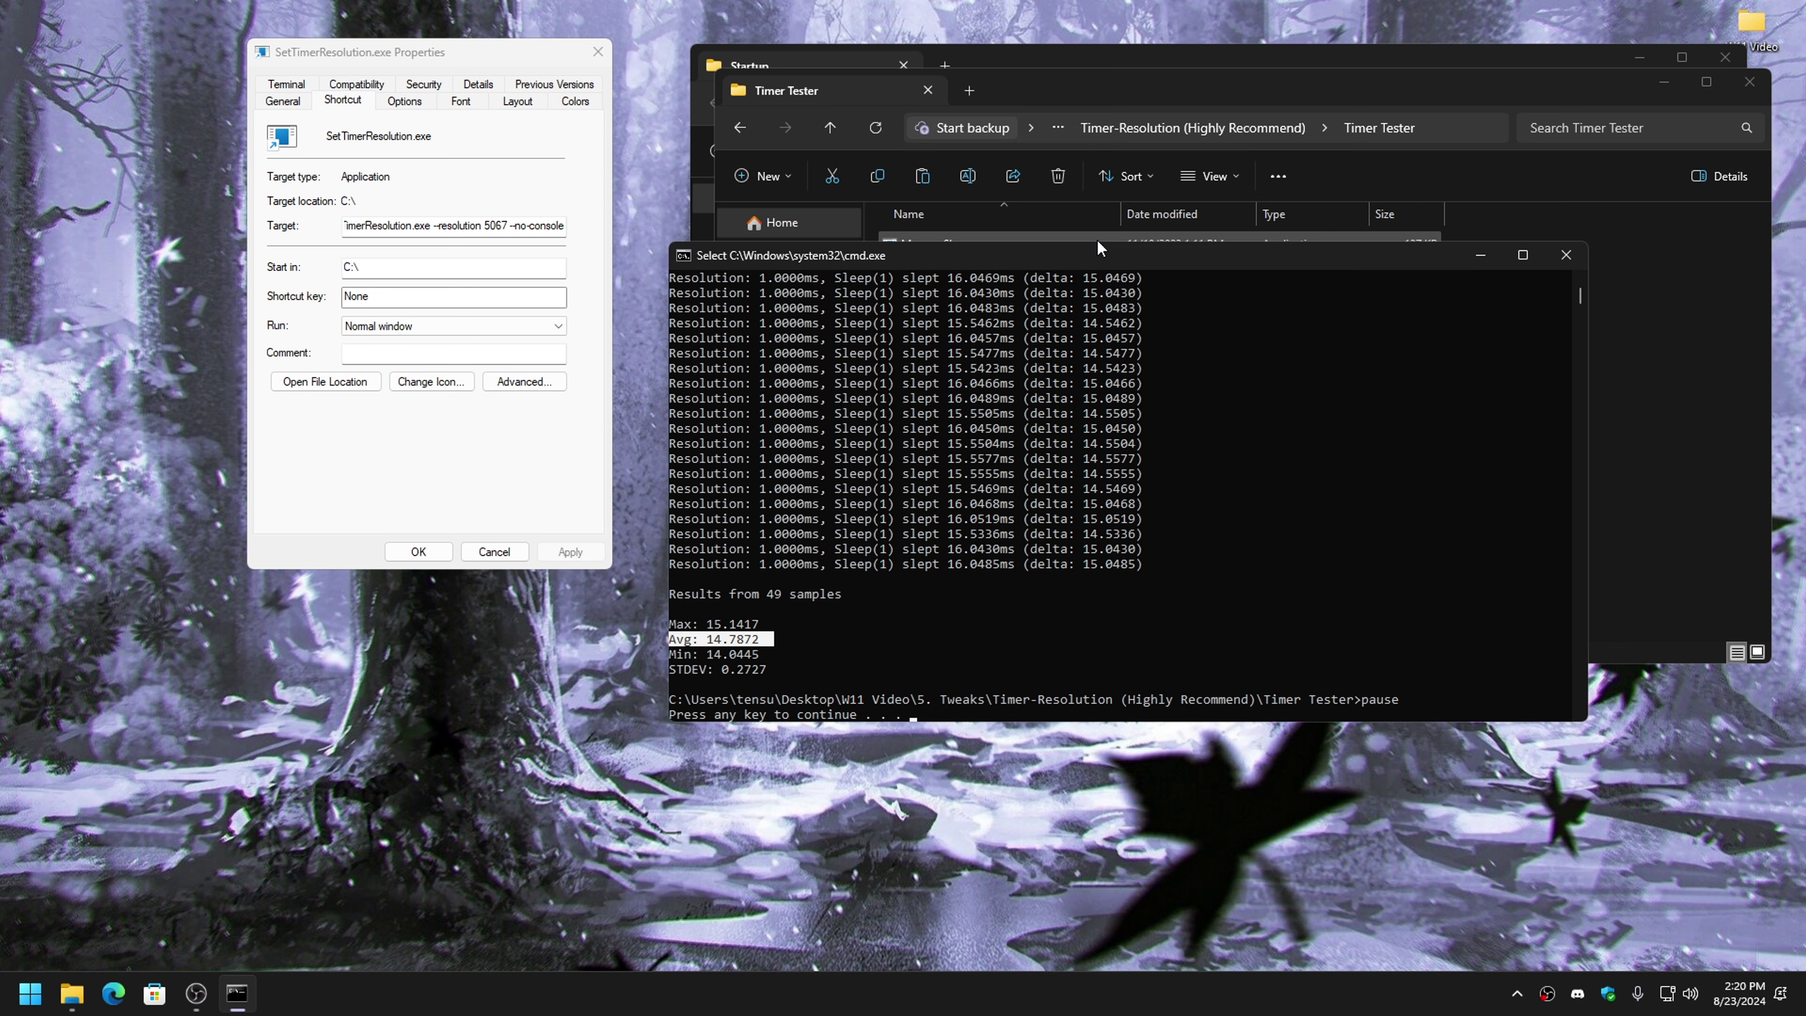
drag(881, 265, 984, 343)
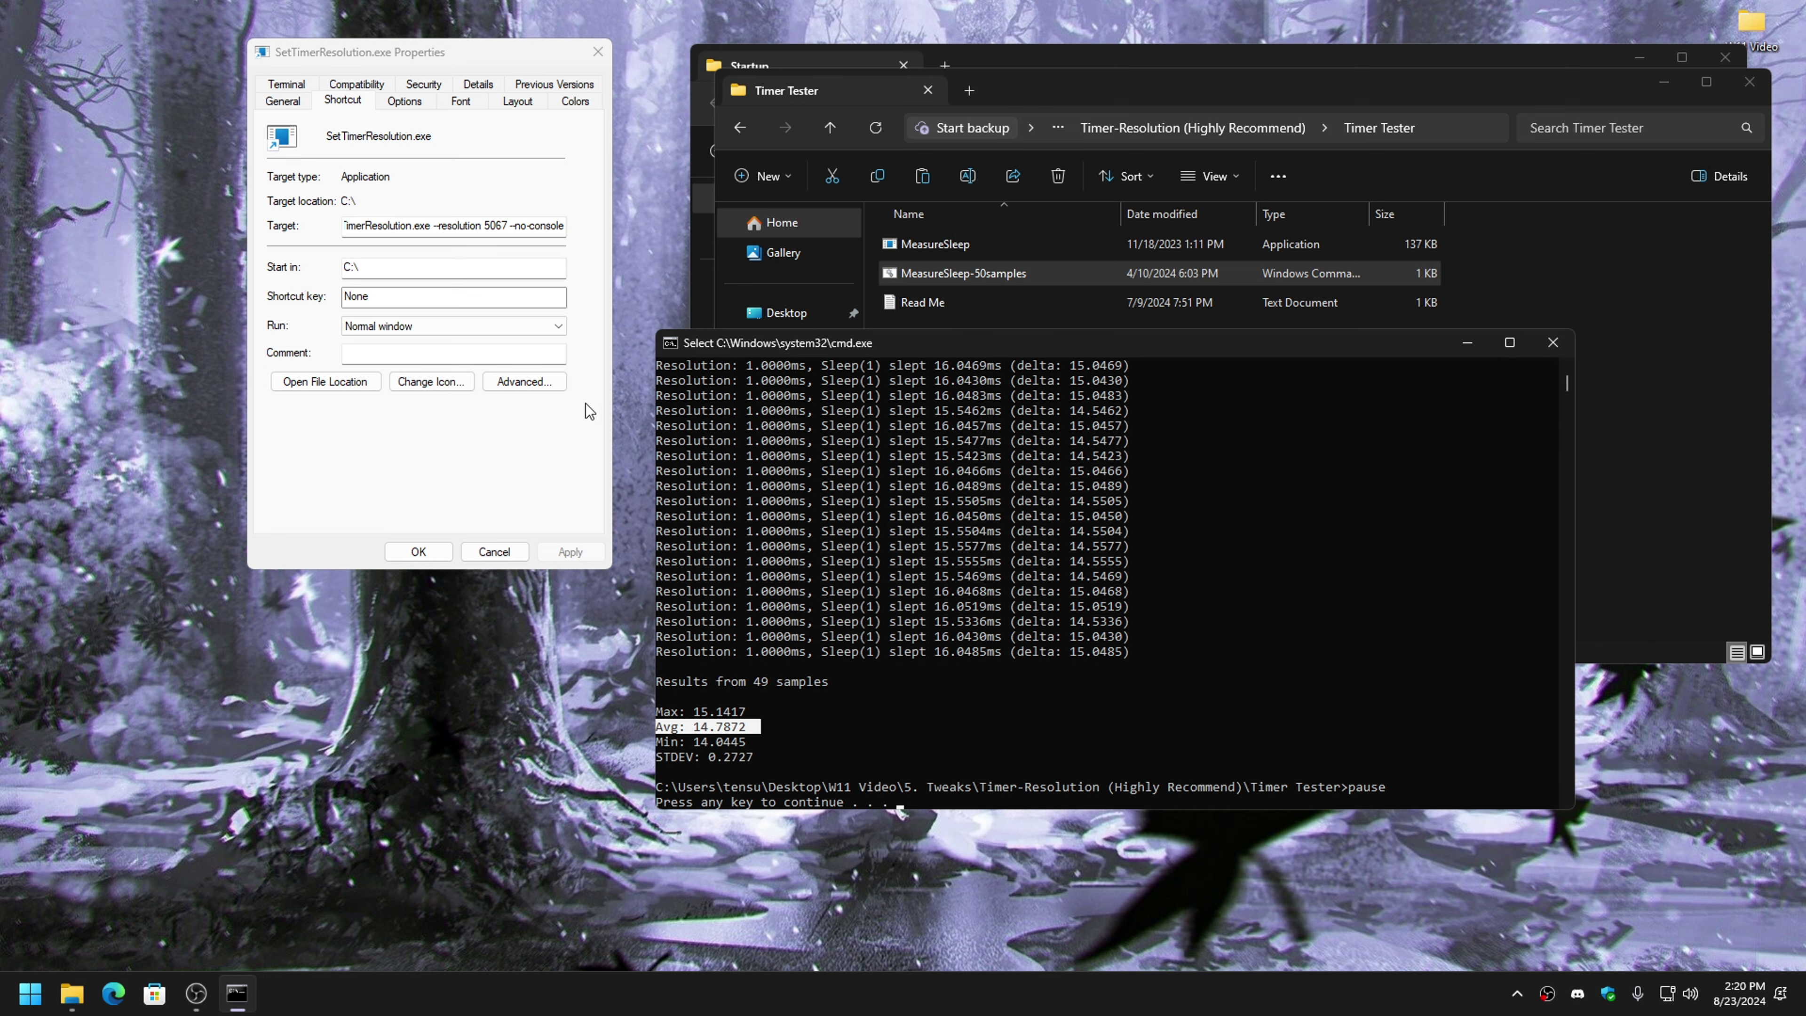
drag(509, 225, 483, 223)
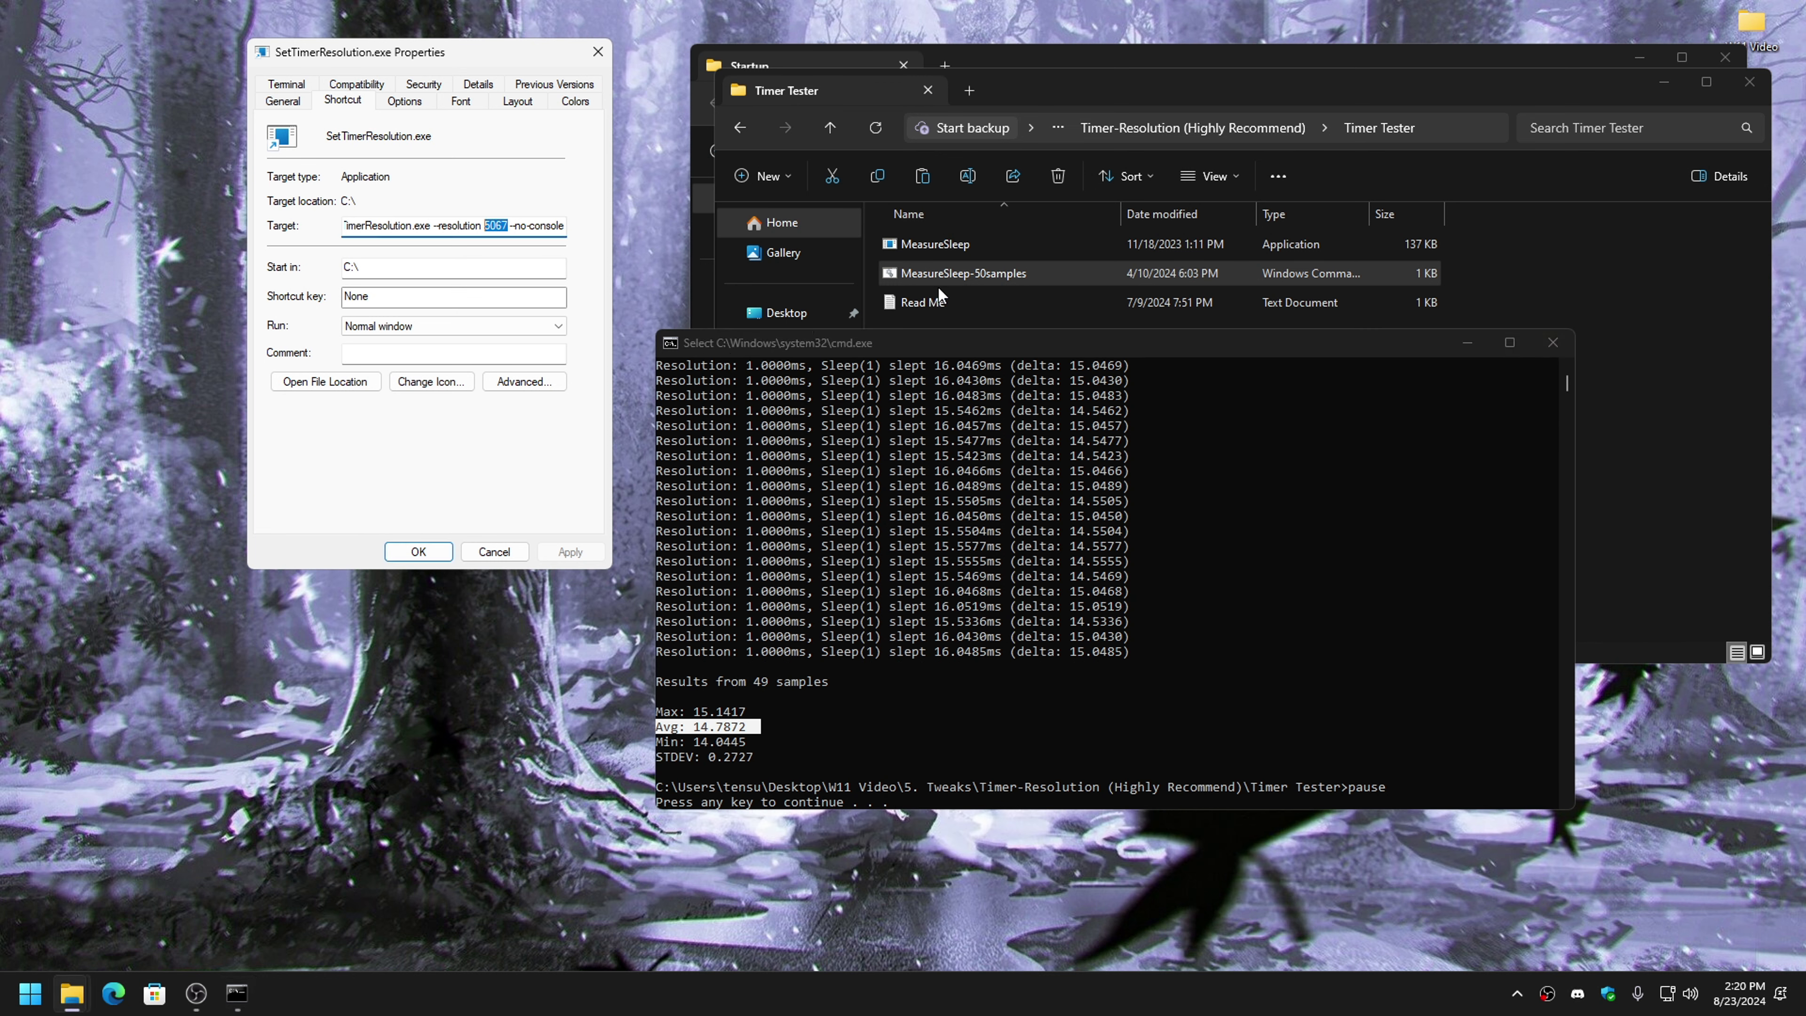
click(1553, 342)
- Return to Timer-Resolution and OK the SetTimerResolution.exe properties, keeping -resolution 5067 -no-console
click(739, 128)
drag(925, 407, 1172, 369)
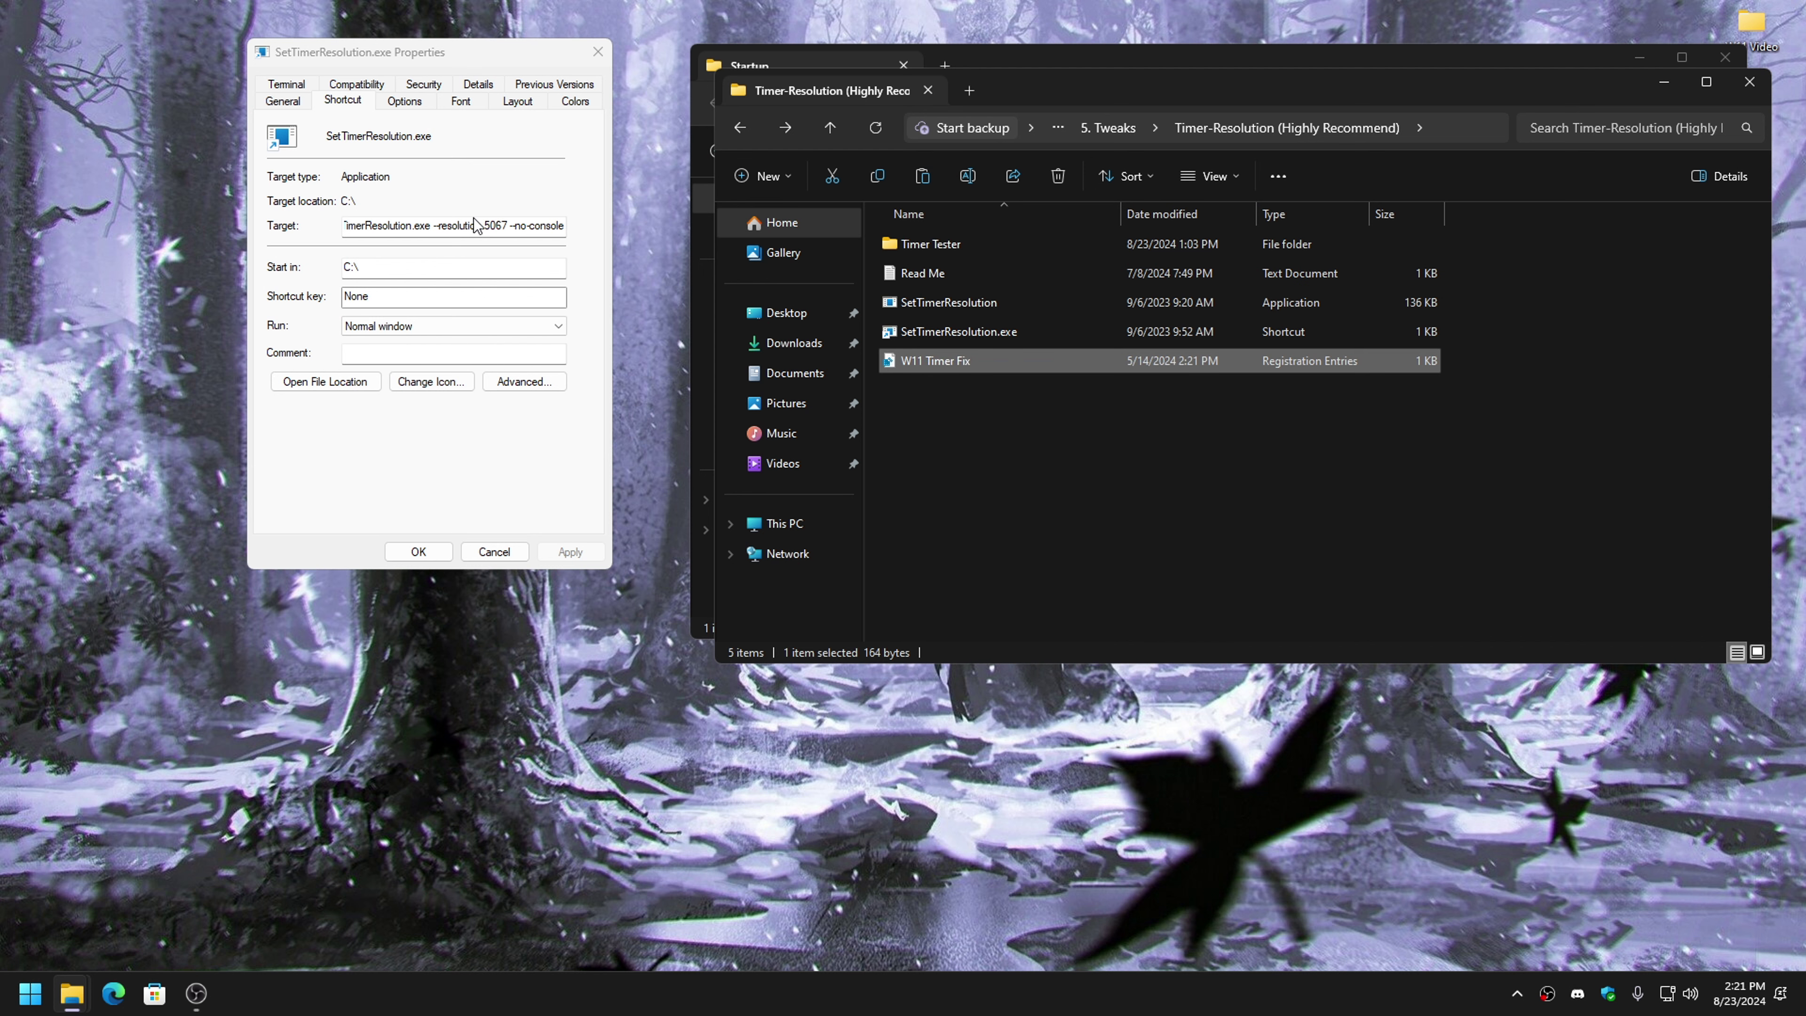
drag(335, 51, 484, 158)
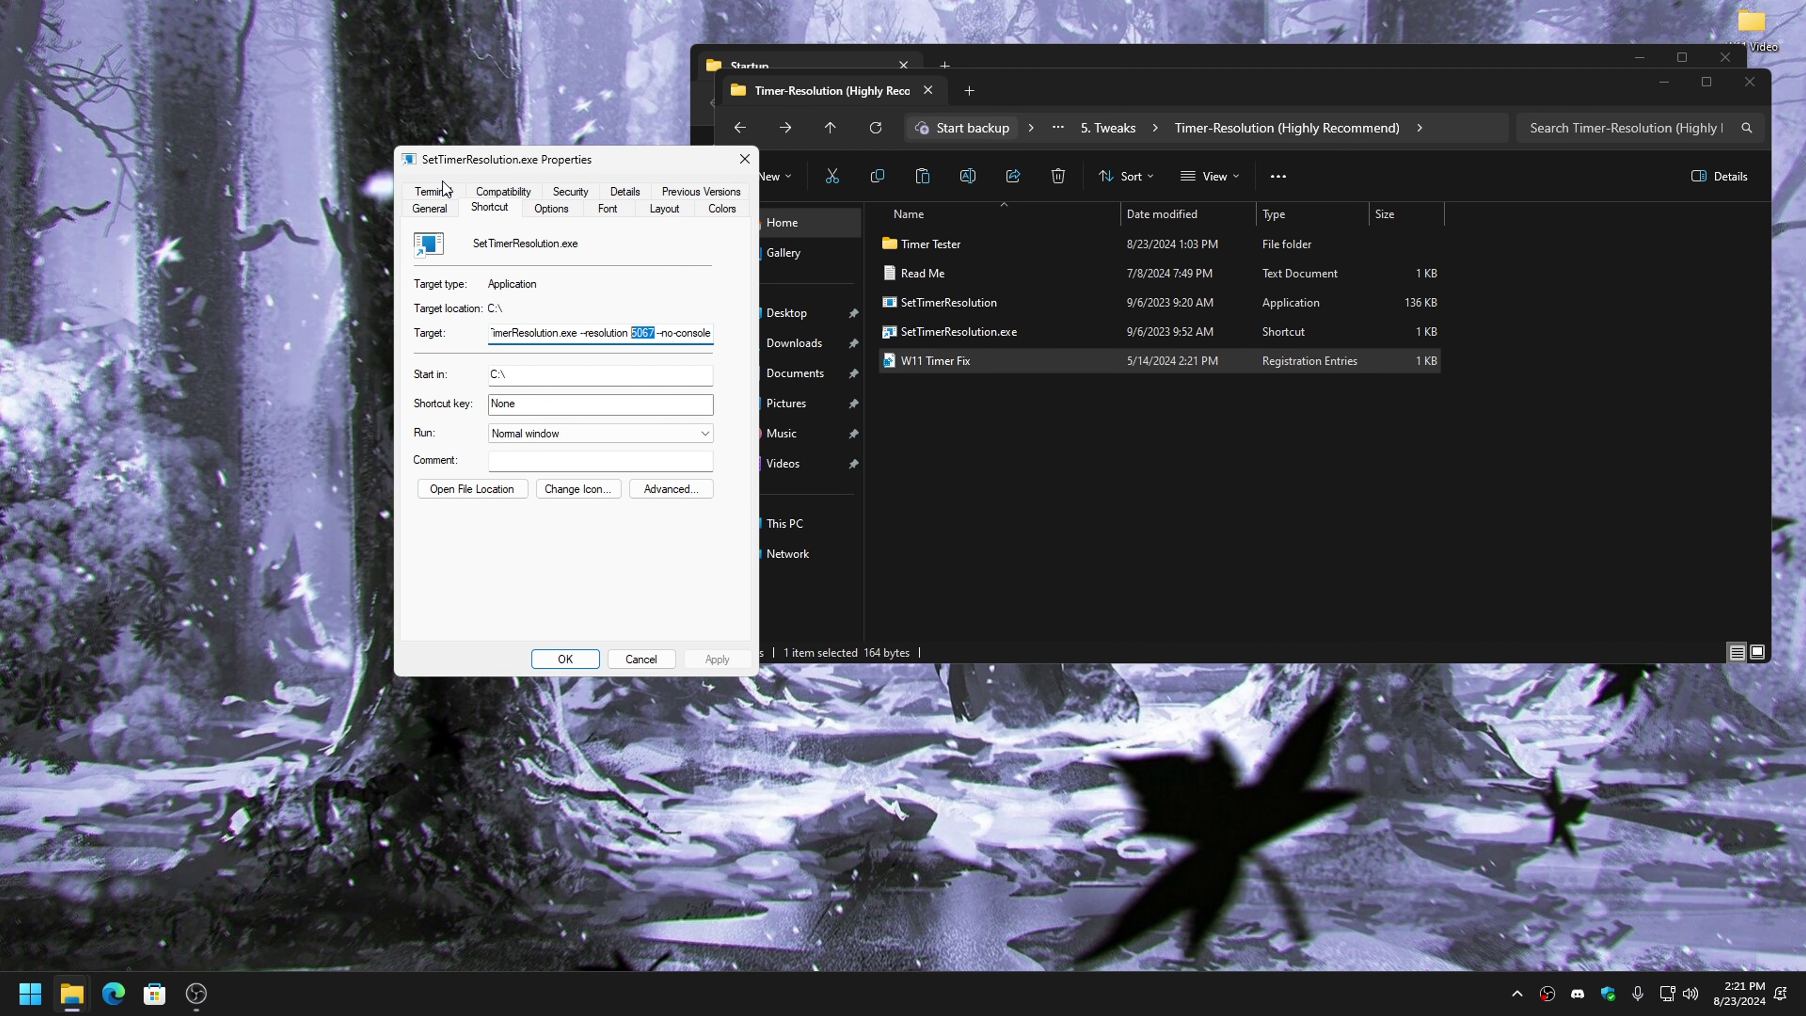
drag(518, 162, 425, 104)
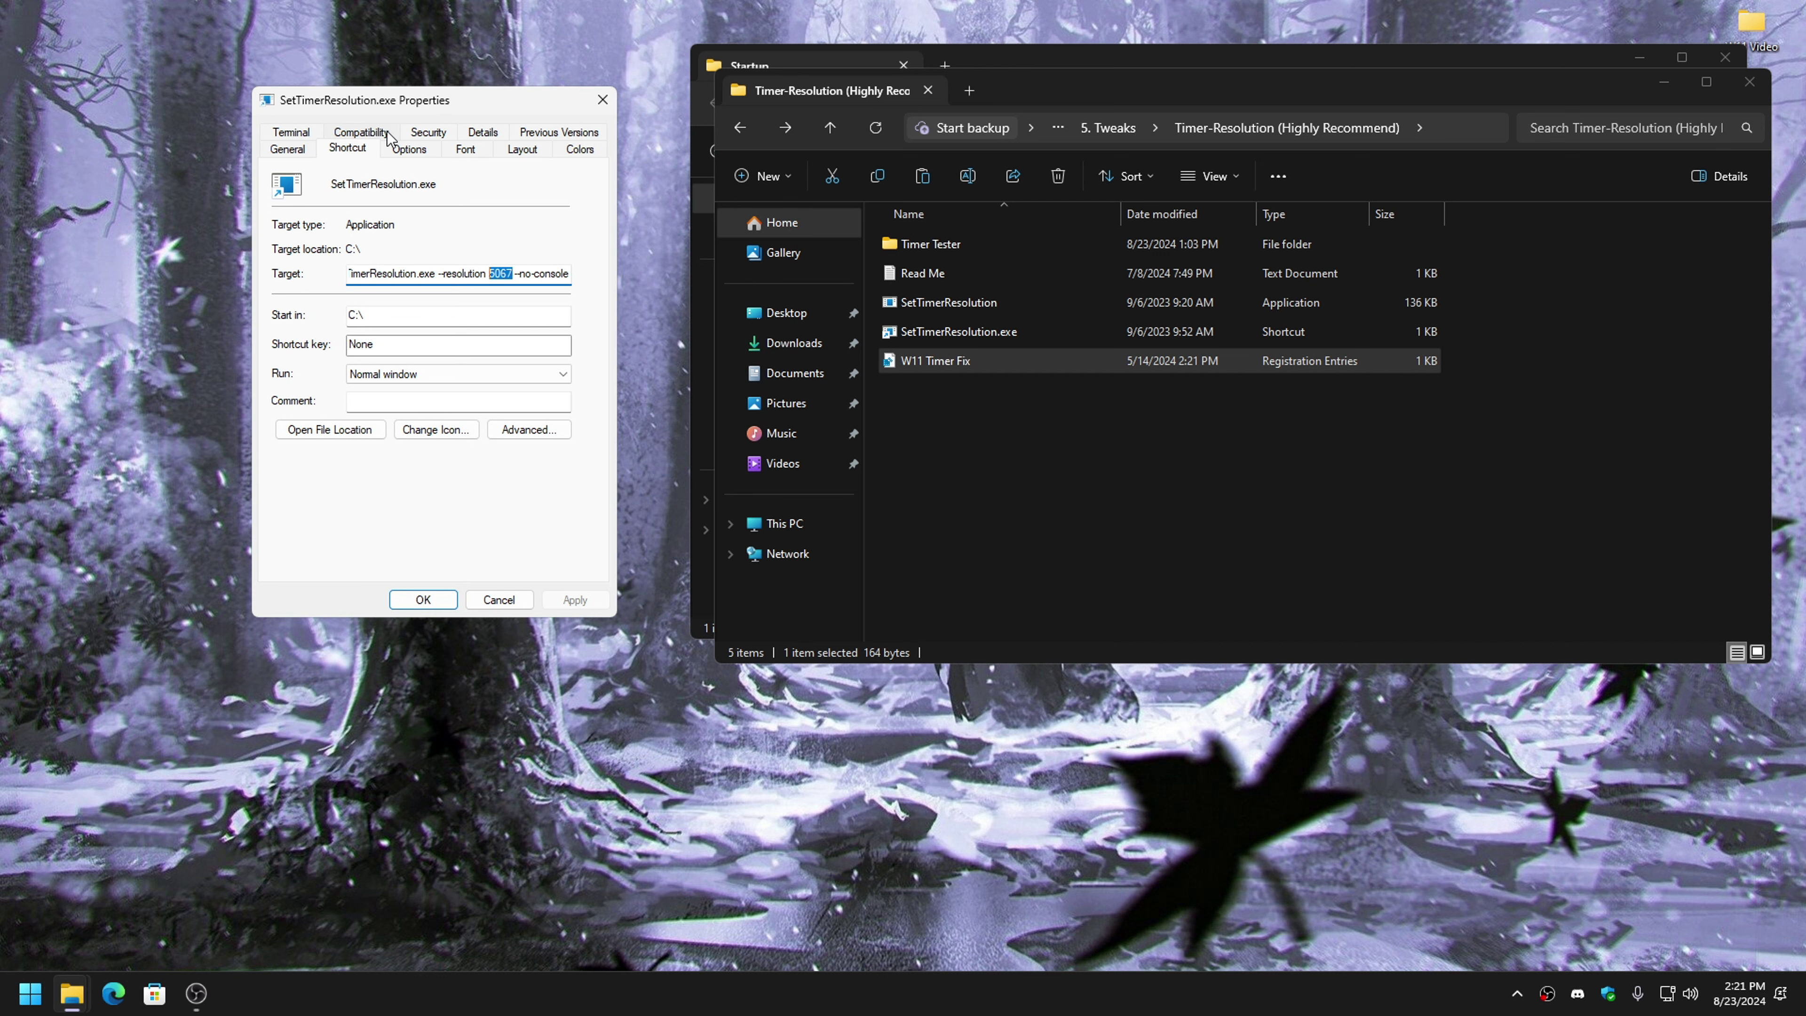
drag(944, 417, 1055, 407)
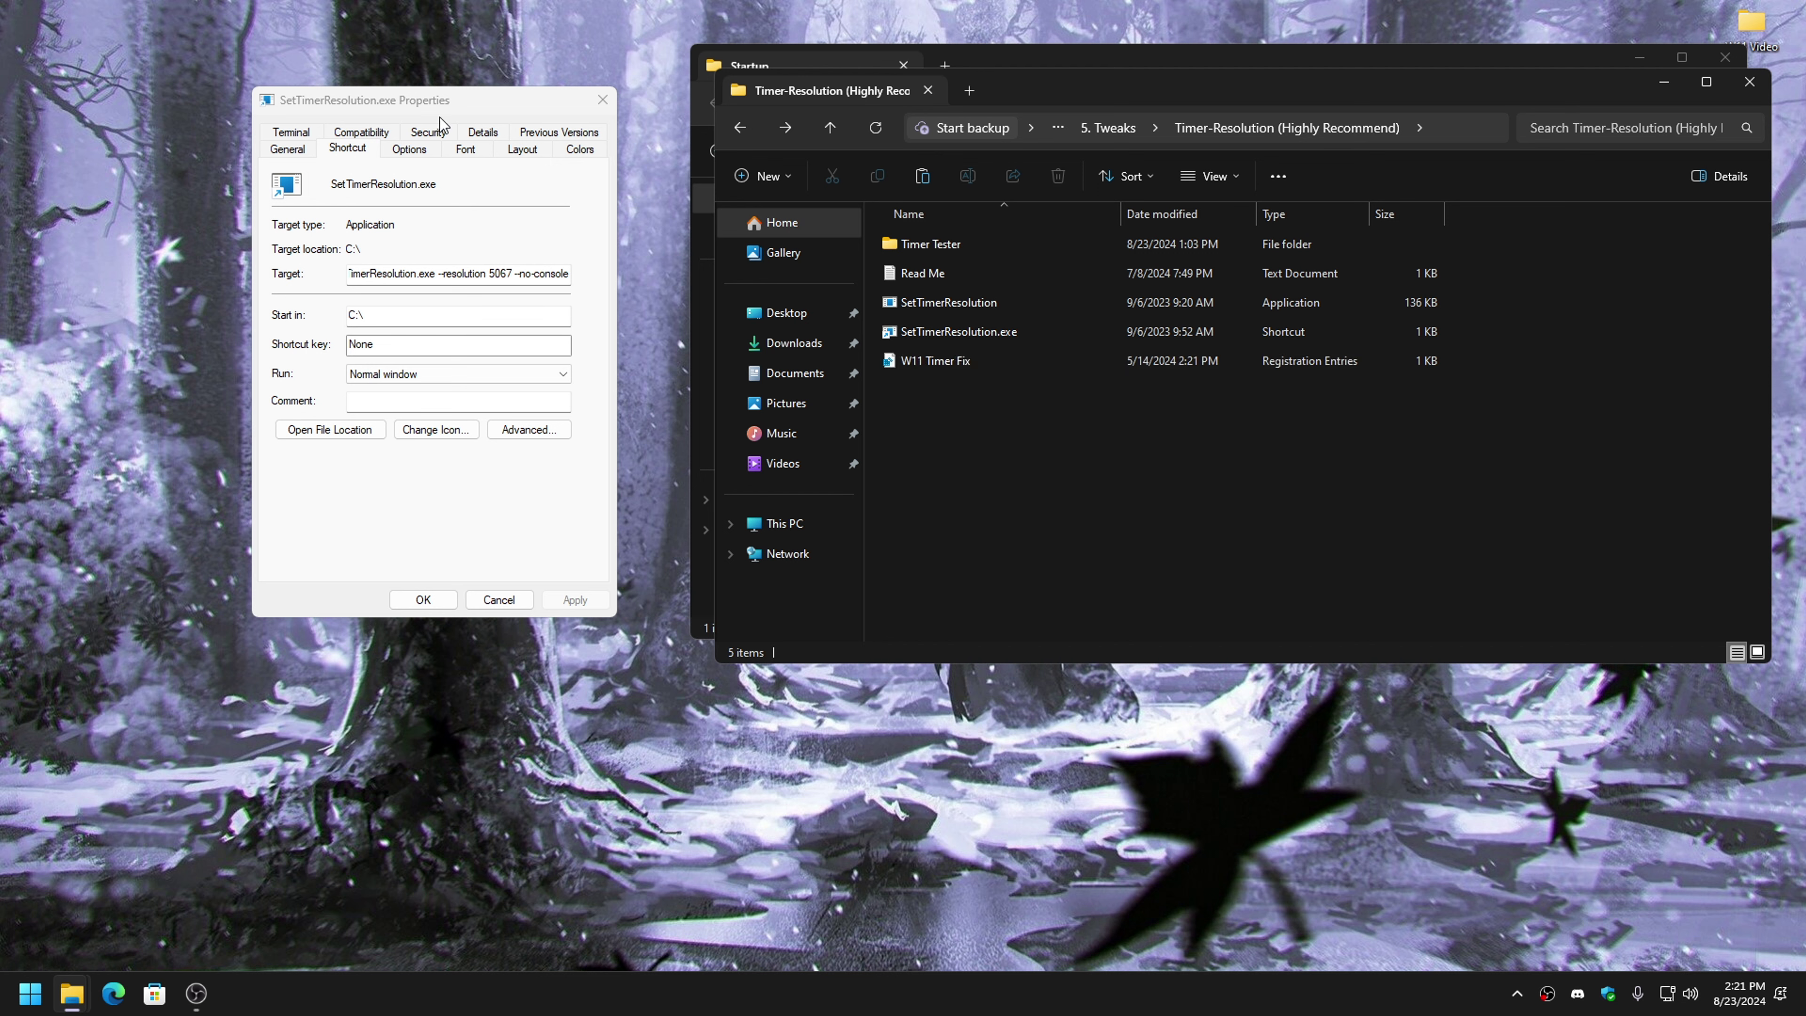
drag(434, 100, 381, 71)
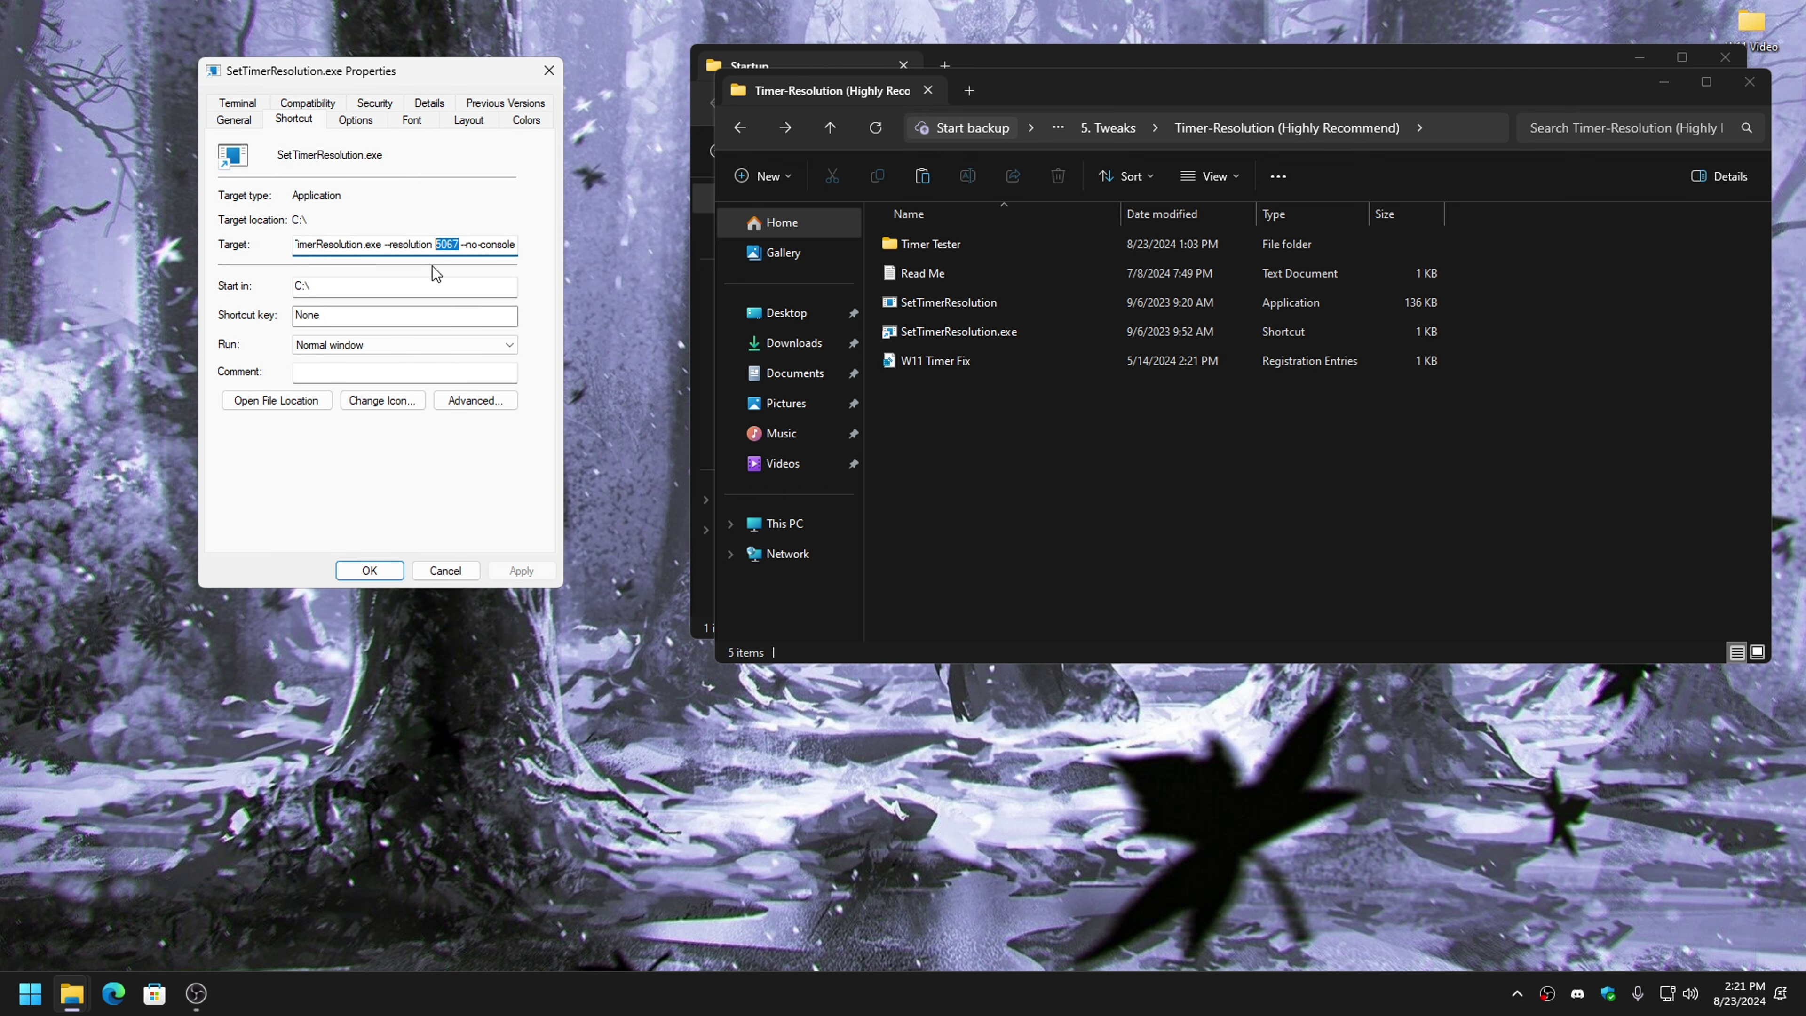
click(369, 570)
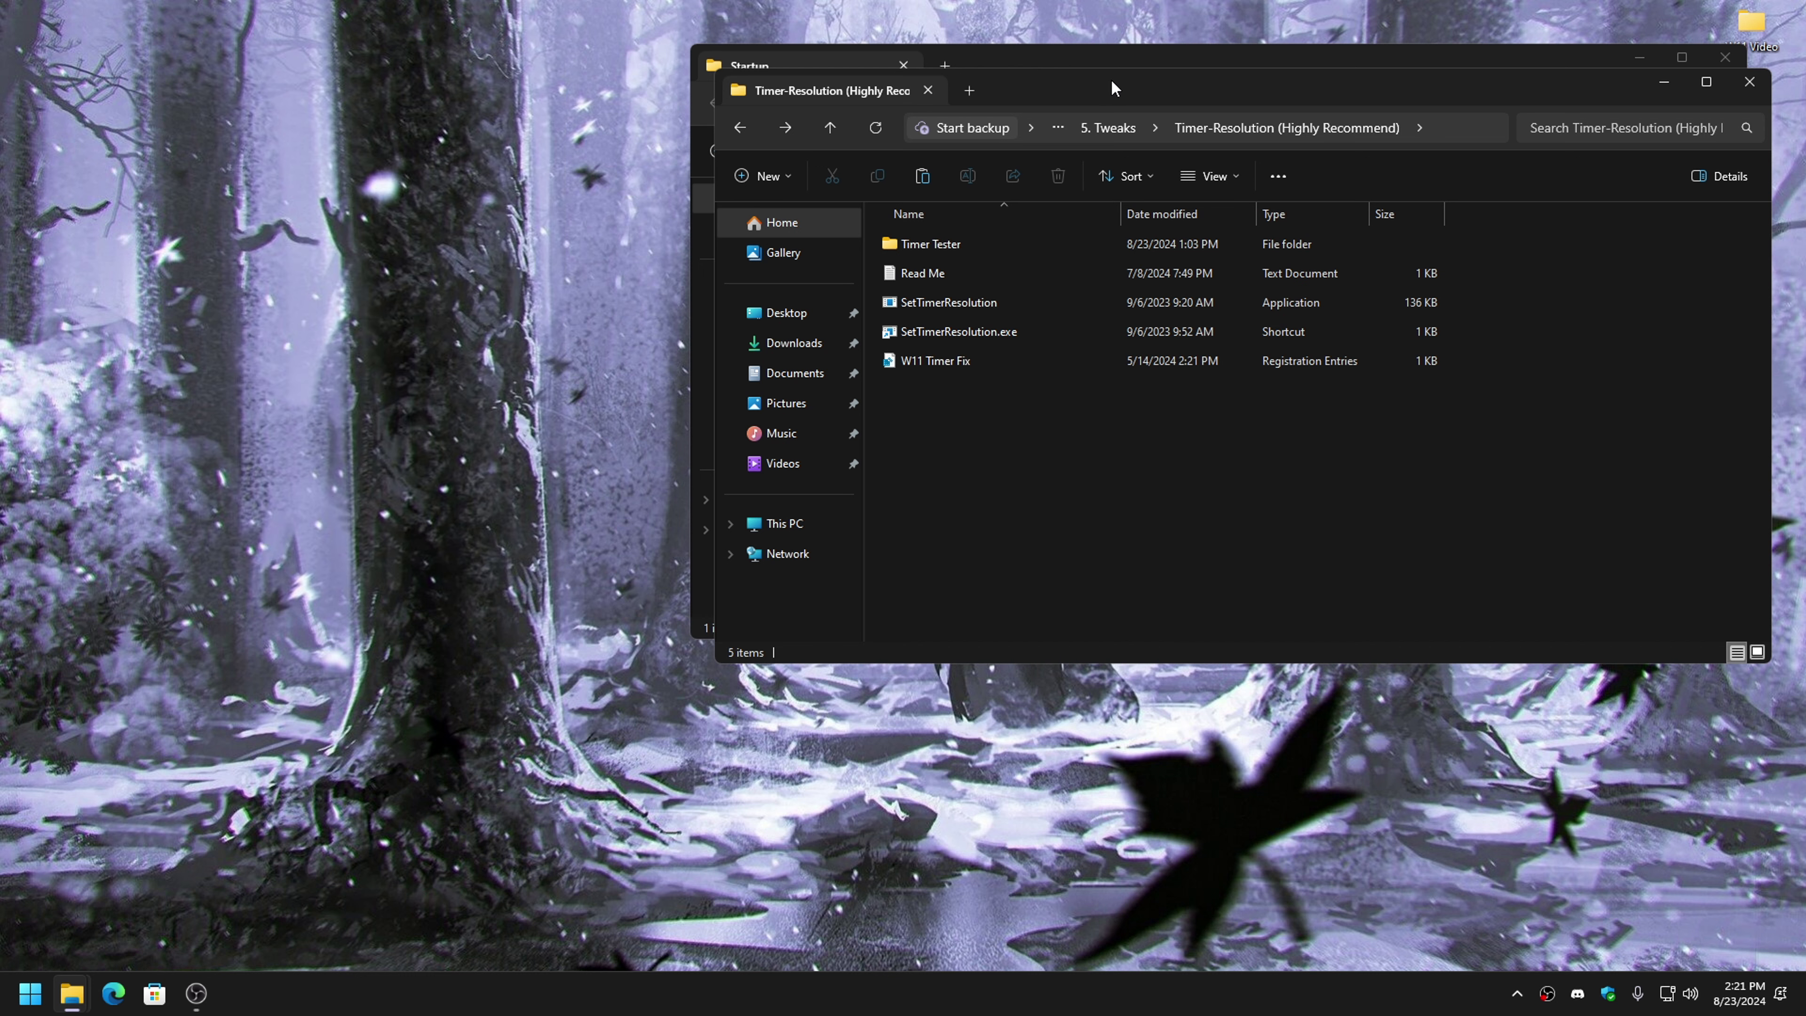
drag(1110, 79, 864, 140)
- Open 5. Tweaks > Optional and check the current account name in the Start menu
click(494, 189)
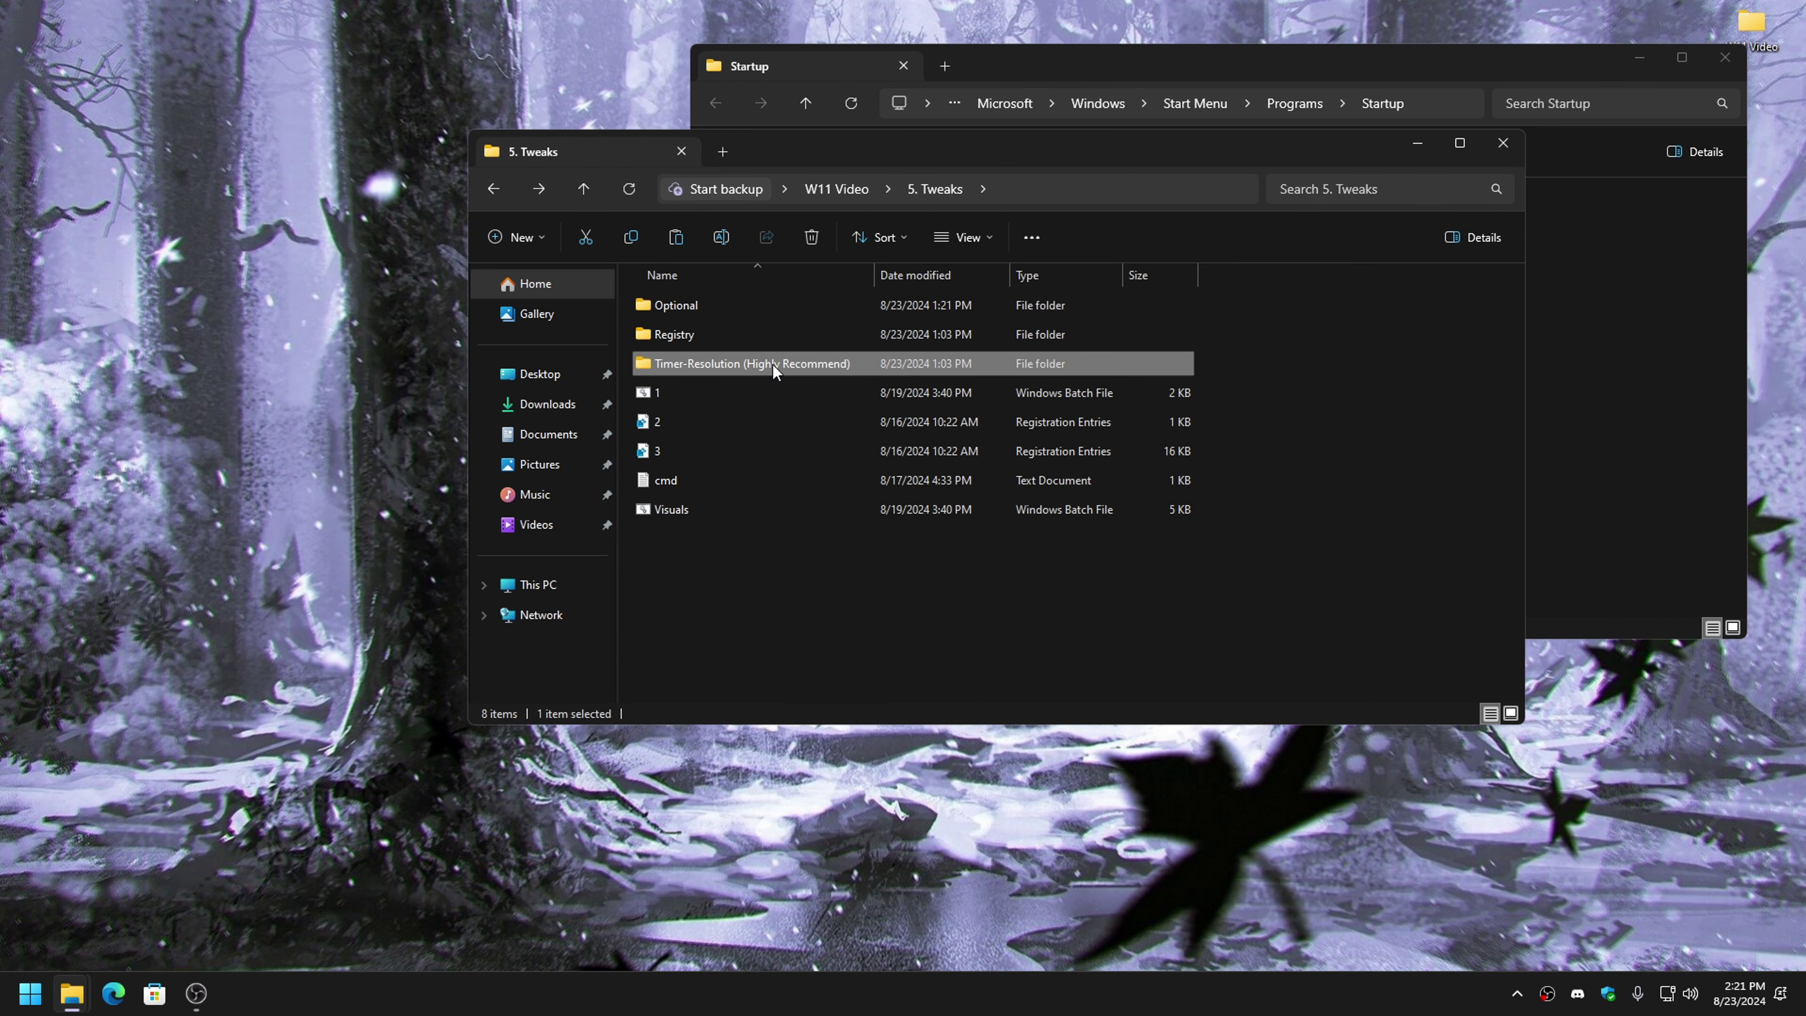
double_click(677, 311)
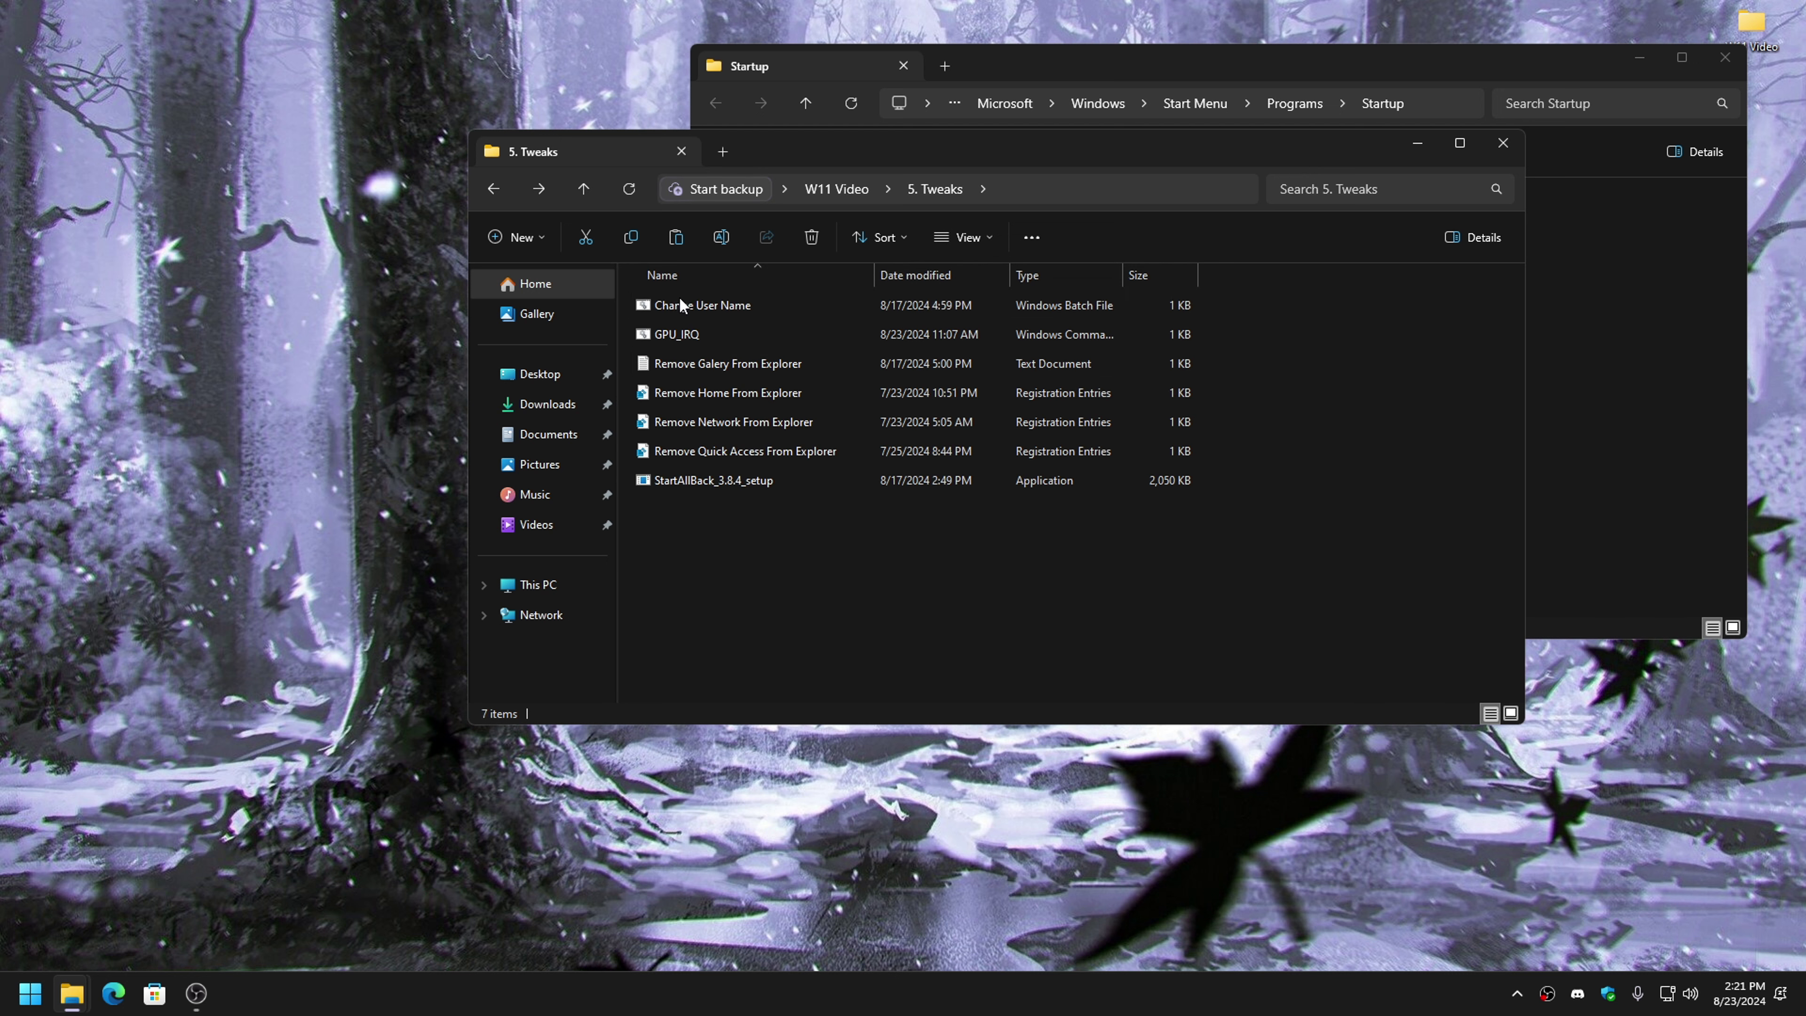
drag(882, 152, 812, 72)
click(29, 993)
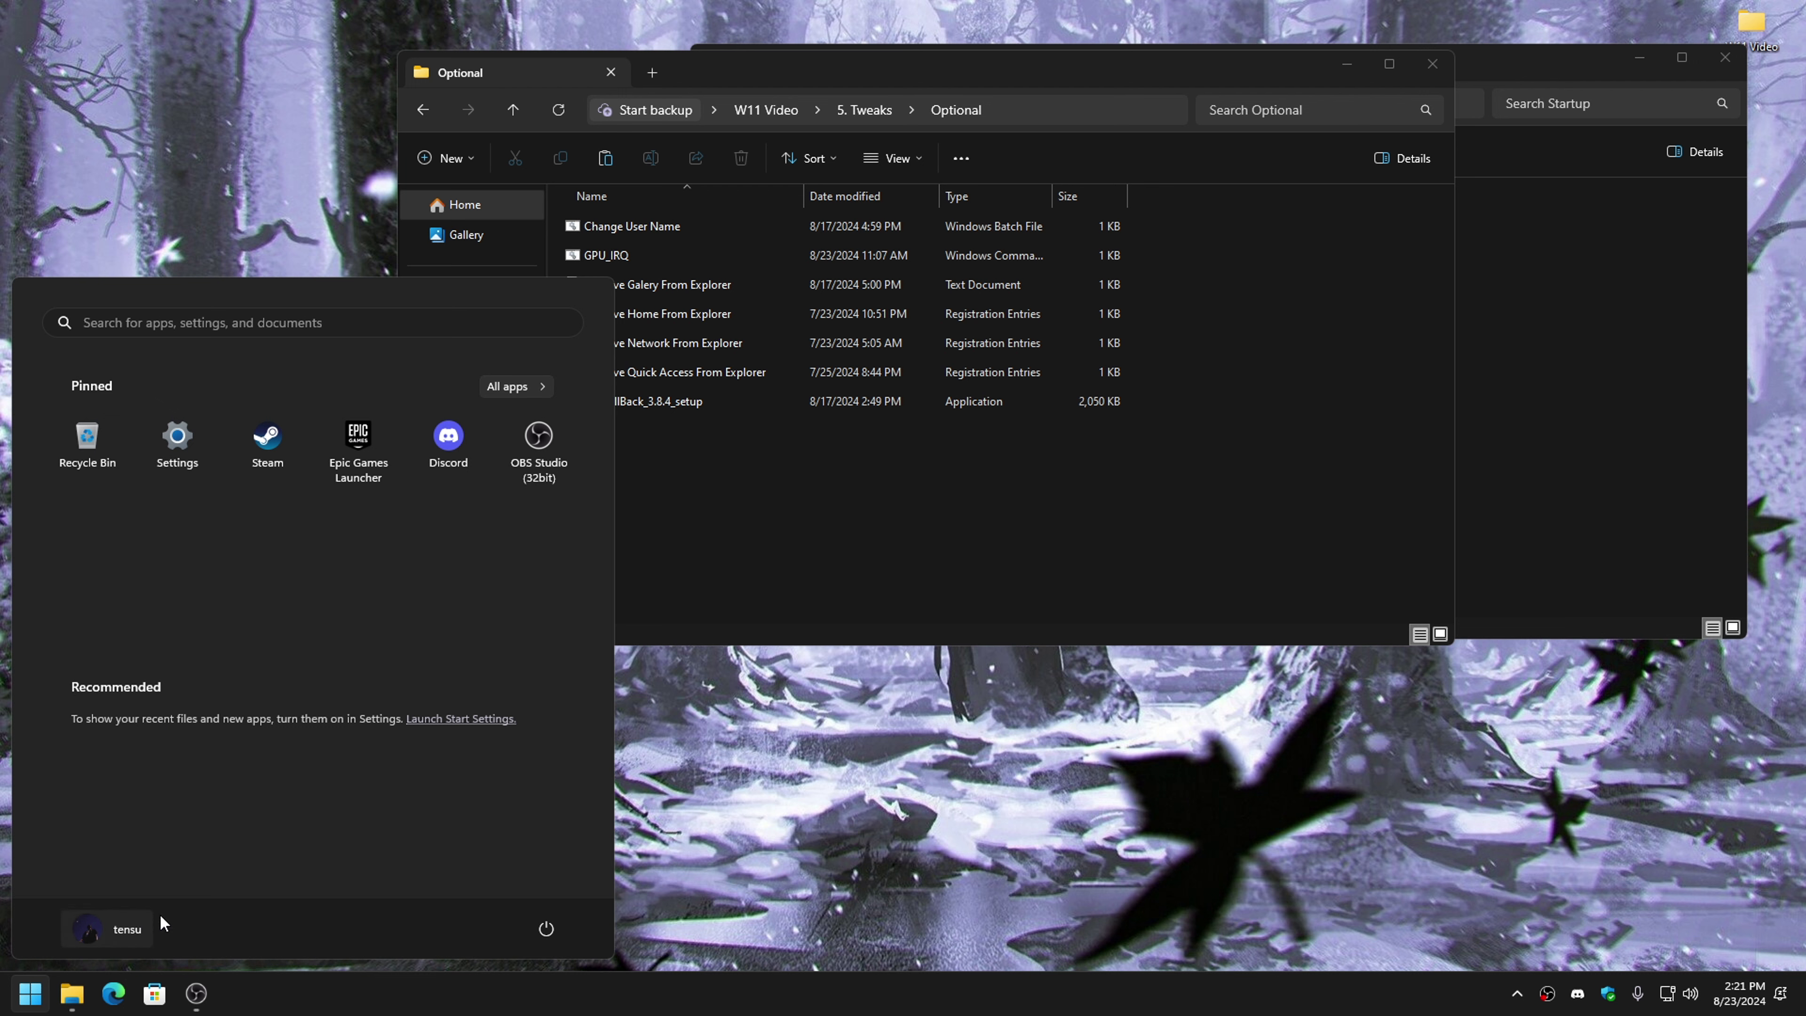
click(778, 557)
- Run the Change User Name script with a new account name and verify it in Start
right_click(604, 226)
click(703, 348)
text(sdasdasdsssada)
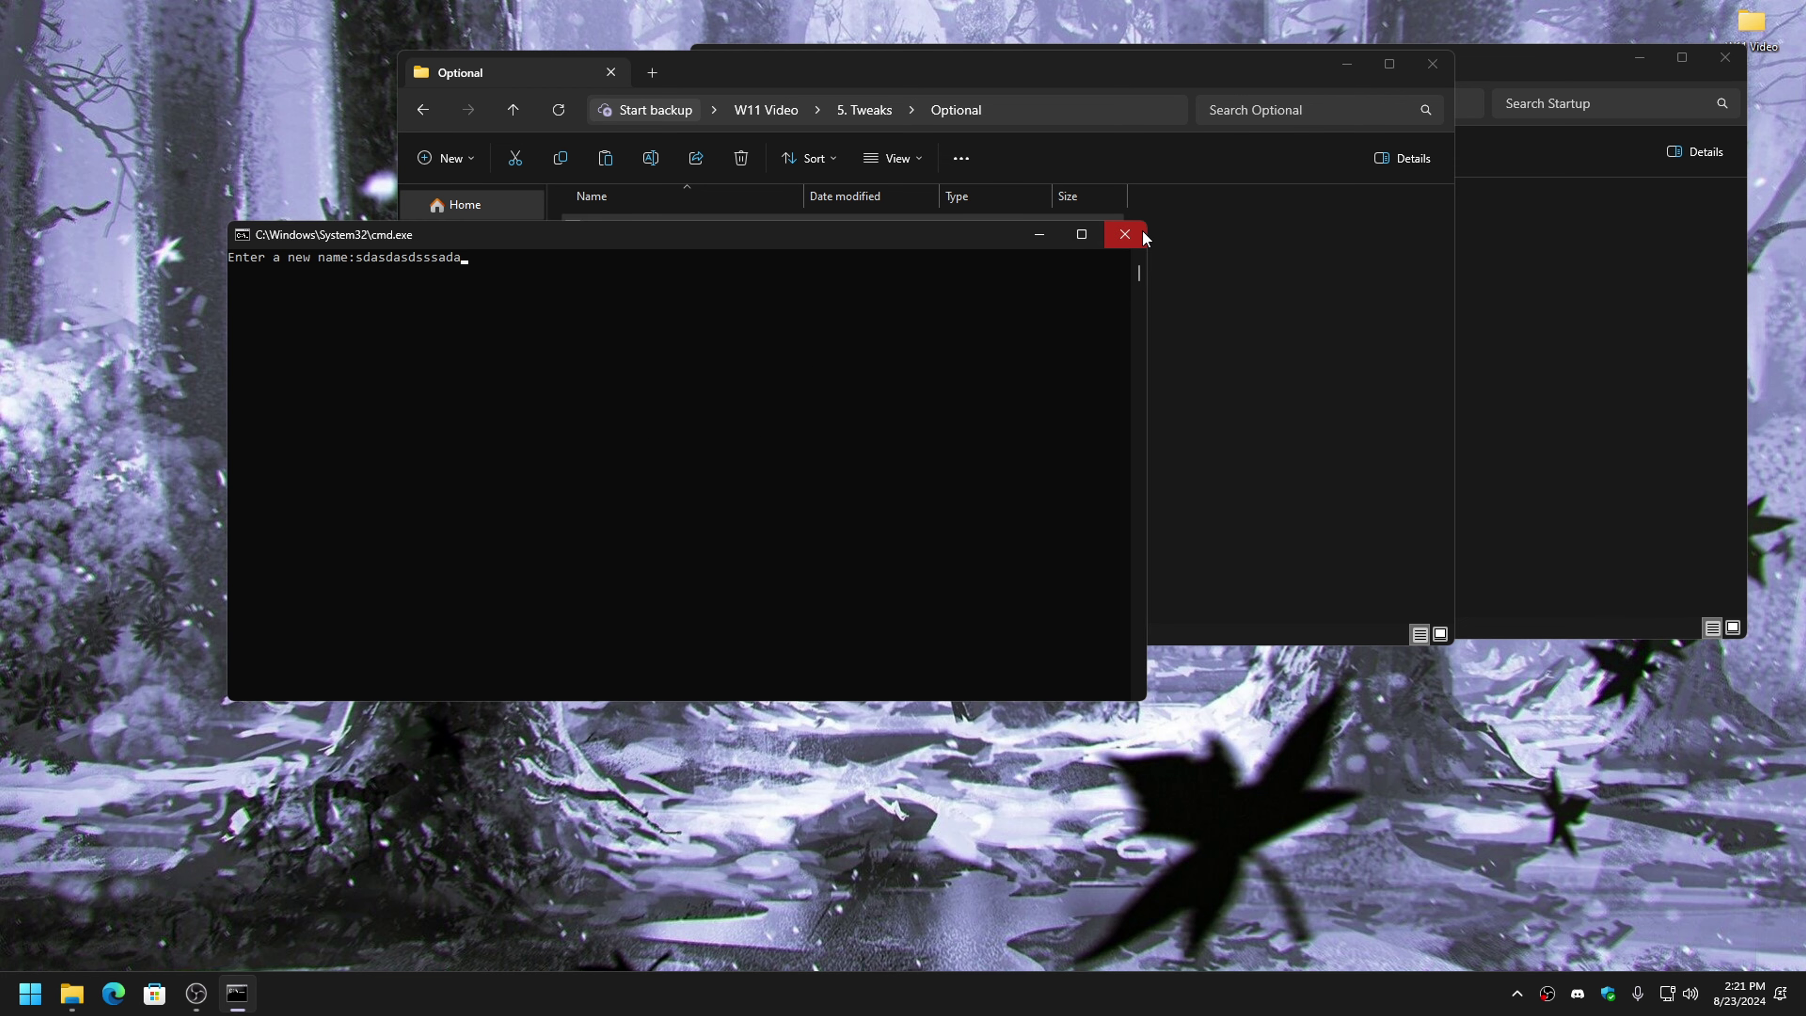
click(1124, 234)
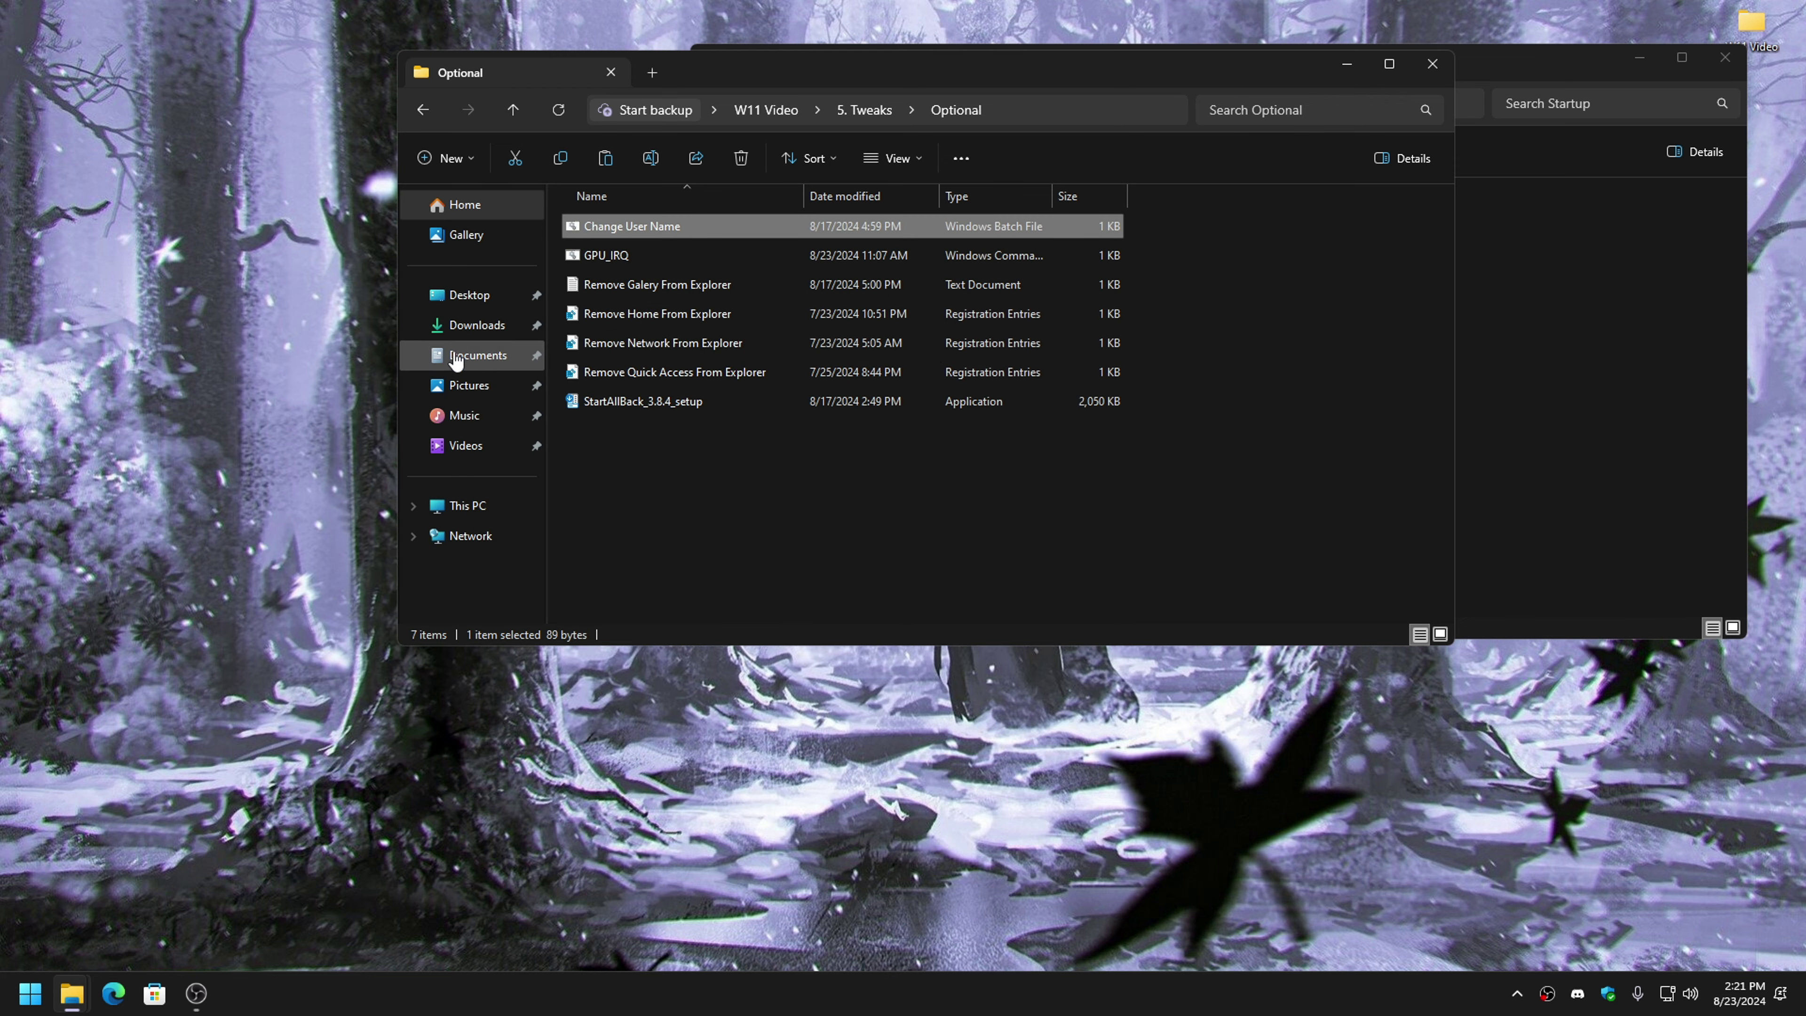
click(30, 994)
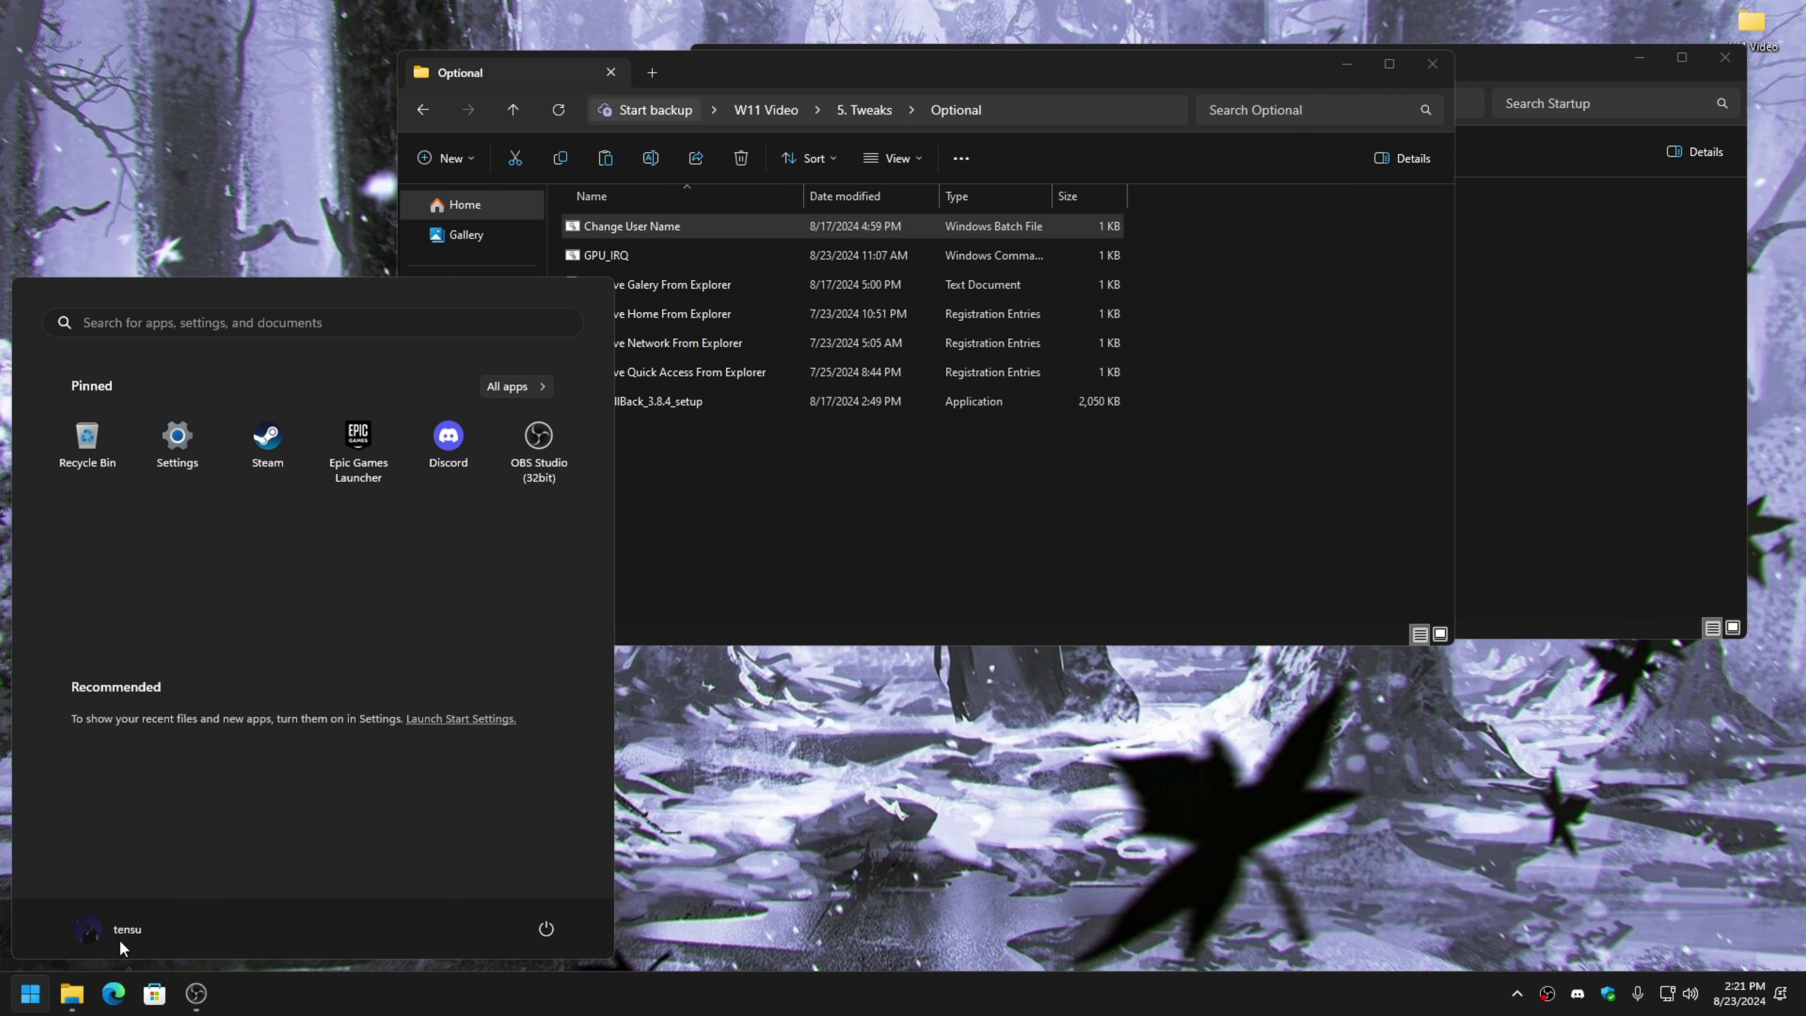
click(644, 225)
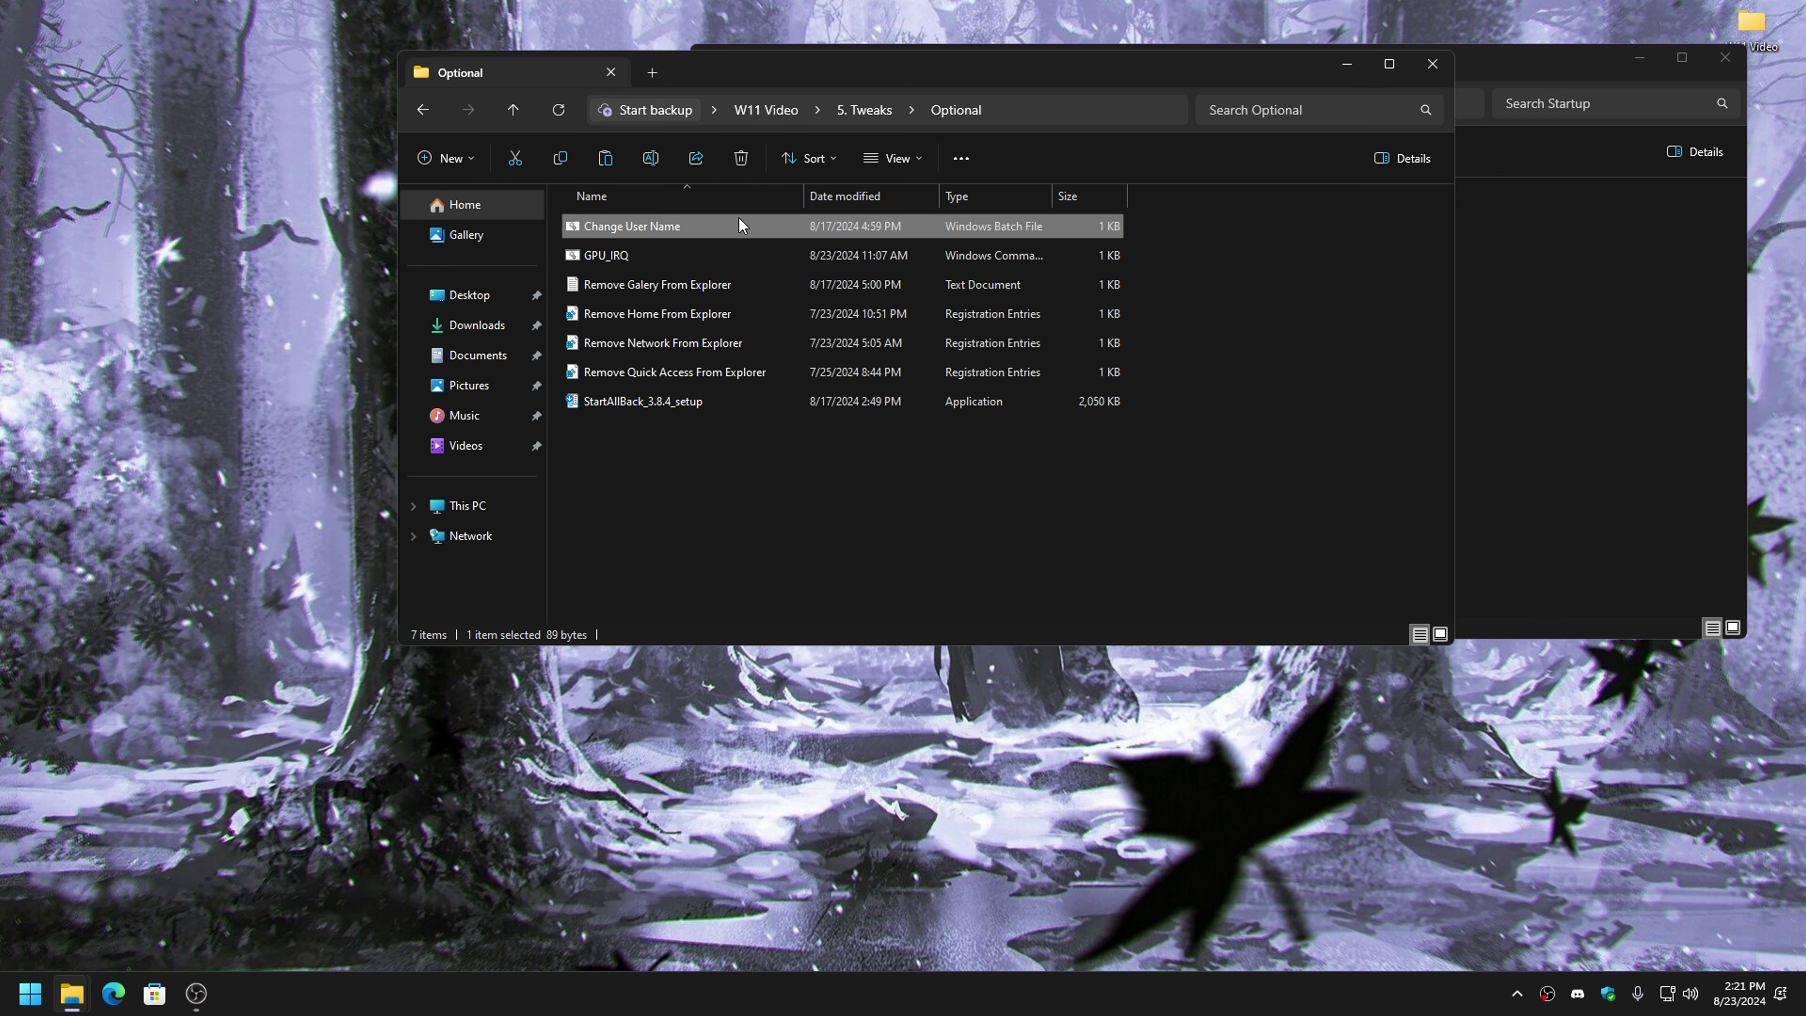
drag(745, 65, 806, 242)
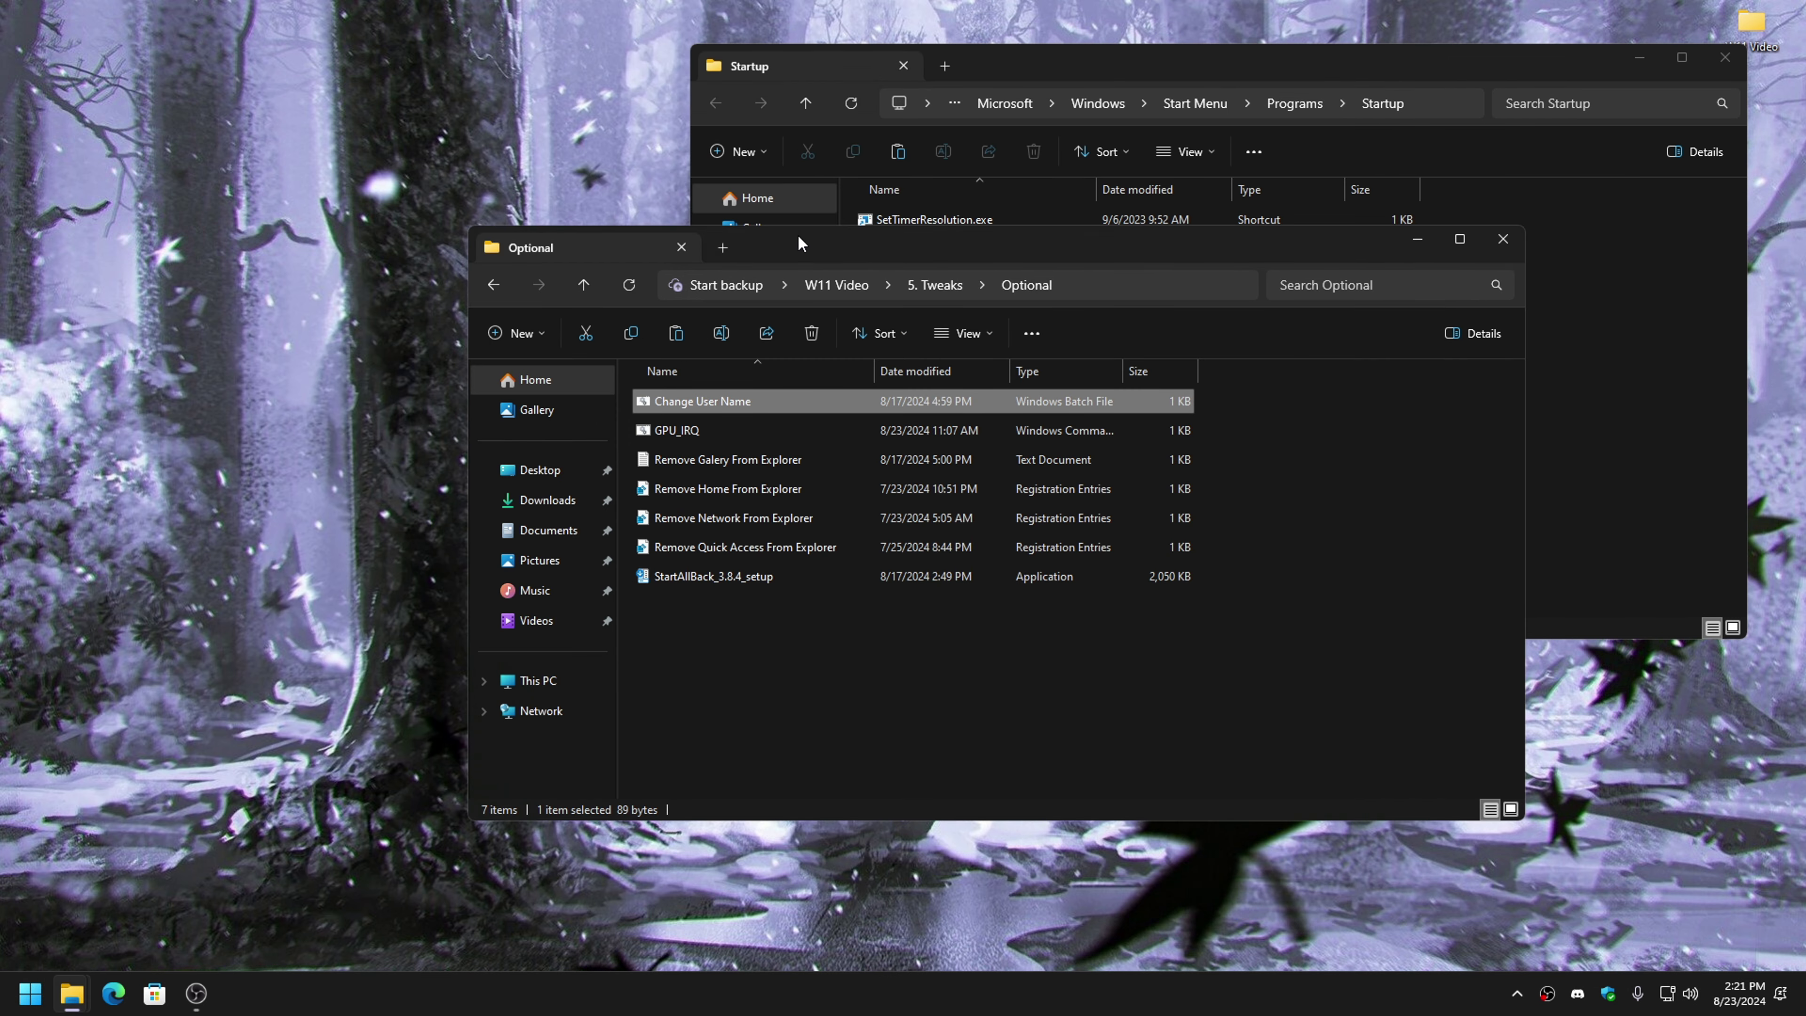
click(722, 647)
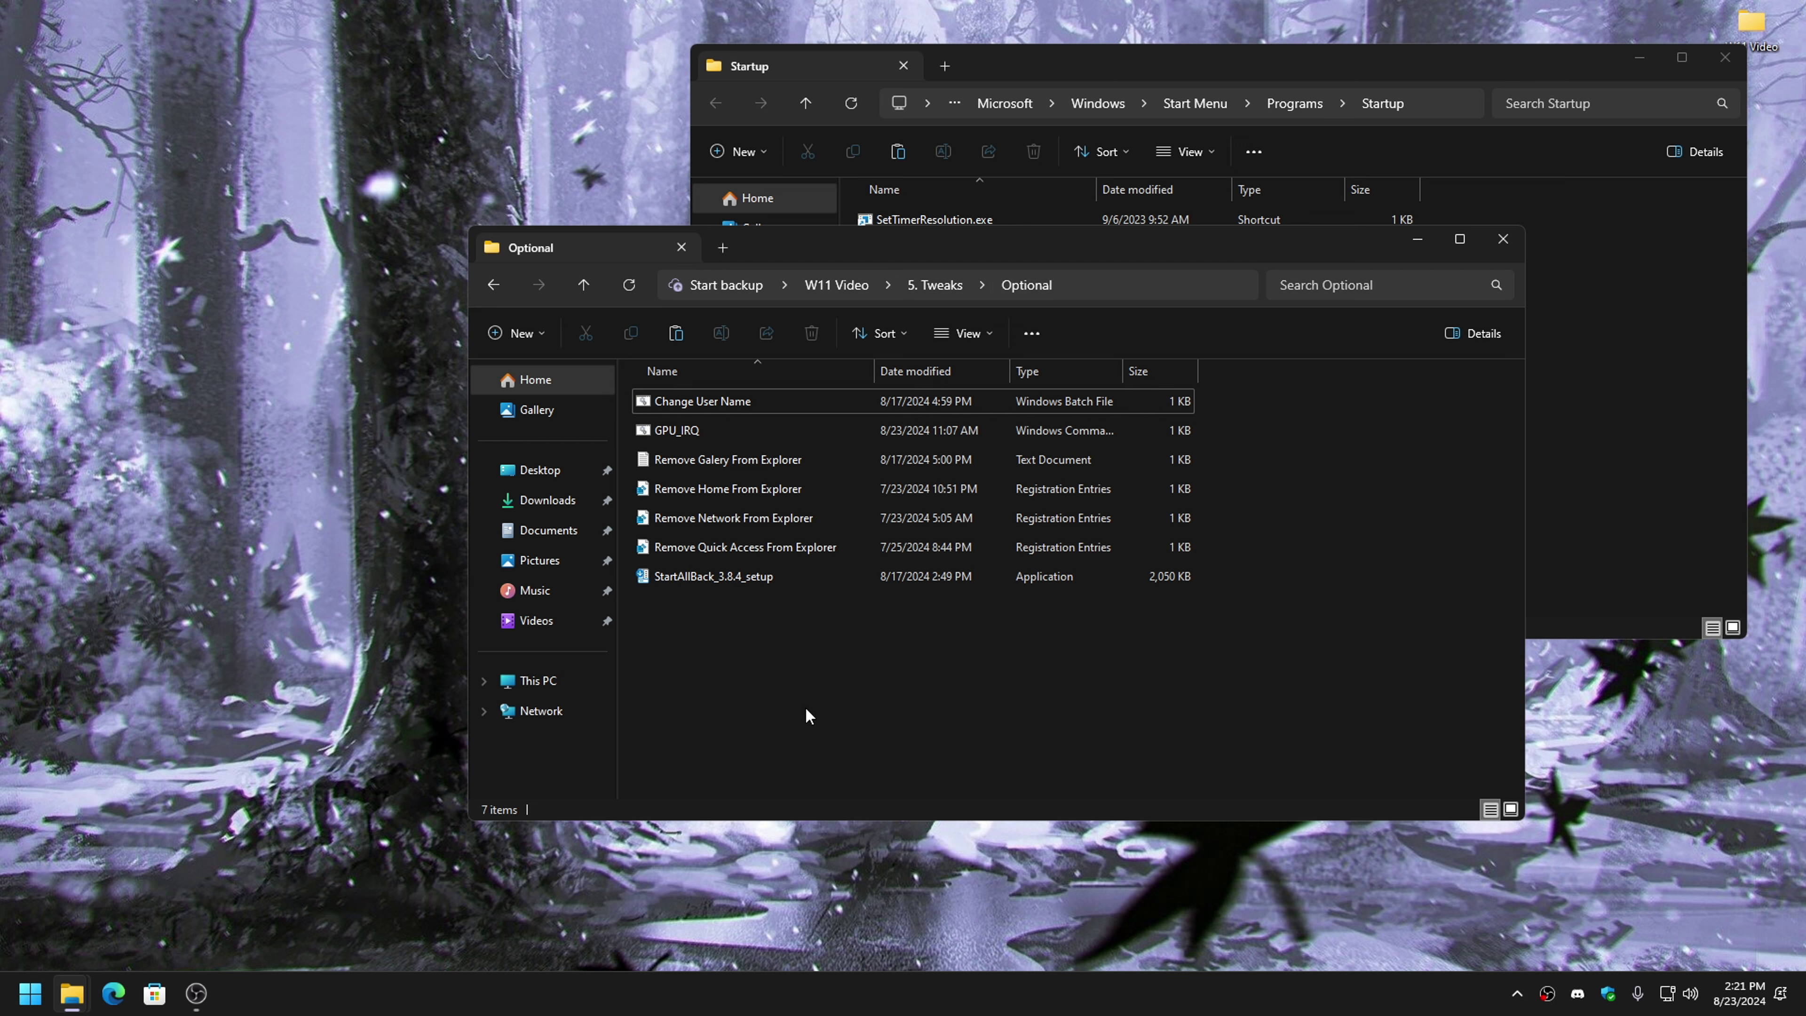
- Apply the Remove Home, Remove Network and Remove Quick Access From Explorer registry tweaks
double_click(698, 486)
click(968, 513)
click(1061, 528)
click(1104, 500)
double_click(697, 515)
click(1041, 520)
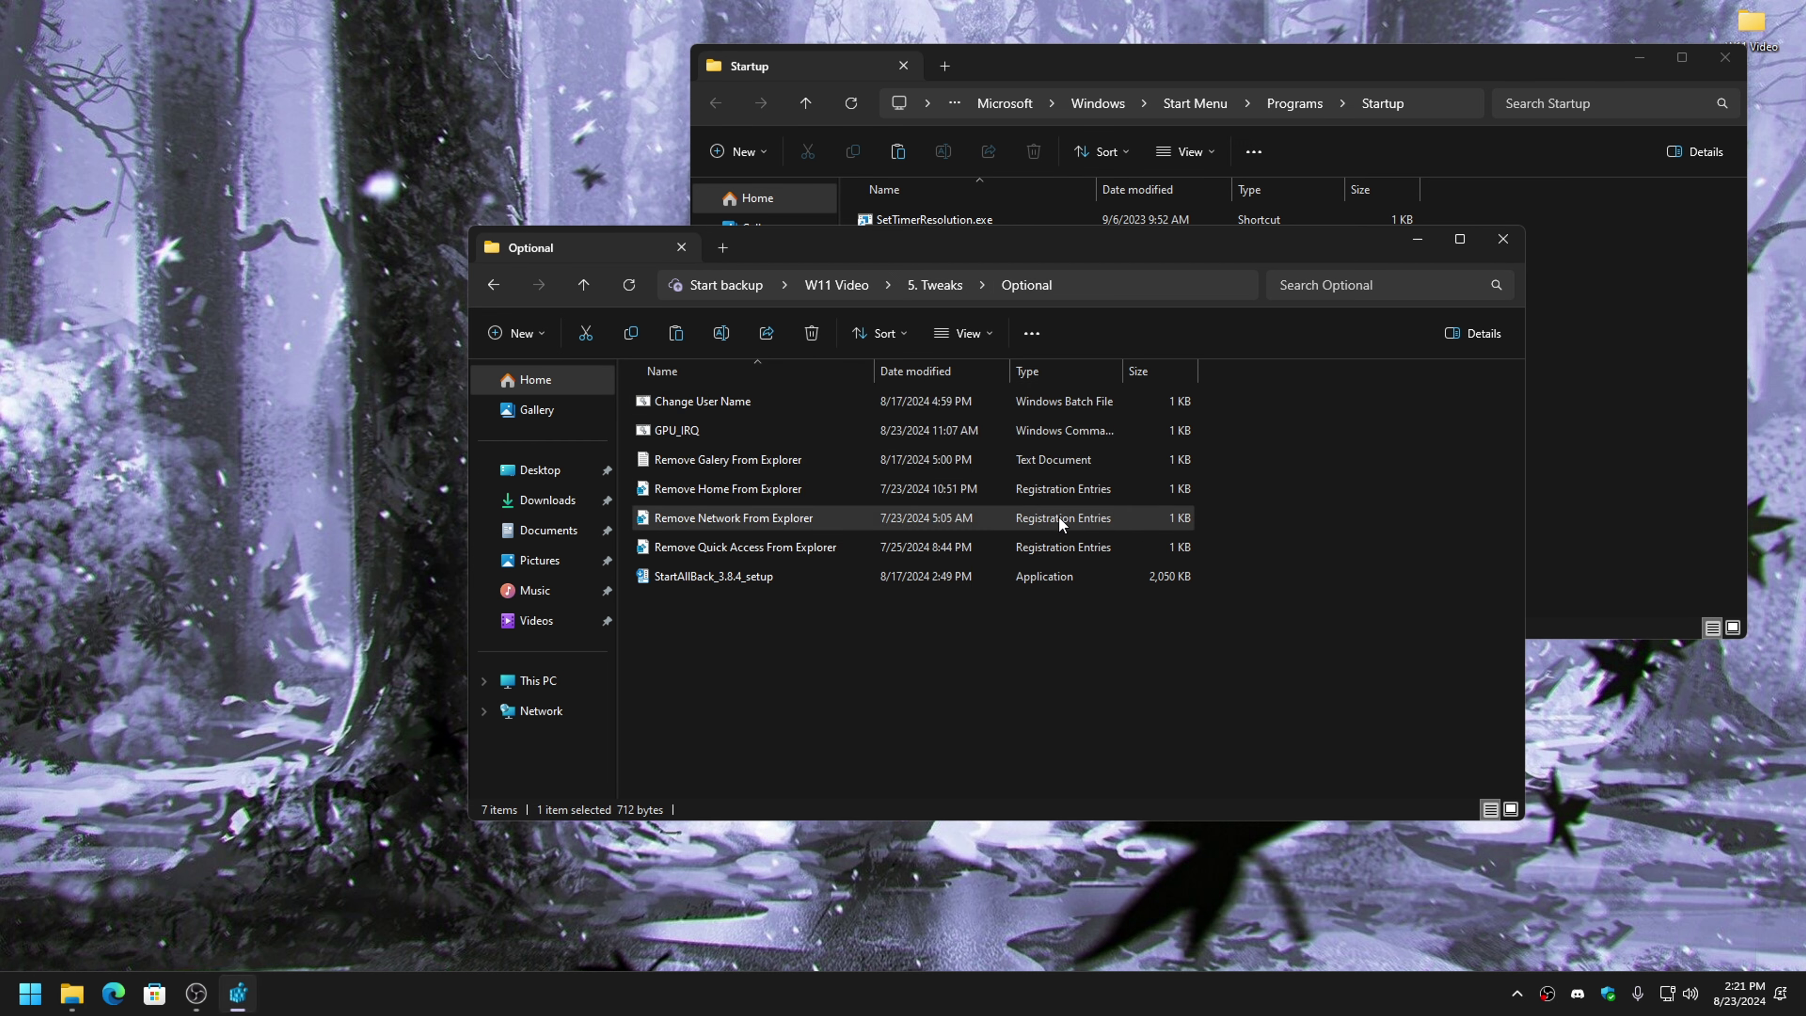
double_click(711, 549)
click(1044, 520)
click(1110, 503)
- Copy the Gallery key path from the notes and jump to it in regedit
double_click(697, 460)
drag(1179, 164, 82, 189)
key(ctrl+c)
key(super+r)
text(reg)
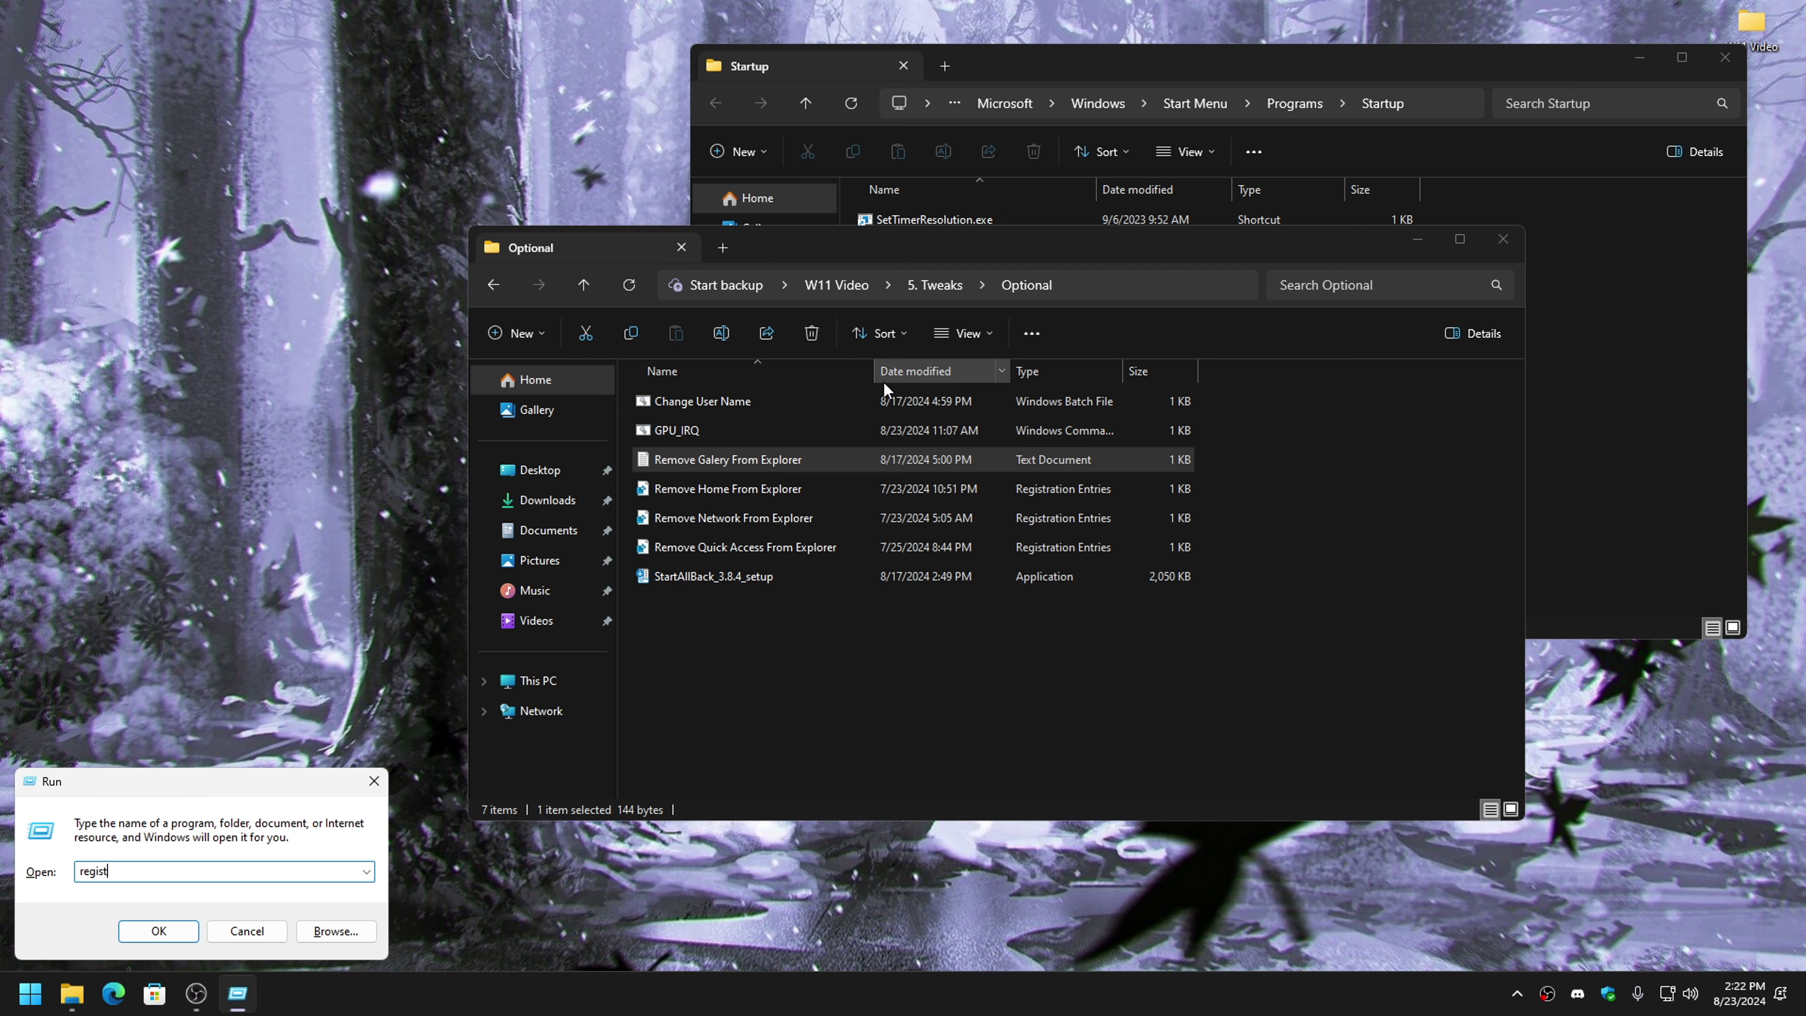
text(edit)
key(Return)
click(675, 257)
key(ctrl+v)
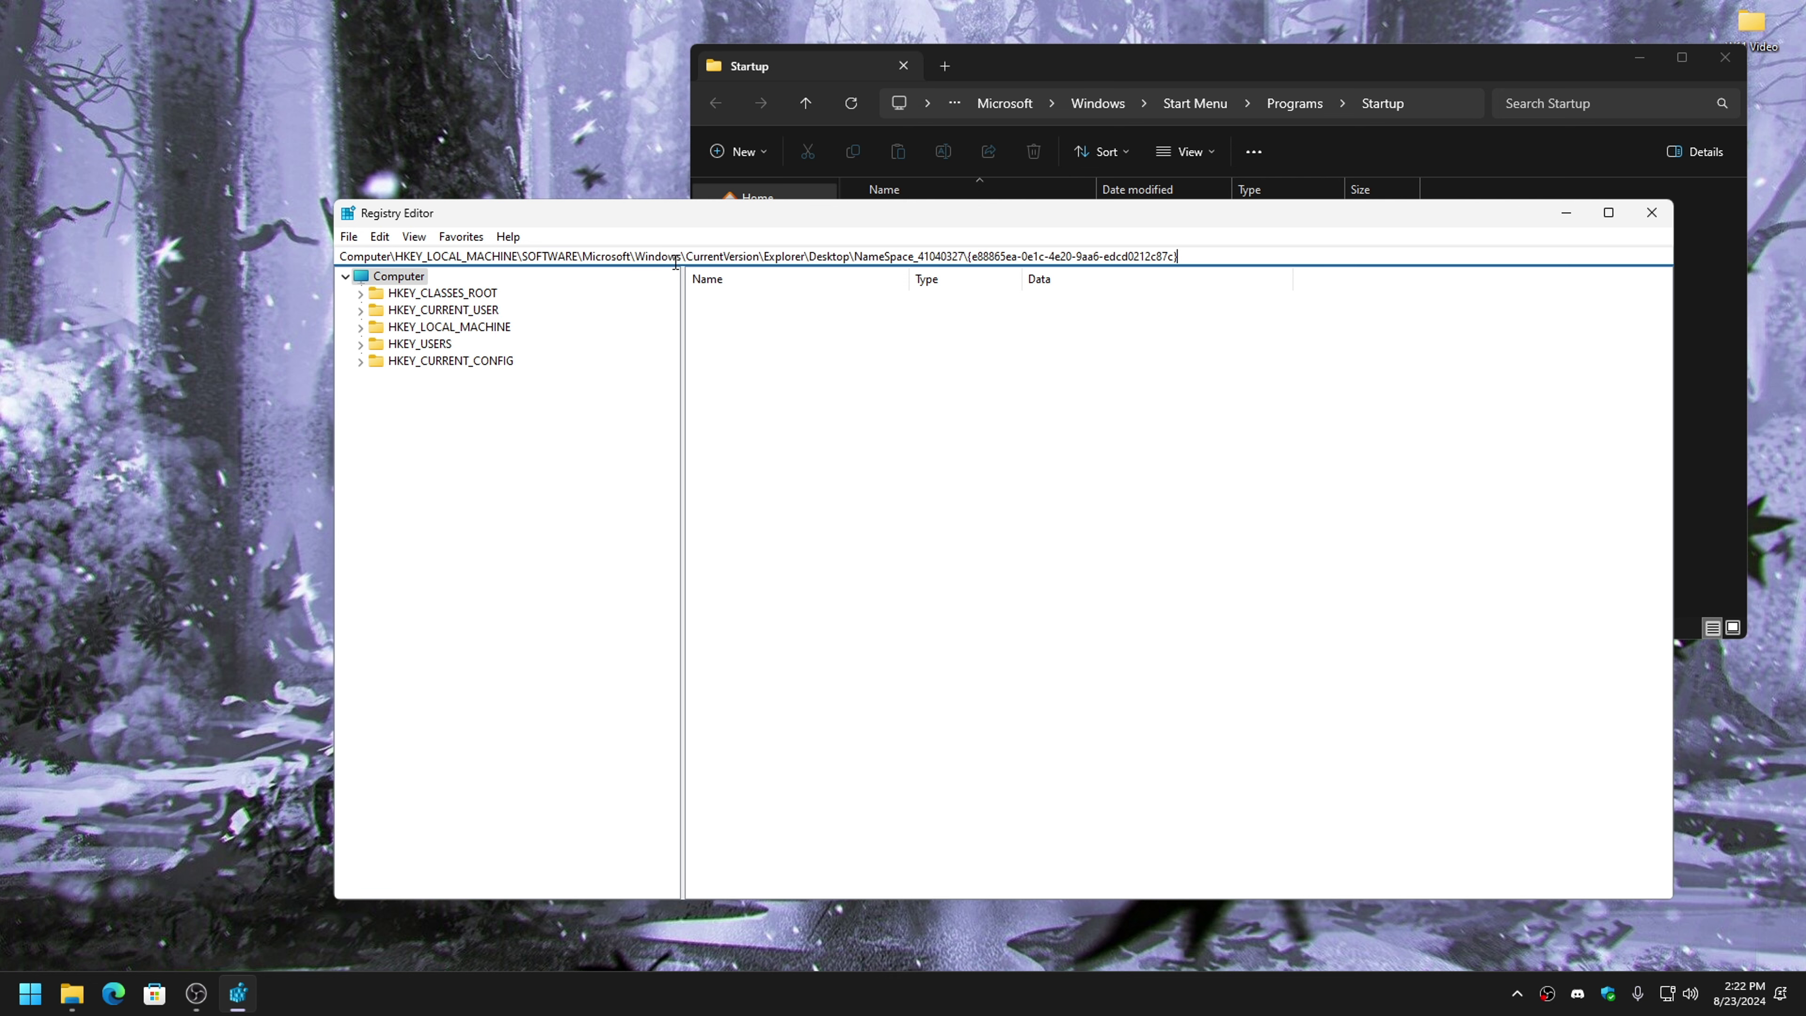
key(Return)
- Delete the NameSpace_41040327 Gallery key and close Registry Editor
right_click(517, 684)
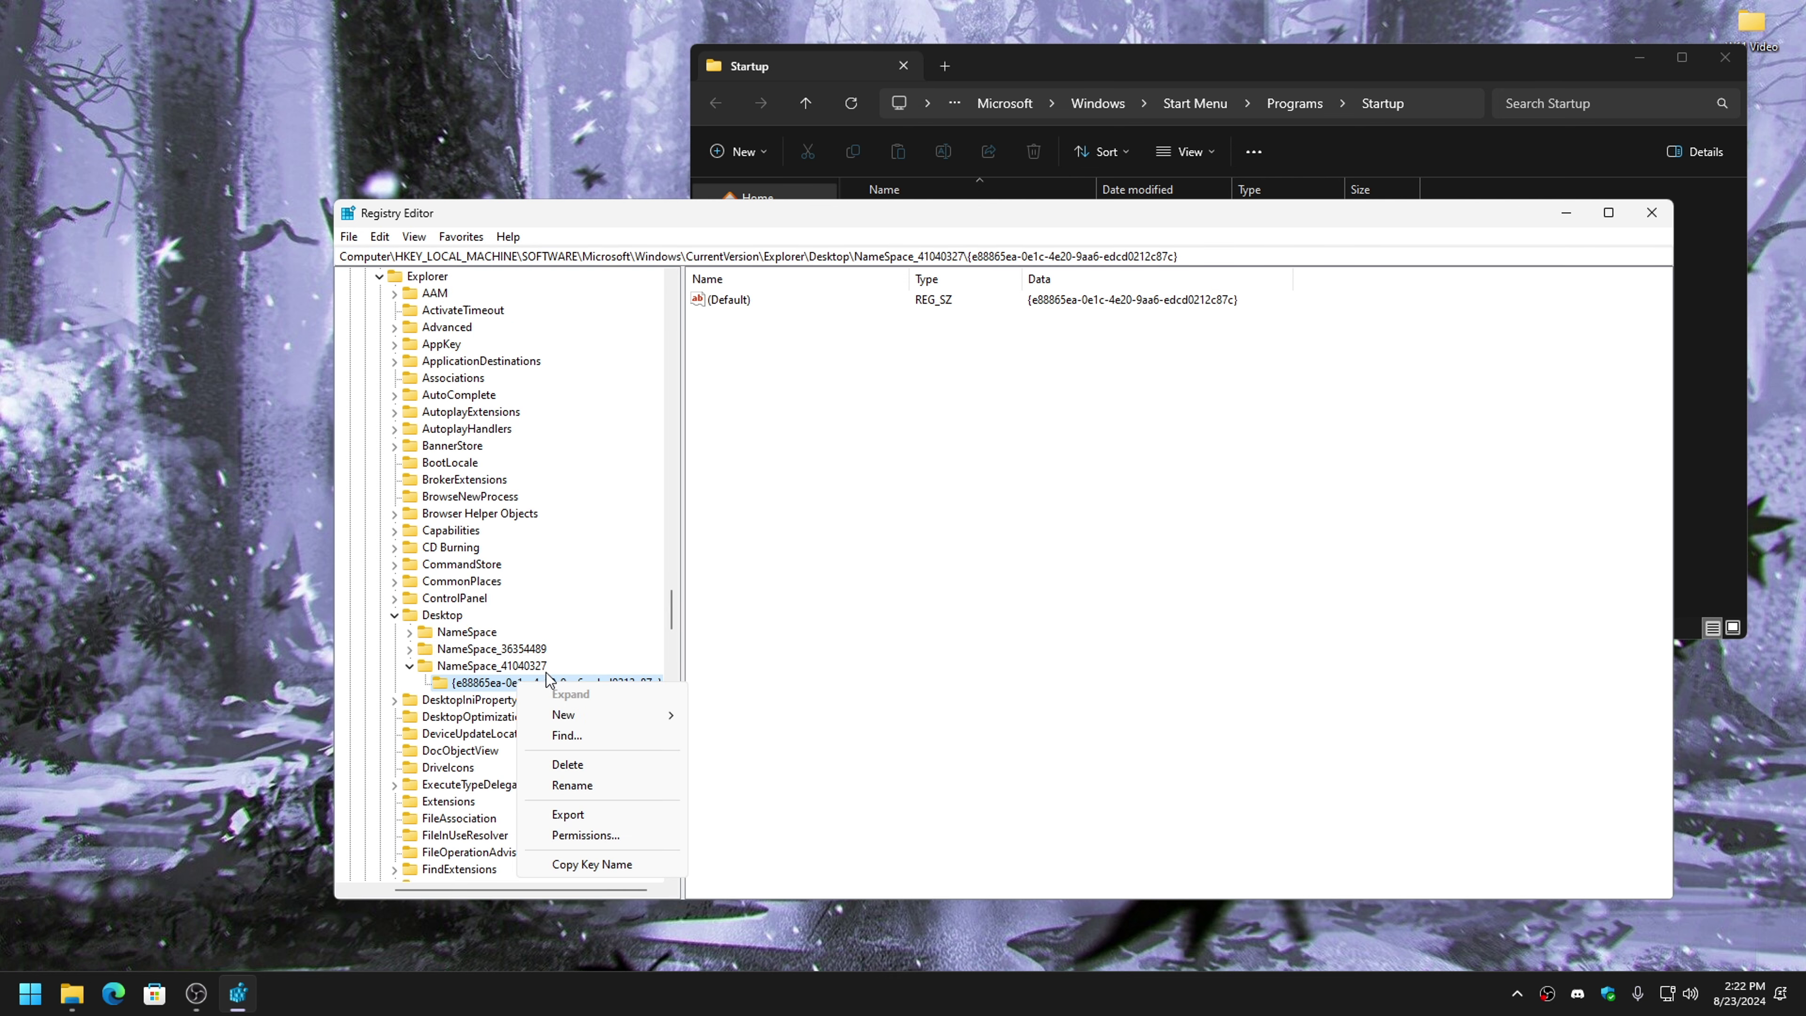
click(571, 756)
click(1005, 492)
click(1652, 212)
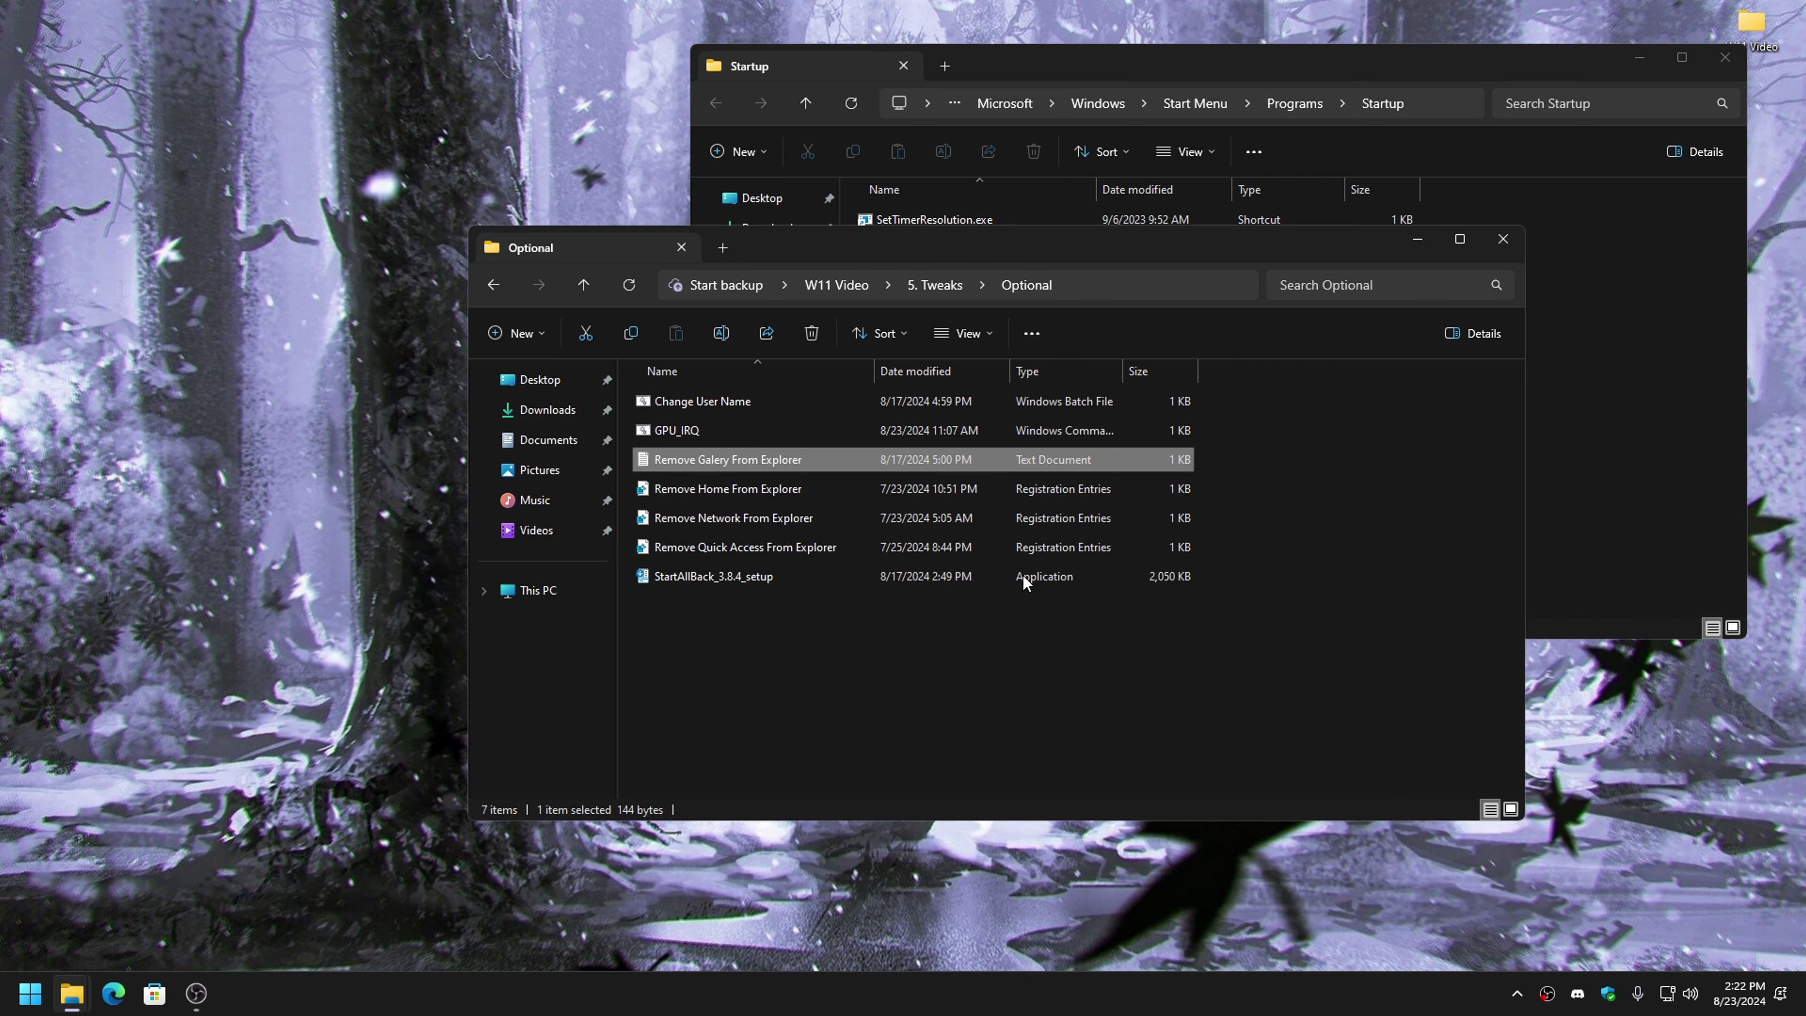
- Close both Explorer windows, open This PC, and unpin Music and Pictures from Quick access
click(1502, 239)
click(1726, 57)
click(72, 994)
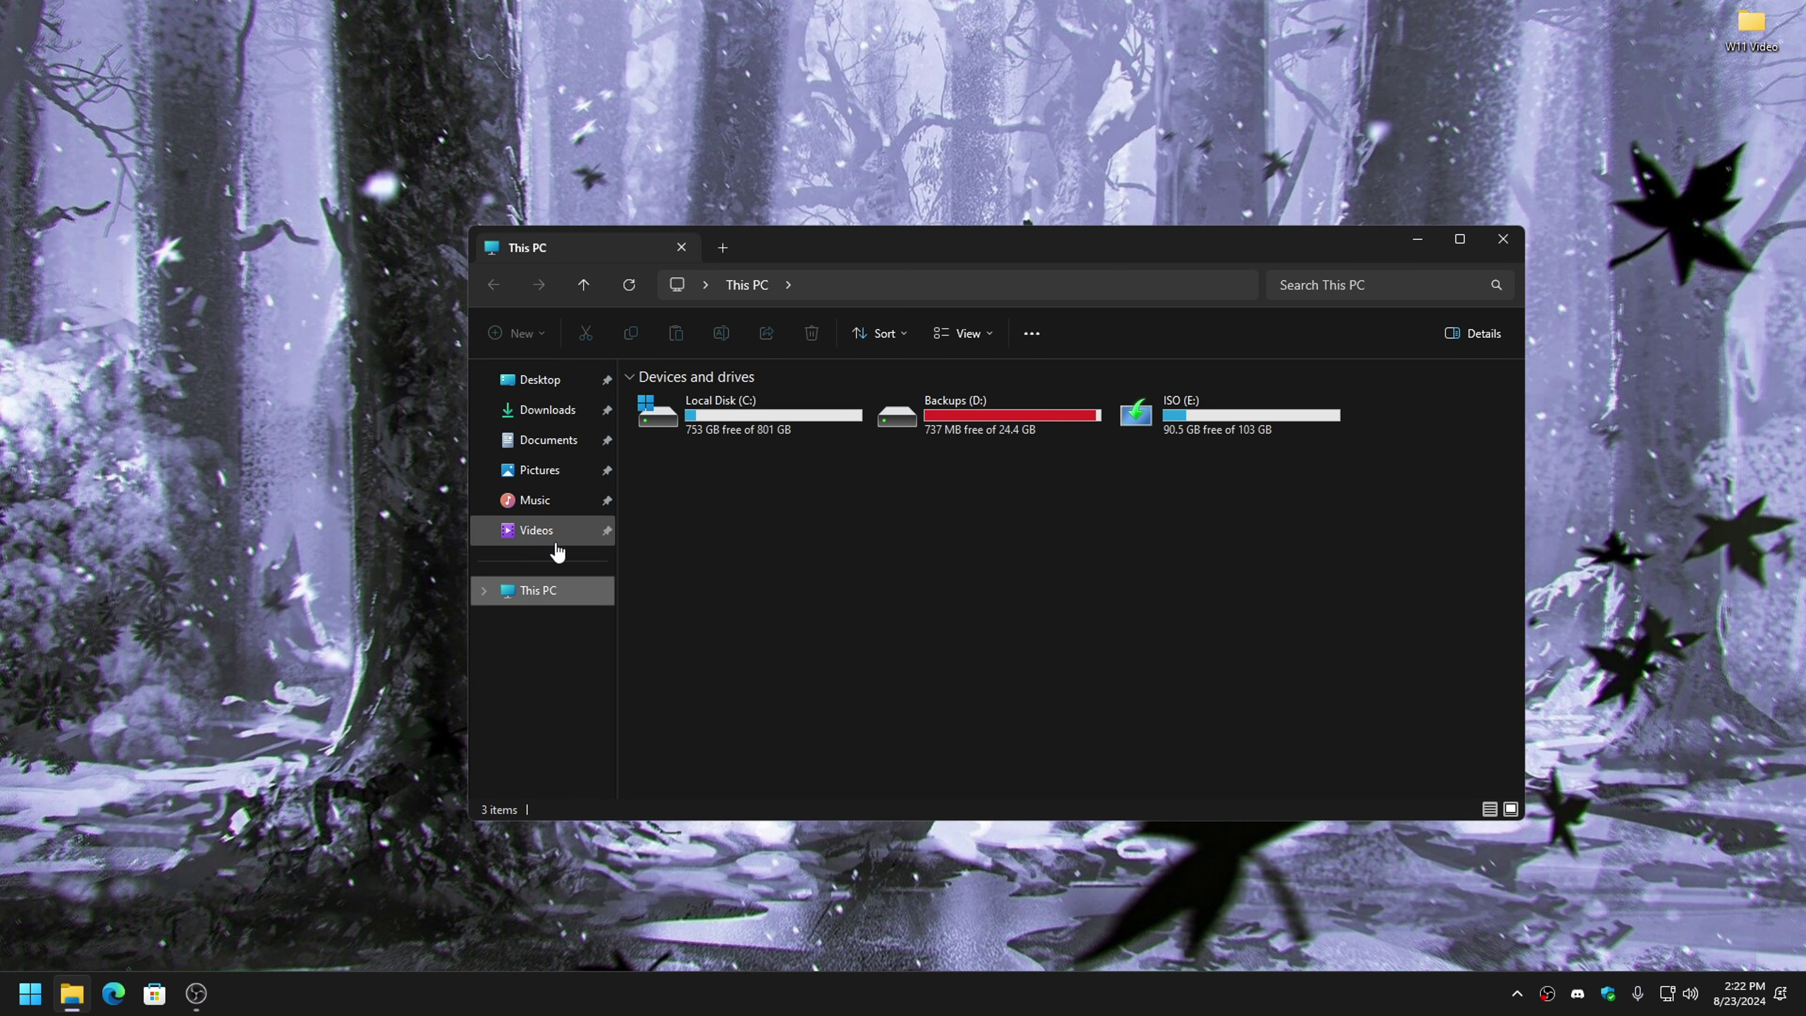
right_click(519, 503)
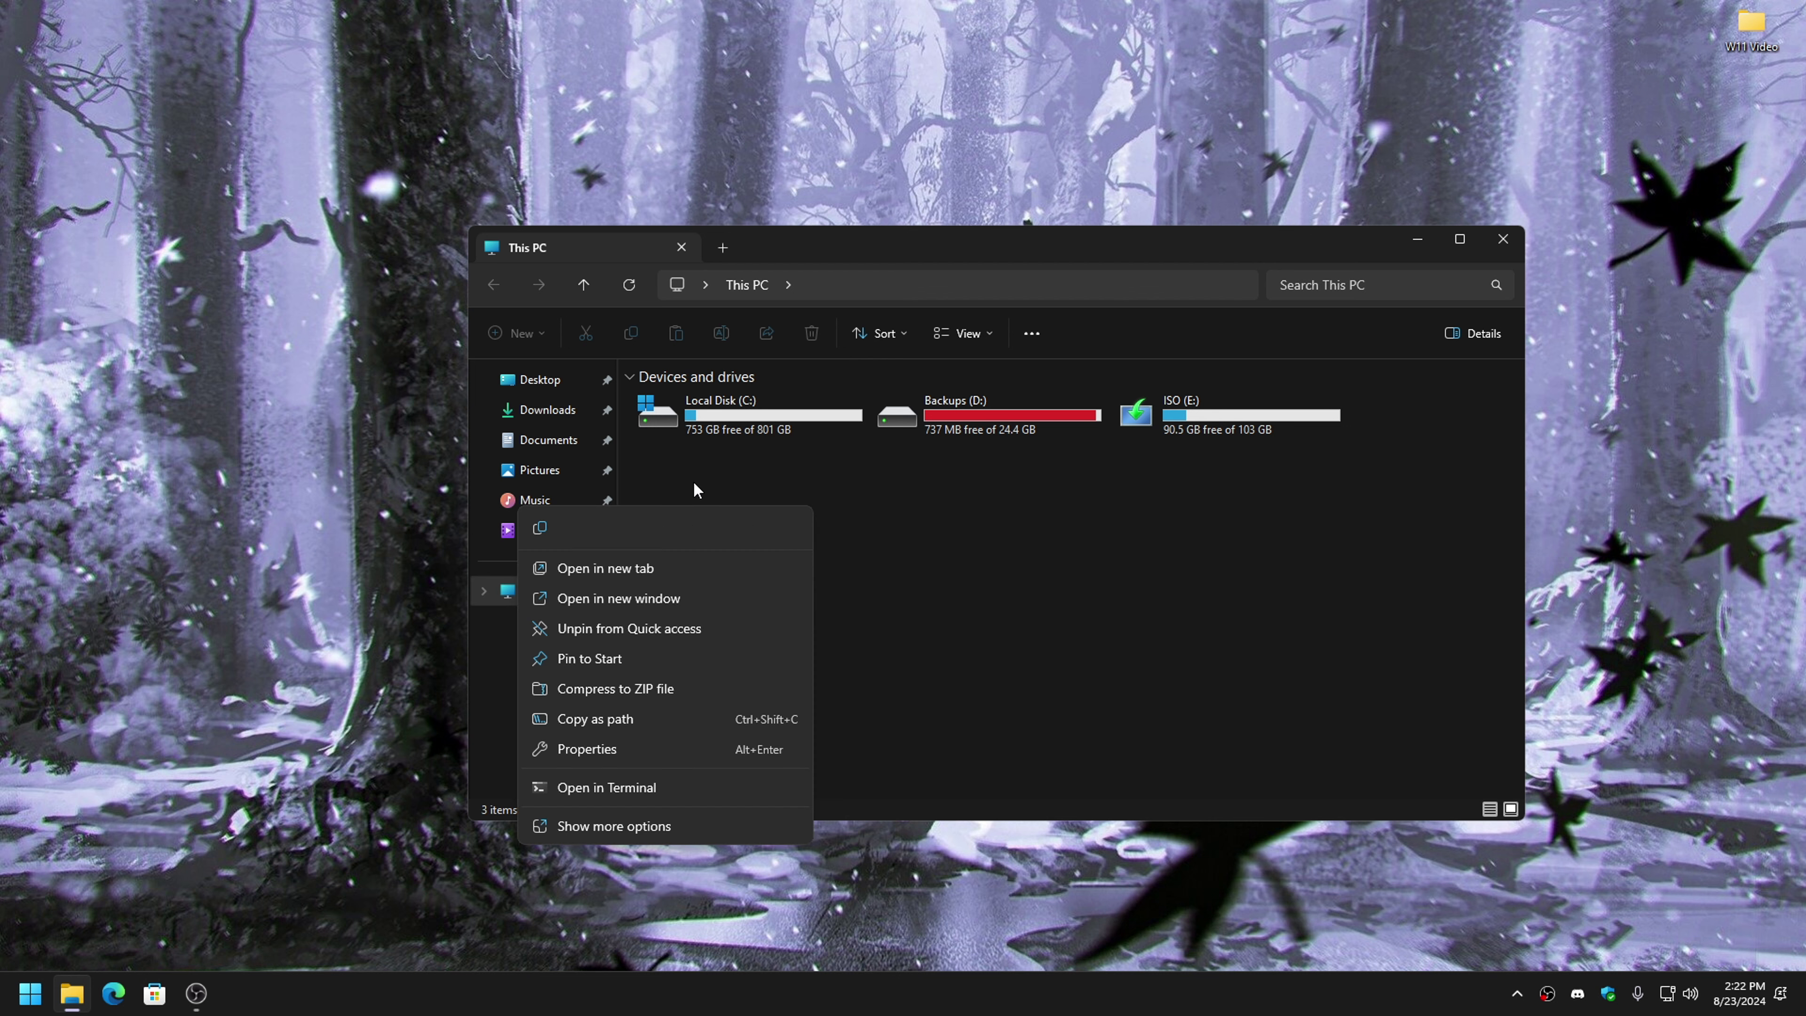
click(585, 628)
right_click(534, 465)
click(669, 588)
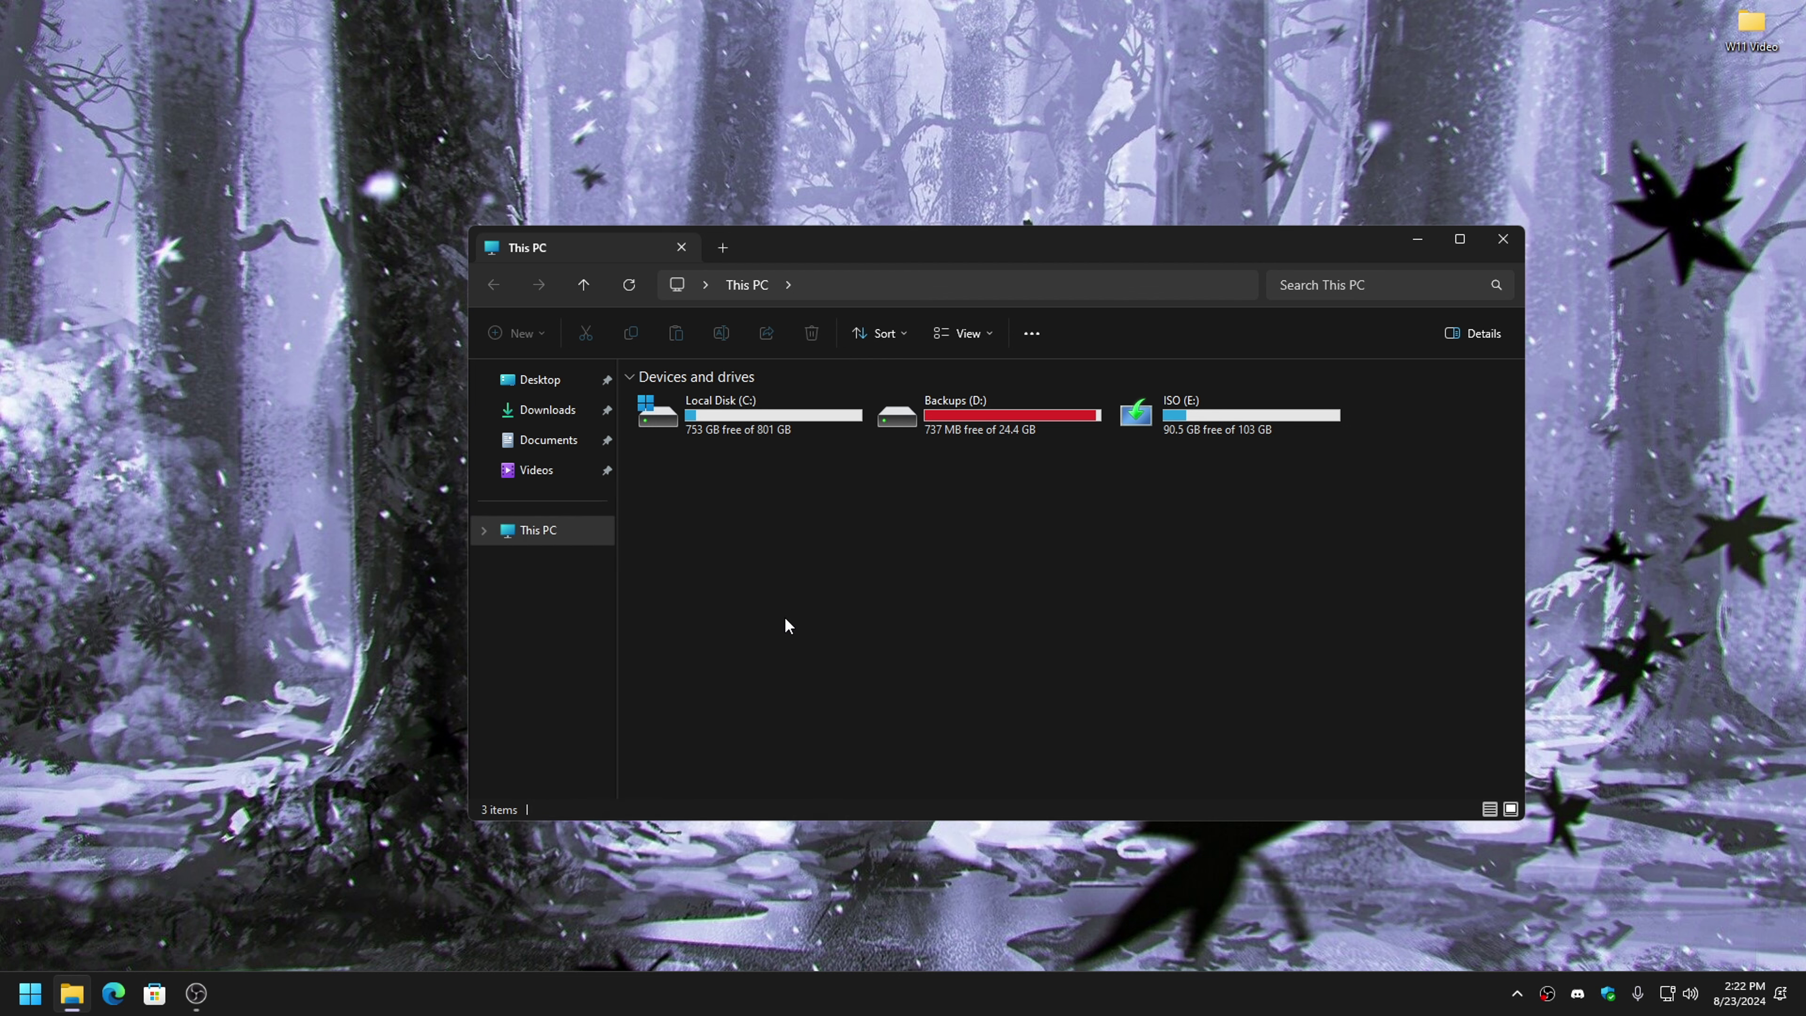
- Go back to the Optional folder by pasting its path into the address bar
mouse_move(1041, 268)
mouse_down()
mouse_move(759, 132)
mouse_move(1155, 100)
mouse_up()
click(775, 162)
text(C:\Users\tensu\Desktop\W11 Video\5. Tweaks\Optional)
key(Return)
mouse_move(842, 482)
mouse_down()
mouse_move(968, 545)
mouse_move(912, 412)
mouse_move(1012, 459)
mouse_move(1504, 453)
mouse_up()
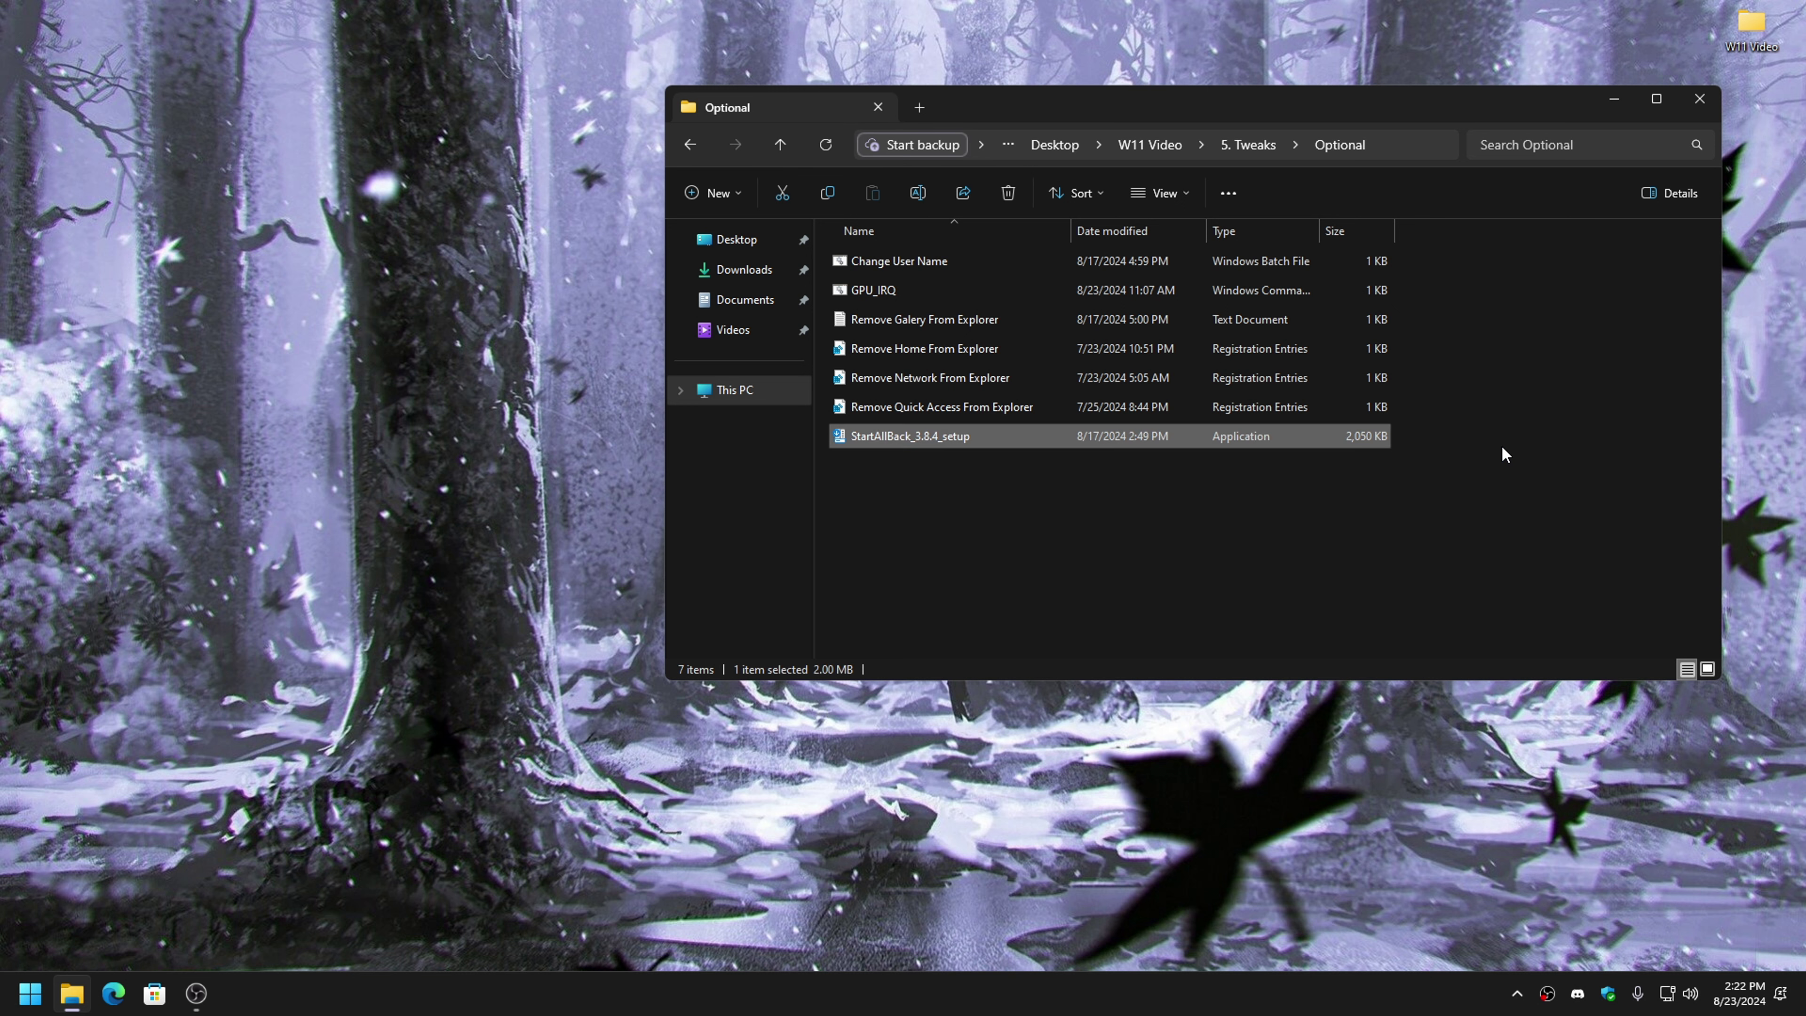
drag(1187, 113, 980, 122)
- Disable content indexing on Local Disk (C:) for all folders and files, ignoring all errors
click(478, 156)
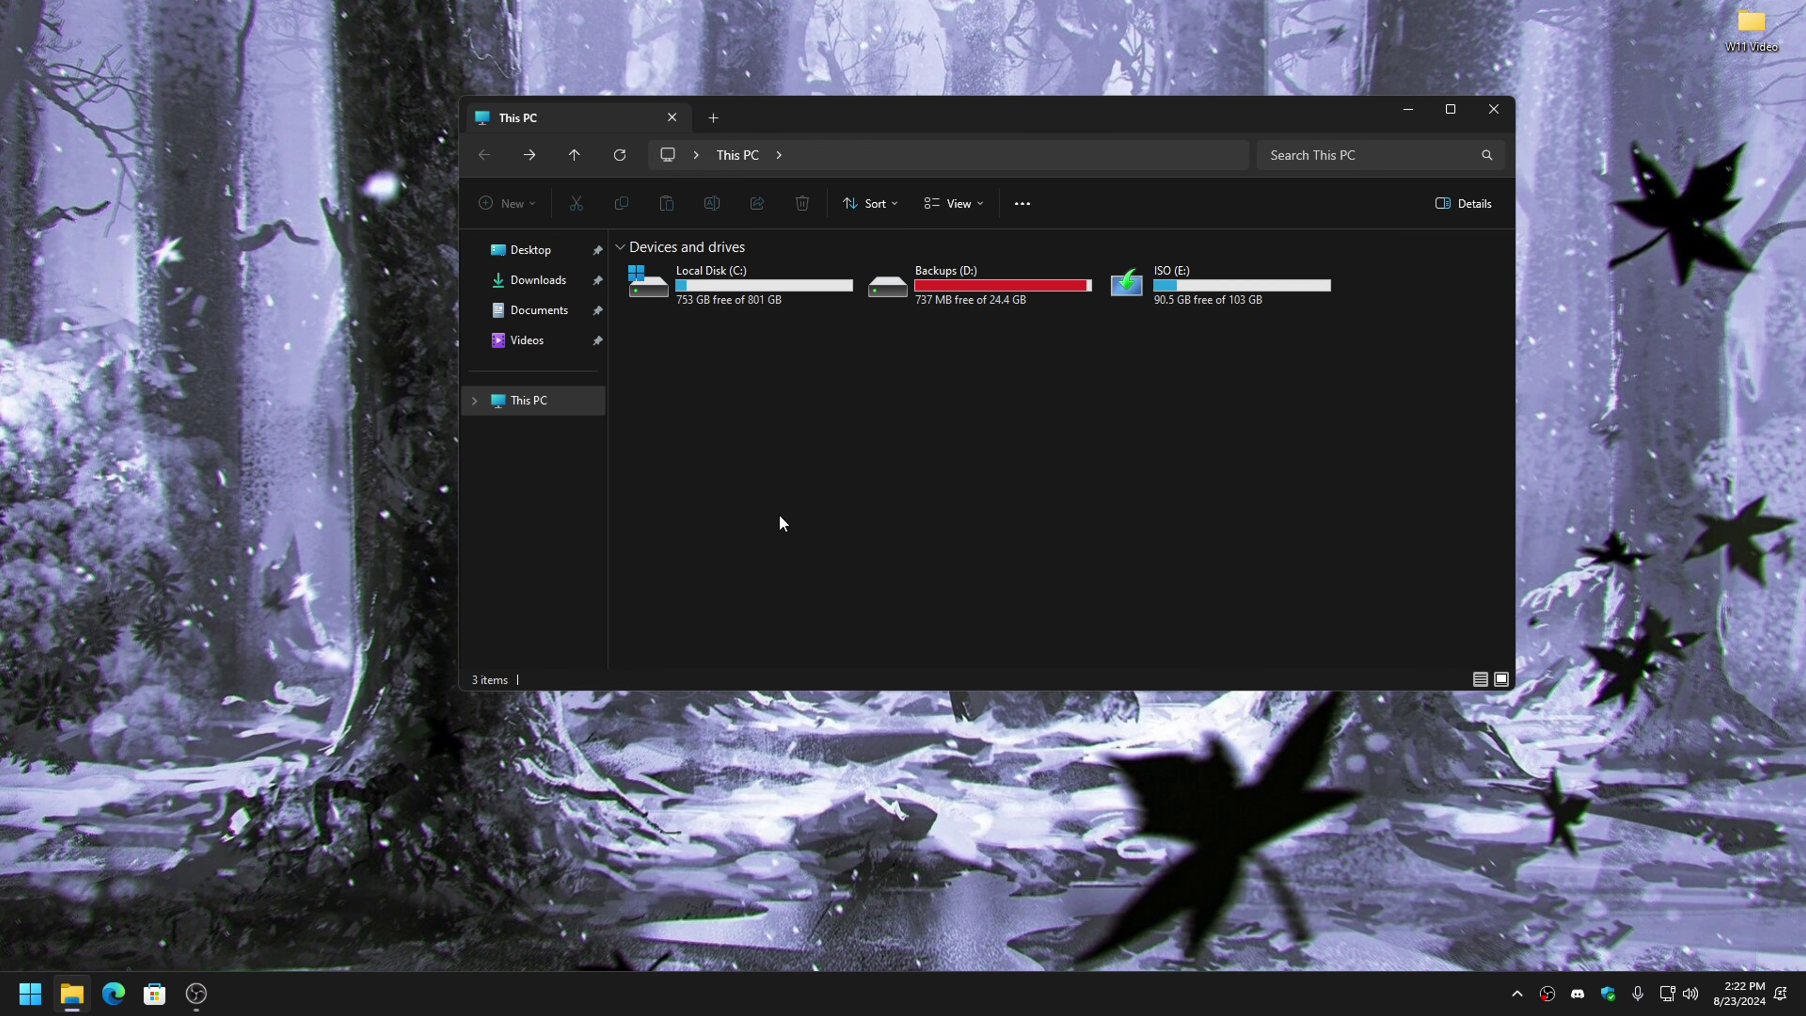
right_click(718, 276)
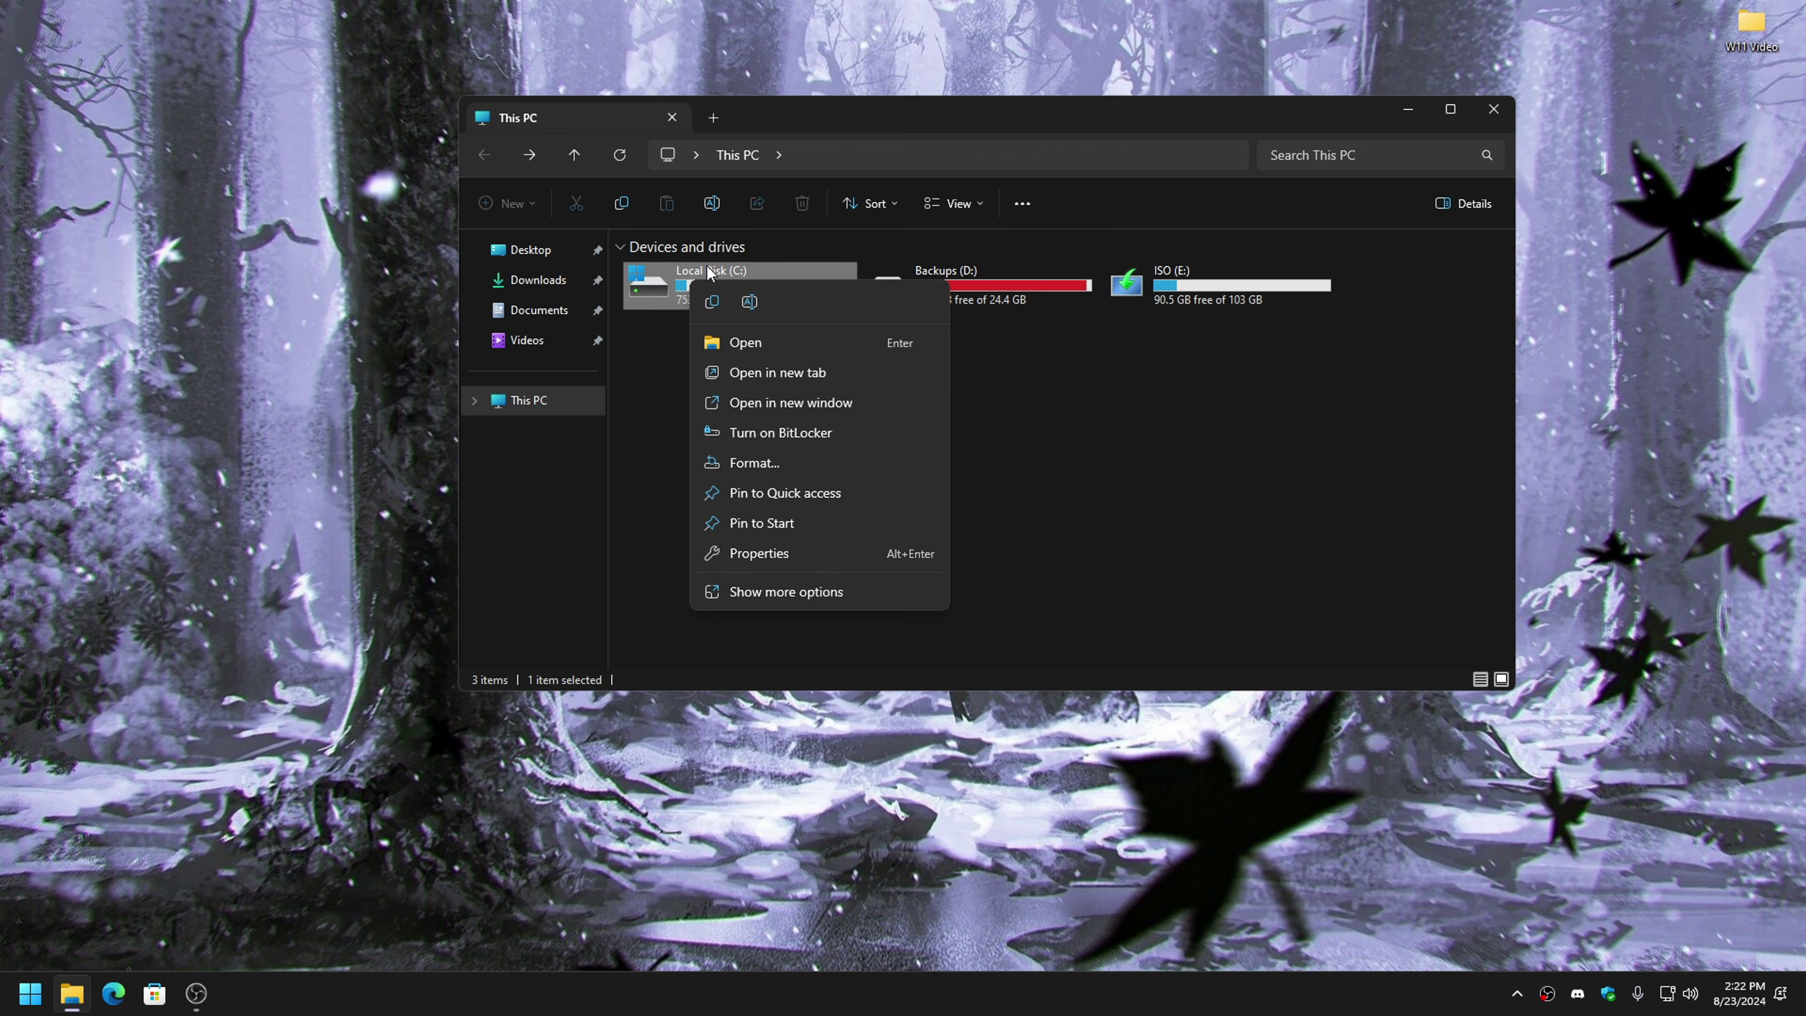
click(748, 559)
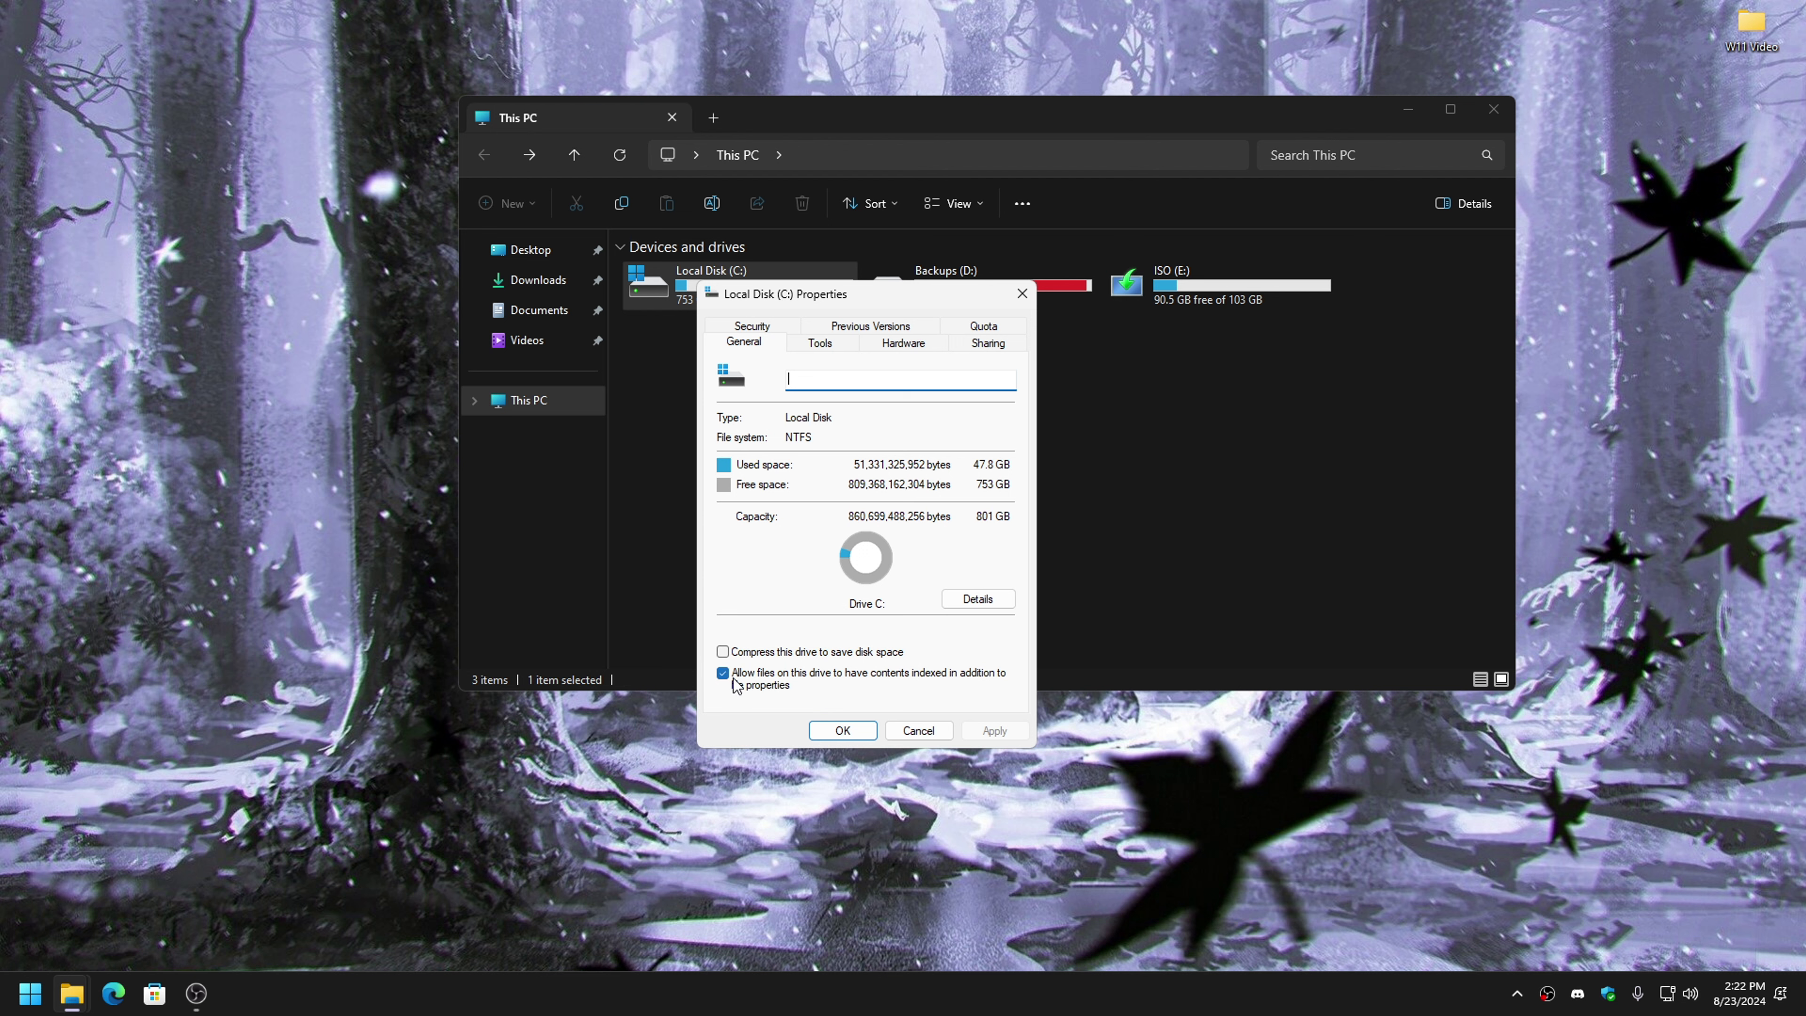
click(1008, 729)
click(953, 532)
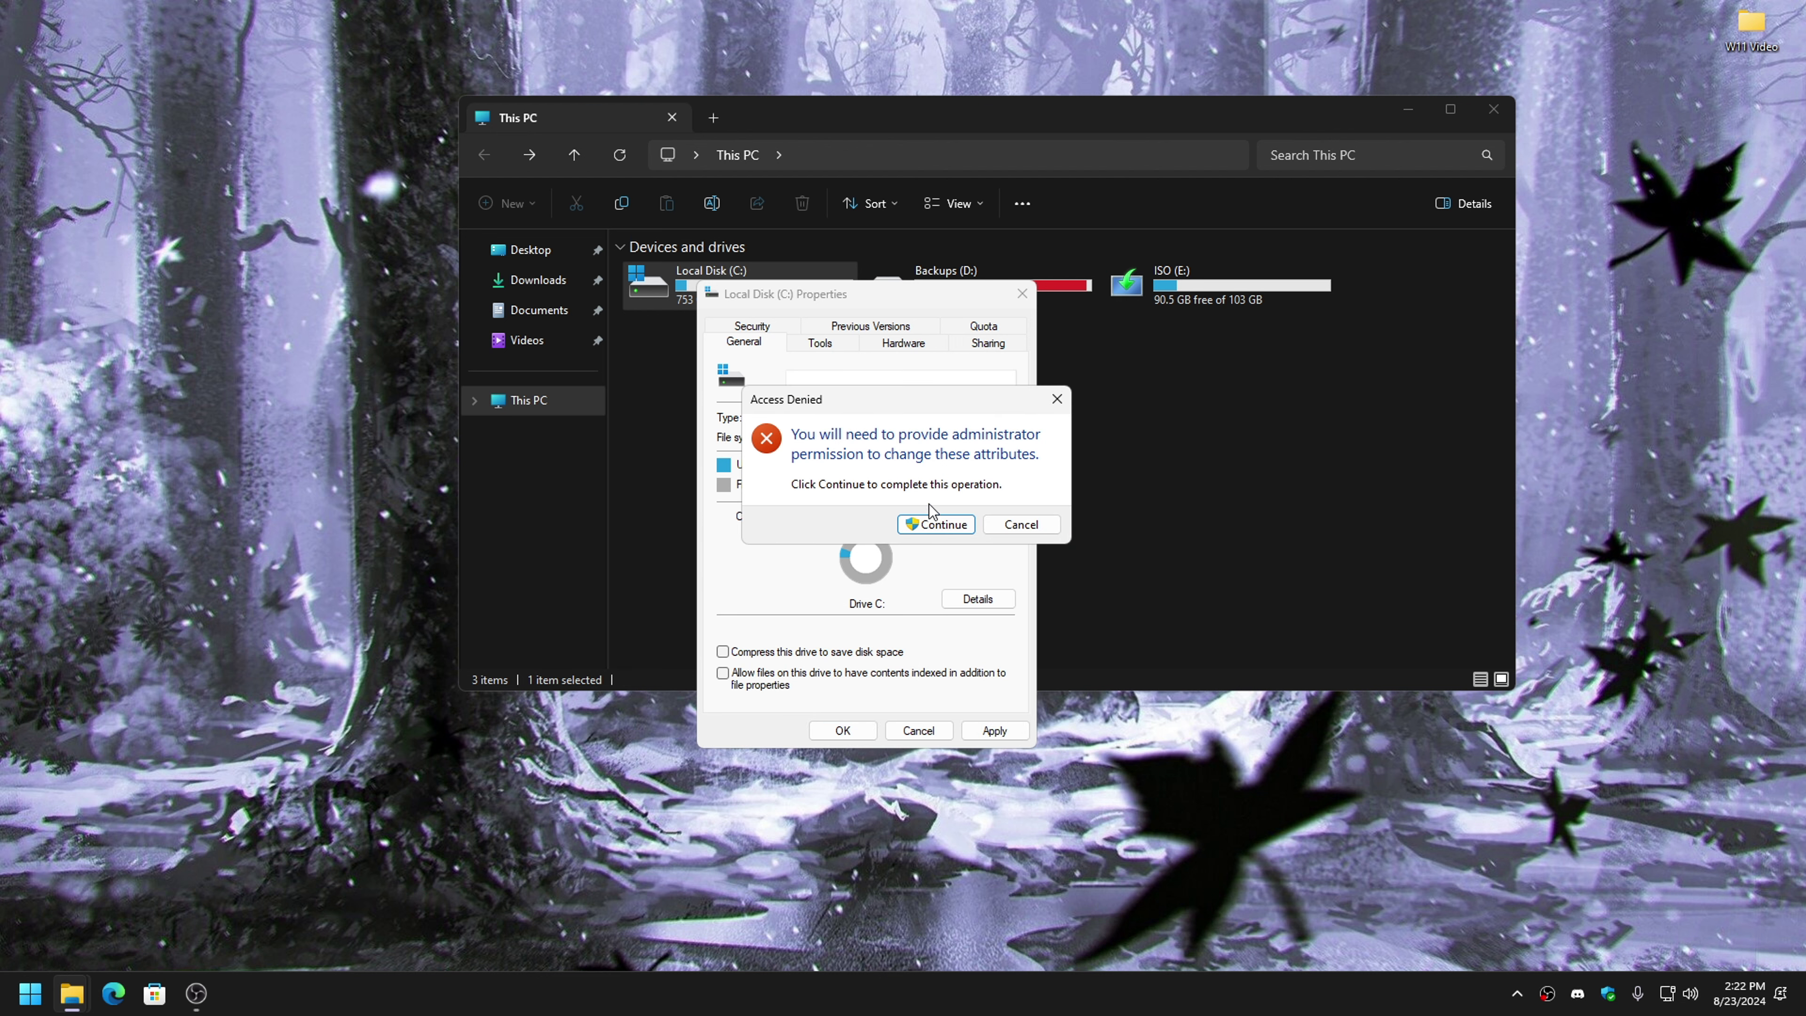
click(937, 522)
click(882, 601)
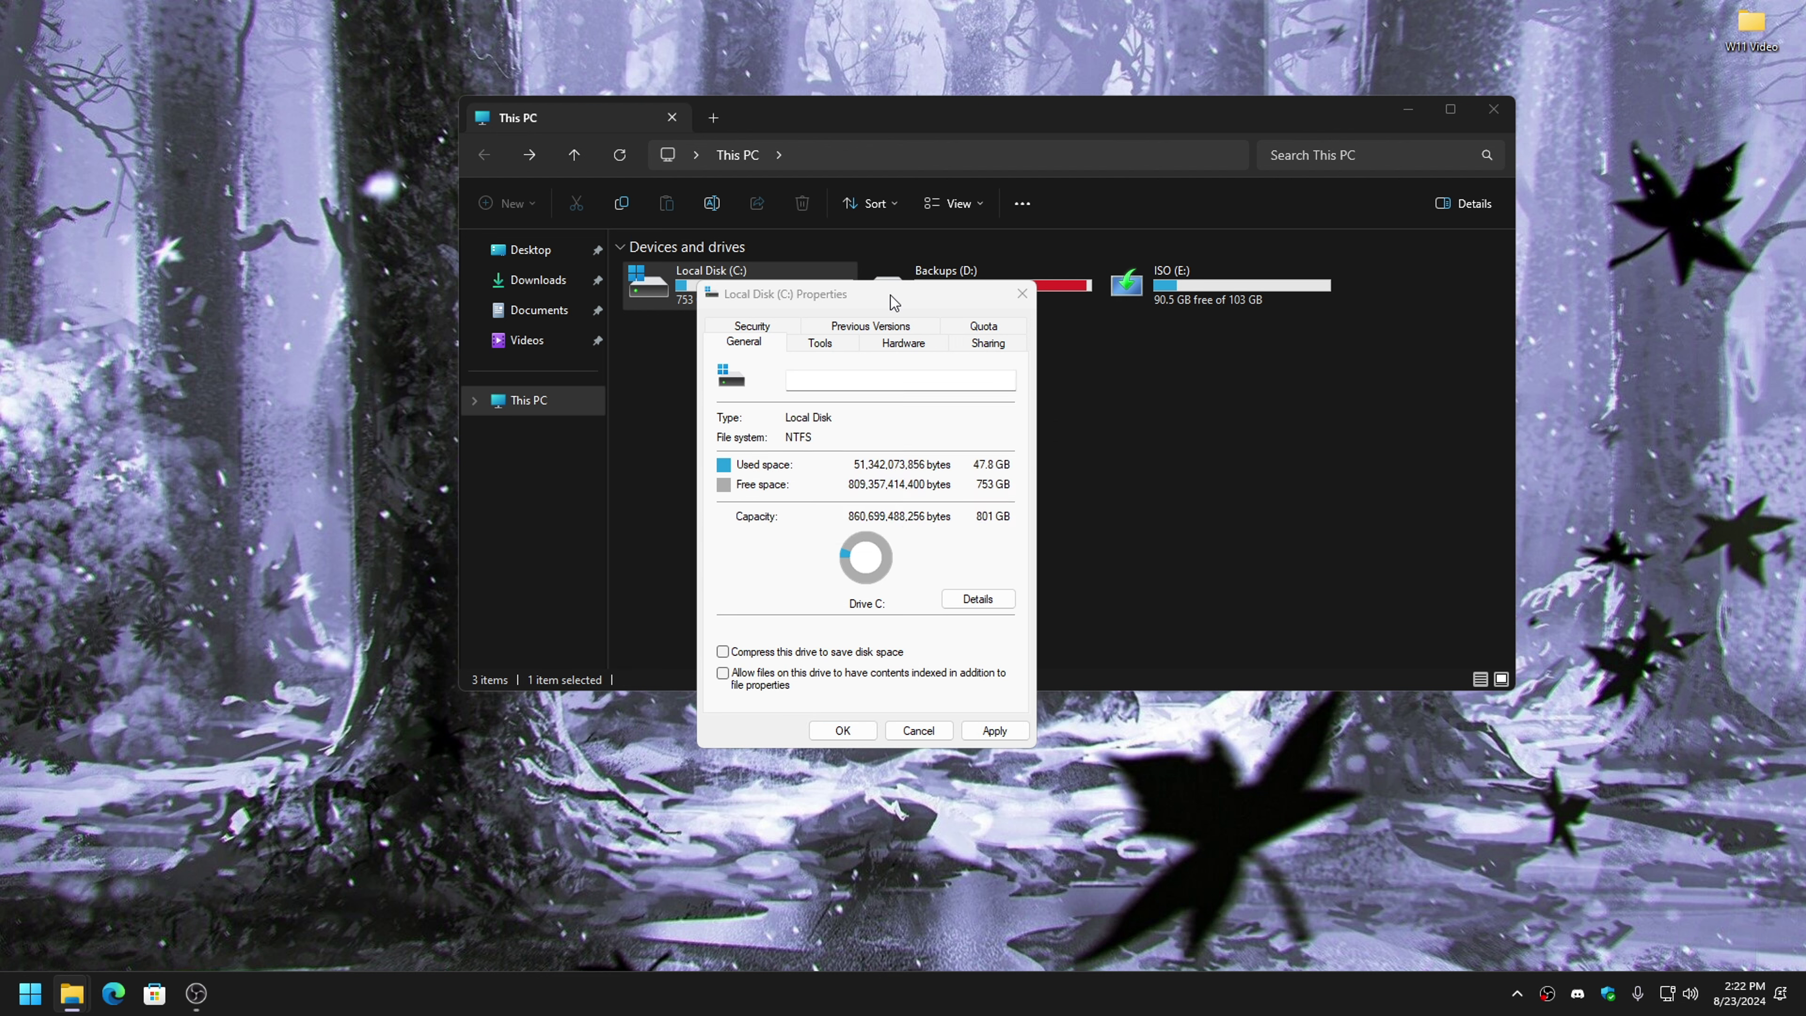
- Close This PC and open the W11 Video desktop folder while attributes apply
drag(927, 419, 492, 333)
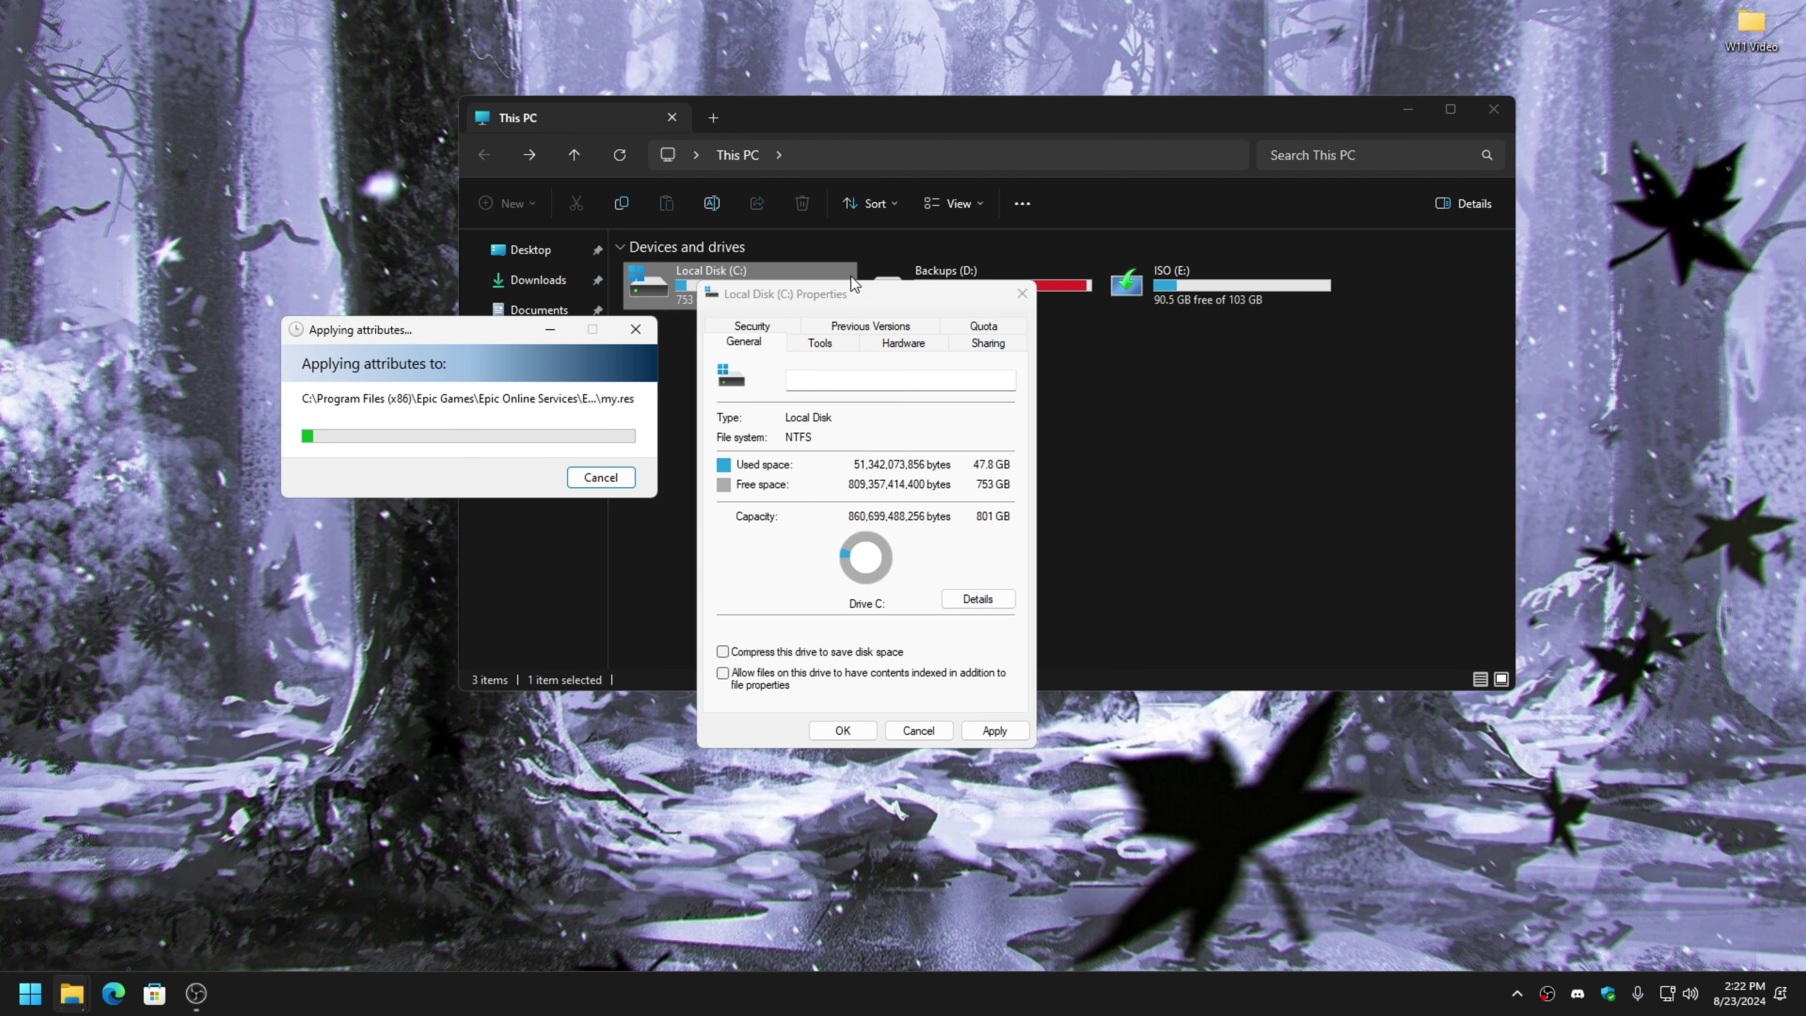
drag(946, 122, 1158, 81)
click(1627, 78)
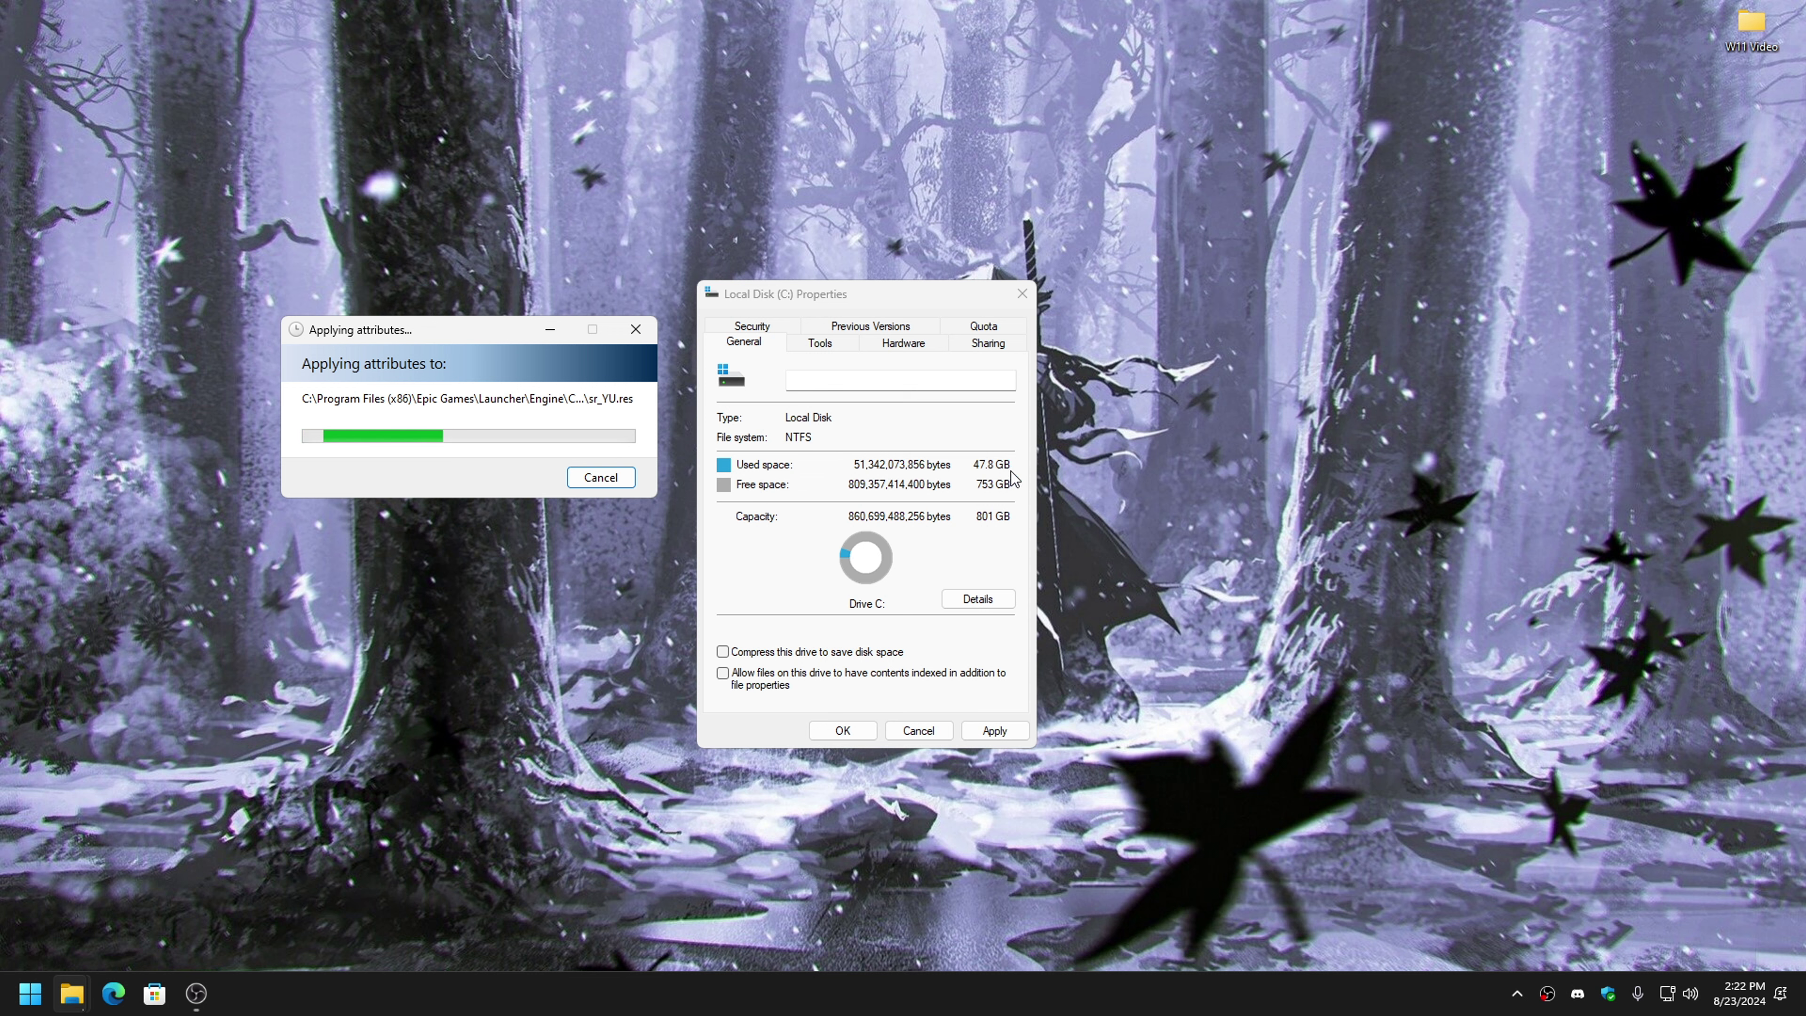
drag(178, 158, 1120, 839)
drag(494, 333, 520, 293)
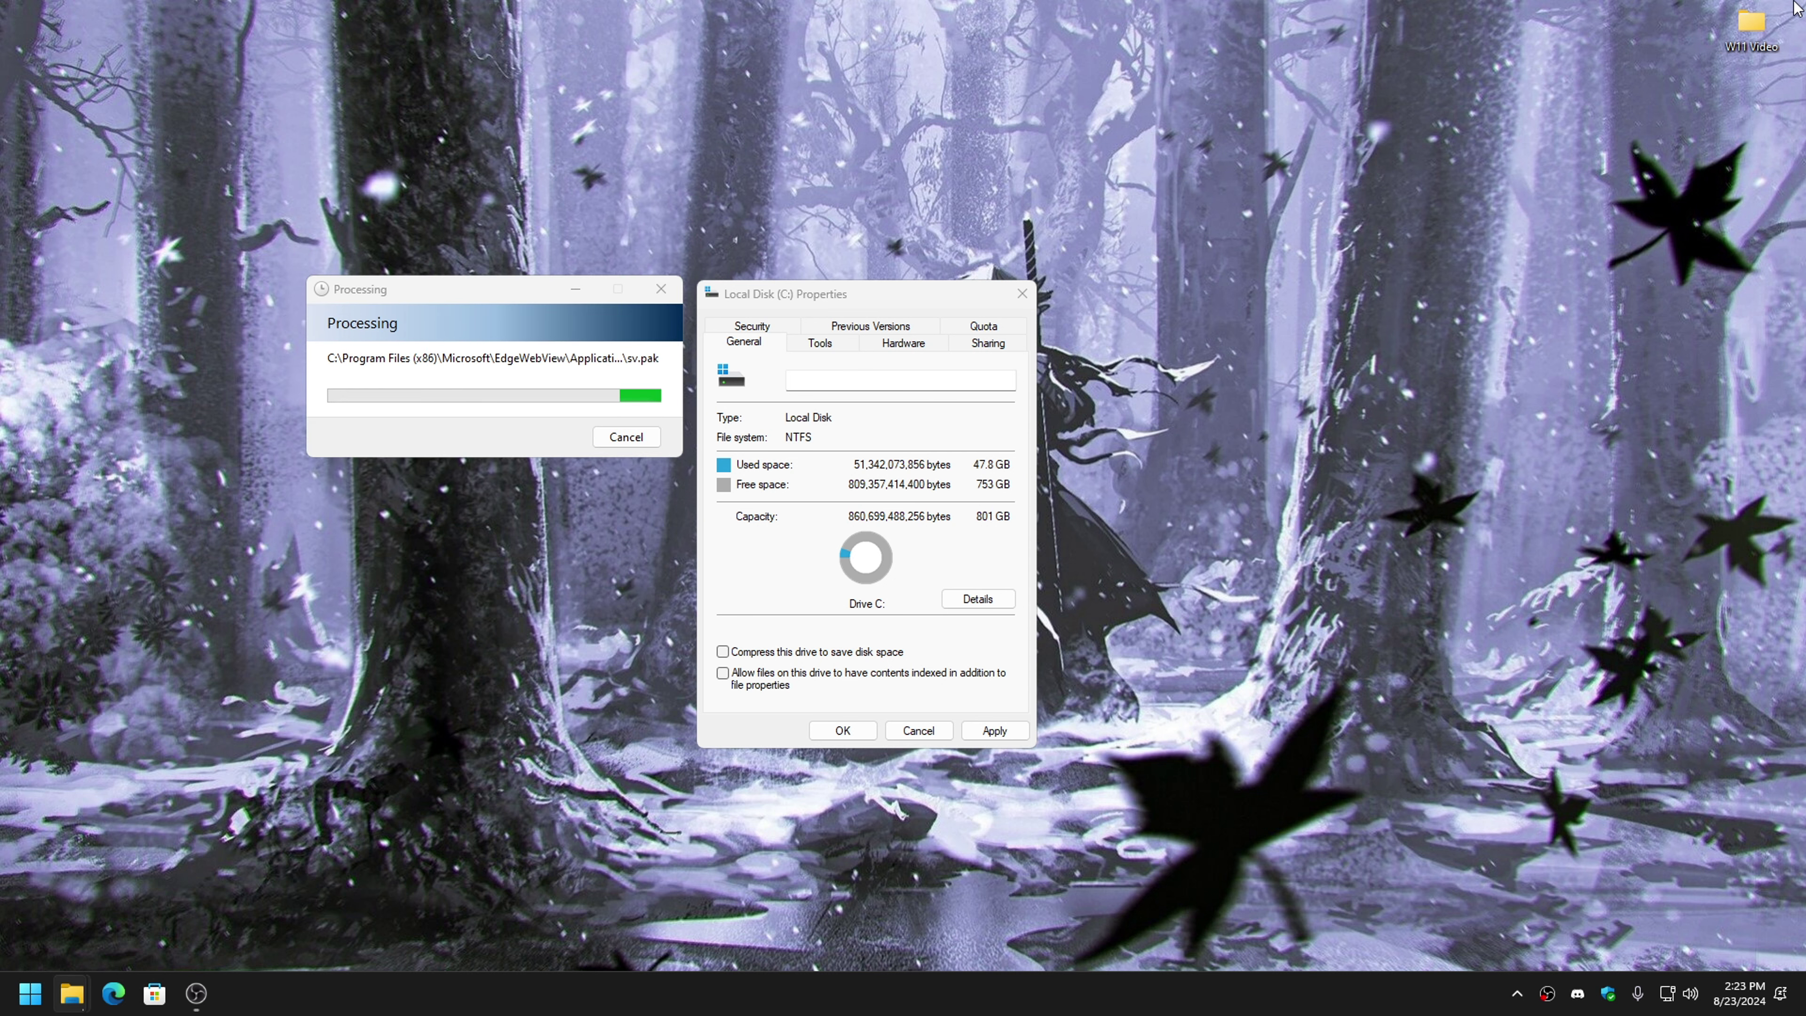
double_click(1776, 23)
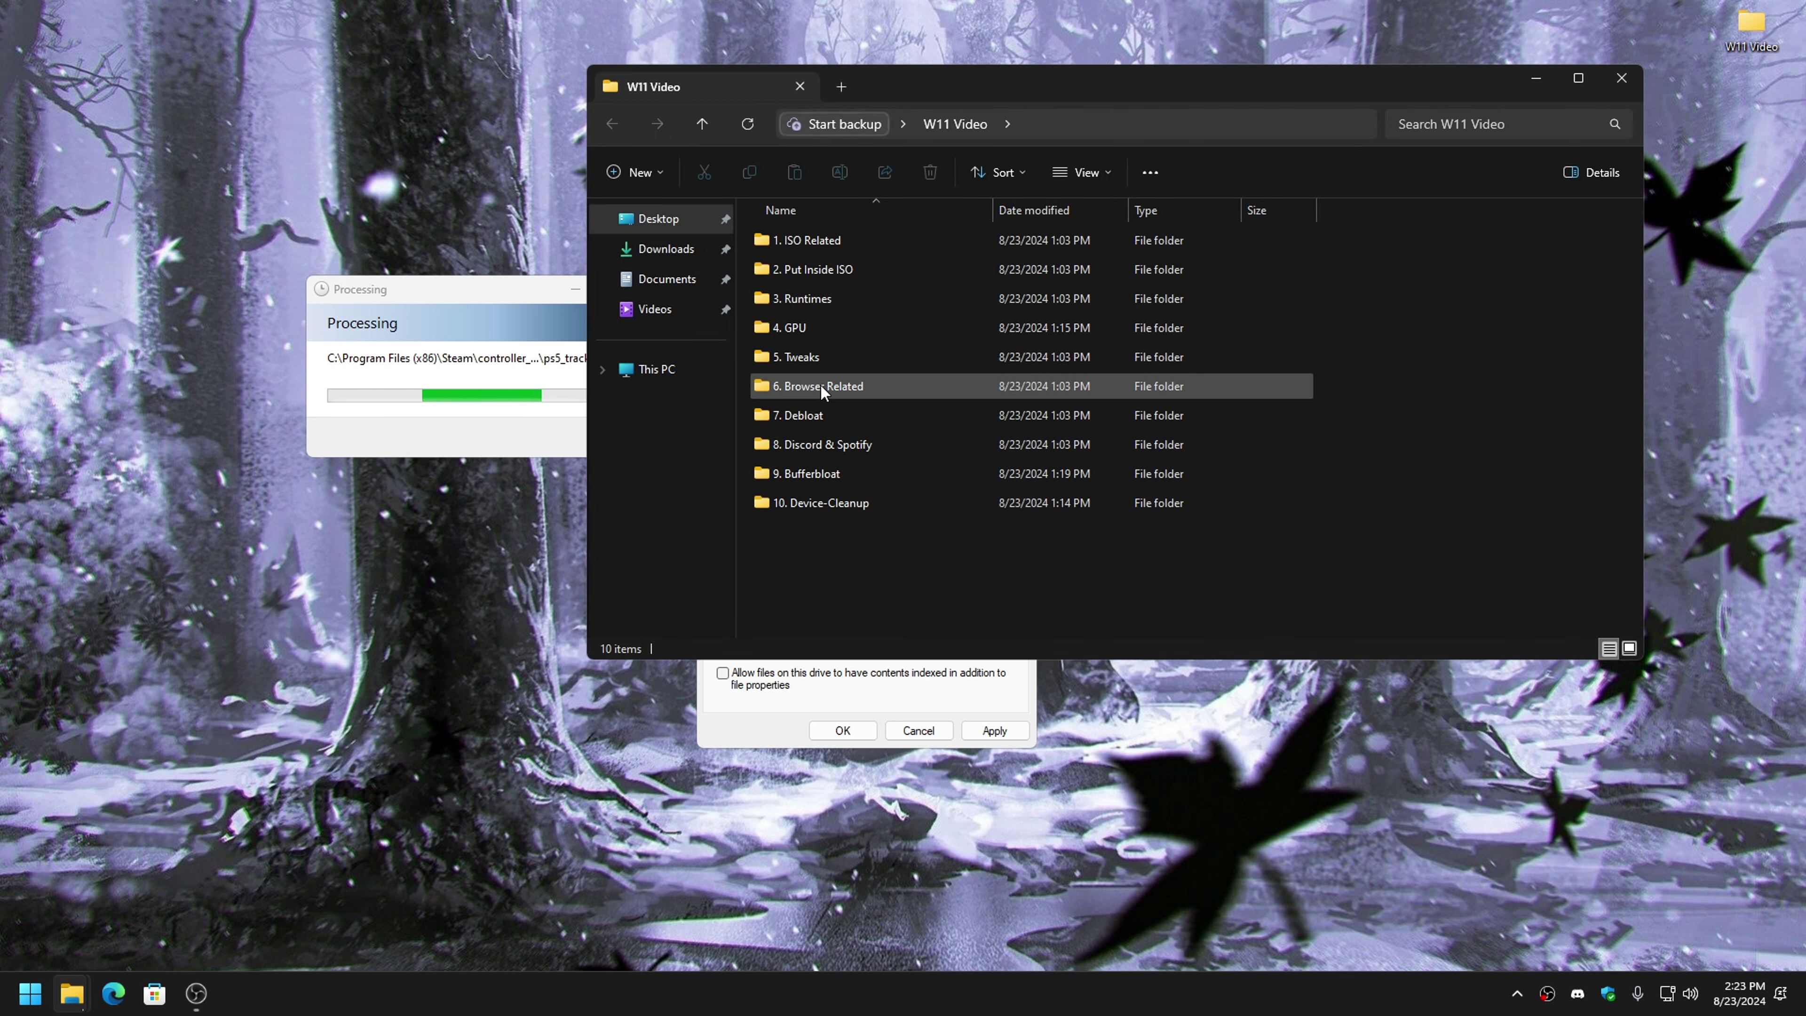